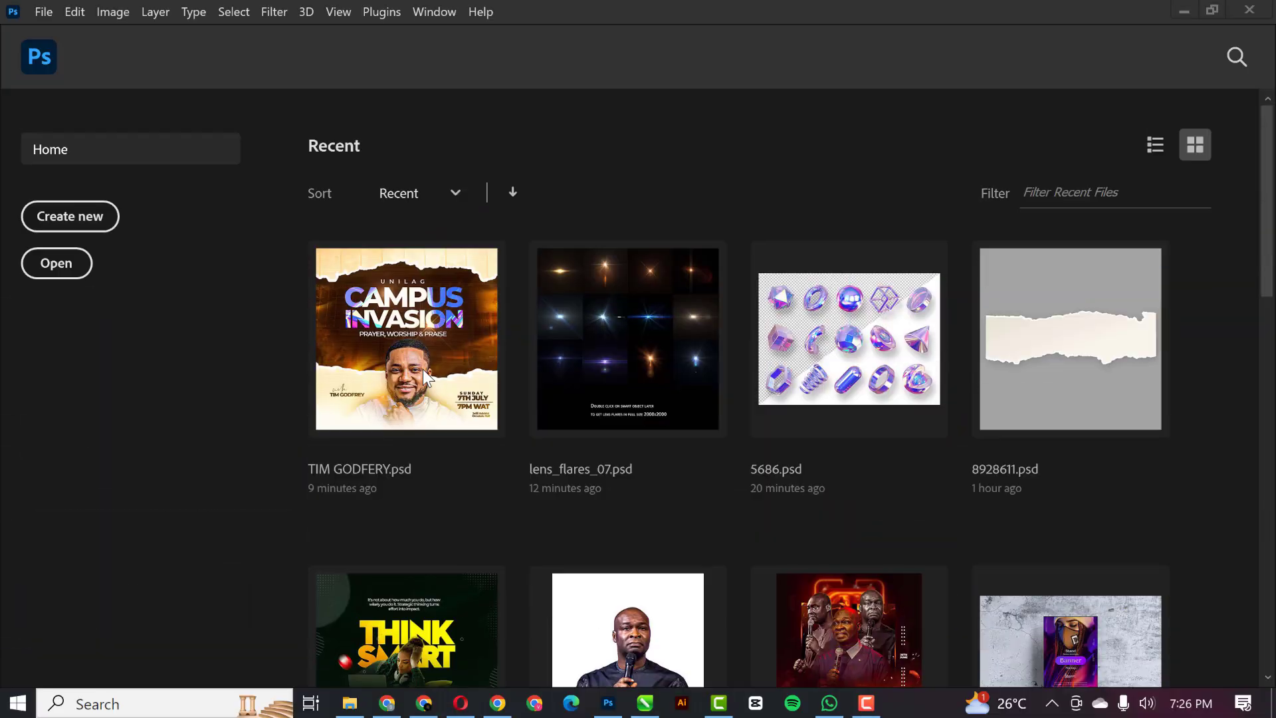
Start a new document named INVASION with its dimensions measured in inches.
{"action": "left_click", "coordinate": [37, 12]}
{"action": "left_click", "coordinate": [74, 34]}
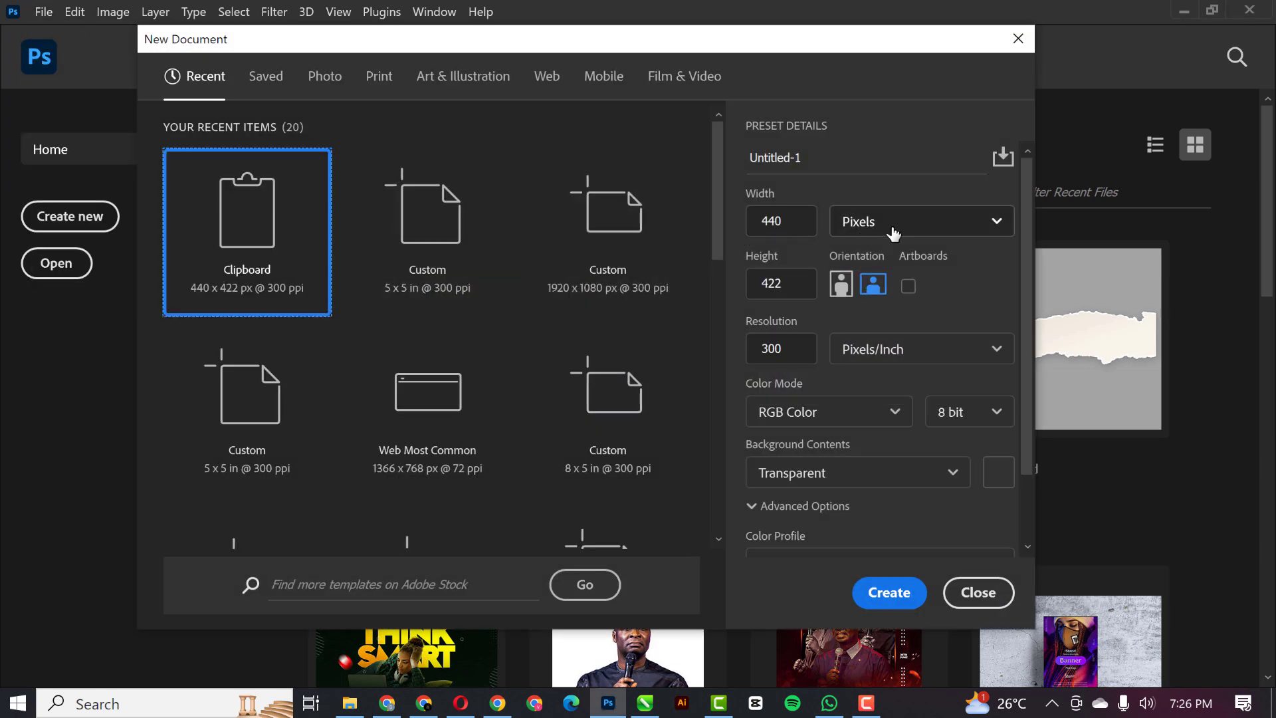
{"action": "left_click", "coordinate": [893, 225]}
{"action": "left_click", "coordinate": [871, 293]}
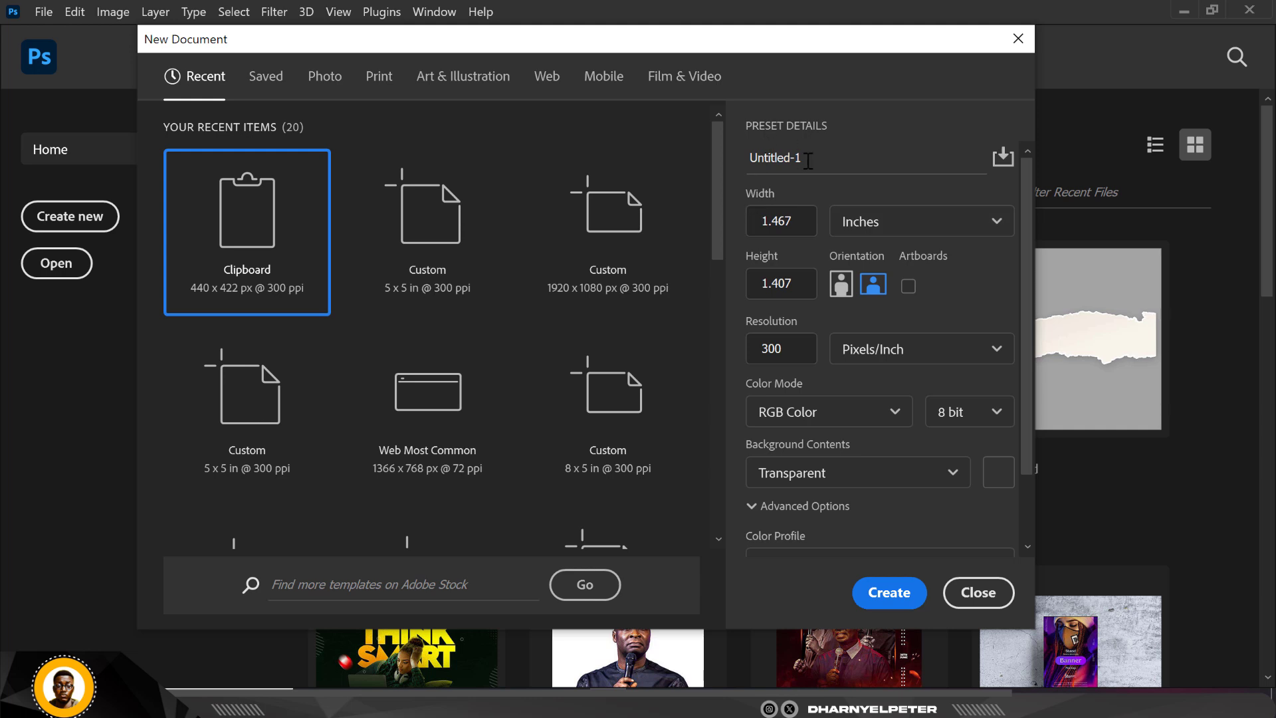
{"action": "left_click", "coordinate": [808, 160]}
{"action": "type", "text": "INVASION"}
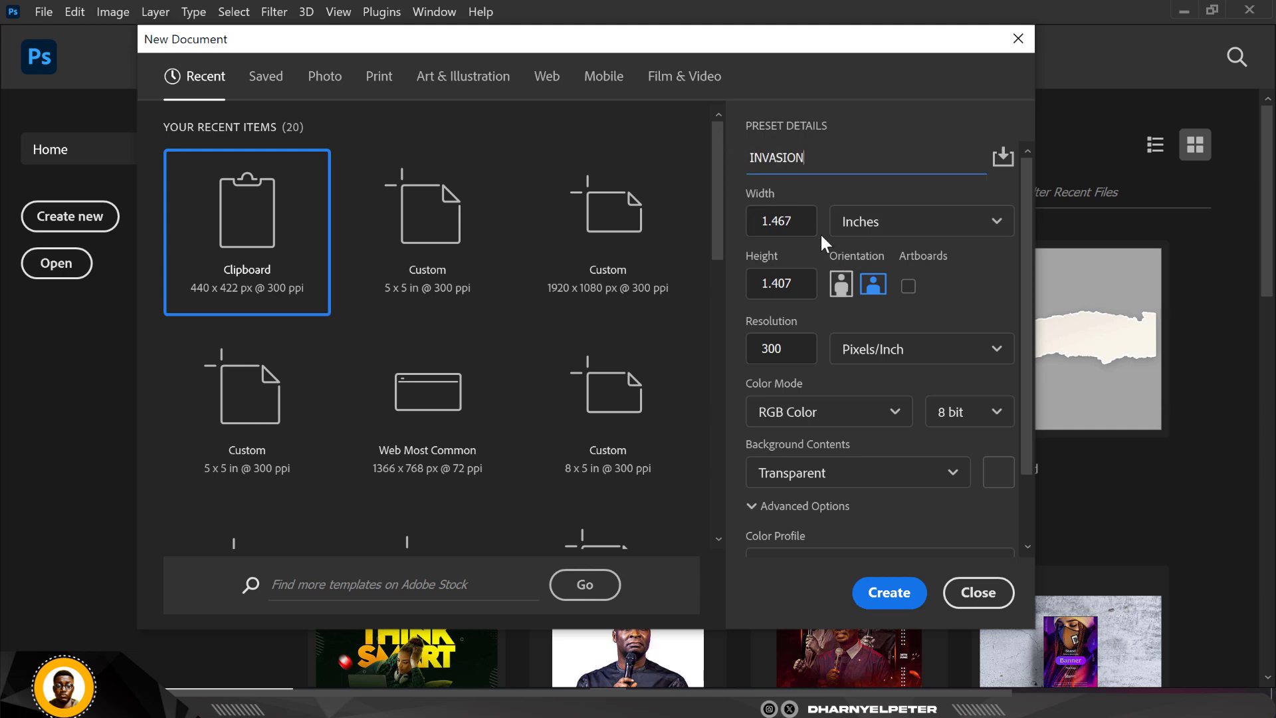
Set the document size to 5 × 5 inches at 300 pixels/inch and create it.
{"action": "left_click", "coordinate": [803, 223]}
{"action": "left_click_drag", "start_coordinate": [803, 223], "coordinate": [755, 226]}
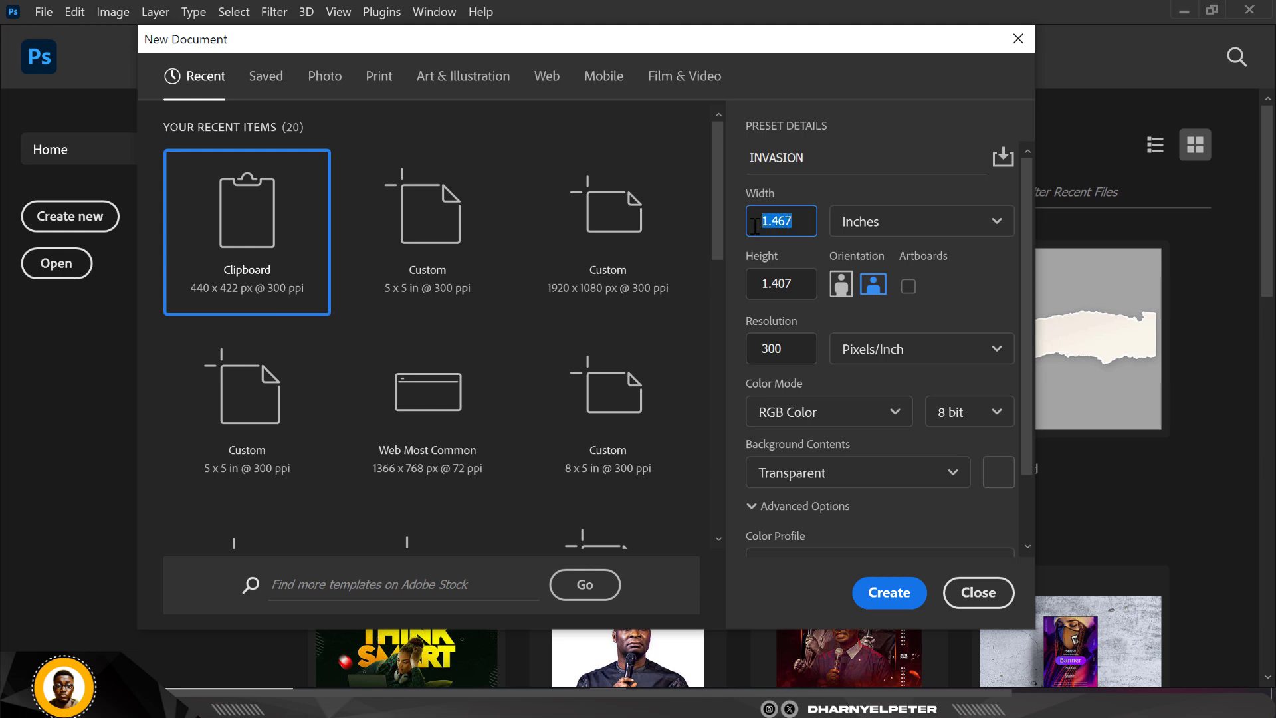
{"action": "type", "text": "5"}
{"action": "left_click", "coordinate": [797, 284]}
{"action": "type", "text": "5"}
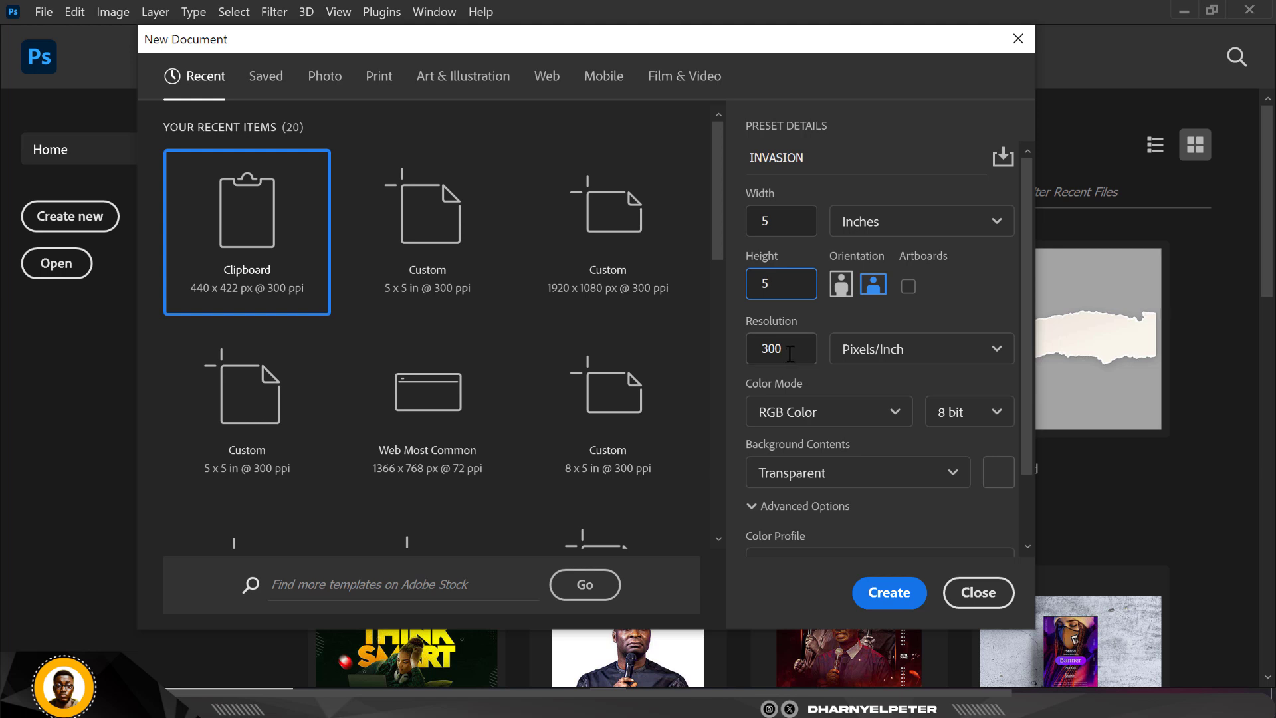
{"action": "left_click", "coordinate": [789, 353]}
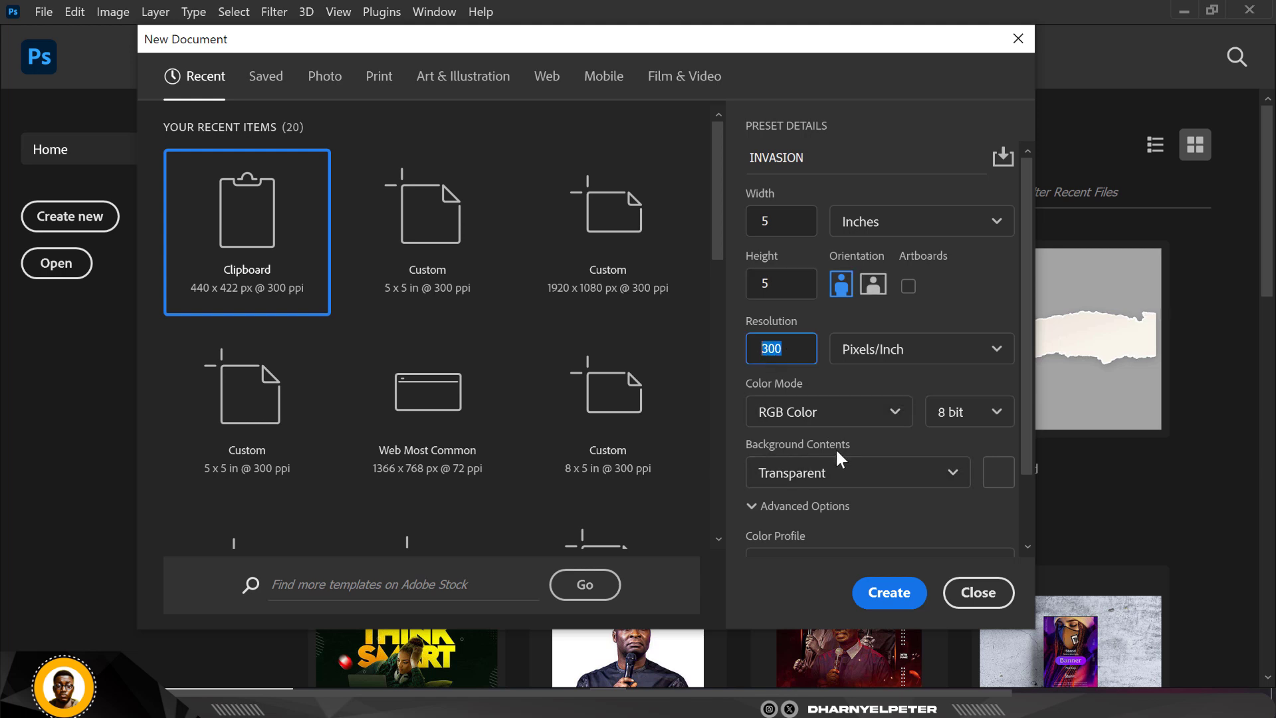
{"action": "left_click", "coordinate": [898, 594]}
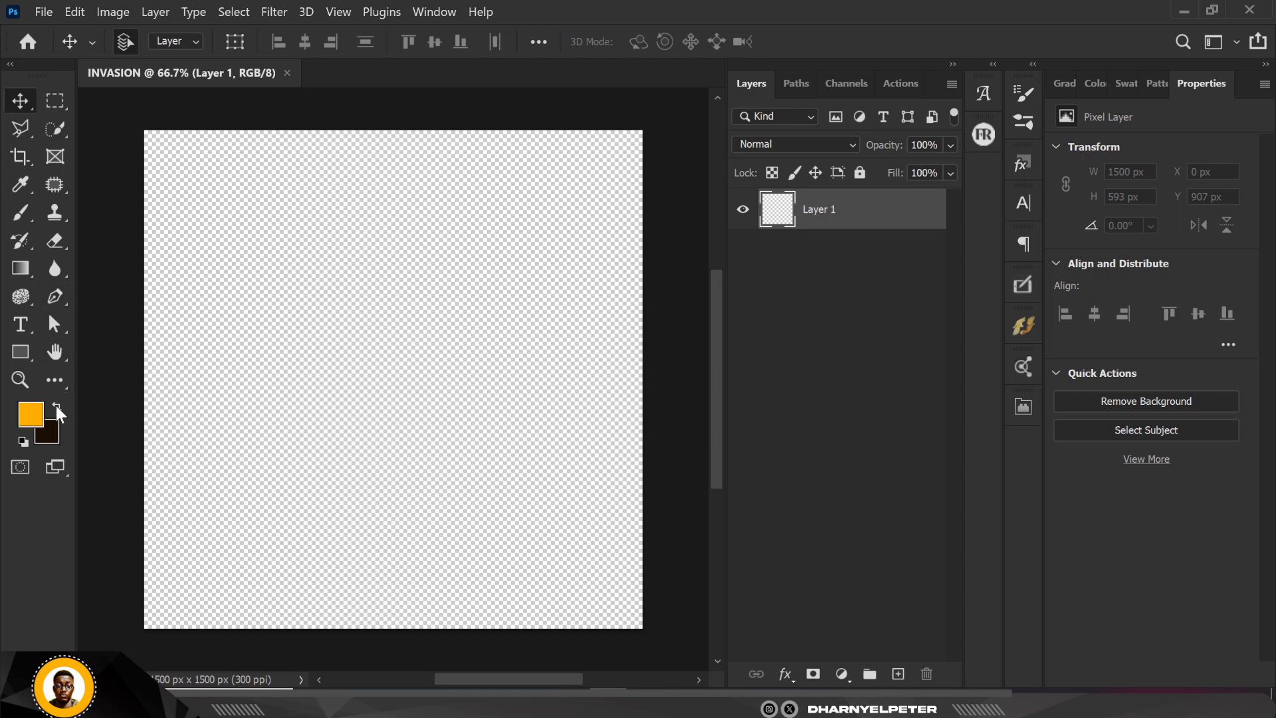
Add a Solid Color fill layer in very dark brown #190b03 as the flyer's background.
{"action": "key", "text": "d"}
{"action": "left_click", "coordinate": [841, 674]}
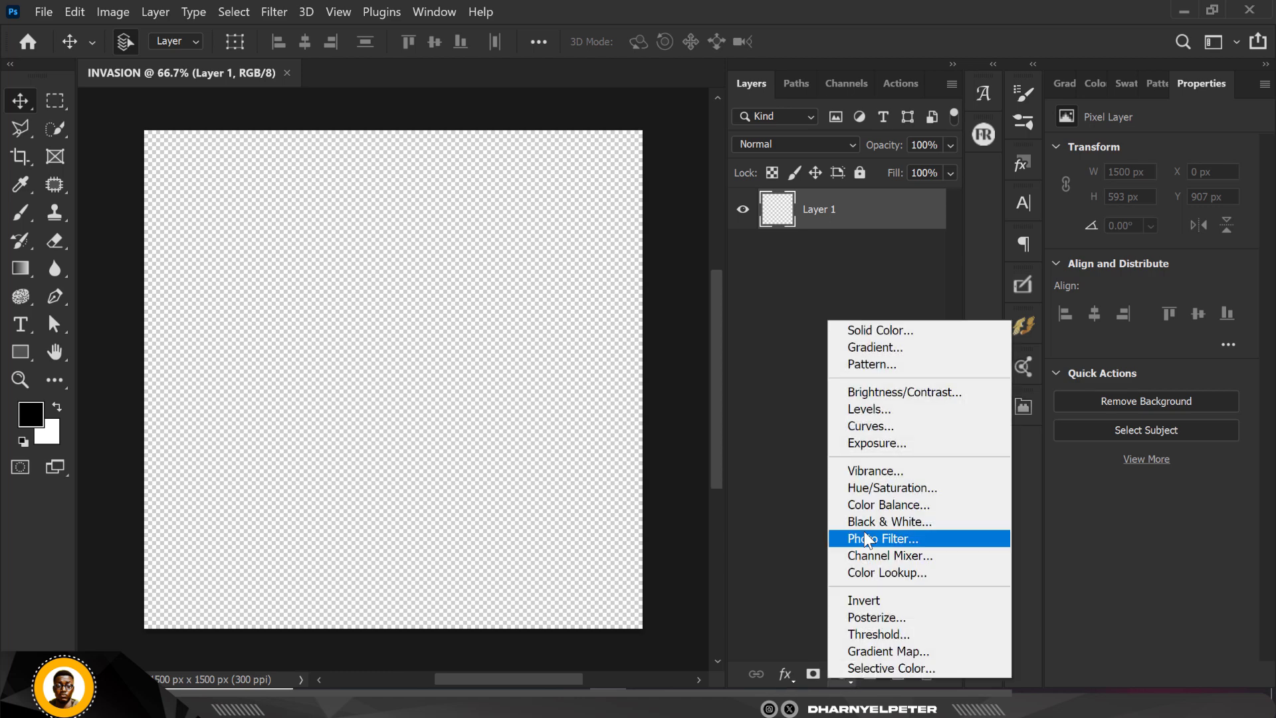
{"action": "left_click", "coordinate": [886, 331]}
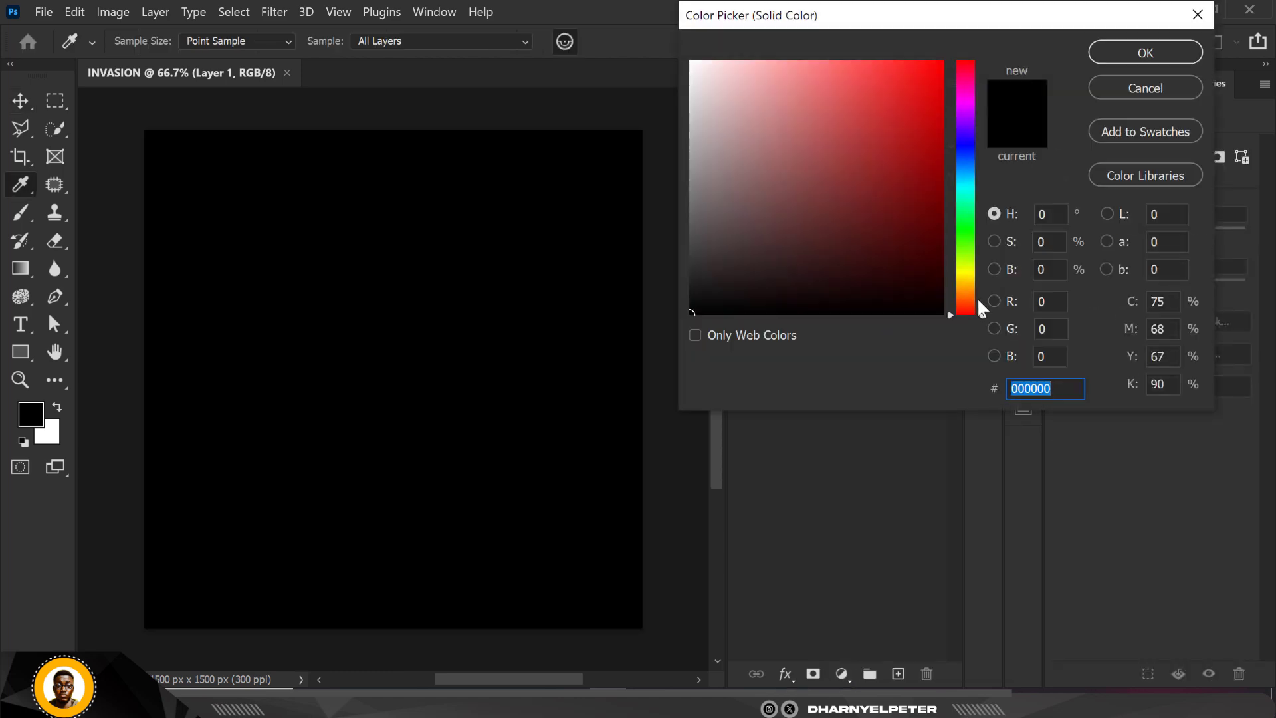
{"action": "left_click_drag", "start_coordinate": [974, 318], "coordinate": [974, 299]}
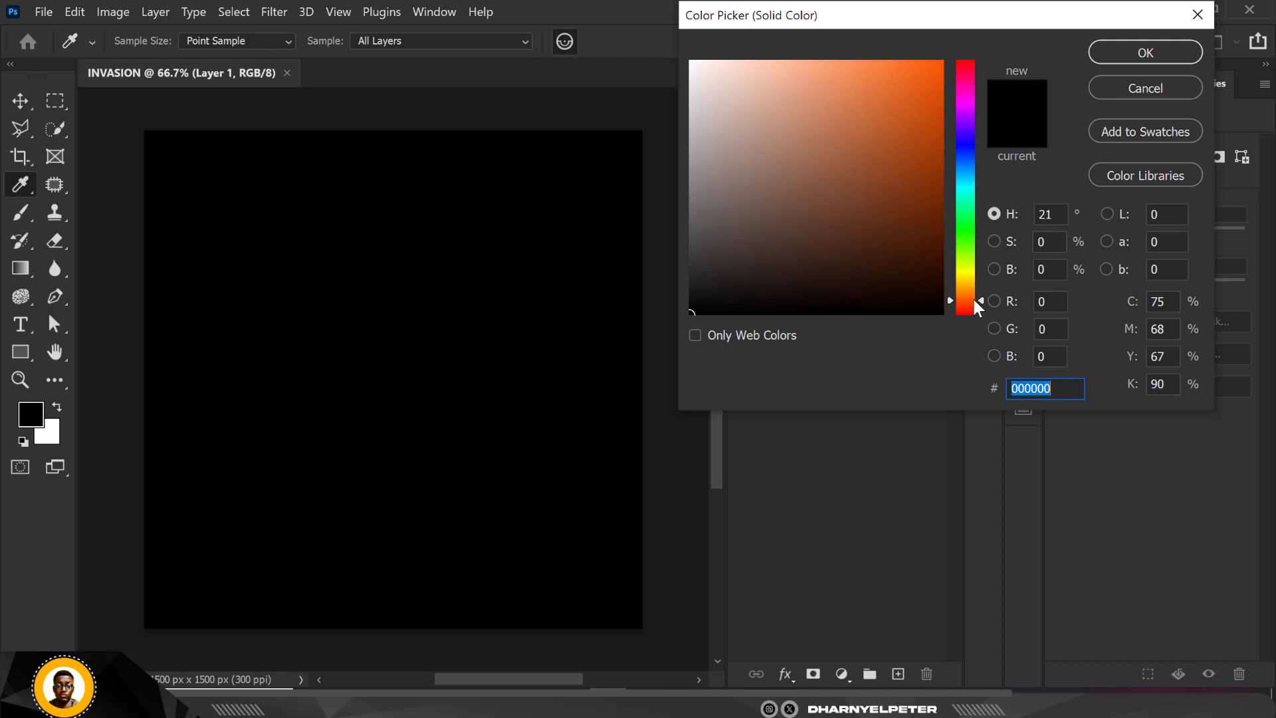
{"action": "left_click_drag", "start_coordinate": [909, 261], "coordinate": [915, 289]}
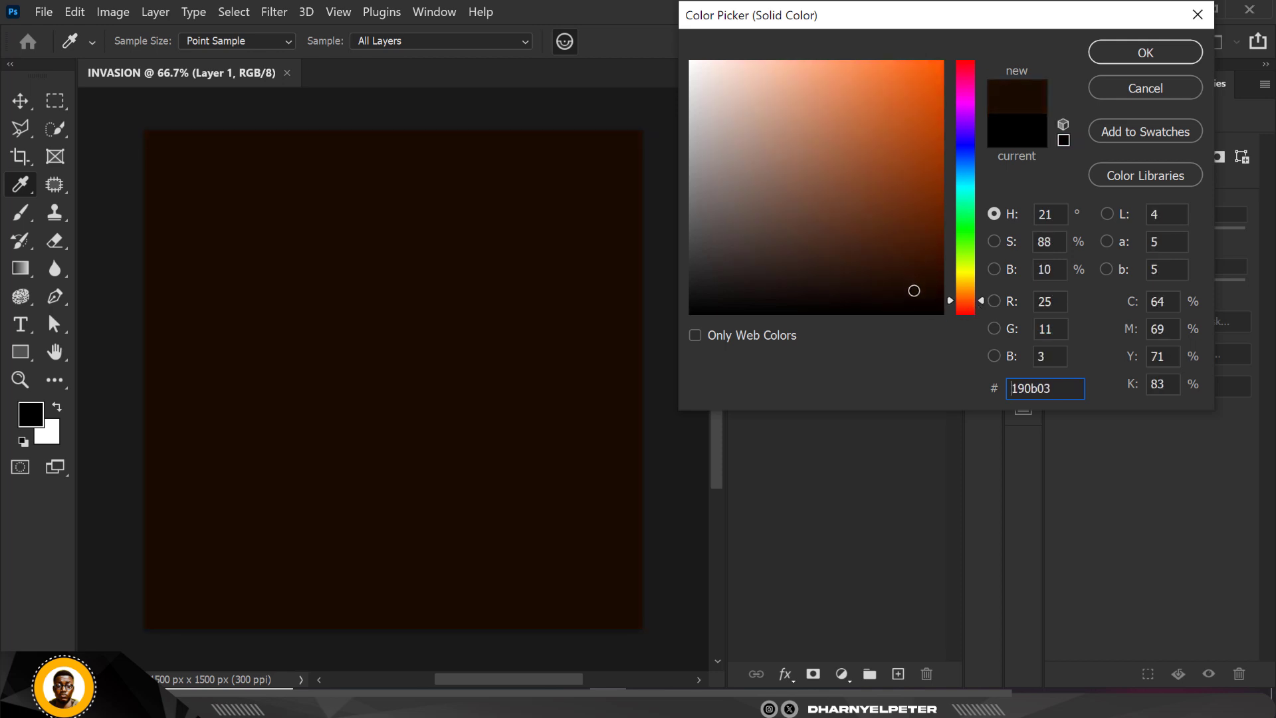
{"action": "double_click", "coordinate": [1047, 397]}
{"action": "left_click", "coordinate": [1122, 48]}
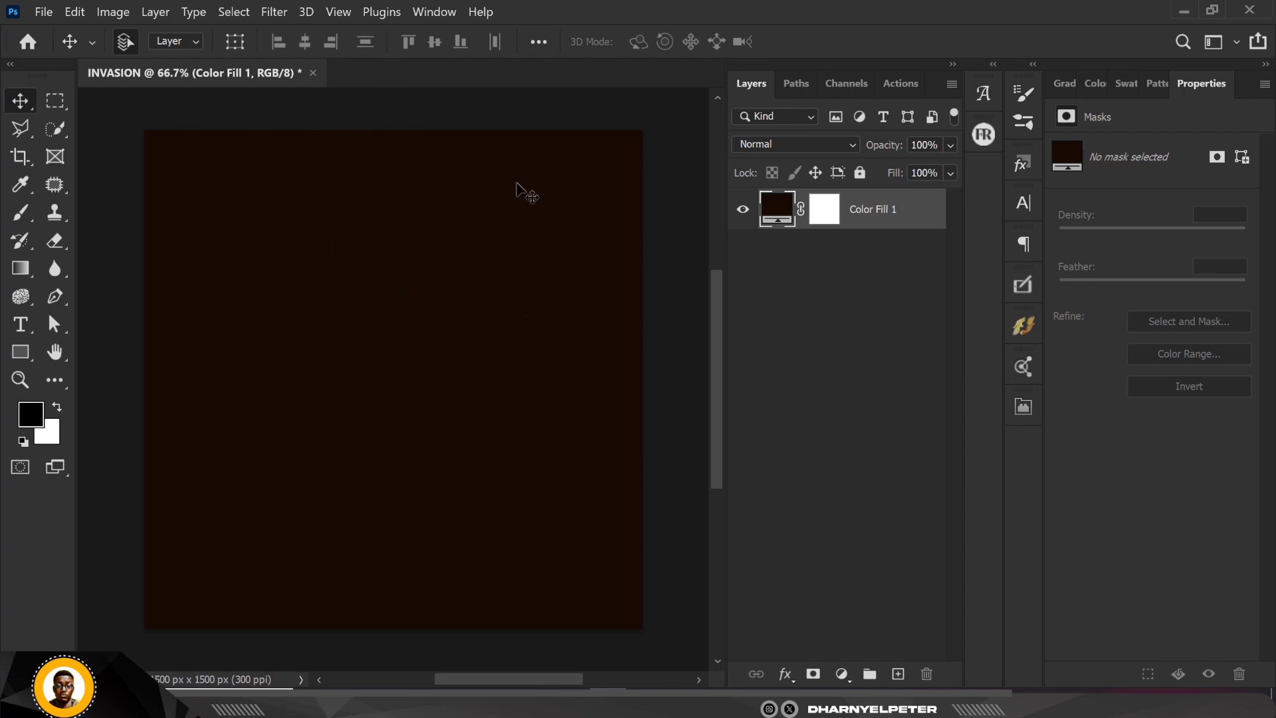
Place img_1619 from the INVASION folder in File Explorer, scale it to 55.83% and position it to cover the whole canvas.
{"action": "left_click", "coordinate": [352, 704]}
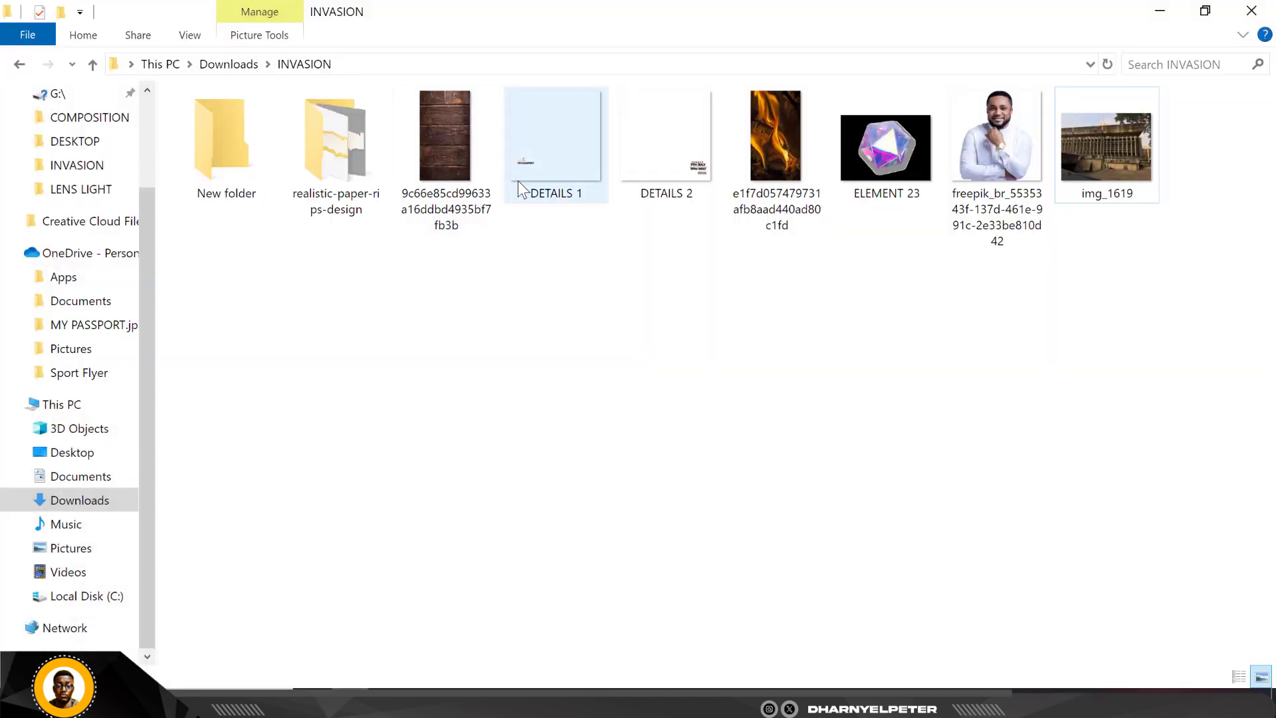
{"action": "left_click", "coordinate": [1128, 198]}
{"action": "mouse_move", "coordinate": [1107, 133]}
{"action": "left_click_drag", "start_coordinate": [1106, 134], "coordinate": [442, 372]}
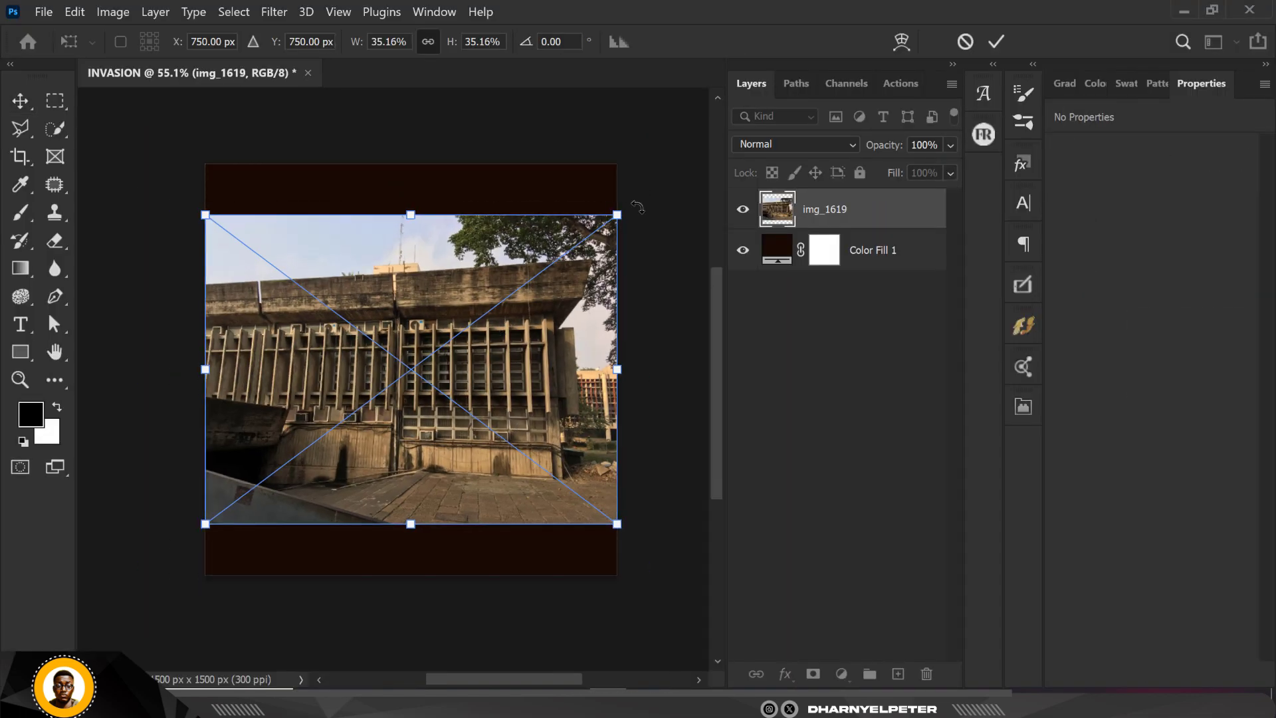
{"action": "left_click_drag", "start_coordinate": [616, 216], "coordinate": [740, 124]}
{"action": "left_click_drag", "start_coordinate": [567, 362], "coordinate": [561, 335]}
{"action": "key", "text": "Return"}
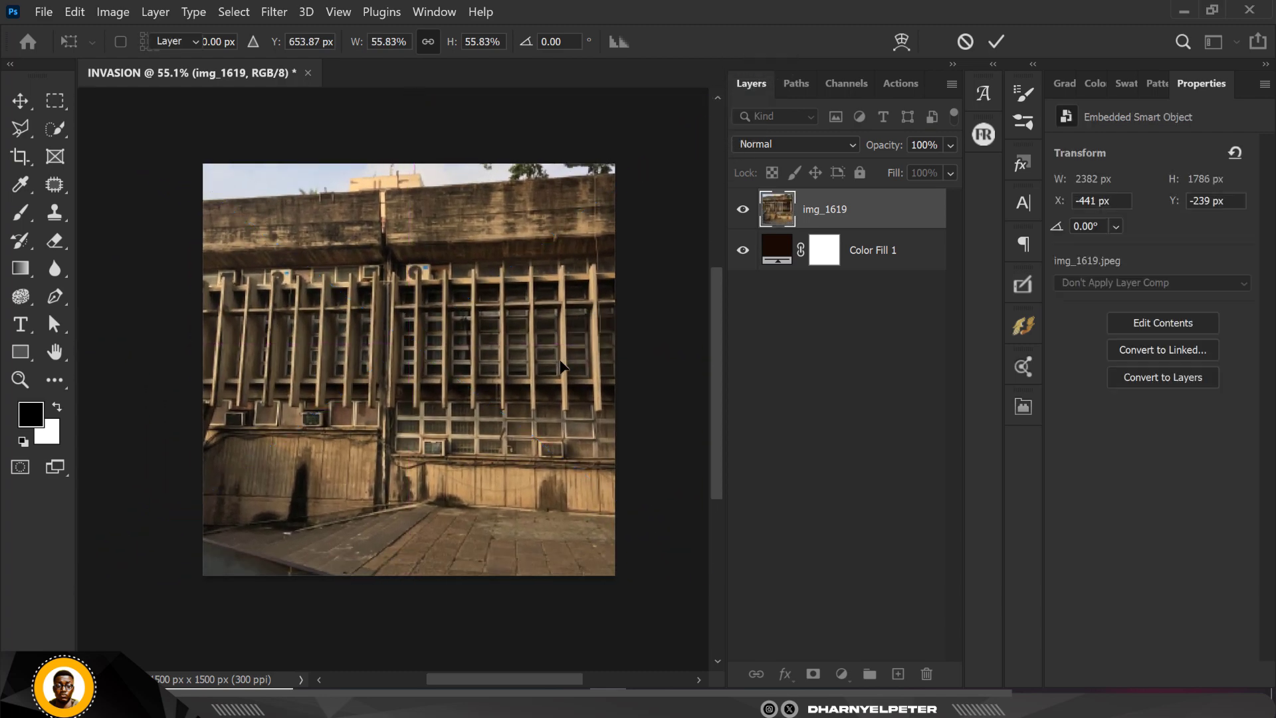
Blend the img_1619 layer into the brown background using Overlay mode at 33% opacity.
{"action": "left_click", "coordinate": [815, 145]}
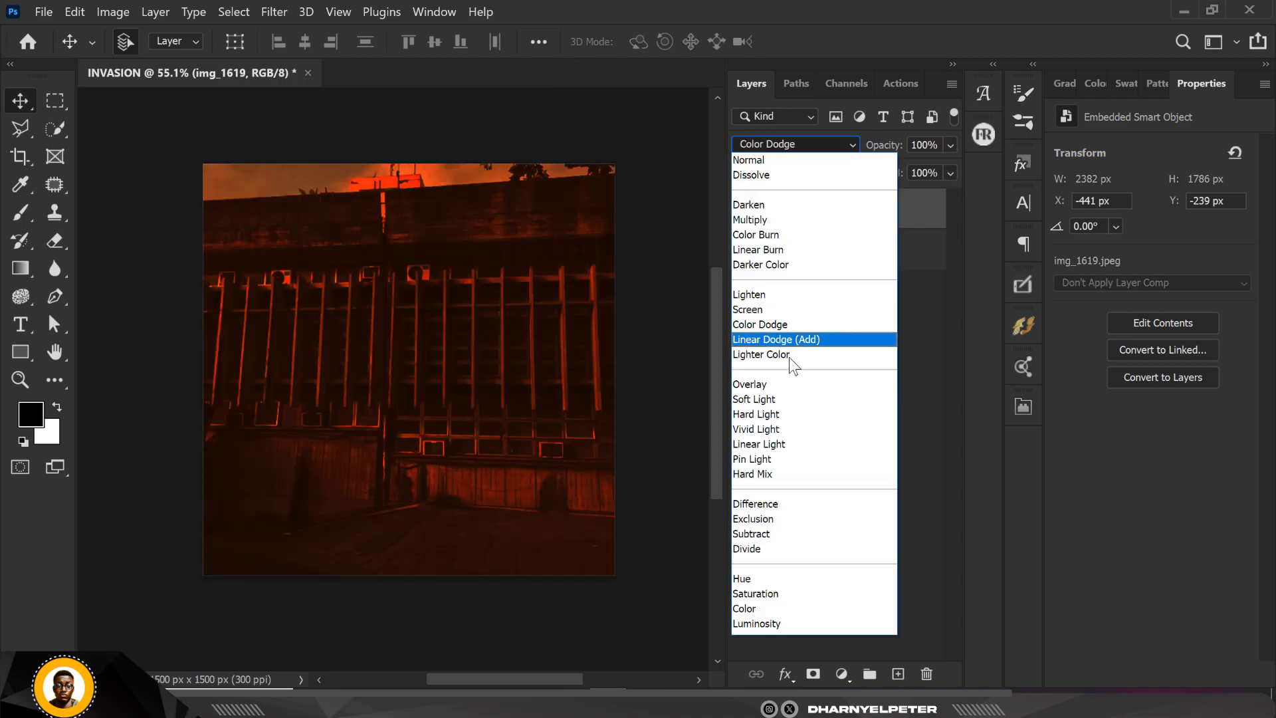
{"action": "left_click", "coordinate": [779, 385]}
{"action": "left_click", "coordinate": [951, 145]}
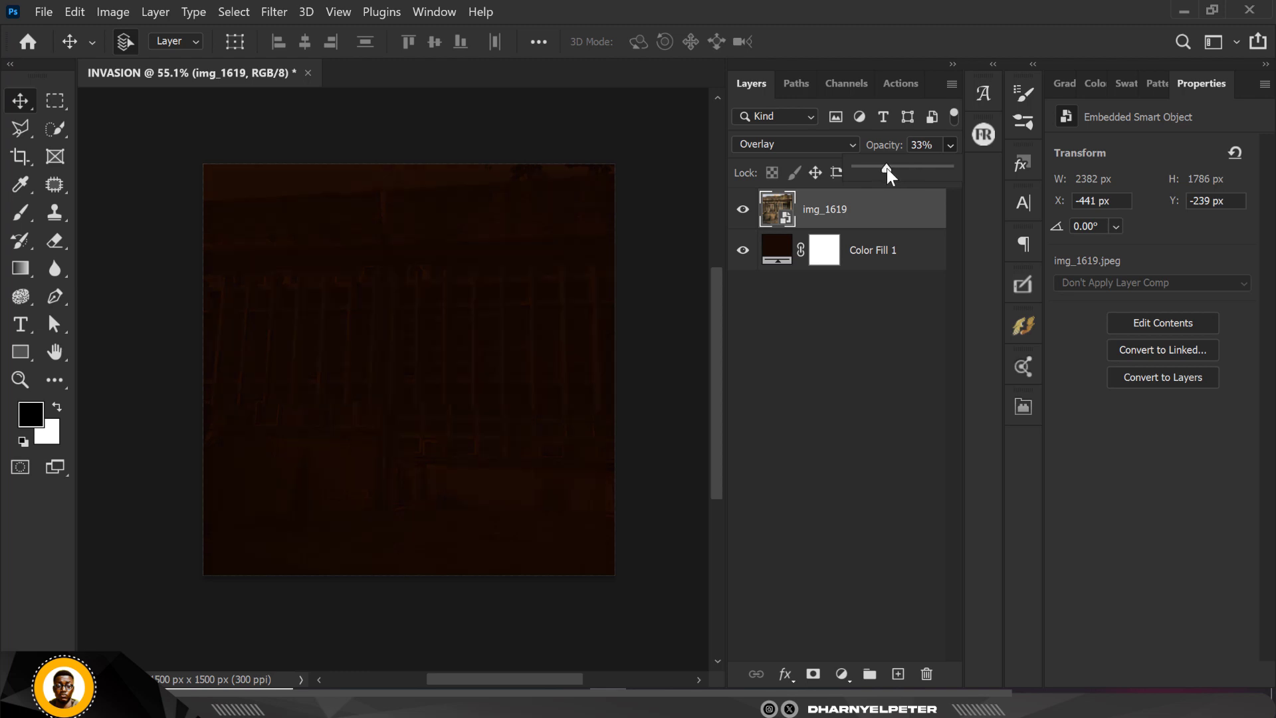
{"action": "scroll", "coordinate": [405, 266], "scroll_direction": "up", "scroll_amount": 2}
{"action": "scroll", "coordinate": [400, 262], "scroll_direction": "down", "scroll_amount": 1}
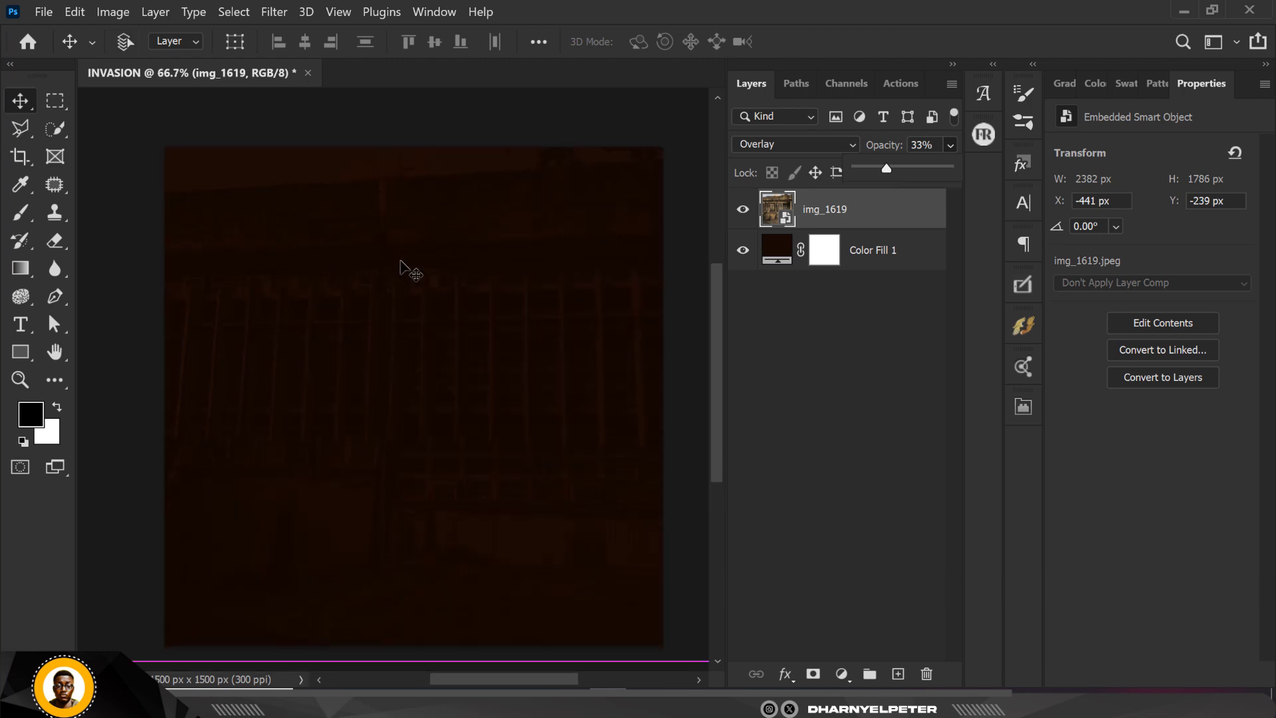
{"action": "left_click", "coordinate": [425, 114]}
{"action": "left_click", "coordinate": [421, 128]}
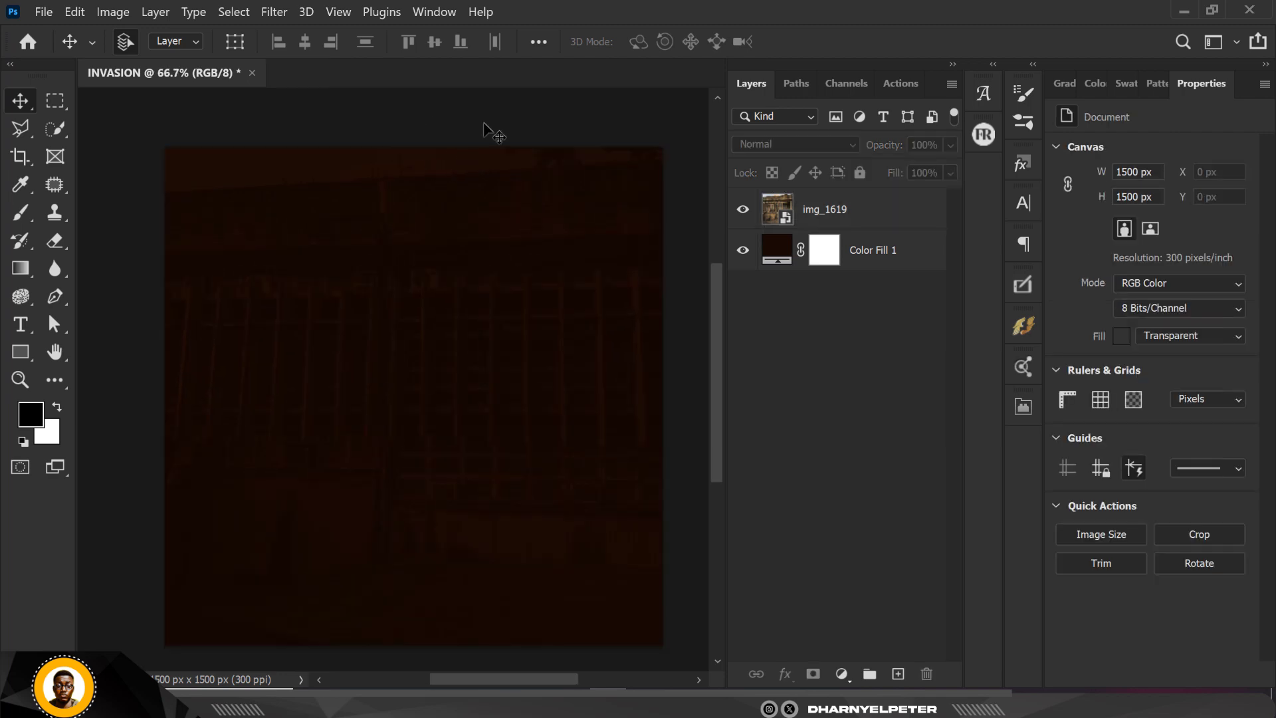
{"action": "scroll", "coordinate": [490, 129], "scroll_direction": "up", "scroll_amount": 1}
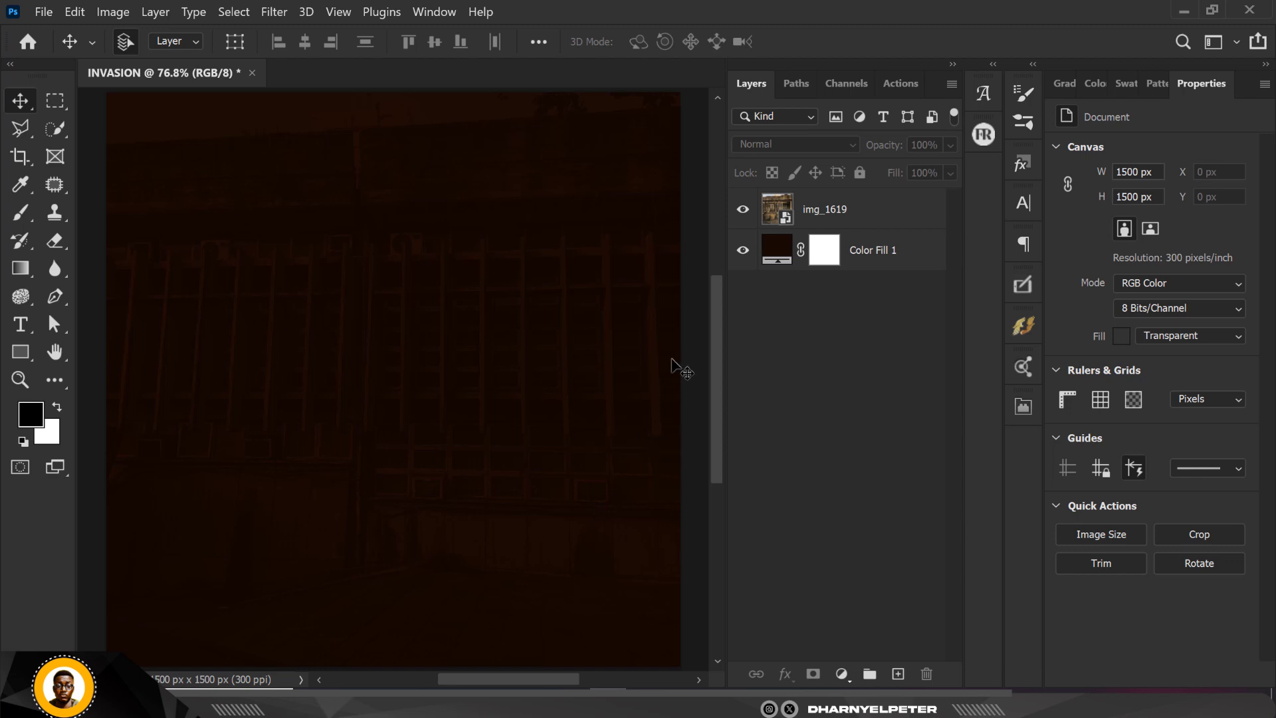
{"action": "left_click", "coordinate": [844, 213]}
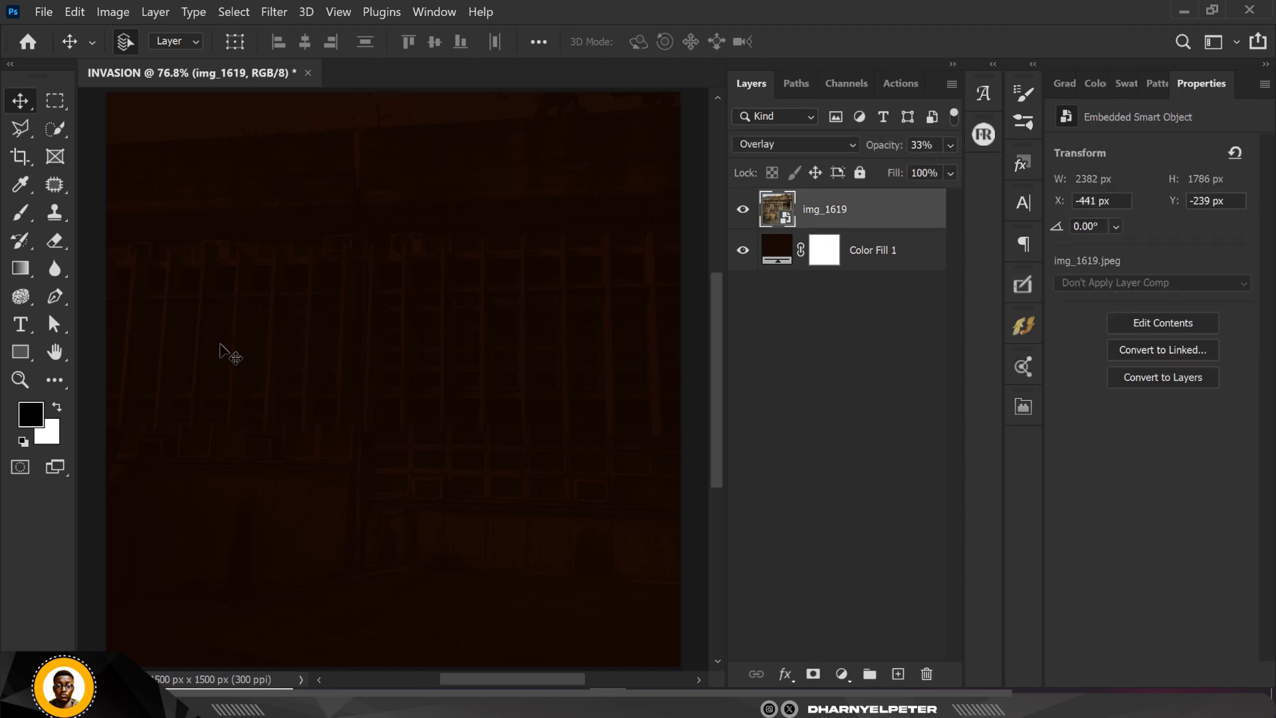
{"action": "scroll", "coordinate": [228, 353], "scroll_direction": "down", "scroll_amount": 1}
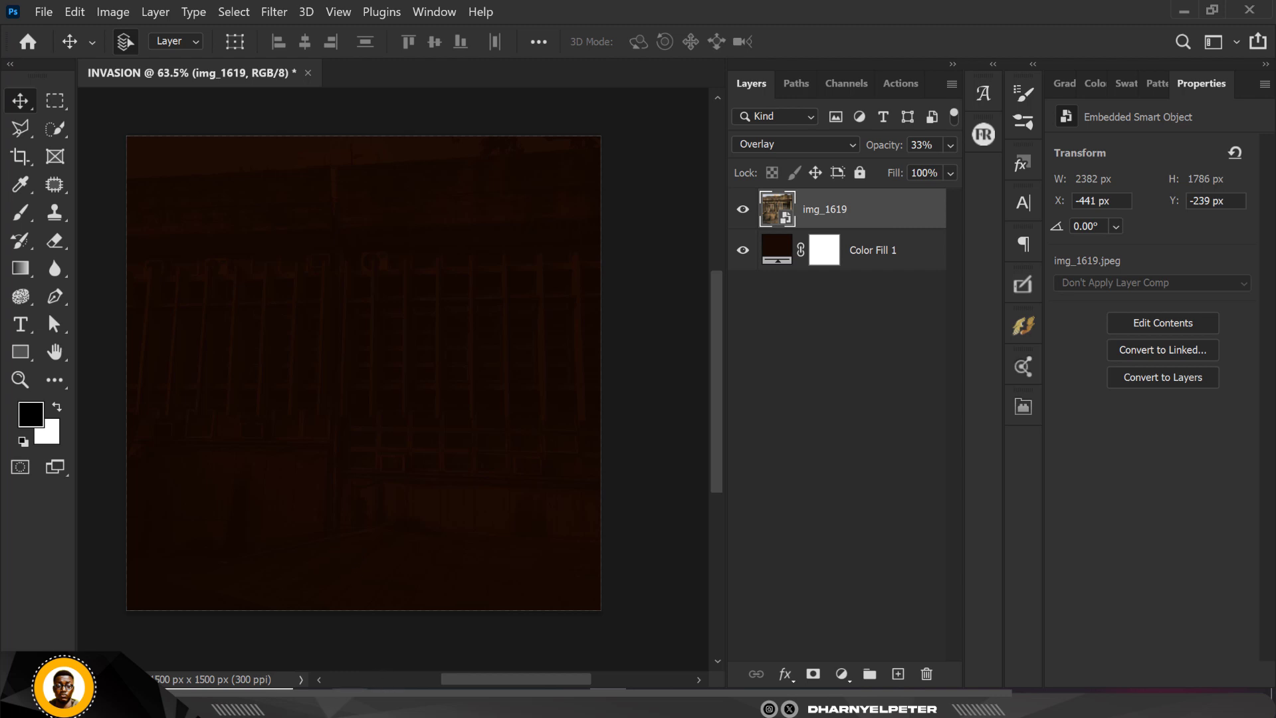
Switch to File Explorer and open the torn-paper file 8928611 from the realistic-paper-rips-design folder in Photoshop.
{"action": "key", "text": "alt+Tab"}
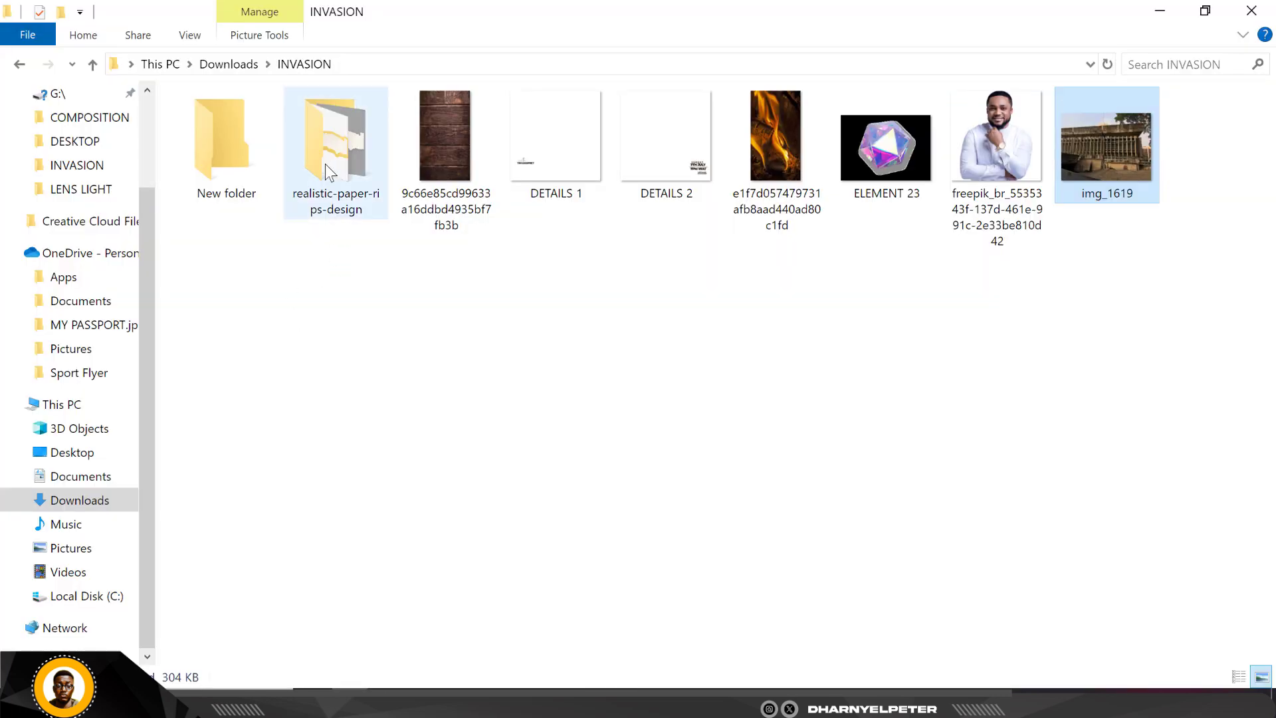
{"action": "double_click", "coordinate": [341, 155]}
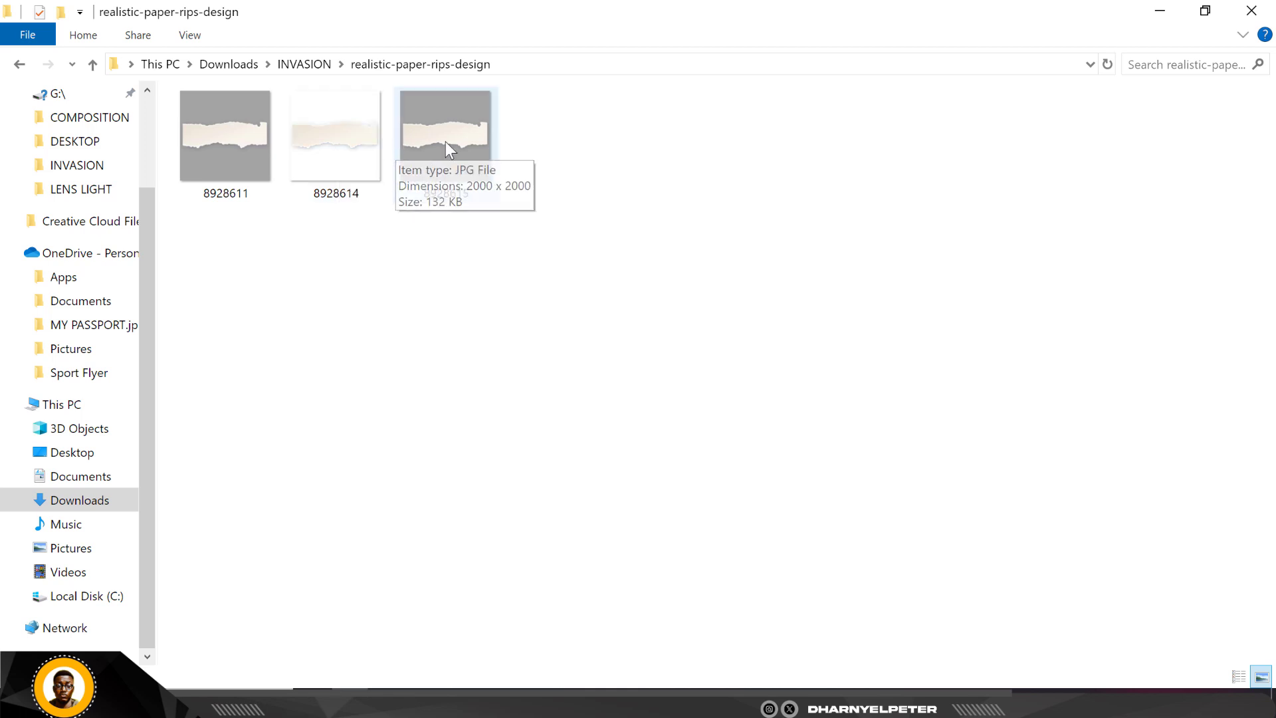
{"action": "double_click", "coordinate": [210, 147]}
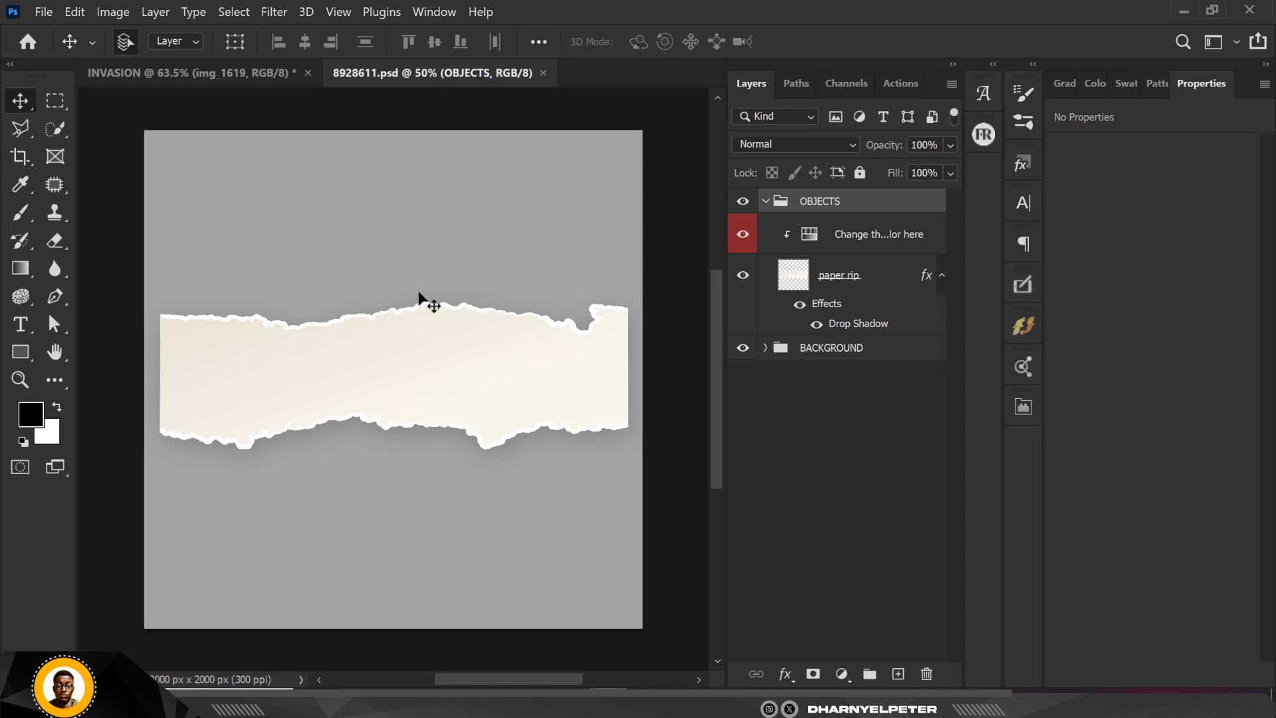
Hide the BACKGROUND group in 8928611.psd and copy the OBJECTS group into the INVASION document.
{"action": "left_click", "coordinate": [743, 348]}
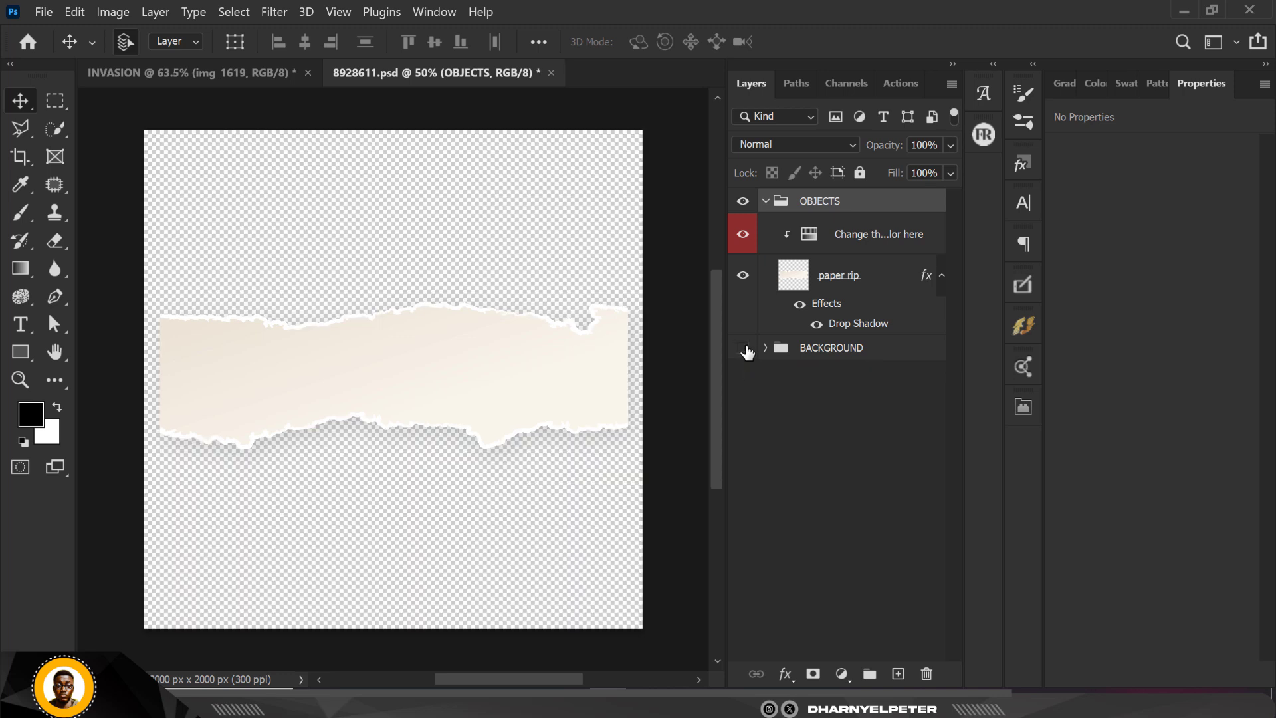
{"action": "left_click", "coordinate": [766, 202]}
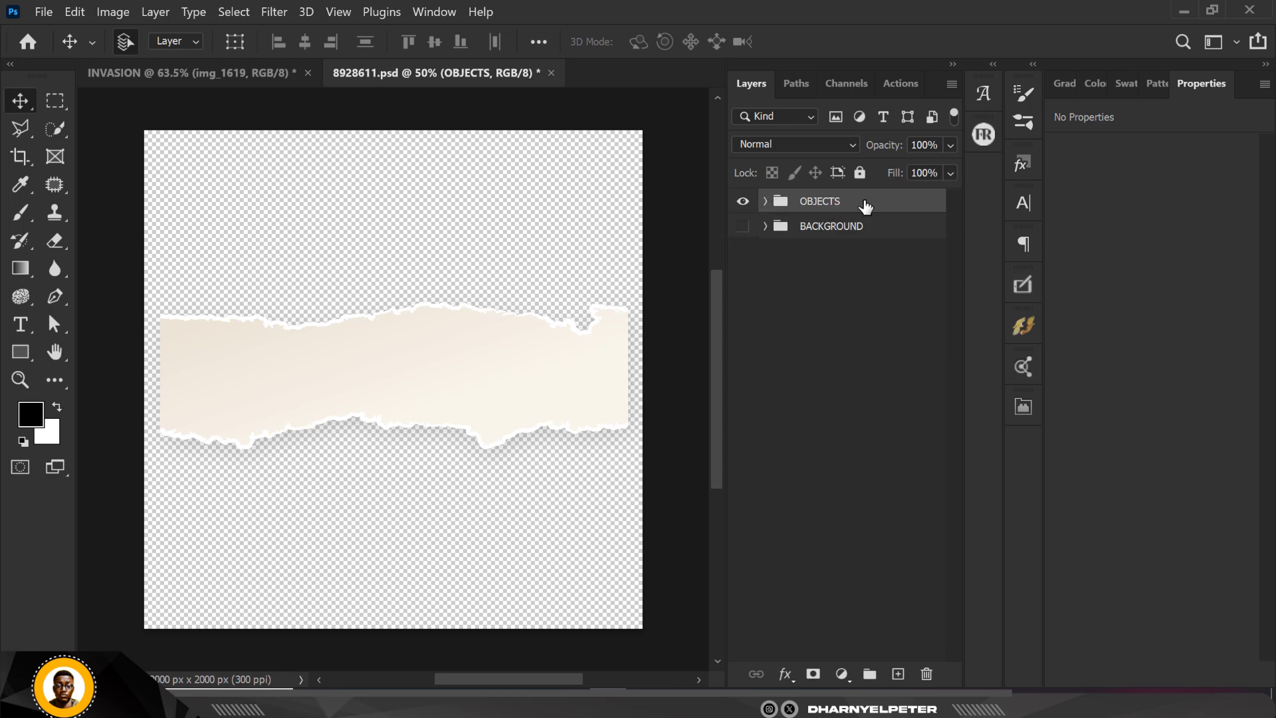
{"action": "left_click_drag", "start_coordinate": [896, 202], "coordinate": [417, 259]}
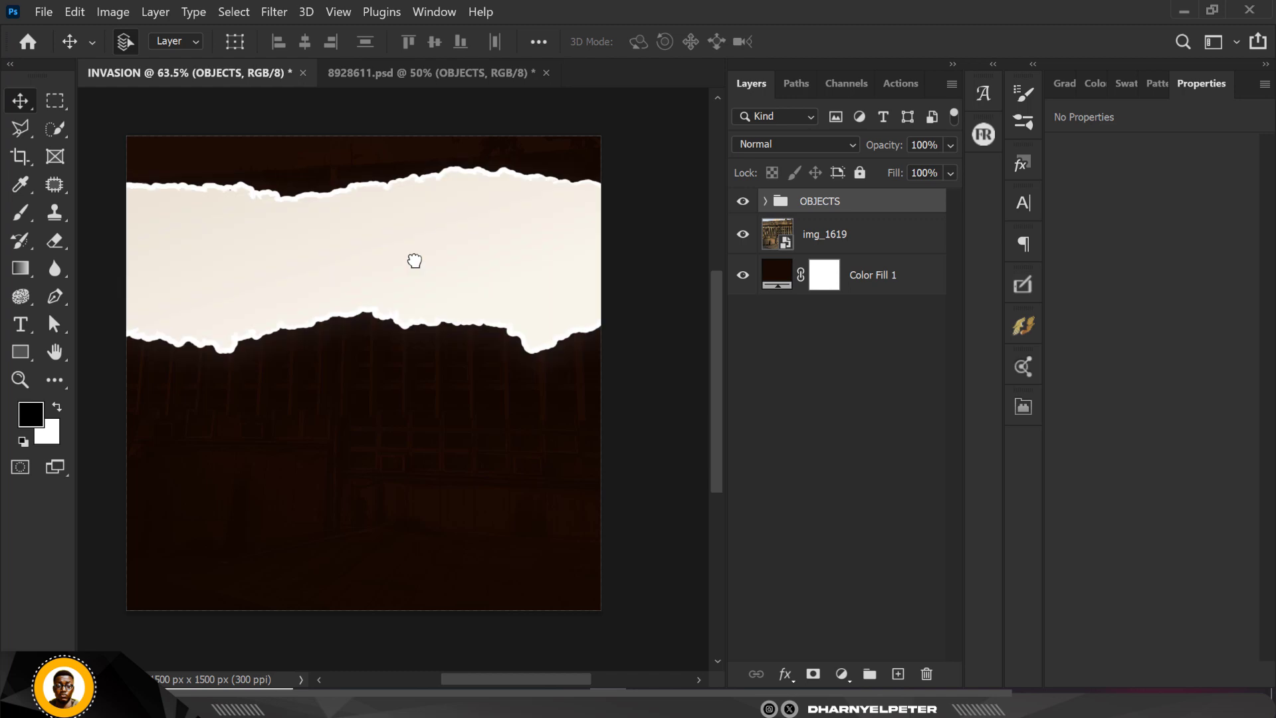
Transform the torn paper to about 2622 px wide and move it up so its lower torn edge spans the top of the canvas.
{"action": "scroll", "coordinate": [414, 261], "scroll_direction": "down", "scroll_amount": 2}
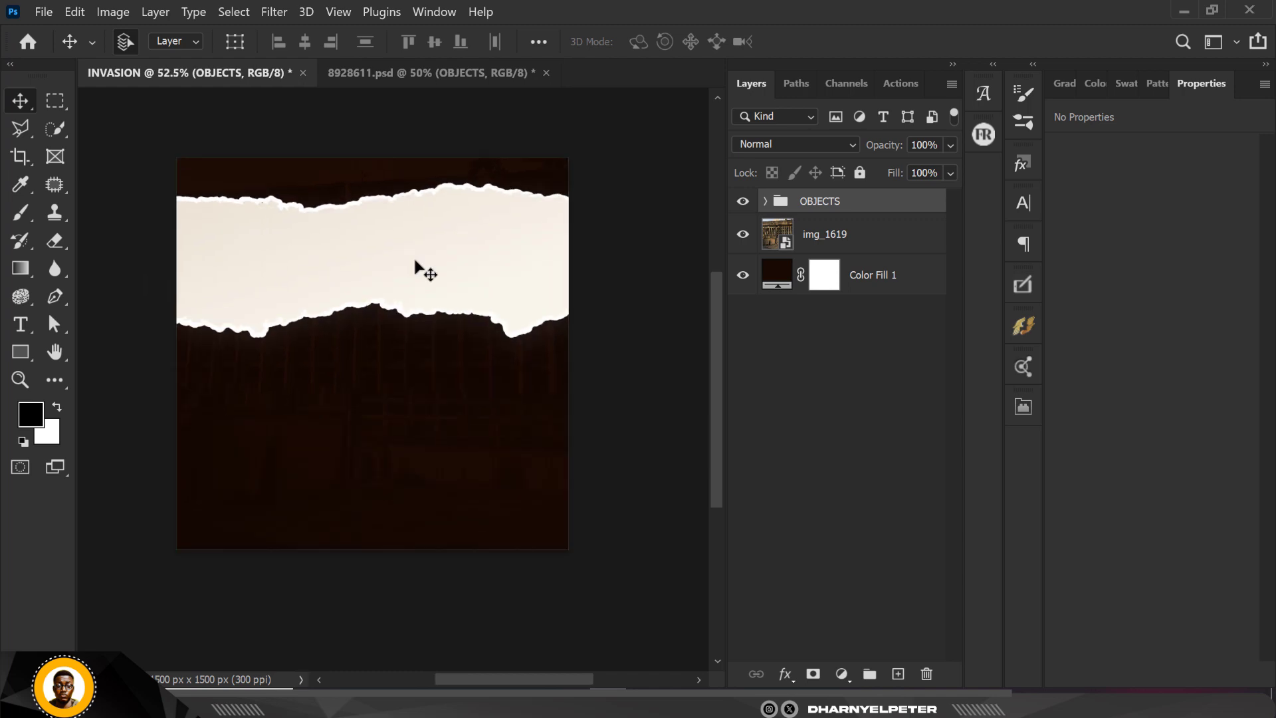
{"action": "scroll", "coordinate": [415, 262], "scroll_direction": "down", "scroll_amount": 5}
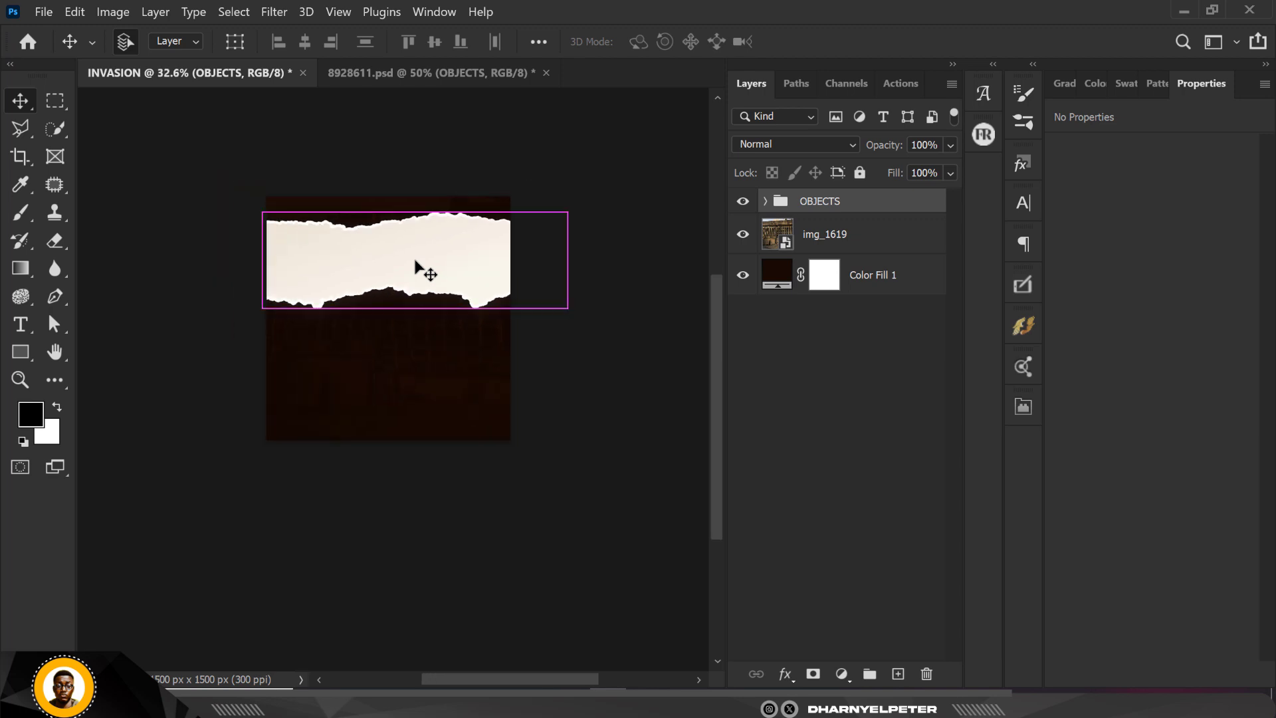
{"action": "key", "text": "ctrl+t"}
{"action": "left_click_drag", "start_coordinate": [570, 264], "coordinate": [450, 290]}
{"action": "scroll", "coordinate": [205, 262], "scroll_direction": "down", "scroll_amount": 3}
{"action": "scroll", "coordinate": [364, 342], "scroll_direction": "up", "scroll_amount": 4}
{"action": "left_click_drag", "start_coordinate": [428, 357], "coordinate": [374, 309]}
{"action": "key", "text": "Return"}
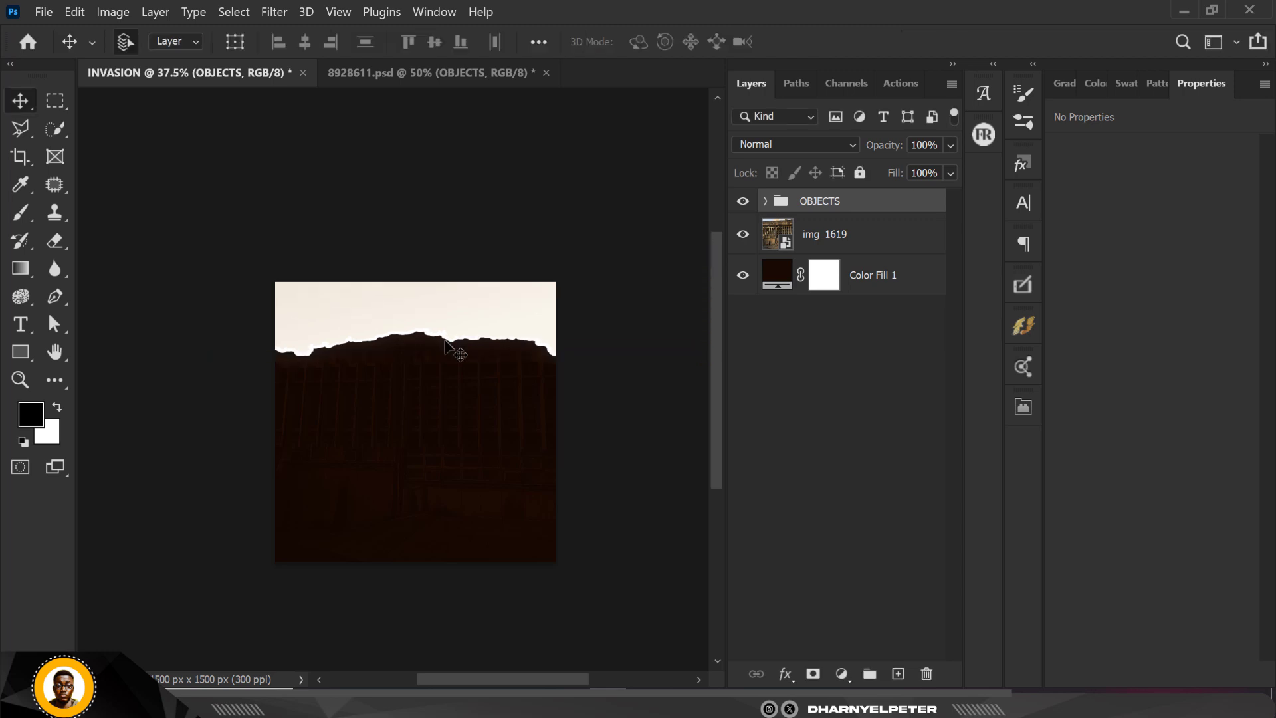
Rename the OBJECTS group to PAPER UP.
{"action": "double_click", "coordinate": [810, 202]}
{"action": "type", "text": "UP"}
{"action": "key", "text": "Return"}
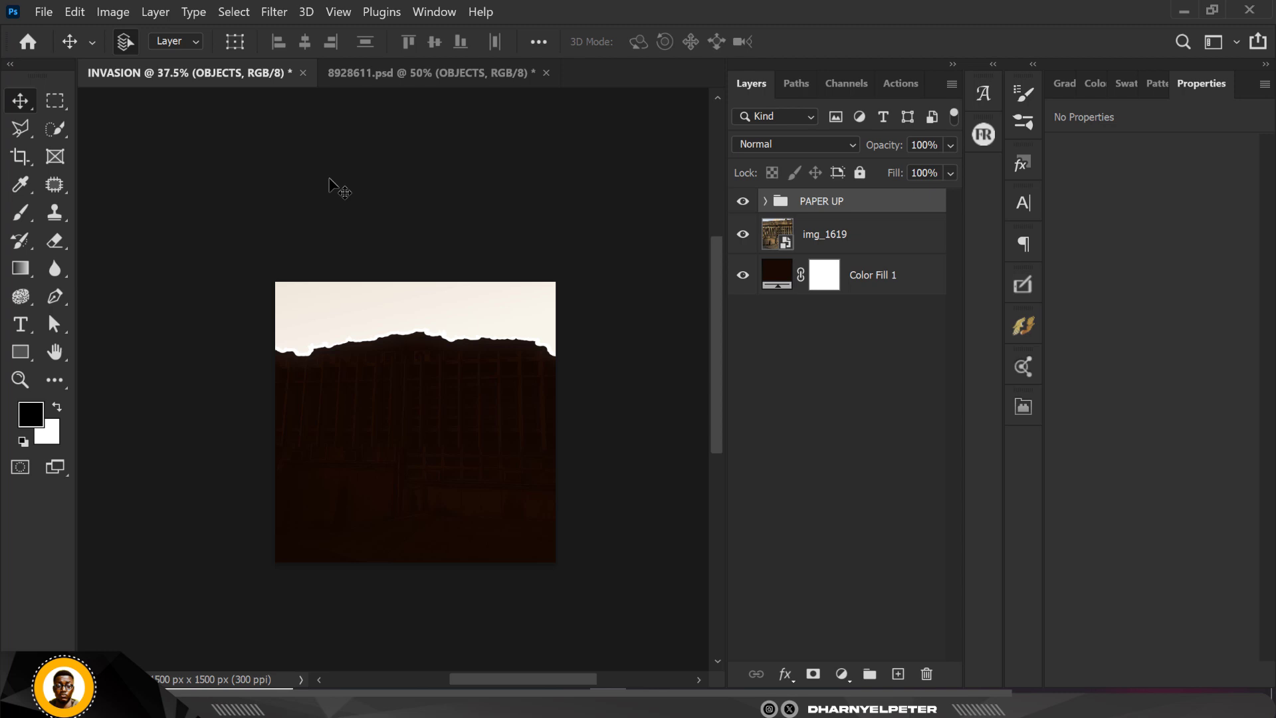
Expand the PAPER UP group and select its paper rip layer.
{"action": "left_click", "coordinate": [484, 319]}
{"action": "scroll", "coordinate": [485, 319], "scroll_direction": "up", "scroll_amount": 5}
{"action": "scroll", "coordinate": [485, 319], "scroll_direction": "down", "scroll_amount": 2}
{"action": "left_click", "coordinate": [484, 319]}
{"action": "scroll", "coordinate": [485, 319], "scroll_direction": "down", "scroll_amount": 1}
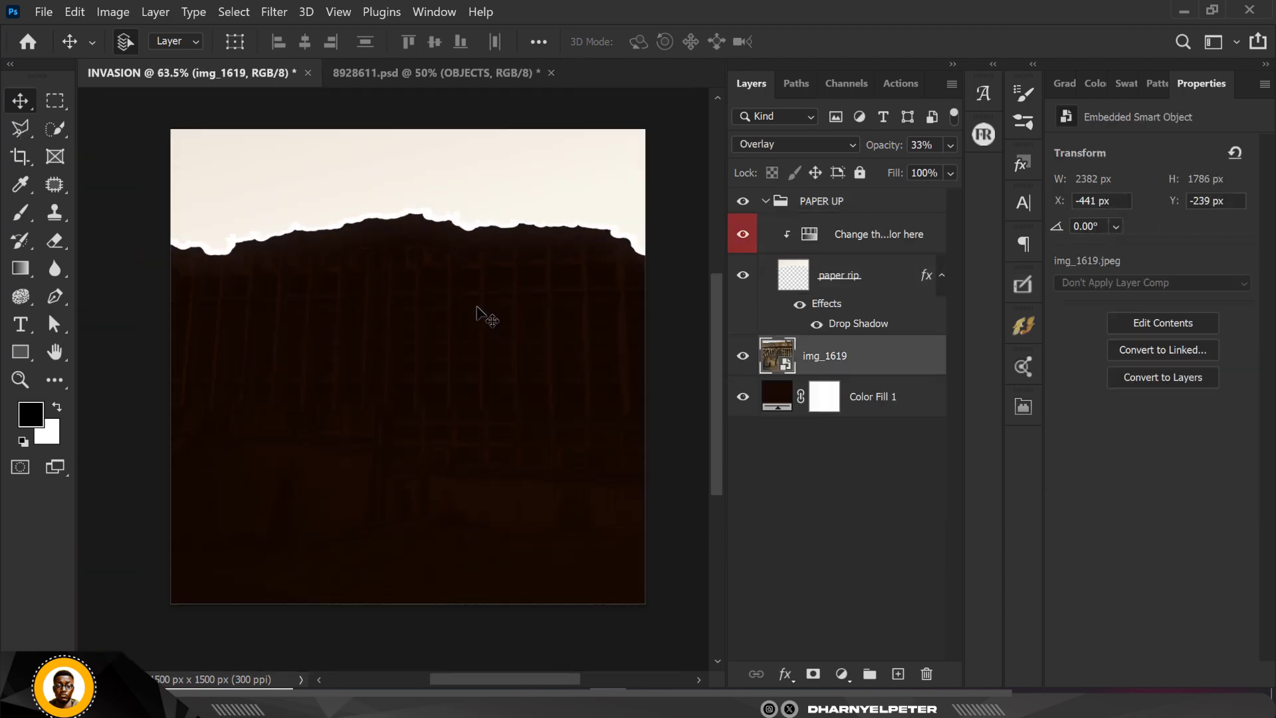
{"action": "scroll", "coordinate": [465, 170], "scroll_direction": "up", "scroll_amount": 1}
{"action": "scroll", "coordinate": [465, 172], "scroll_direction": "down", "scroll_amount": 1}
{"action": "scroll", "coordinate": [507, 142], "scroll_direction": "up", "scroll_amount": 2}
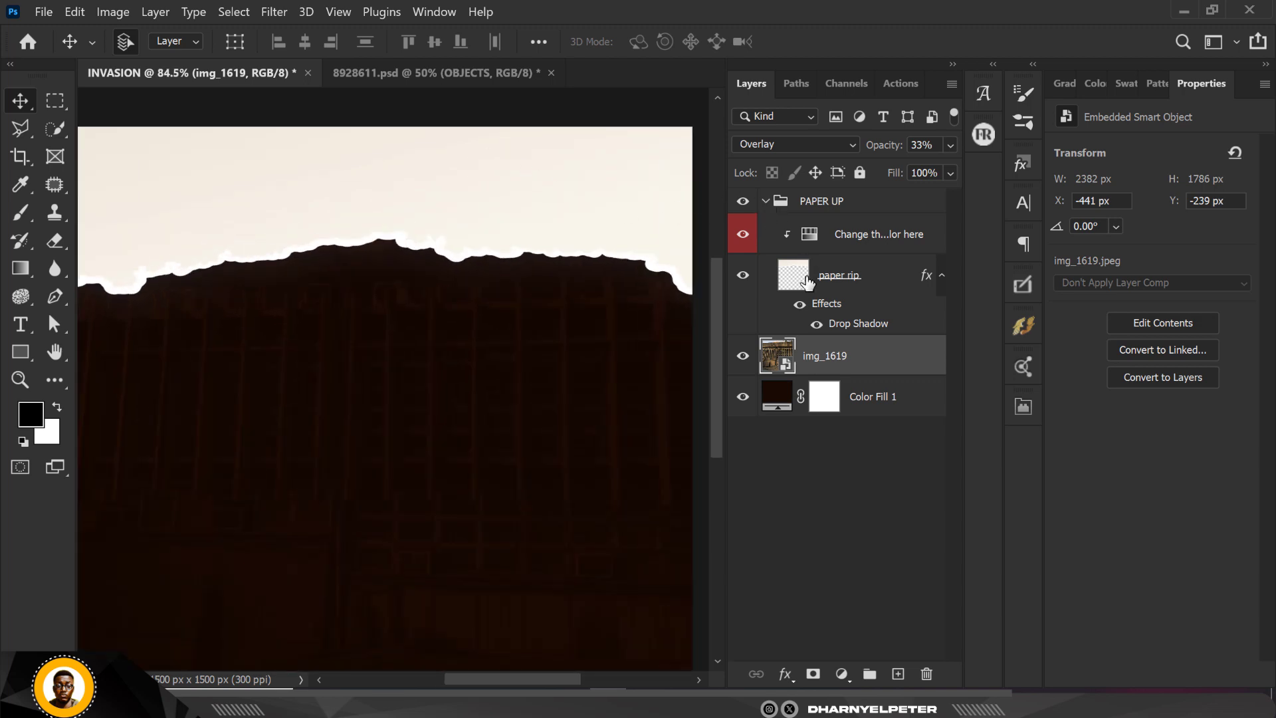
{"action": "left_click", "coordinate": [852, 283]}
{"action": "scroll", "coordinate": [359, 293], "scroll_direction": "down", "scroll_amount": 3}
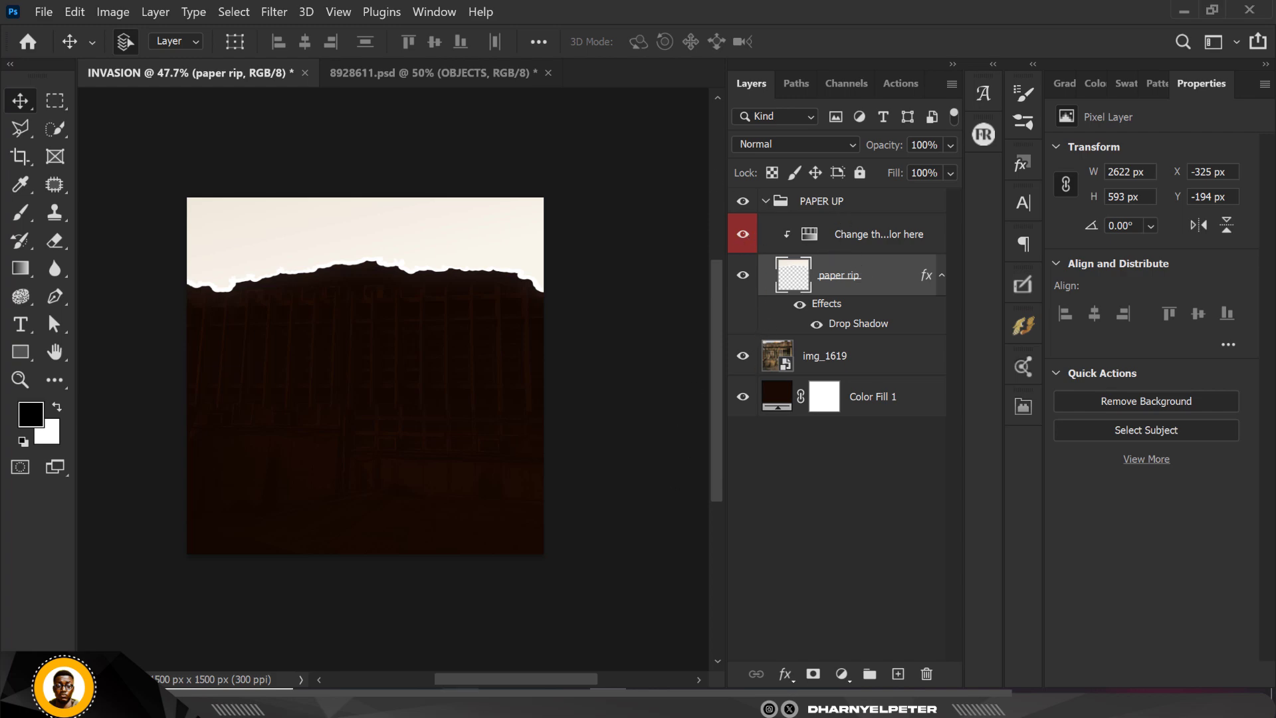
Switch to File Explorer and place the wood plank JPG from the INVASION folder into the flyer document above the paper rip layer.
{"action": "key", "text": "alt+Tab"}
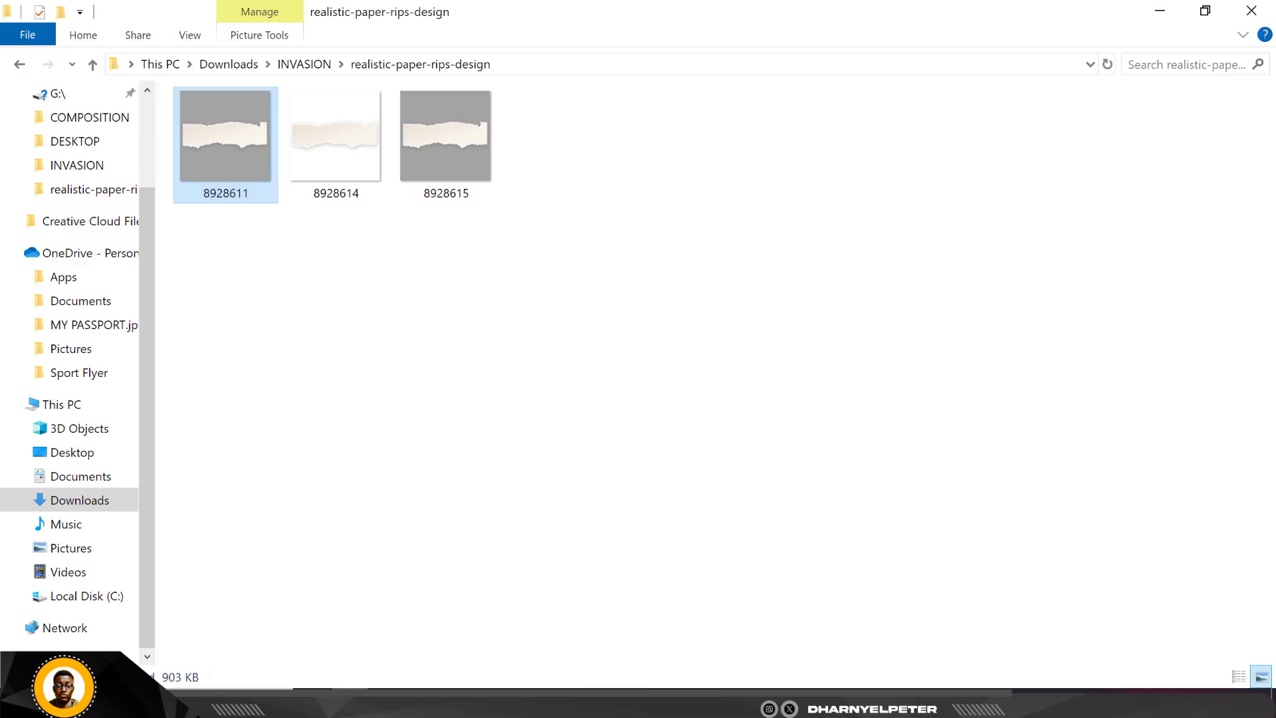
{"action": "left_click", "coordinate": [306, 62]}
{"action": "left_click", "coordinate": [349, 373]}
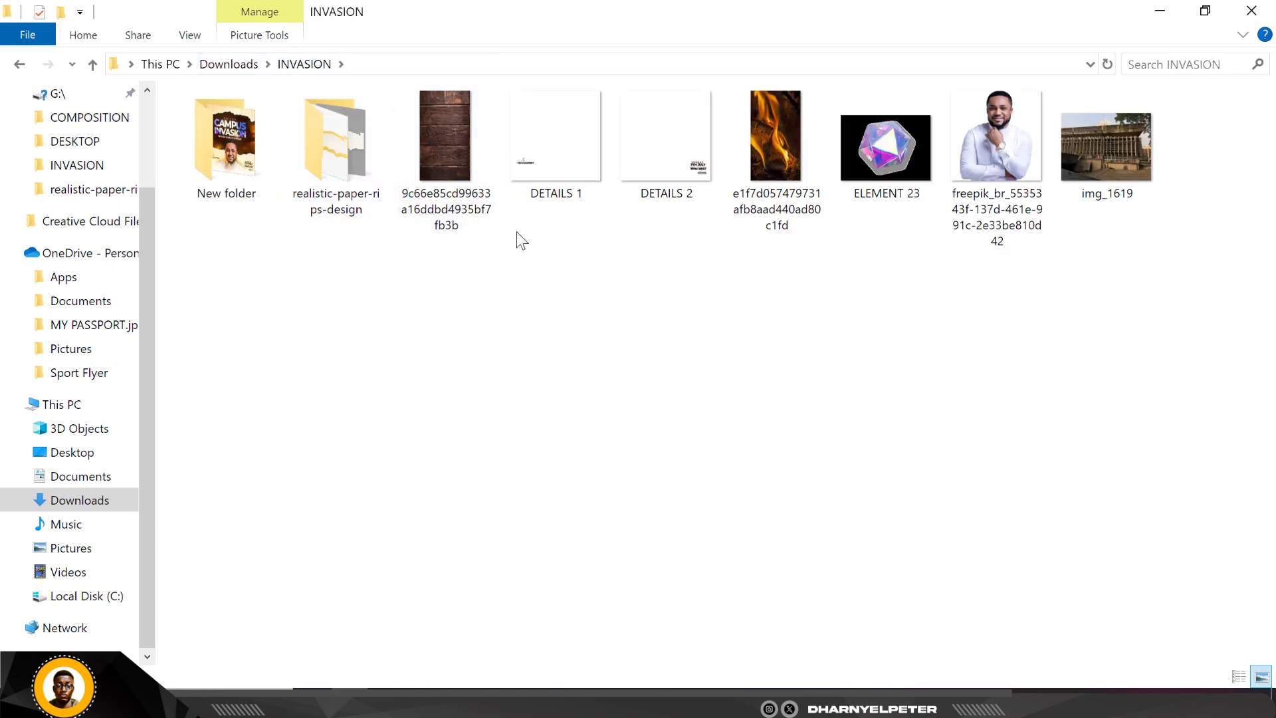
{"action": "left_click", "coordinate": [454, 133]}
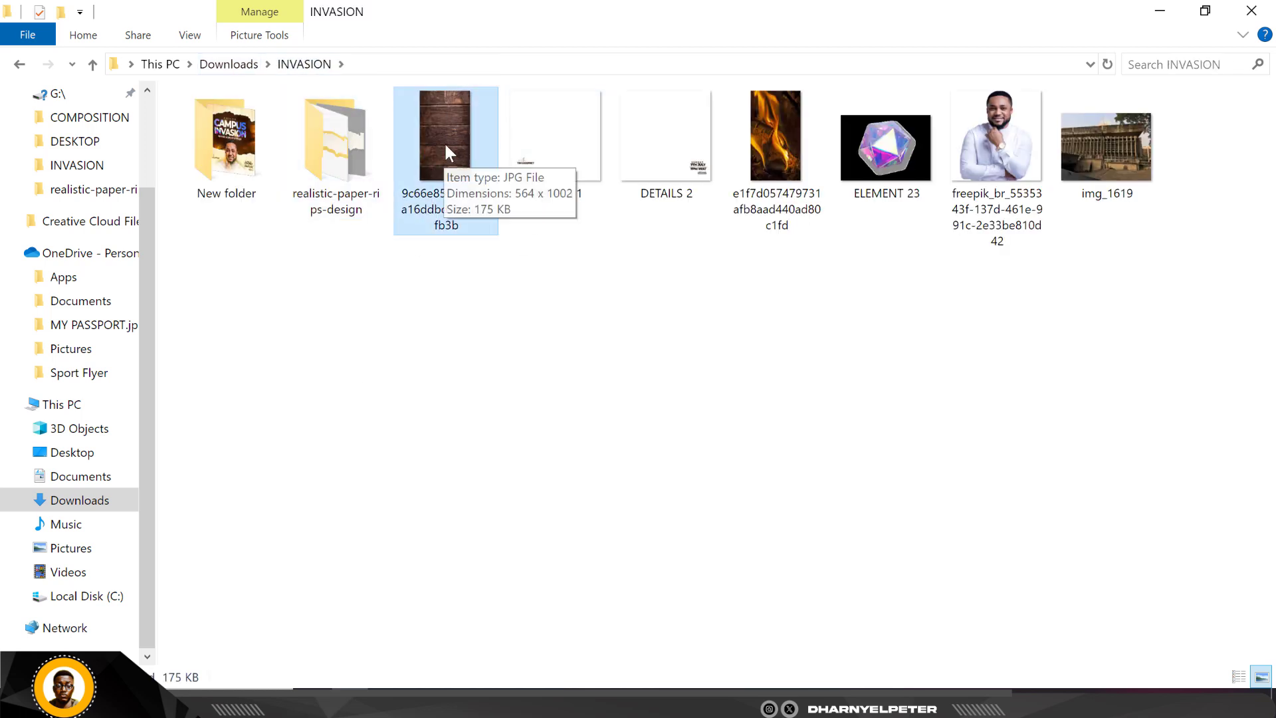
{"action": "left_click_drag", "start_coordinate": [446, 146], "coordinate": [379, 270]}
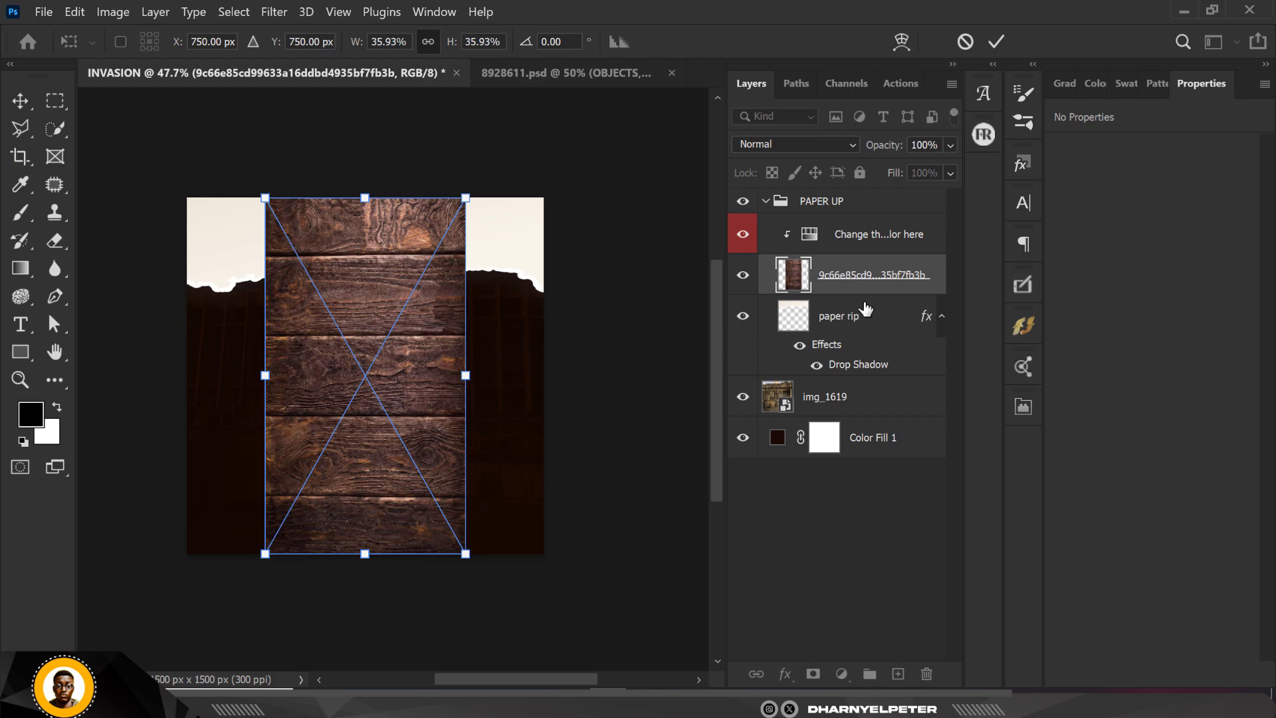
Rotate the wood plank image to 90° and position it over the upper half of the canvas.
{"action": "left_click_drag", "start_coordinate": [409, 400], "coordinate": [371, 330]}
{"action": "left_click_drag", "start_coordinate": [522, 391], "coordinate": [237, 470]}
{"action": "left_click_drag", "start_coordinate": [478, 433], "coordinate": [474, 434]}
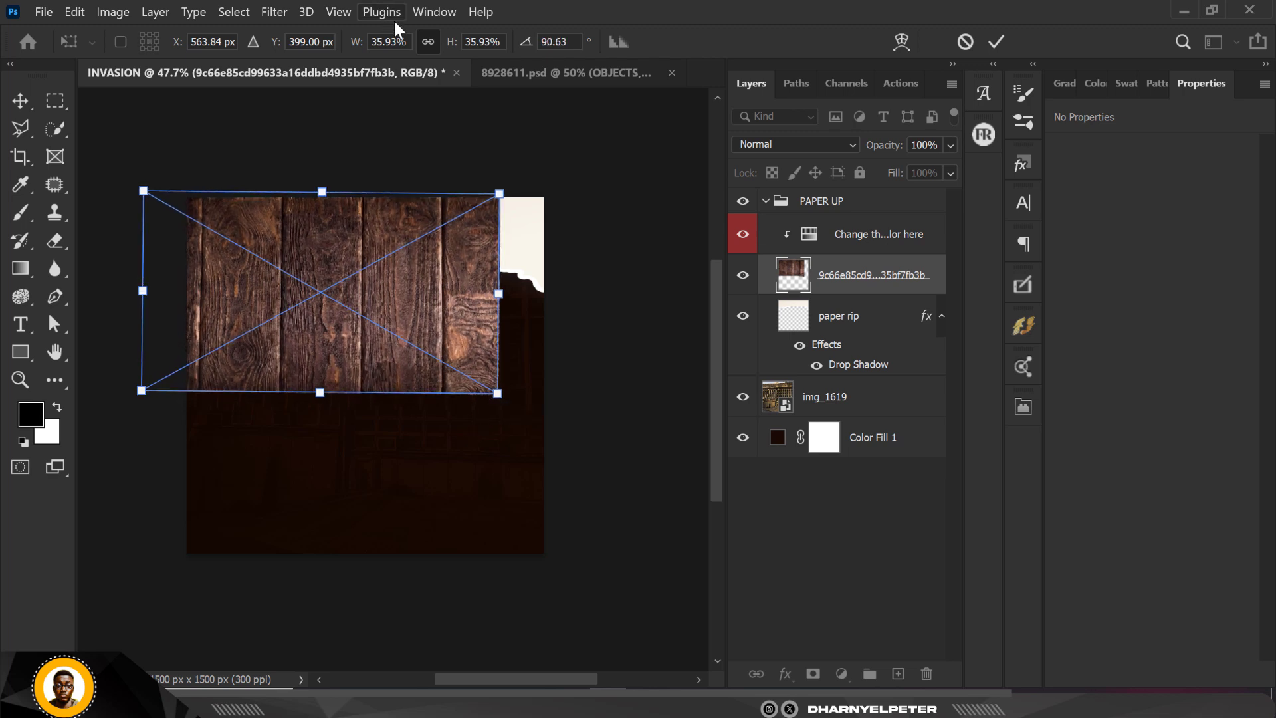
{"action": "left_click", "coordinate": [540, 42]}
{"action": "type", "text": "90"}
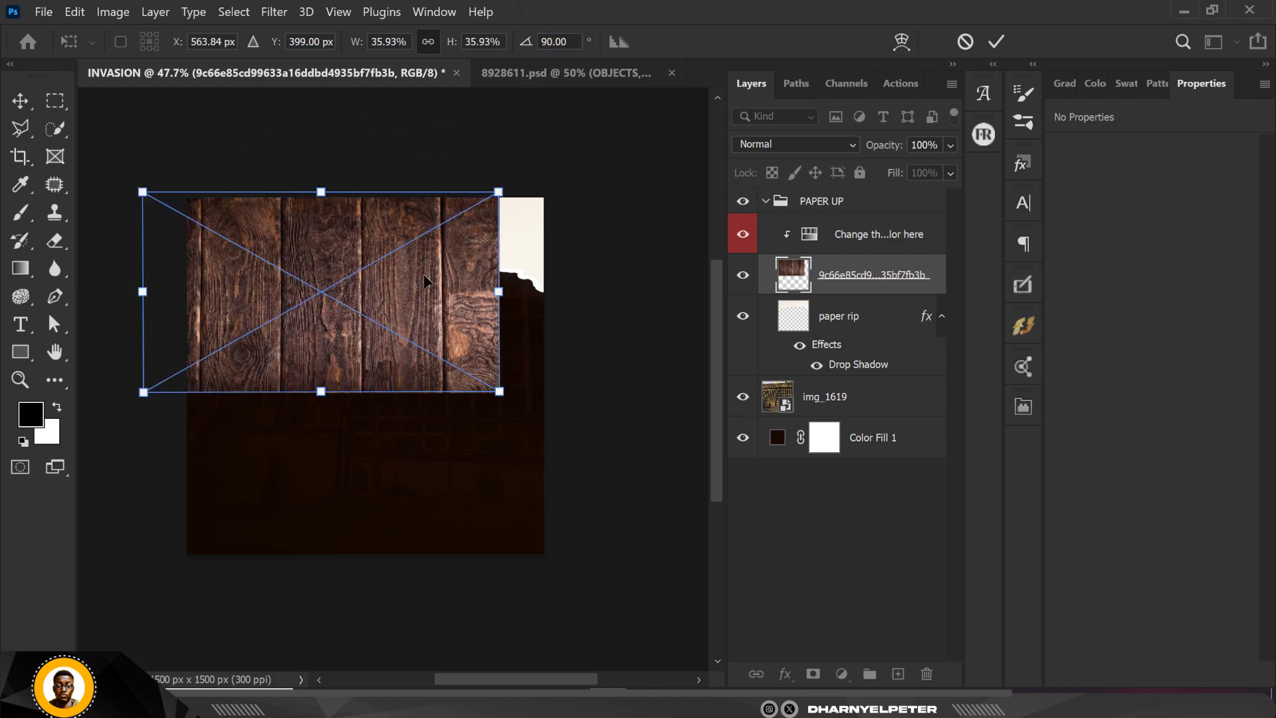
{"action": "key", "text": "Return"}
{"action": "left_click_drag", "start_coordinate": [360, 269], "coordinate": [417, 274]}
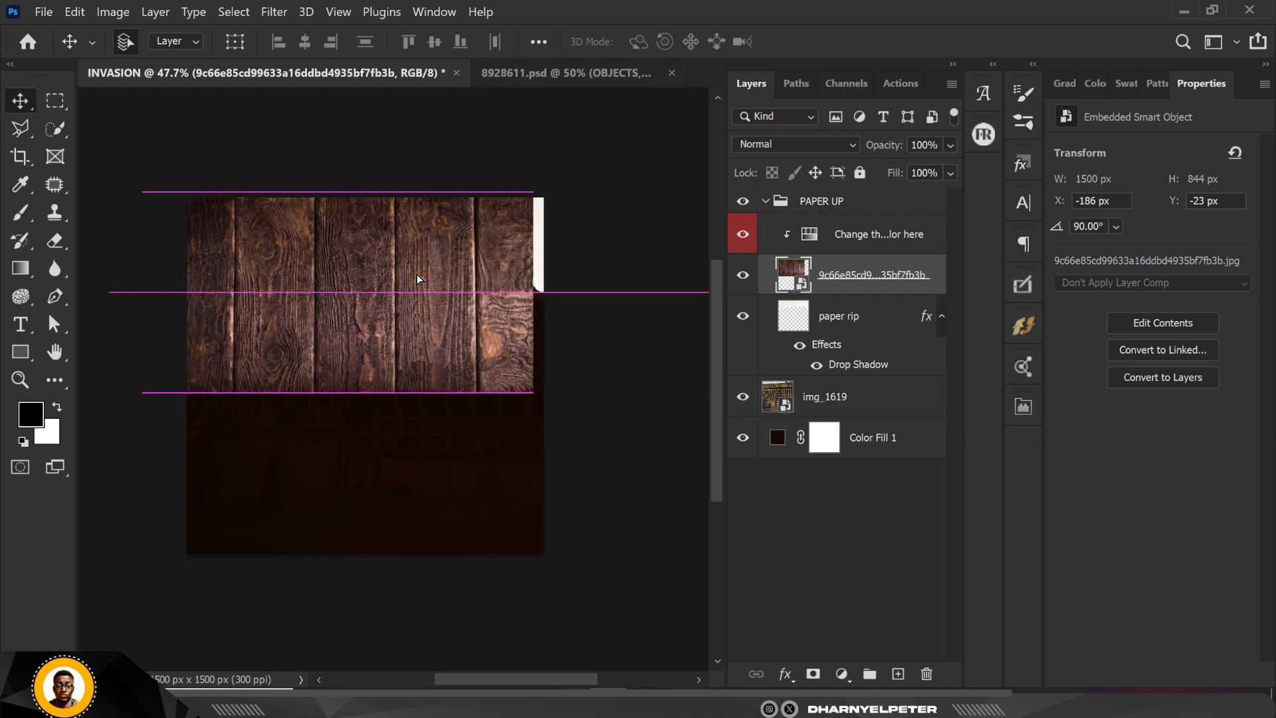
Scale the wood plank image to about 1674 × 942 px and move it up to cover the whole torn paper.
{"action": "key", "text": "ctrl+t"}
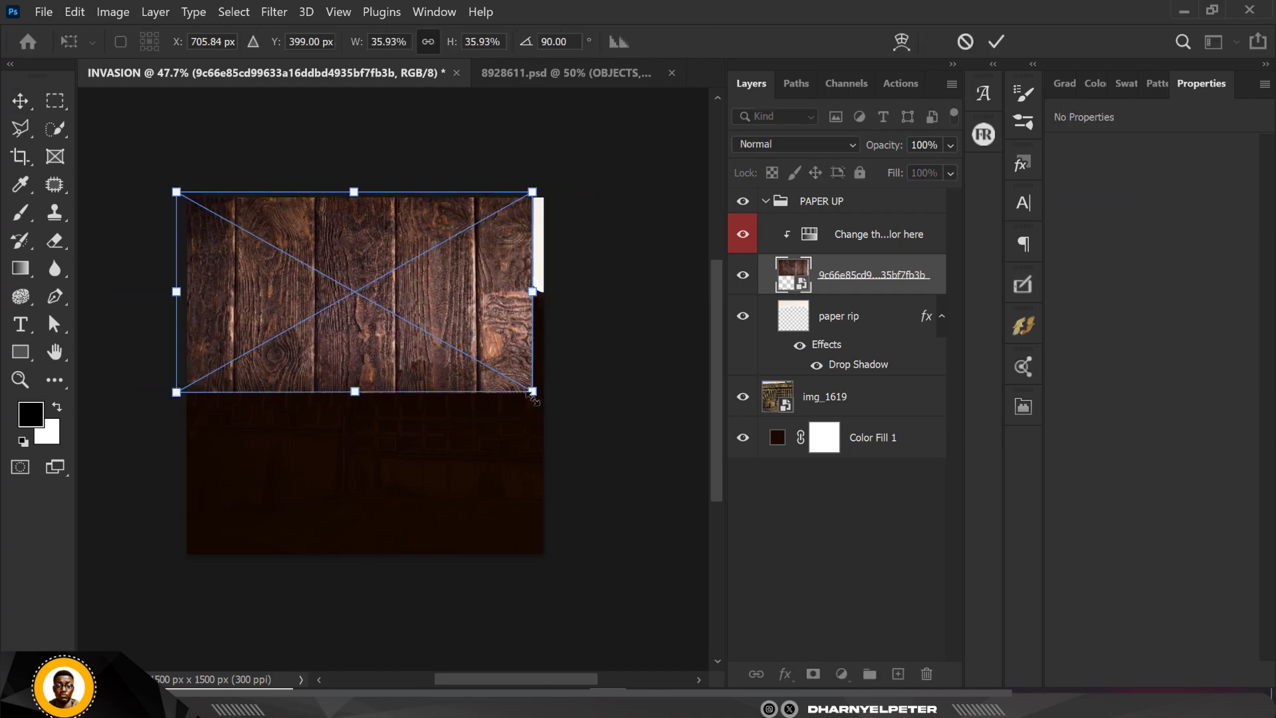
{"action": "left_click_drag", "start_coordinate": [532, 392], "coordinate": [573, 415]}
{"action": "left_click_drag", "start_coordinate": [479, 315], "coordinate": [465, 286]}
{"action": "key", "text": "Return"}
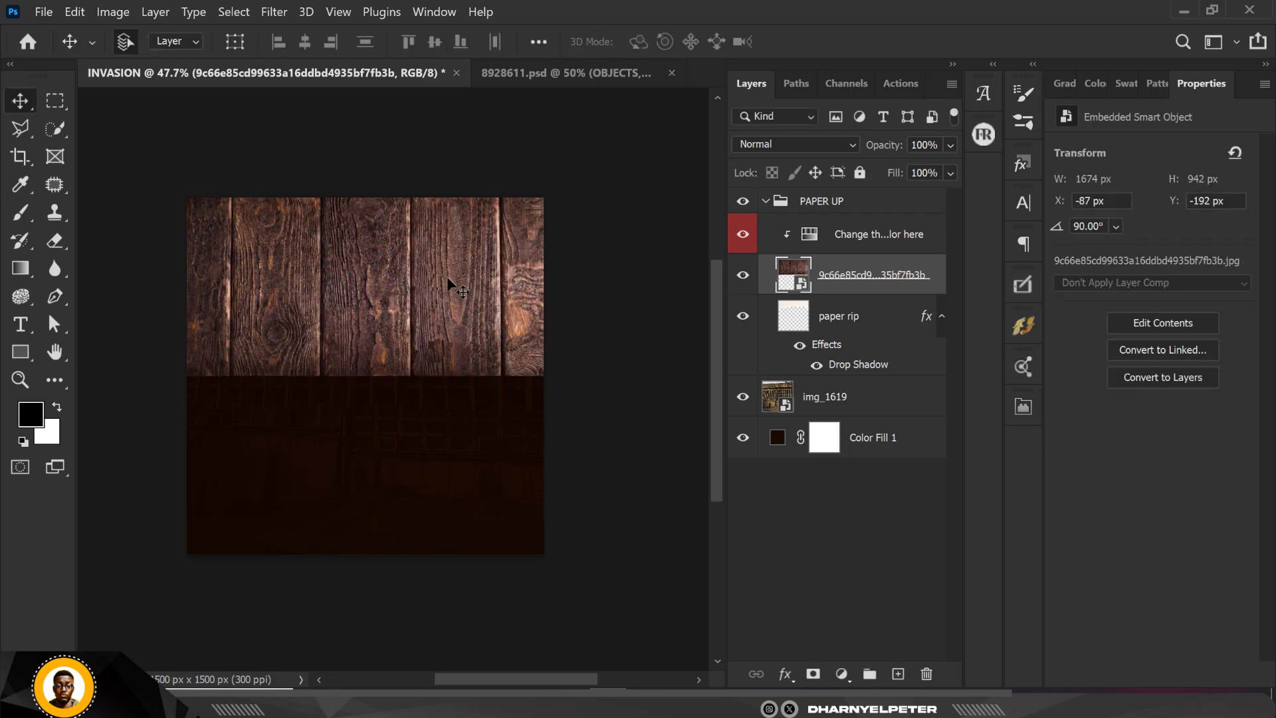
Clip the wood plank layer to the paper rip layer and reorder it above the clipped color adjustment layer.
{"action": "right_click", "coordinate": [889, 295]}
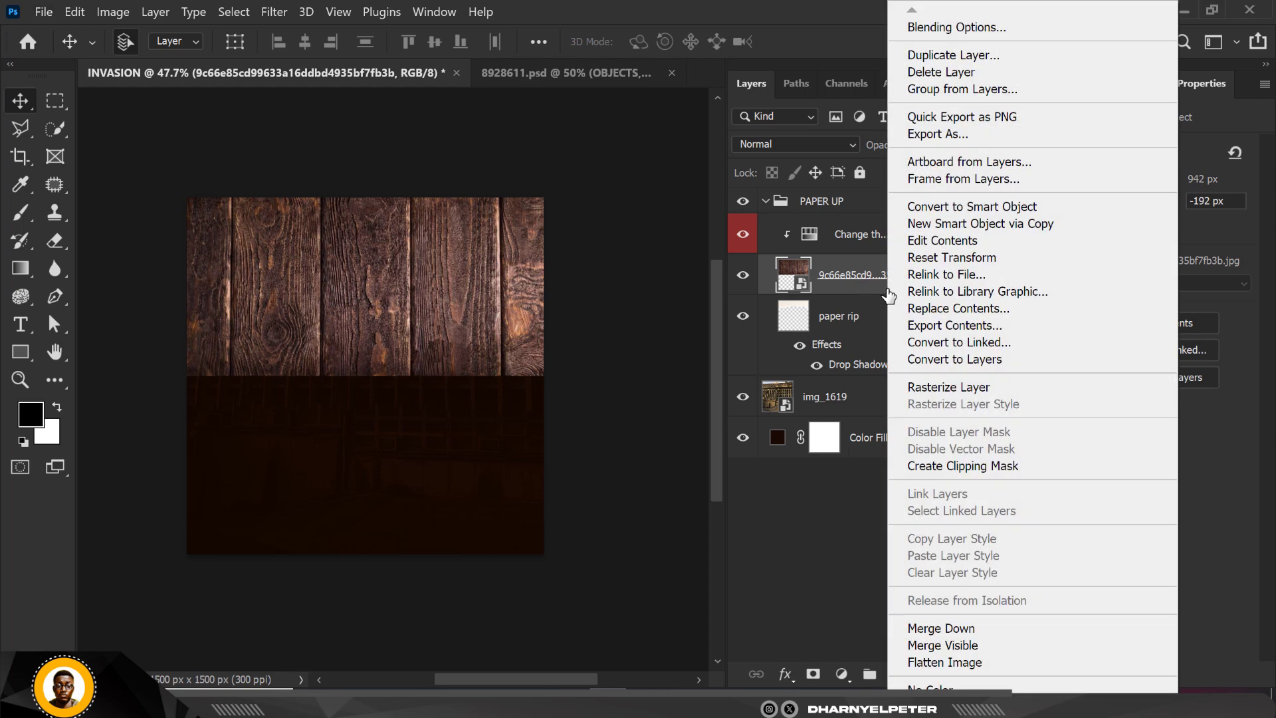
{"action": "left_click", "coordinate": [984, 467]}
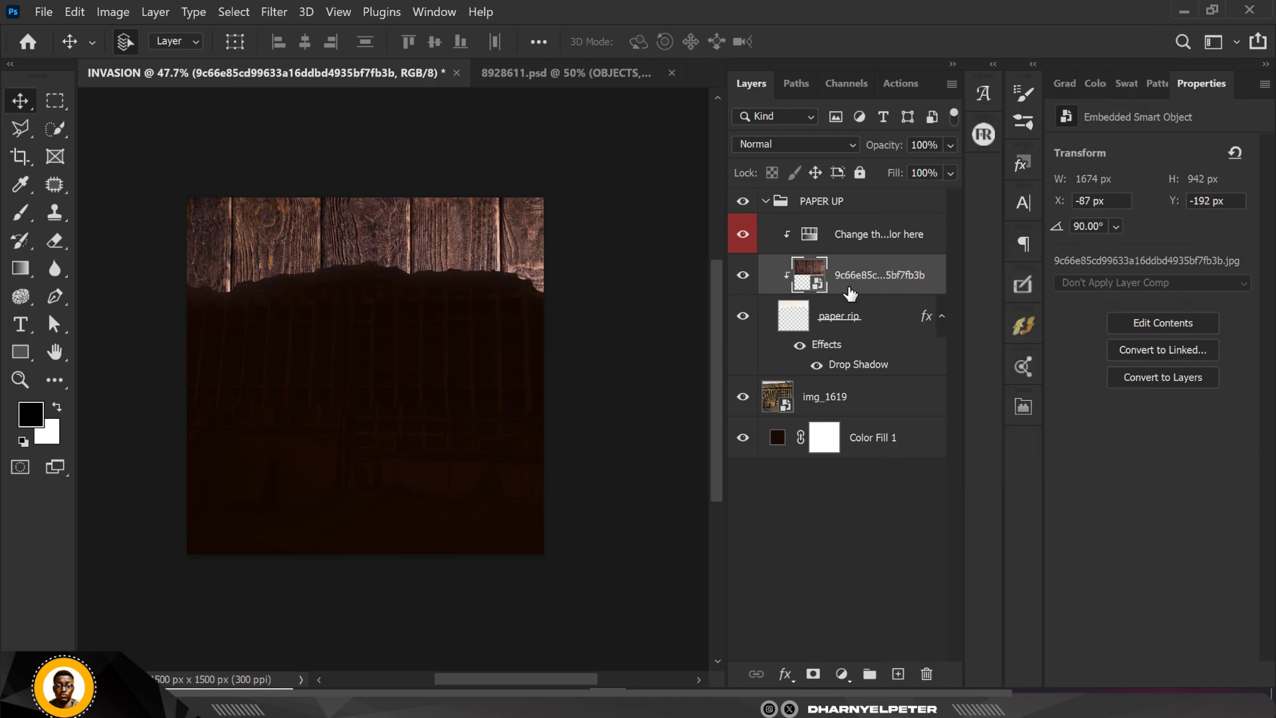
{"action": "left_click_drag", "start_coordinate": [861, 281], "coordinate": [862, 221]}
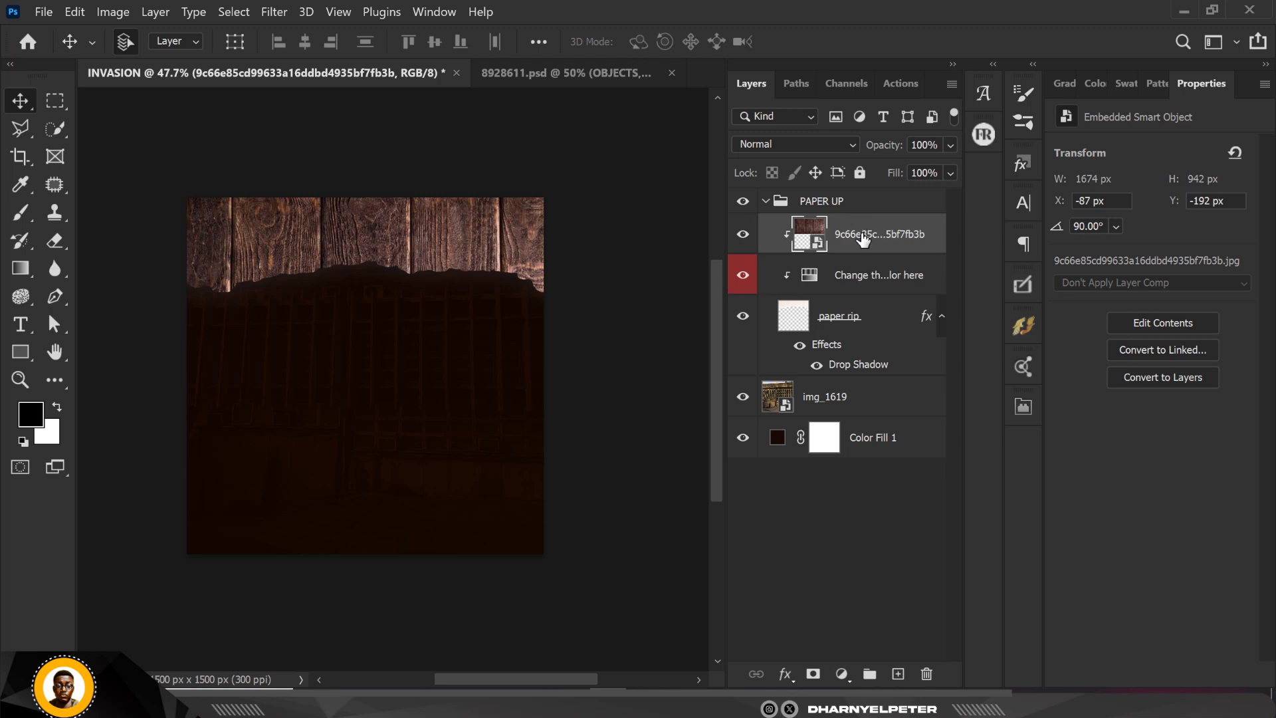
Set the wood plank layer's blend mode to Vivid Light and its opacity to 54%.
{"action": "left_click", "coordinate": [805, 143]}
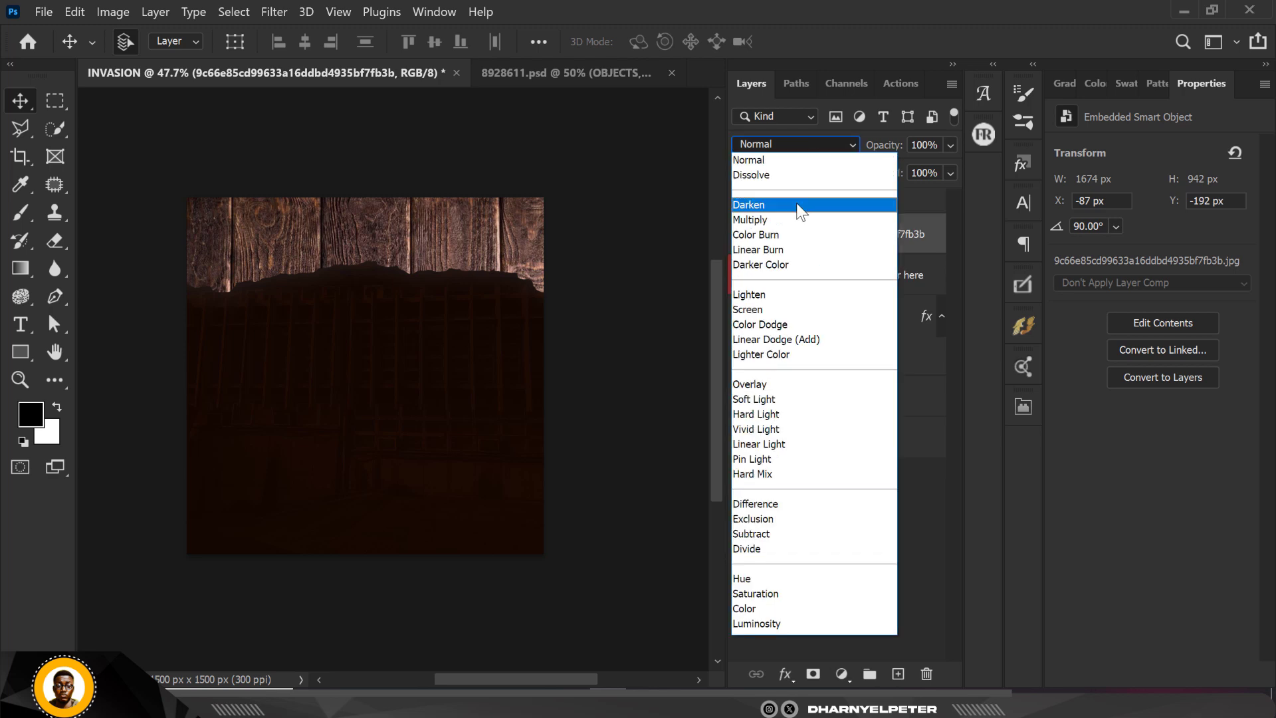
{"action": "left_click", "coordinate": [777, 428]}
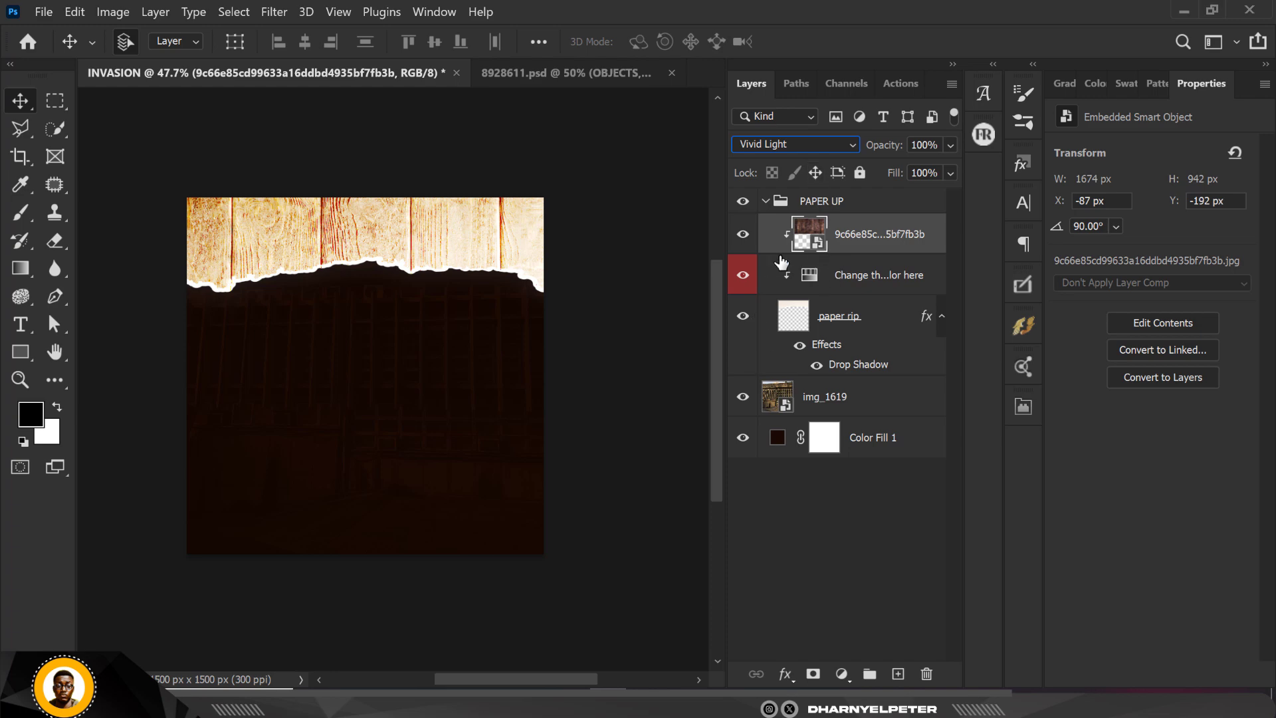
{"action": "left_click", "coordinate": [951, 145]}
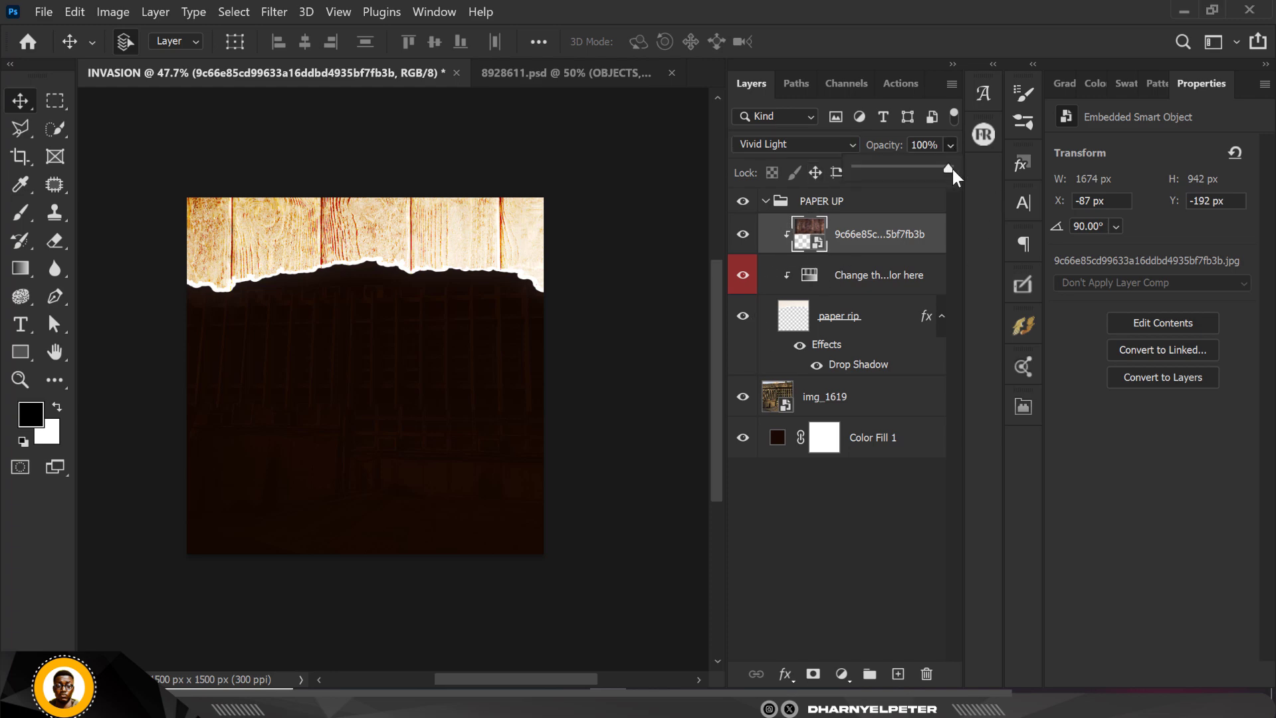
{"action": "left_click_drag", "start_coordinate": [918, 171], "coordinate": [907, 173]}
Desaturate the wood plank layer with a Hue/Saturation adjustment at Saturation -100.
{"action": "left_click", "coordinate": [807, 234]}
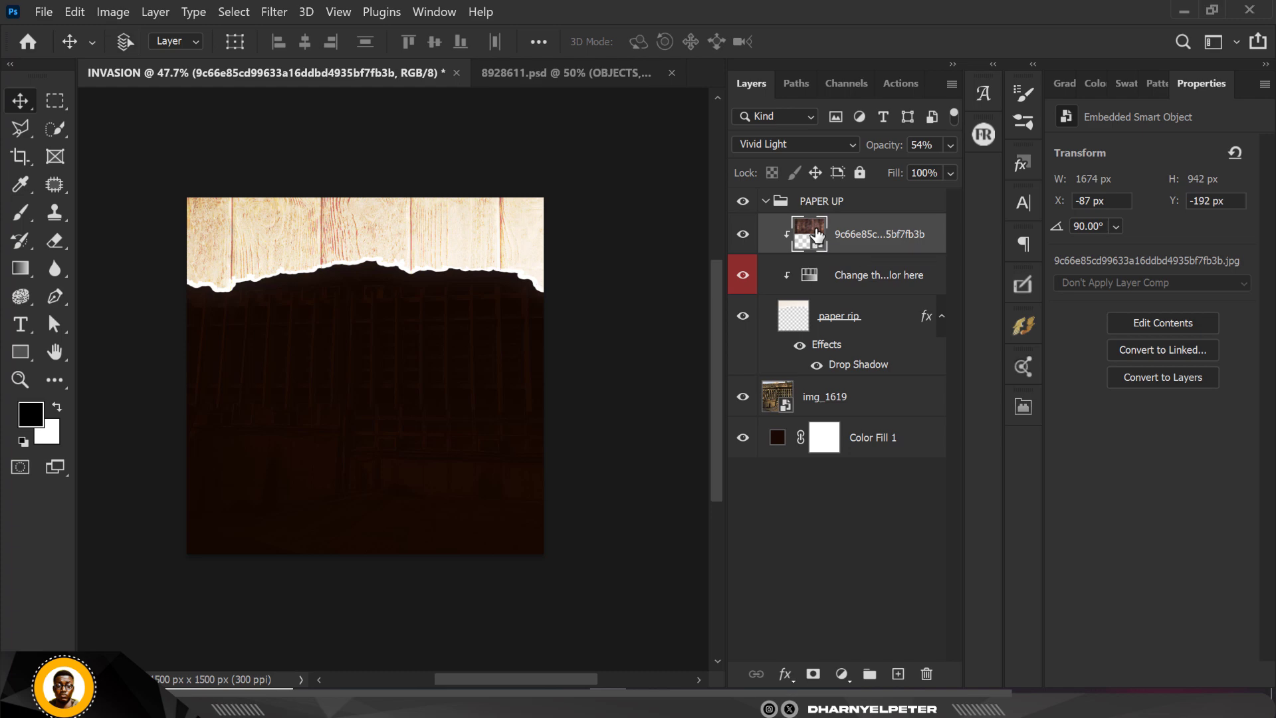
{"action": "key", "text": "ctrl+u"}
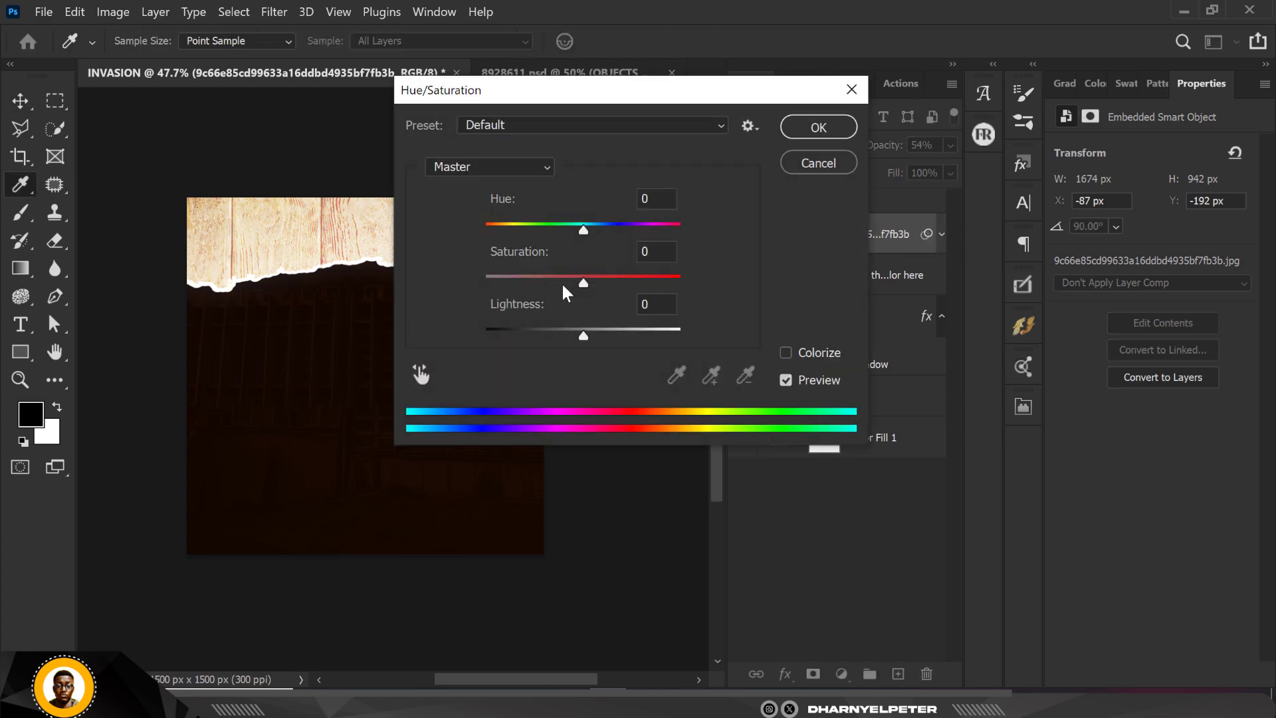
{"action": "left_click_drag", "start_coordinate": [583, 283], "coordinate": [435, 282]}
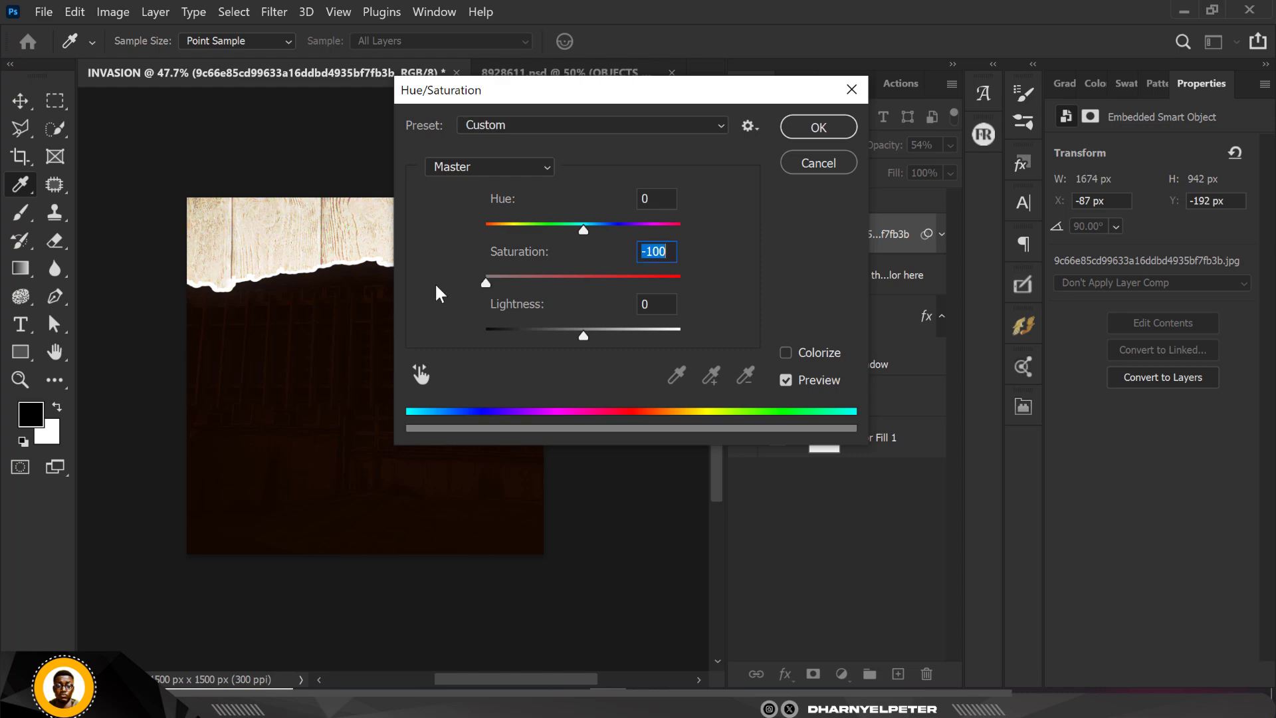
{"action": "left_click", "coordinate": [844, 126]}
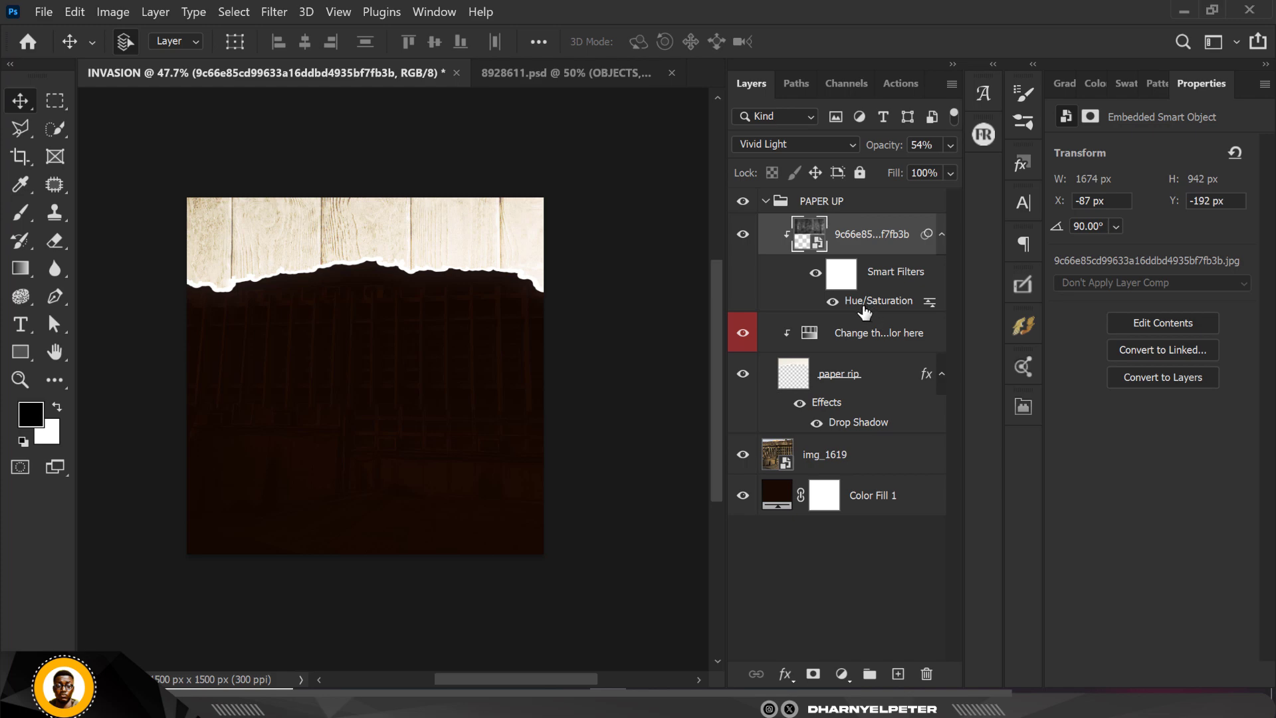
Collapse and duplicate the PAPER UP group, and flip the copy vertically.
{"action": "left_click", "coordinate": [766, 201]}
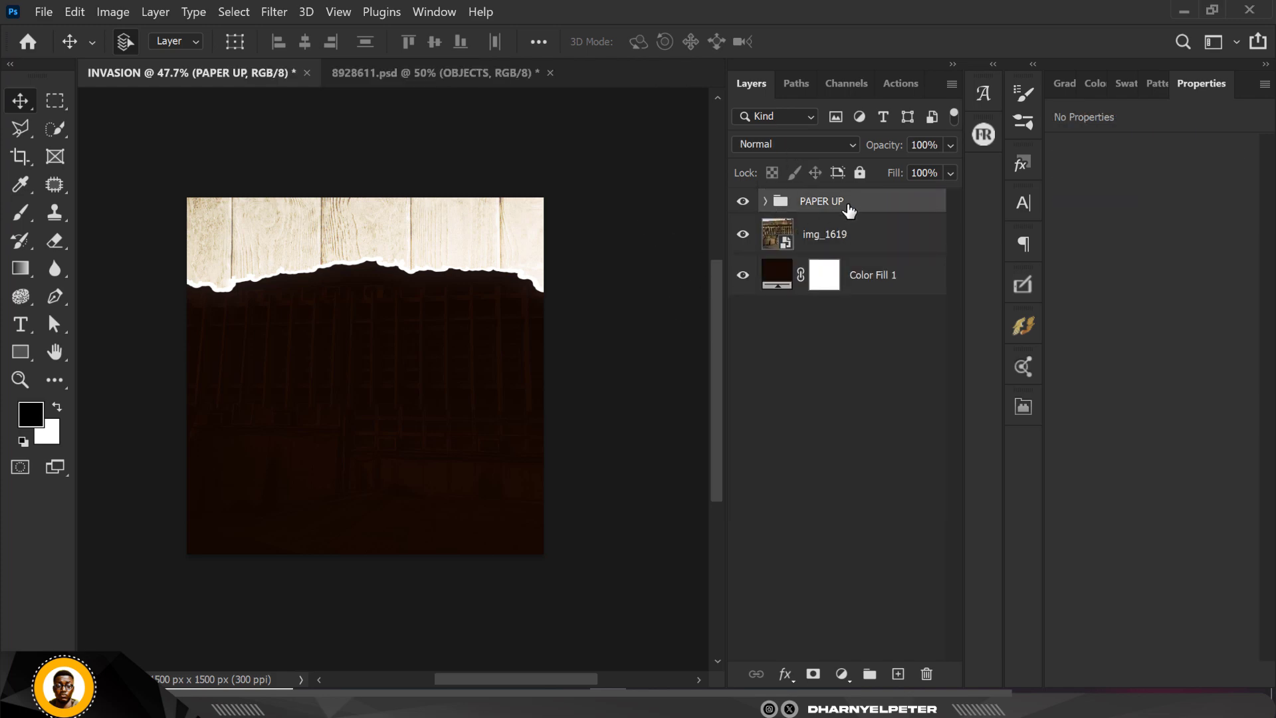
{"action": "key", "text": "ctrl+j"}
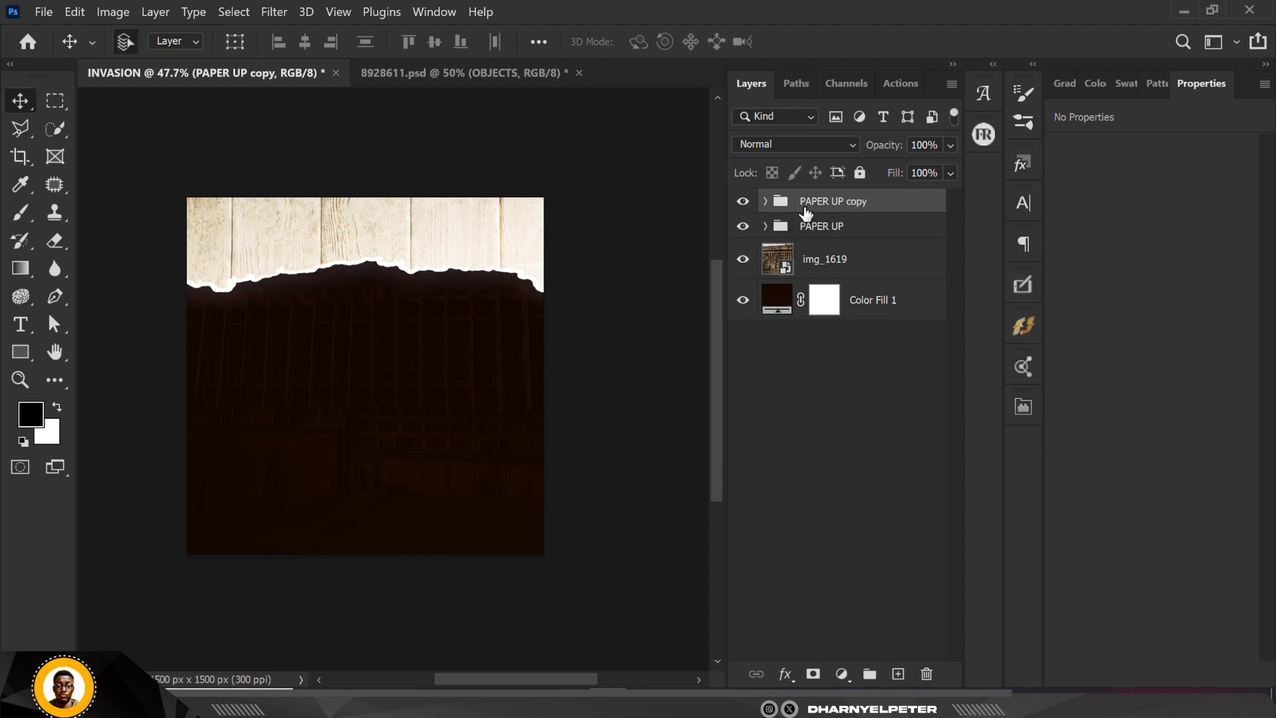
{"action": "key", "text": "ctrl+t"}
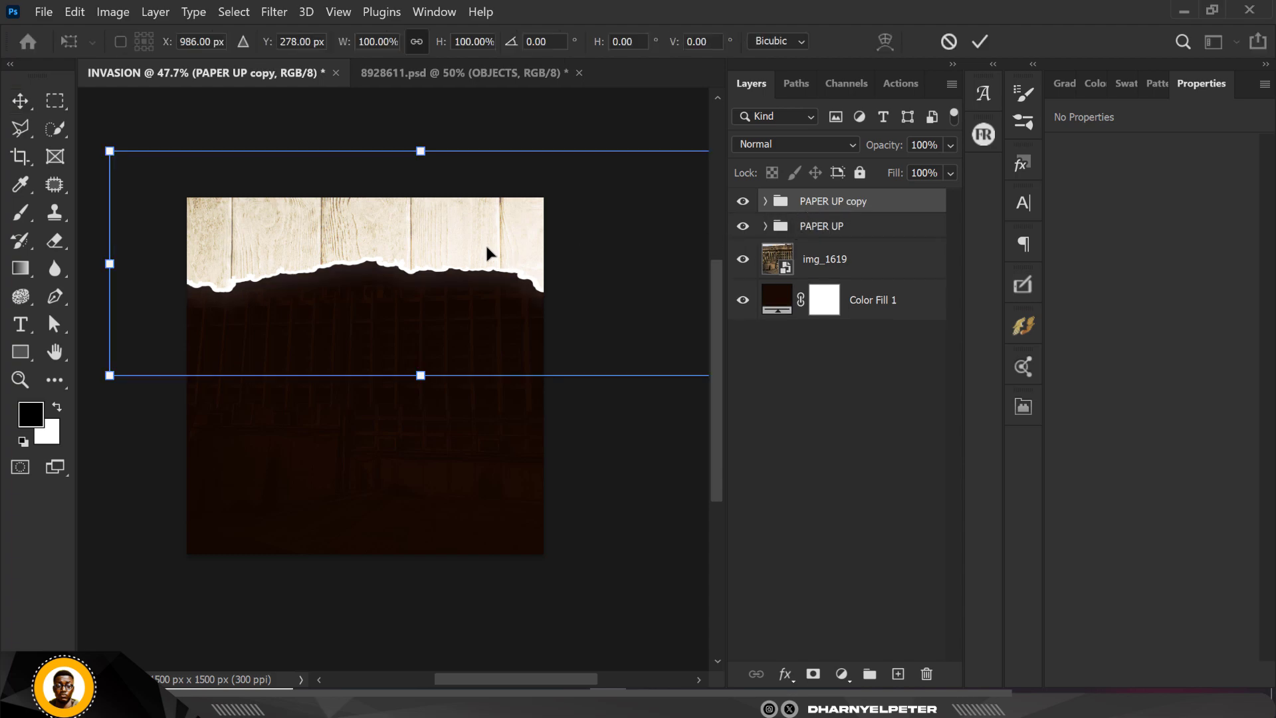
{"action": "right_click", "coordinate": [474, 241]}
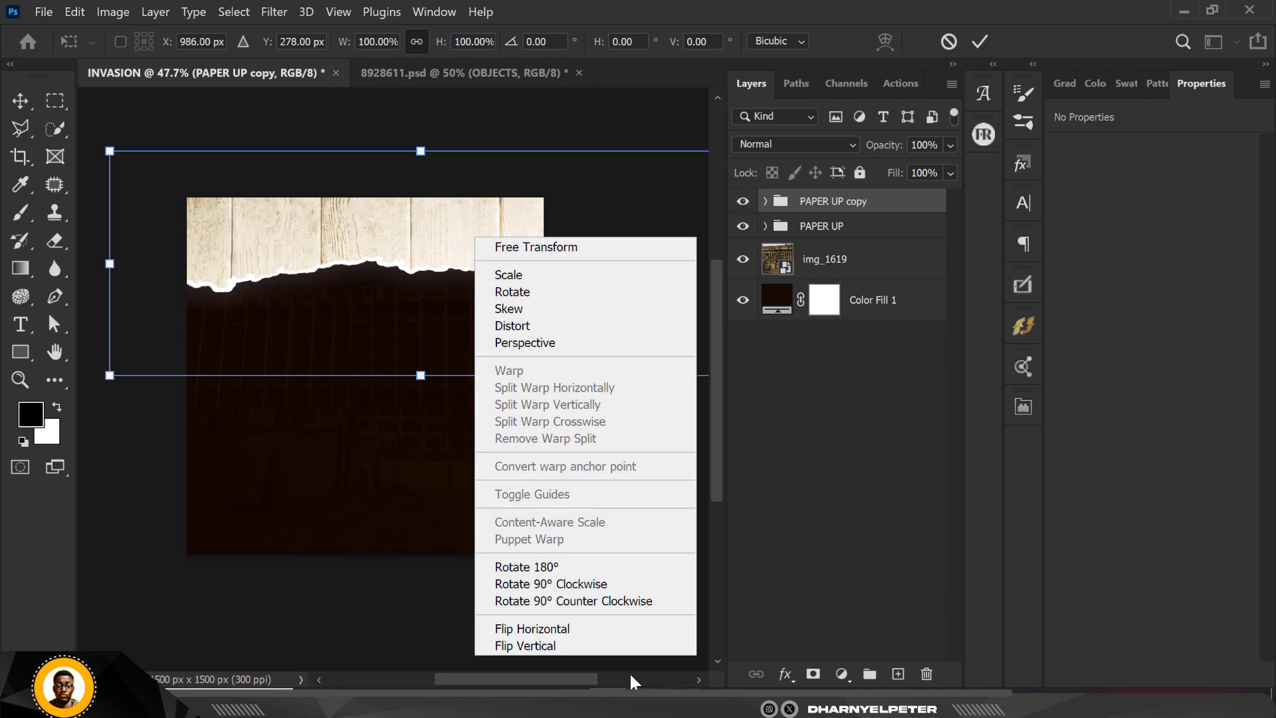
{"action": "left_click", "coordinate": [562, 646]}
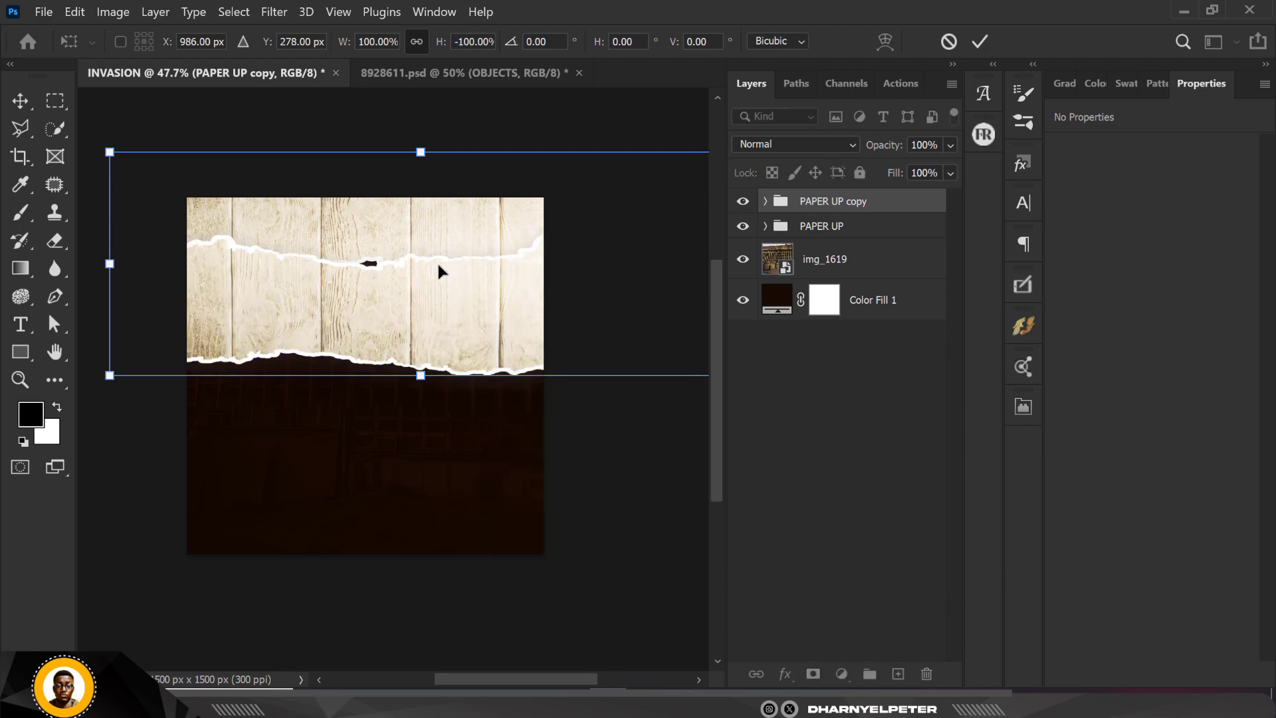
Move the flipped paper copy to the canvas bottom, stretch its height to about 128%, and offset it horizontally to differ from the upper tear.
{"action": "left_click_drag", "start_coordinate": [436, 304], "coordinate": [426, 515]}
{"action": "left_click_drag", "start_coordinate": [420, 383], "coordinate": [419, 324]}
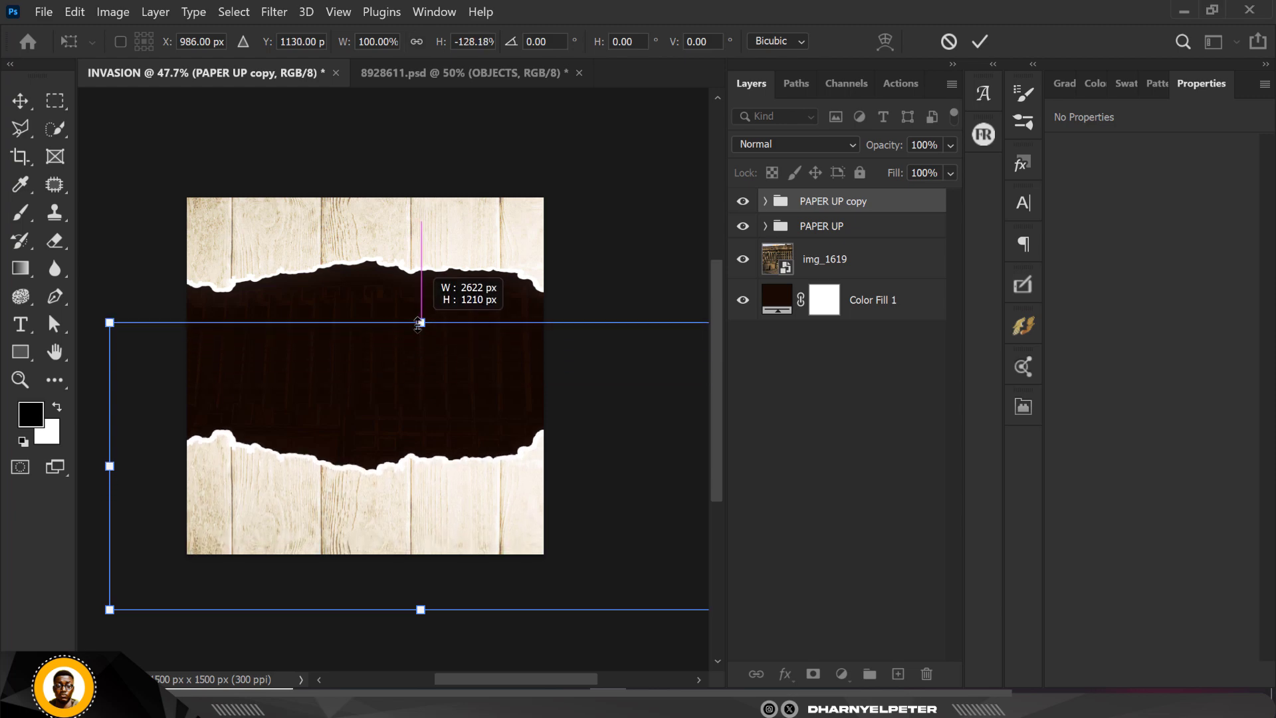
{"action": "left_click_drag", "start_coordinate": [419, 324], "coordinate": [419, 324]}
{"action": "left_click_drag", "start_coordinate": [440, 527], "coordinate": [403, 535]}
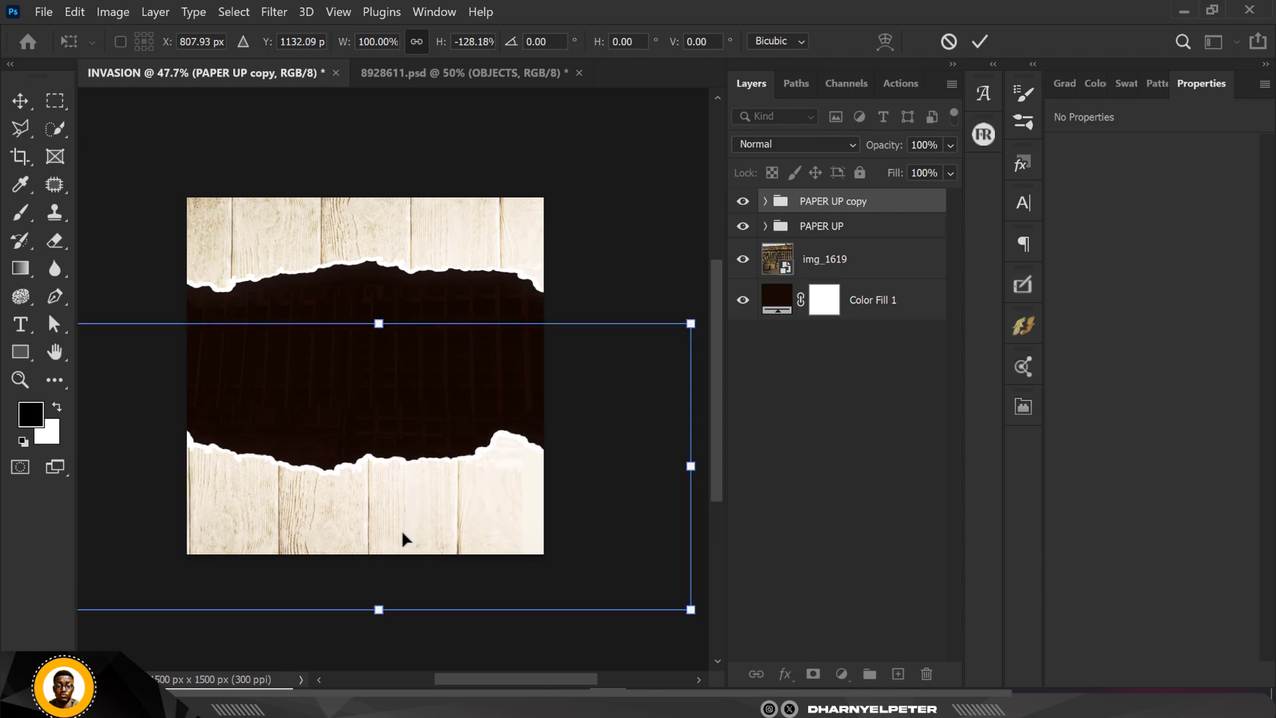
{"action": "key", "text": "Return"}
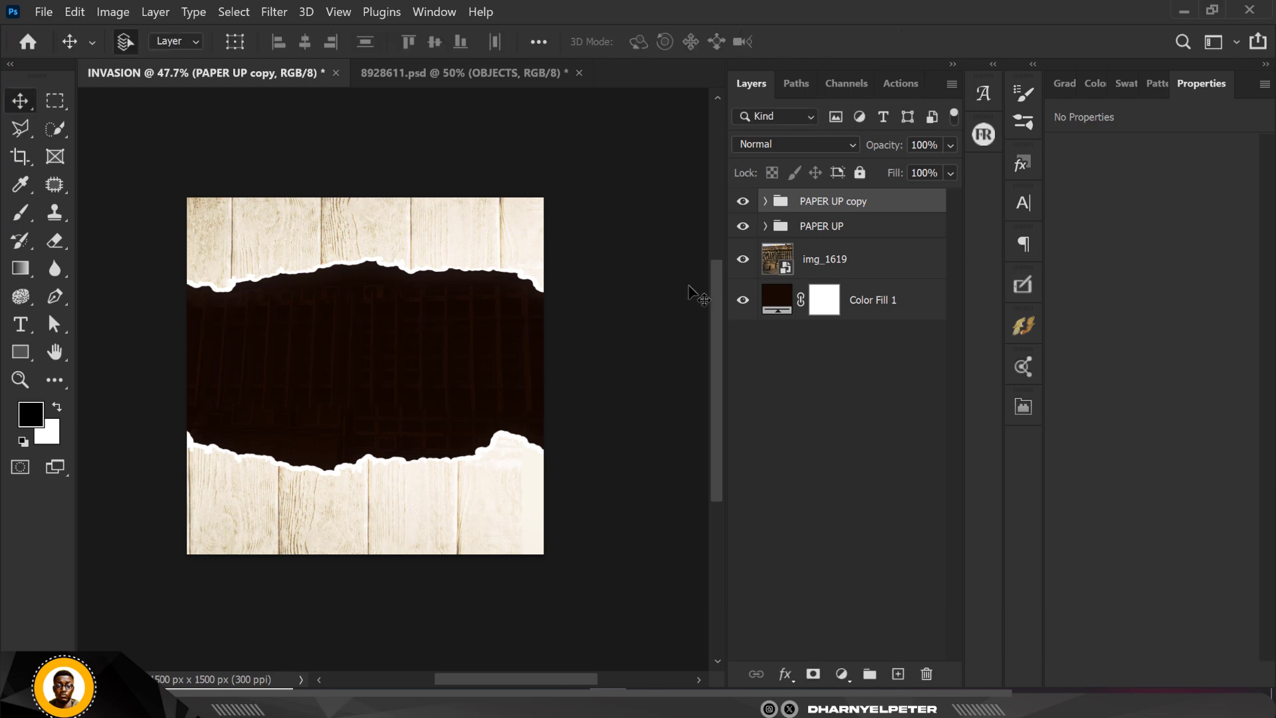
Rename the duplicated paper group to PAPER DOWN.
{"action": "double_click", "coordinate": [805, 201]}
{"action": "type", "text": "PAPER DOWN"}
{"action": "key", "text": "Return"}
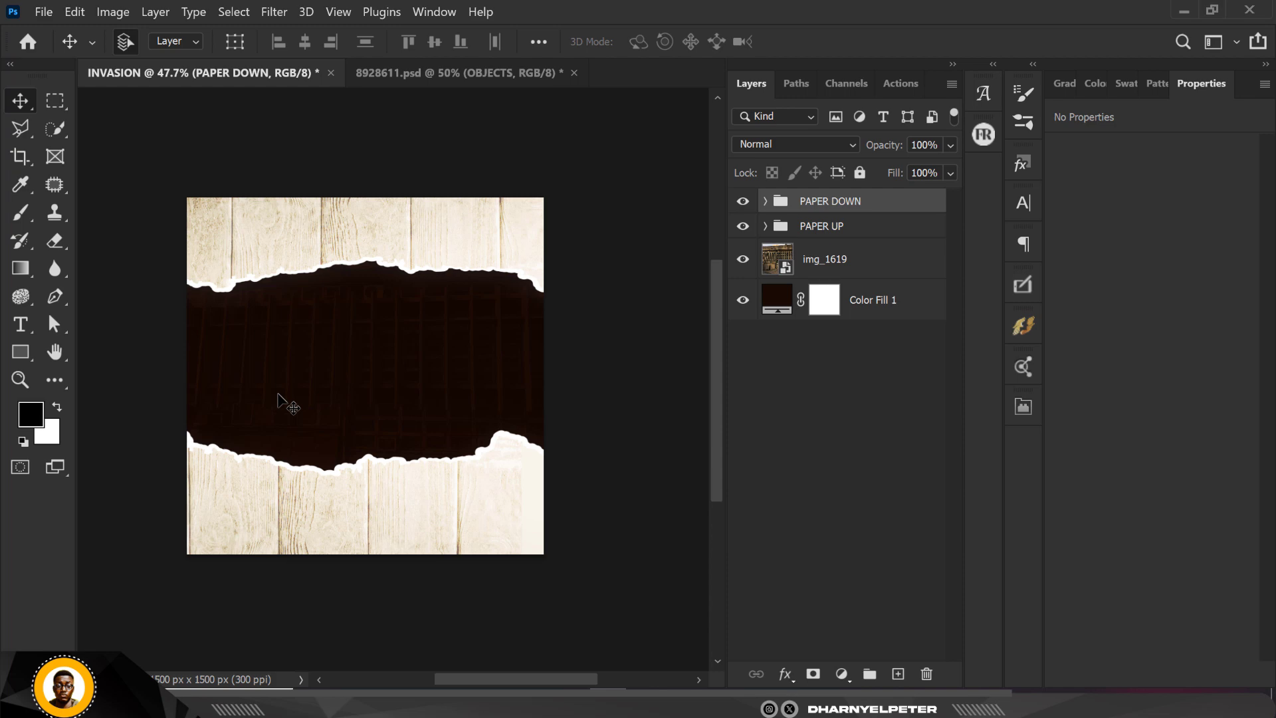
Rename the img_1619 building photo layer to SCHOOL.
{"action": "left_click", "coordinate": [841, 257]}
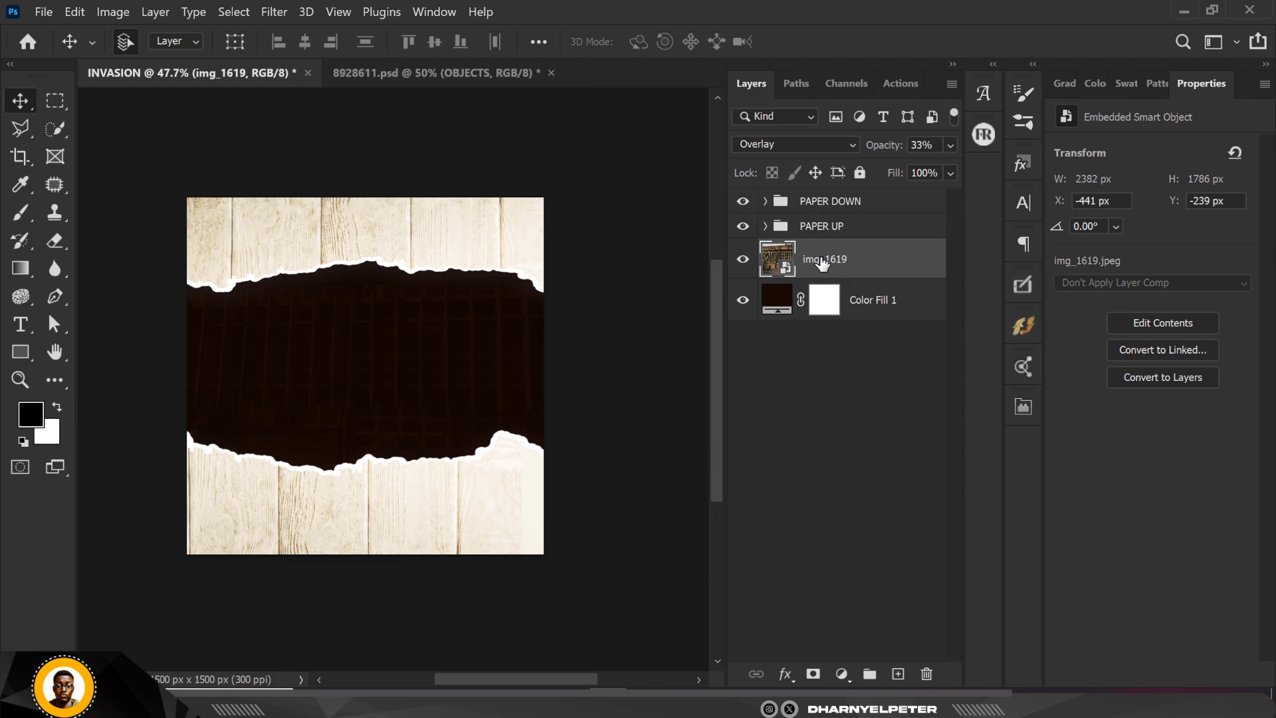
{"action": "double_click", "coordinate": [816, 264]}
{"action": "type", "text": "SO"}
{"action": "type", "text": "HOOL"}
{"action": "key", "text": "Return"}
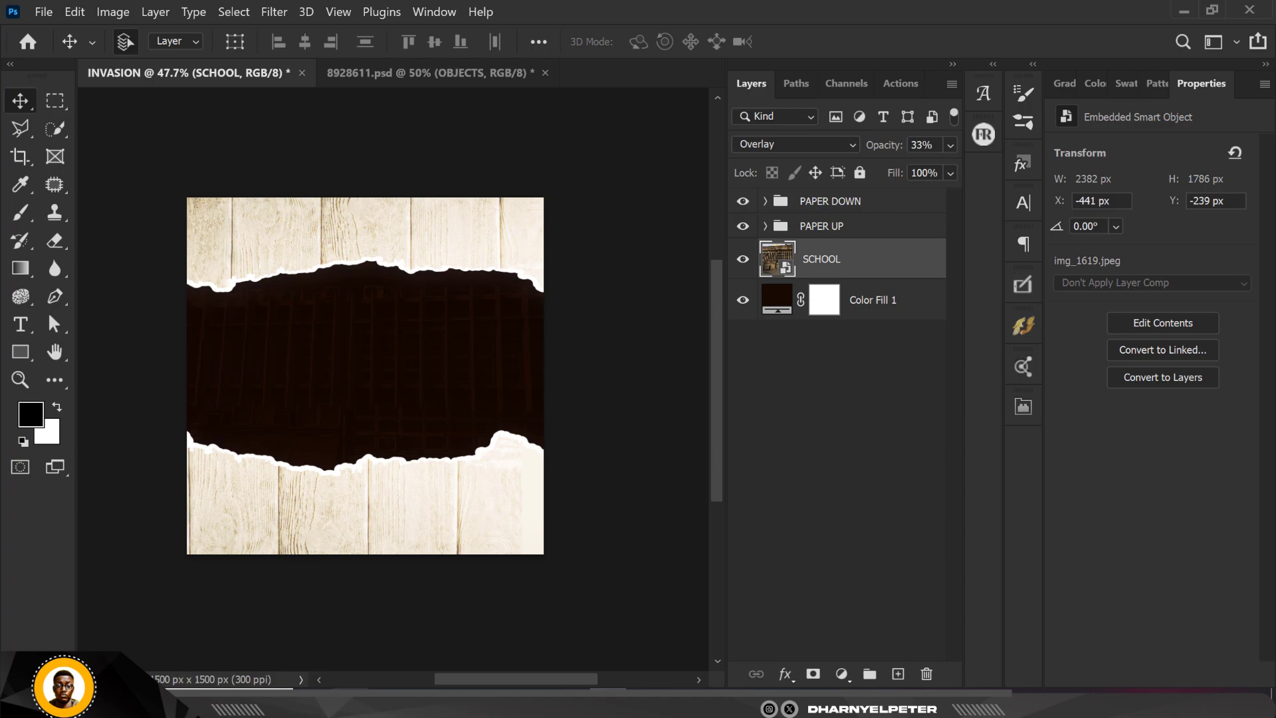
Place the fire image from the INVASION folder directly above the SCHOOL layer and rotate it to 90°.
{"action": "left_click", "coordinate": [1184, 11]}
{"action": "left_click_drag", "start_coordinate": [787, 108], "coordinate": [407, 404]}
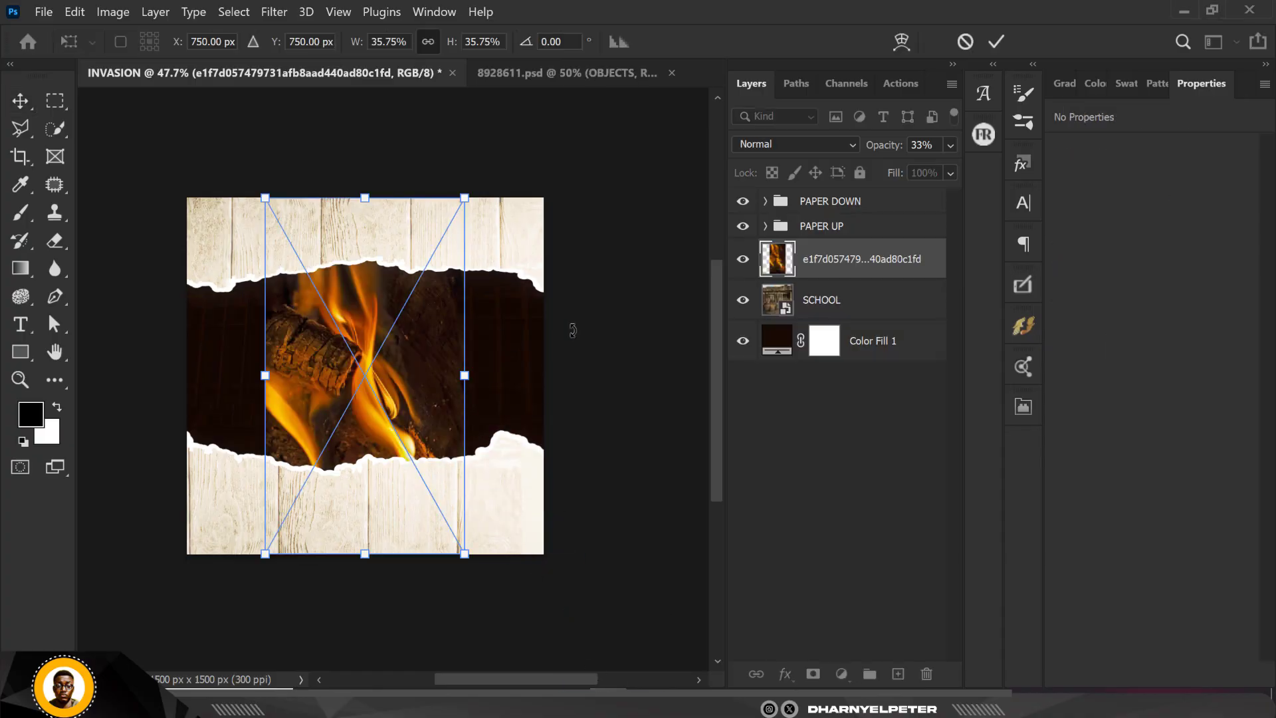
{"action": "left_click", "coordinate": [568, 42]}
{"action": "type", "text": "90"}
{"action": "key", "text": "Return"}
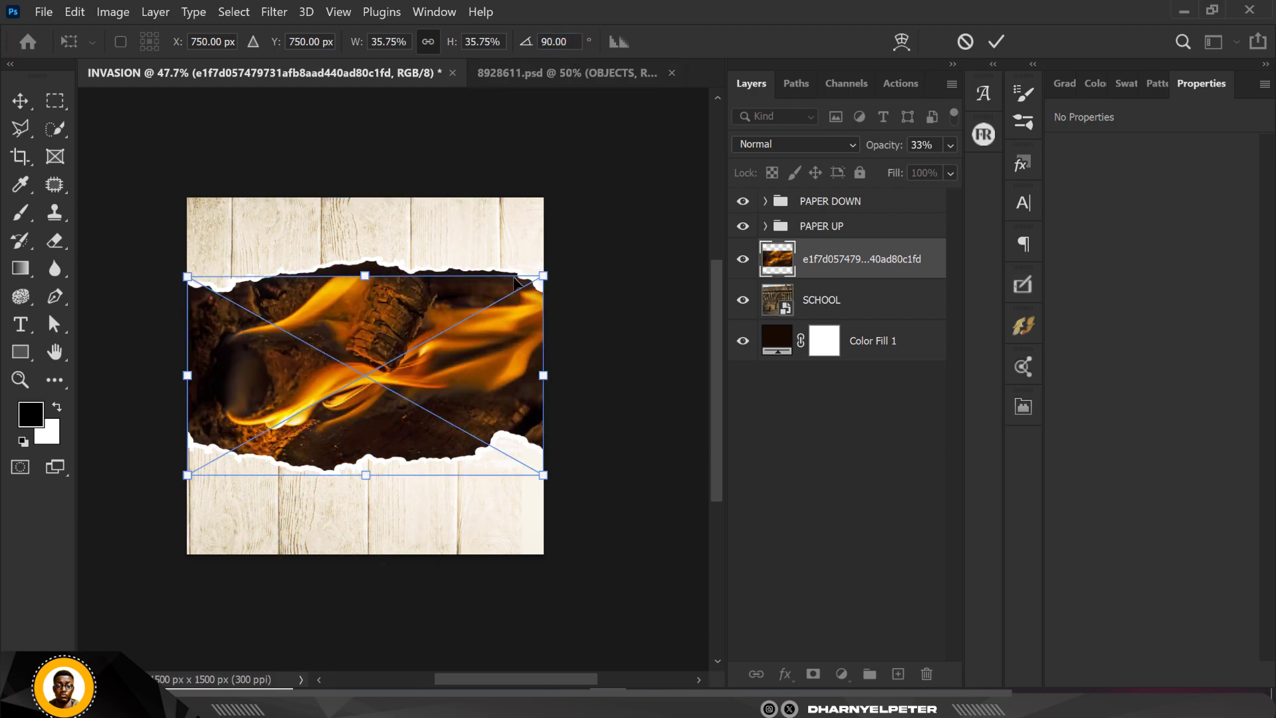
Enlarge the fire image to about 2284 px wide to fill the gap between the torn papers, and blend it as Screen at 100% opacity.
{"action": "left_click_drag", "start_coordinate": [545, 277], "coordinate": [615, 177]}
{"action": "mouse_move", "coordinate": [523, 330]}
{"action": "left_mouse_down"}
{"action": "mouse_move", "coordinate": [535, 379]}
{"action": "mouse_move", "coordinate": [532, 339]}
{"action": "left_mouse_up"}
{"action": "key", "text": "Return"}
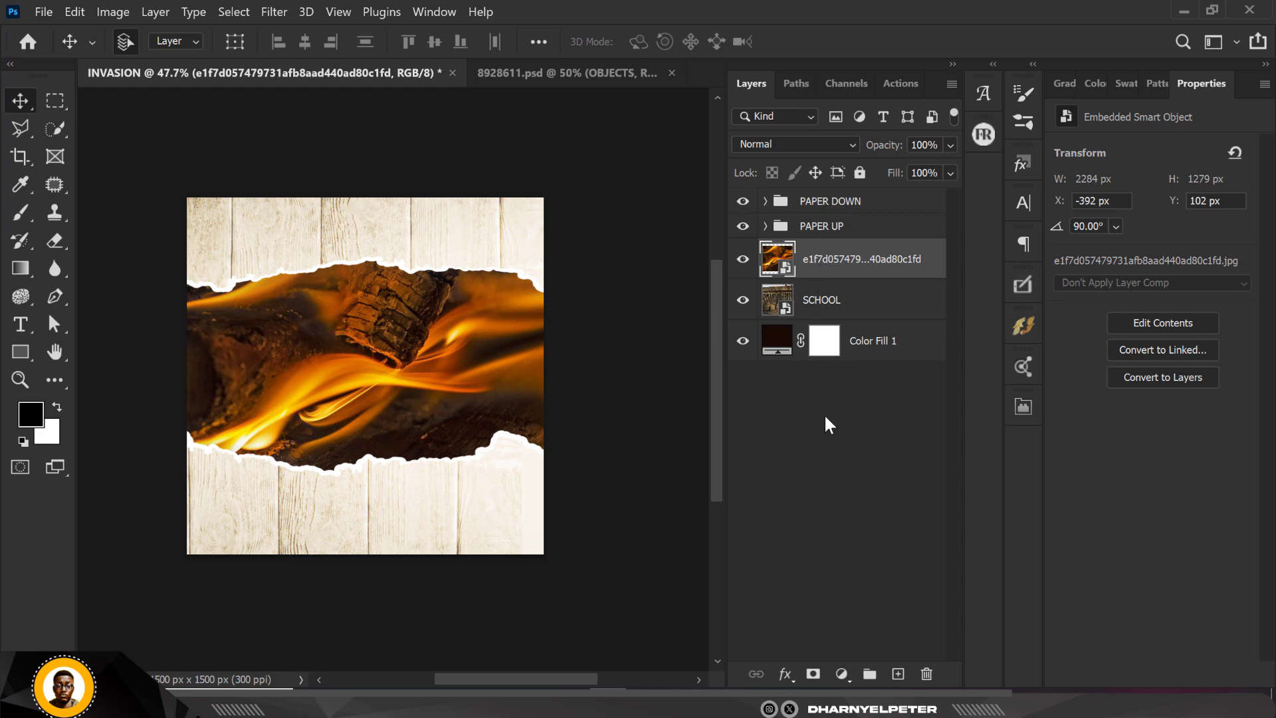
{"action": "left_click", "coordinate": [803, 143]}
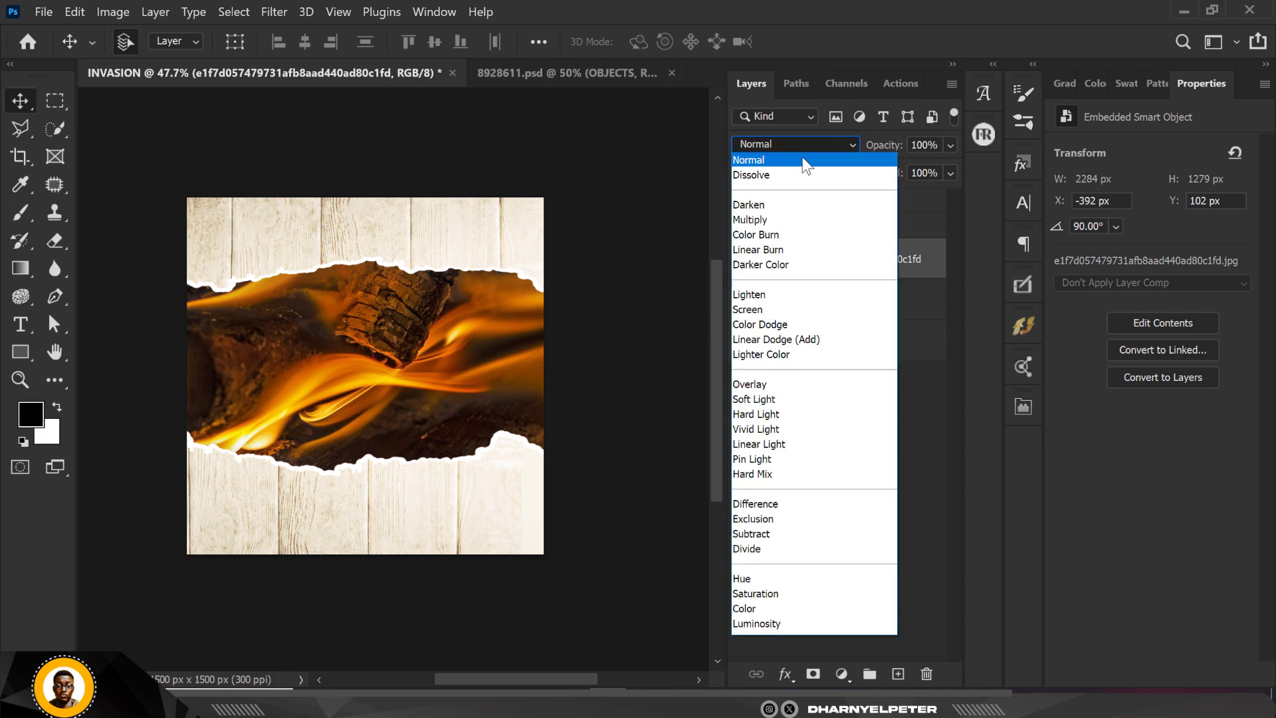
{"action": "left_click", "coordinate": [764, 312]}
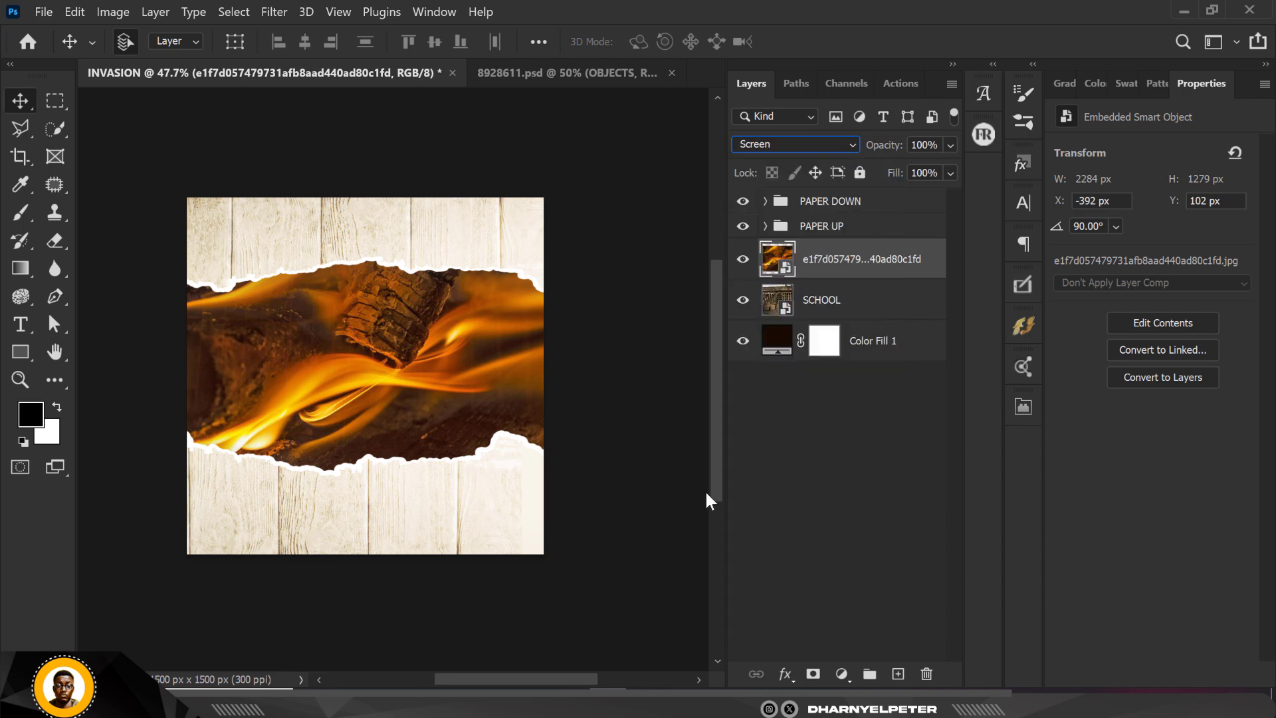
Mask the fire image with a soft black 1000 px brush at 45% flow, fading out its centre so flames remain only around the edges.
{"action": "left_click", "coordinate": [812, 675]}
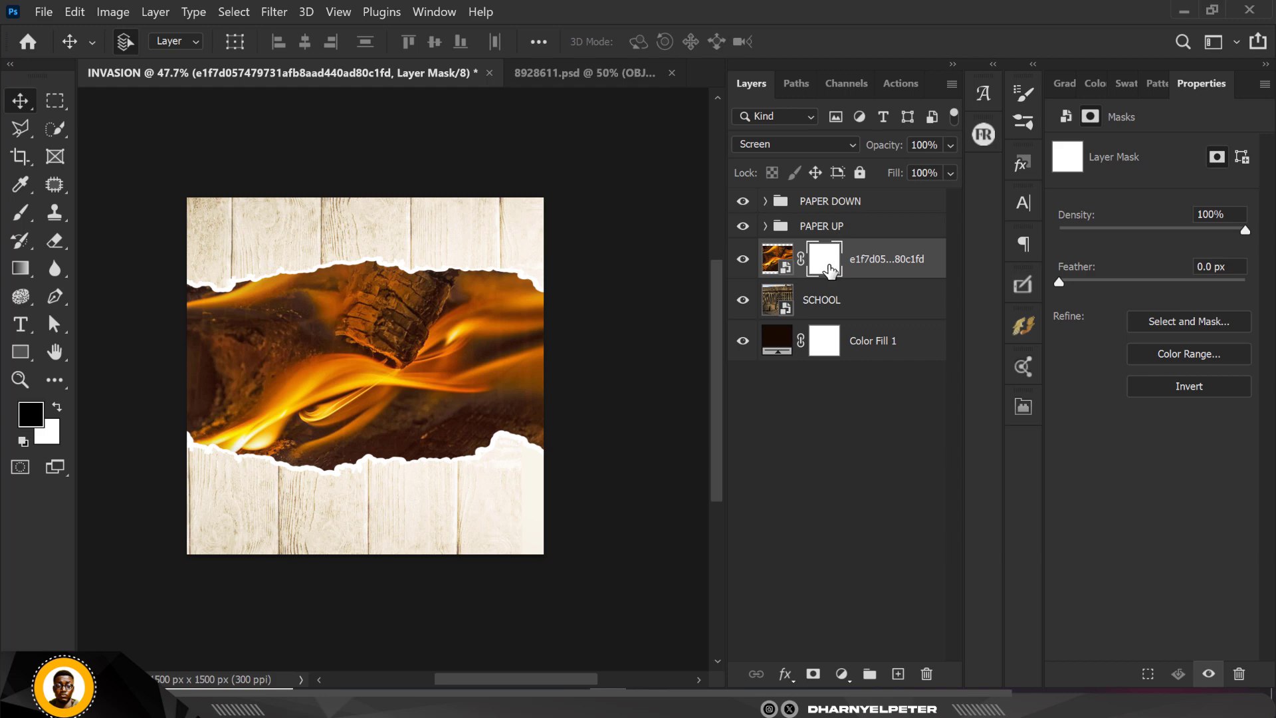
{"action": "key", "text": "b"}
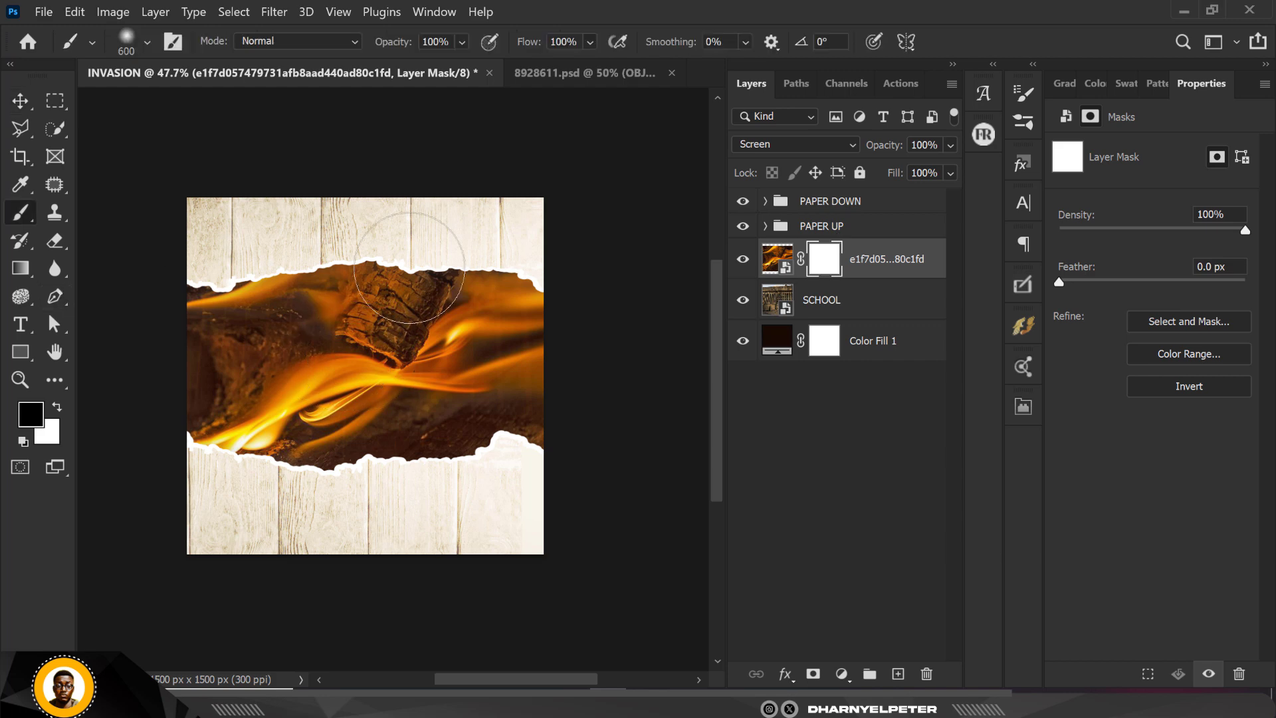
{"action": "key", "text": "bracketright"}
{"action": "key", "text": "bracketright"}
{"action": "key", "text": "bracketright"}
{"action": "key", "text": "bracketright"}
{"action": "left_click", "coordinate": [589, 41]}
{"action": "left_click", "coordinate": [608, 63]}
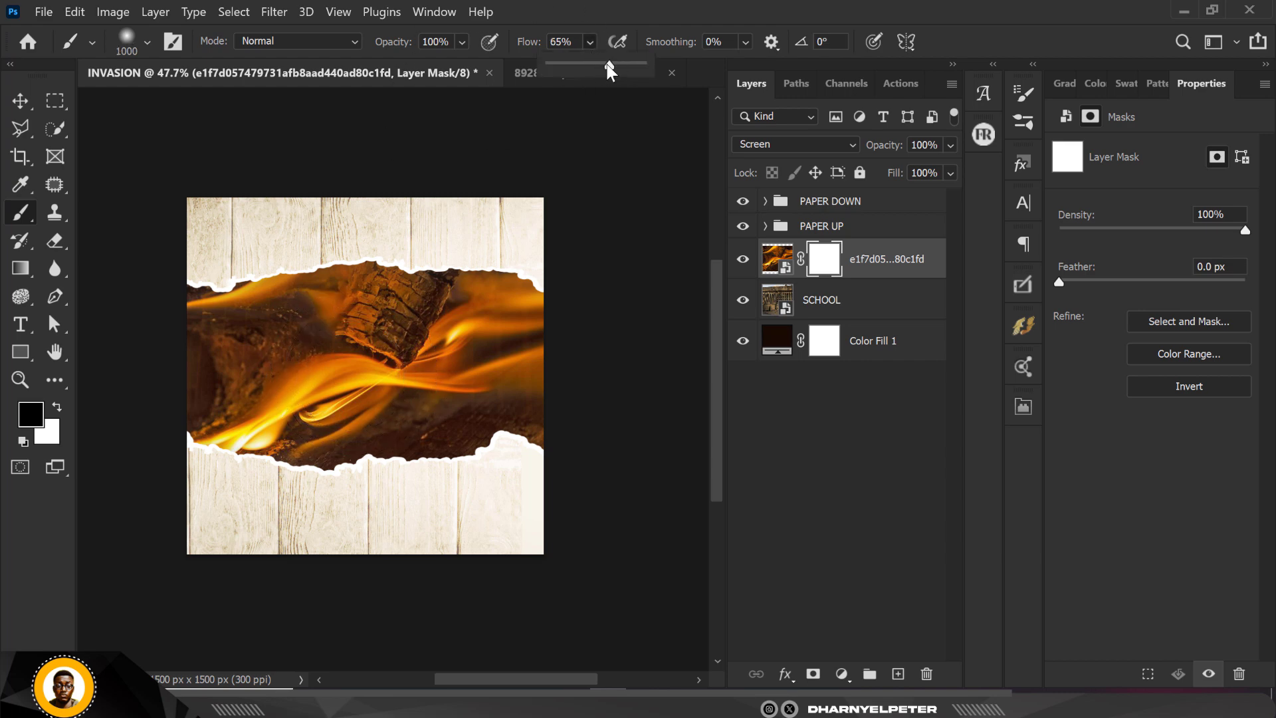
{"action": "mouse_move", "coordinate": [299, 306]}
{"action": "left_mouse_down"}
{"action": "mouse_move", "coordinate": [399, 359]}
{"action": "mouse_move", "coordinate": [370, 392]}
{"action": "mouse_move", "coordinate": [219, 412]}
{"action": "left_mouse_up"}
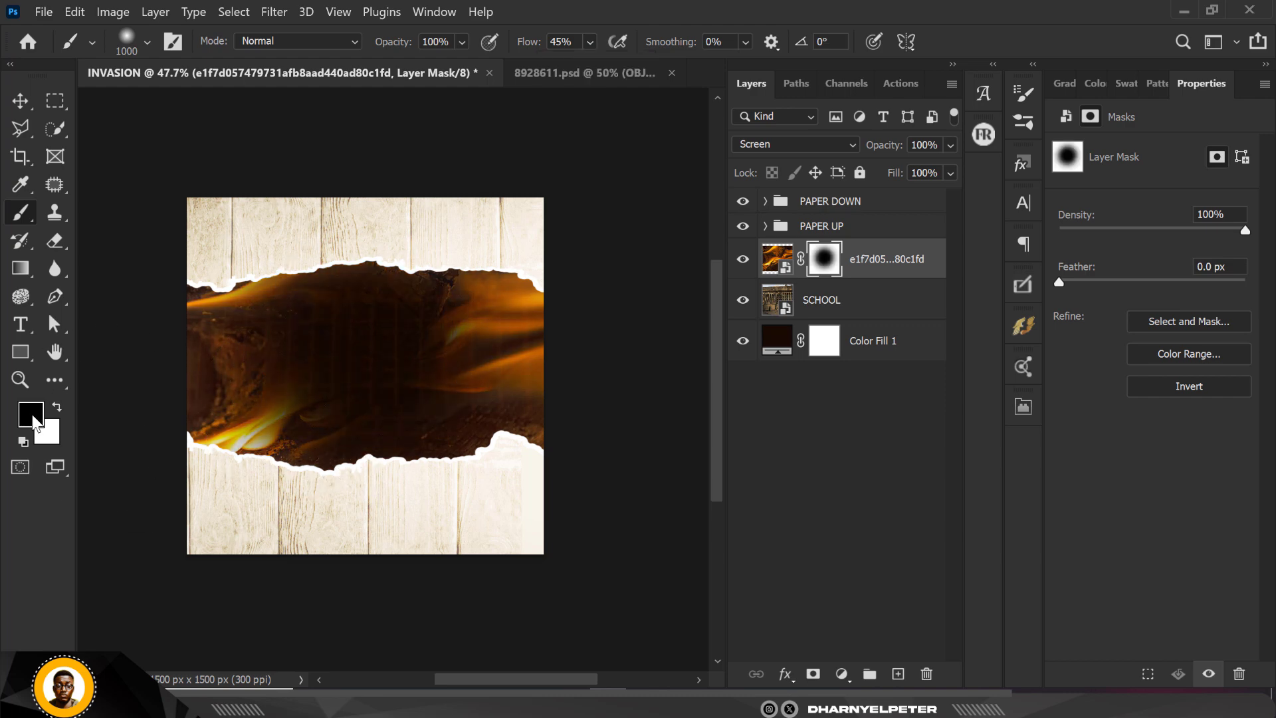
{"action": "mouse_move", "coordinate": [419, 398]}
{"action": "left_mouse_down"}
{"action": "mouse_move", "coordinate": [379, 320]}
{"action": "mouse_move", "coordinate": [310, 320]}
{"action": "mouse_move", "coordinate": [333, 373]}
{"action": "mouse_move", "coordinate": [401, 339]}
{"action": "mouse_move", "coordinate": [324, 353]}
{"action": "mouse_move", "coordinate": [276, 399]}
{"action": "mouse_move", "coordinate": [485, 527]}
{"action": "mouse_move", "coordinate": [320, 470]}
{"action": "mouse_move", "coordinate": [372, 552]}
{"action": "mouse_move", "coordinate": [370, 607]}
{"action": "mouse_move", "coordinate": [377, 544]}
{"action": "left_mouse_up"}
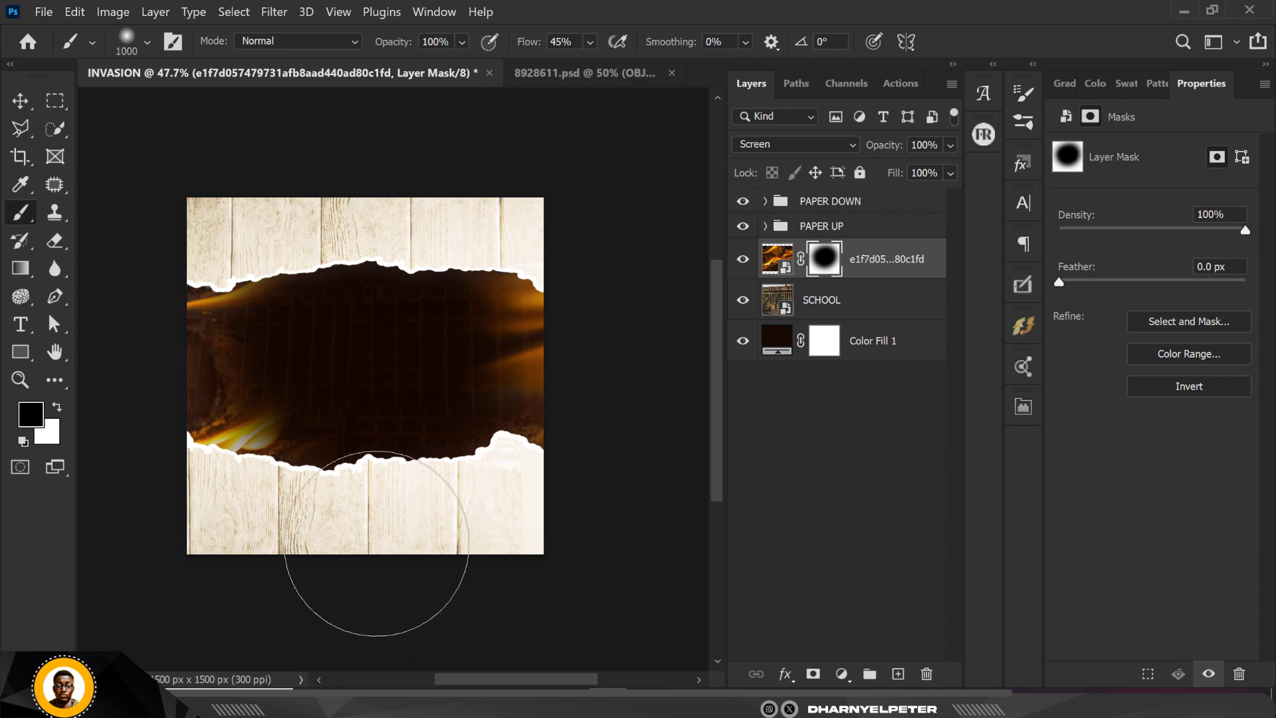
Move the PAPER UP and PAPER DOWN groups together about 40 px upward.
{"action": "left_click", "coordinate": [20, 101]}
{"action": "left_click", "coordinate": [832, 230]}
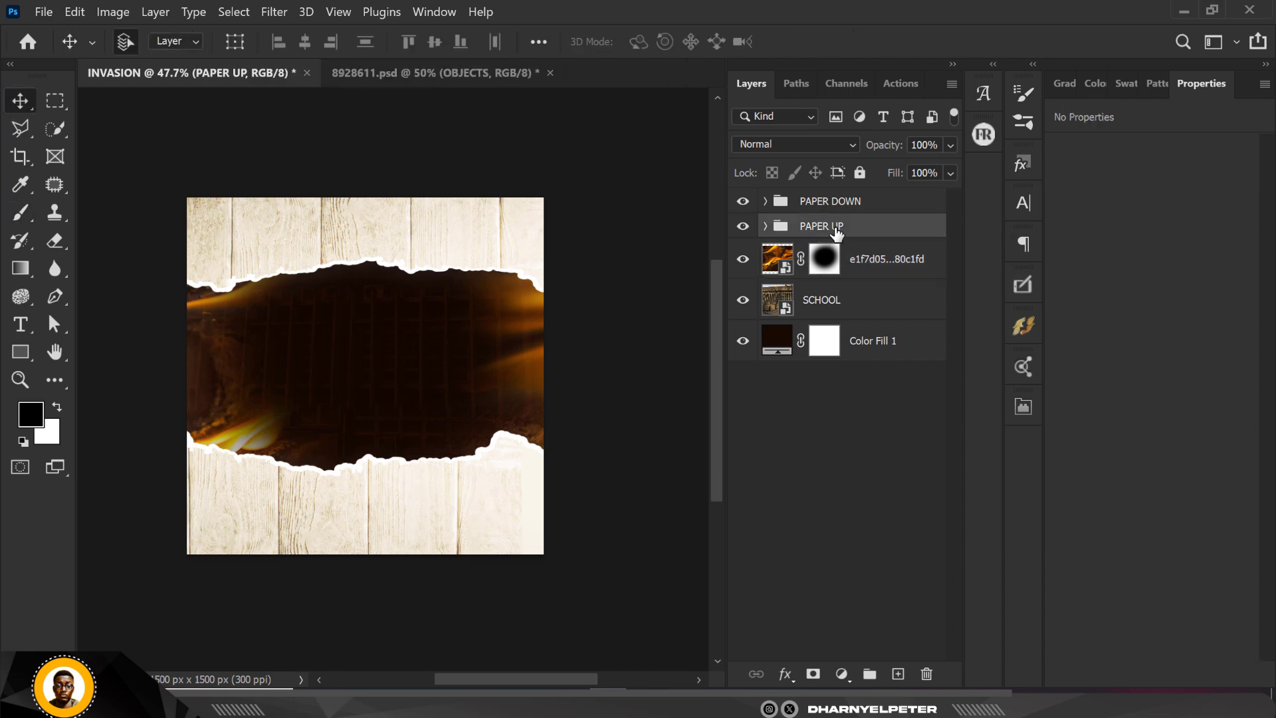
{"action": "left_click", "coordinate": [862, 200], "text": "shift"}
{"action": "key", "text": "shift+Up"}
{"action": "key", "text": "shift+Up"}
{"action": "key", "text": "shift+Up"}
{"action": "key", "text": "shift+Up"}
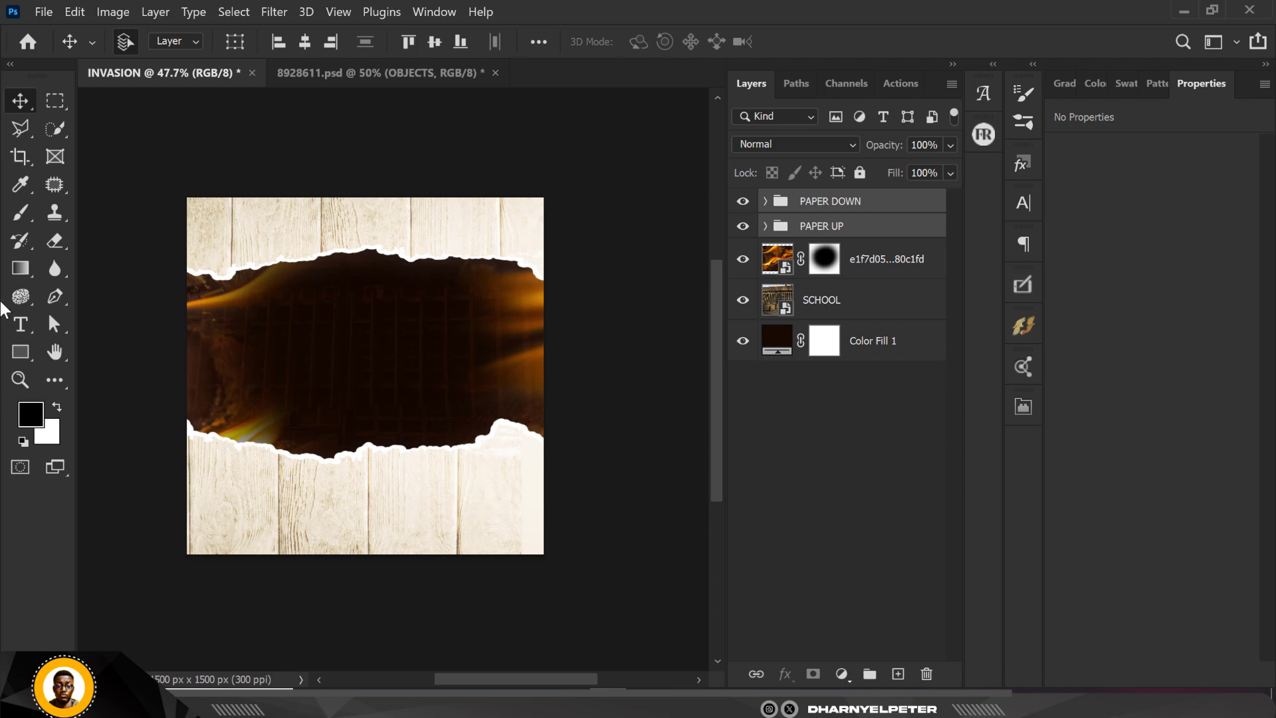
{"action": "left_click", "coordinate": [103, 183]}
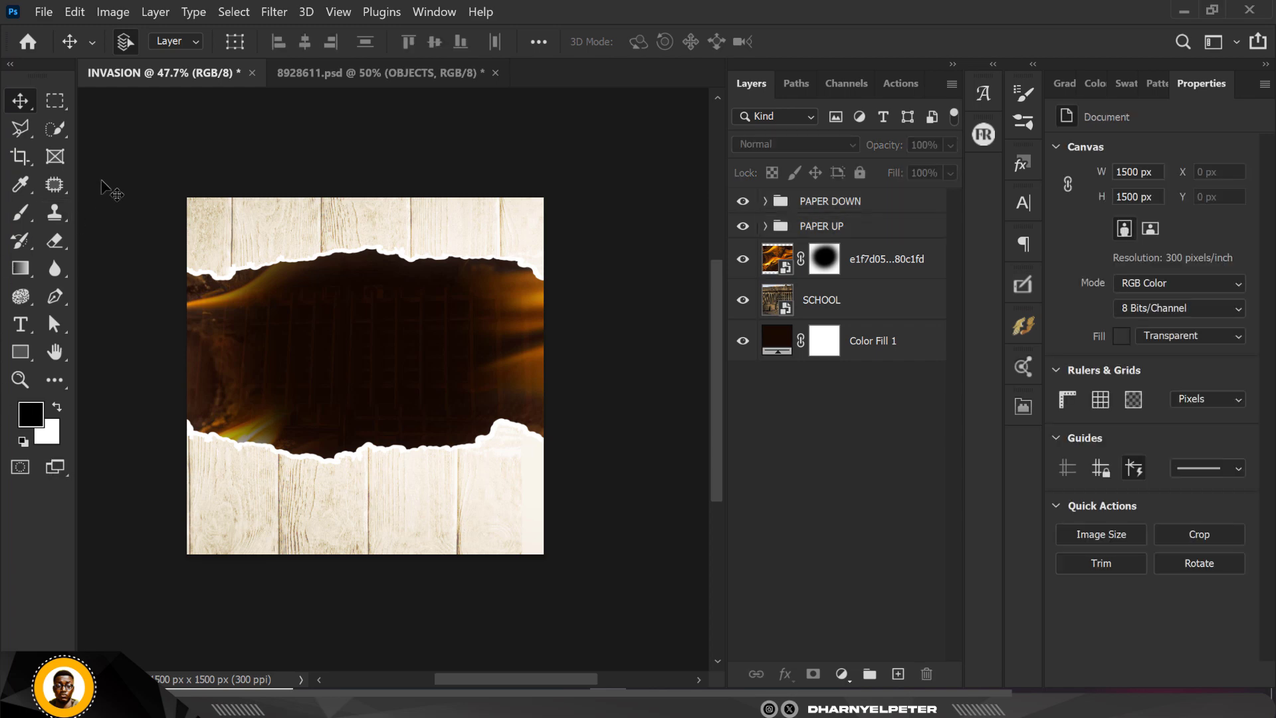
Start a text line in the dark gap on a new layer above the PAPER DOWN group, using the Montserrat Black font.
{"action": "left_click", "coordinate": [866, 204]}
{"action": "left_click", "coordinate": [898, 674]}
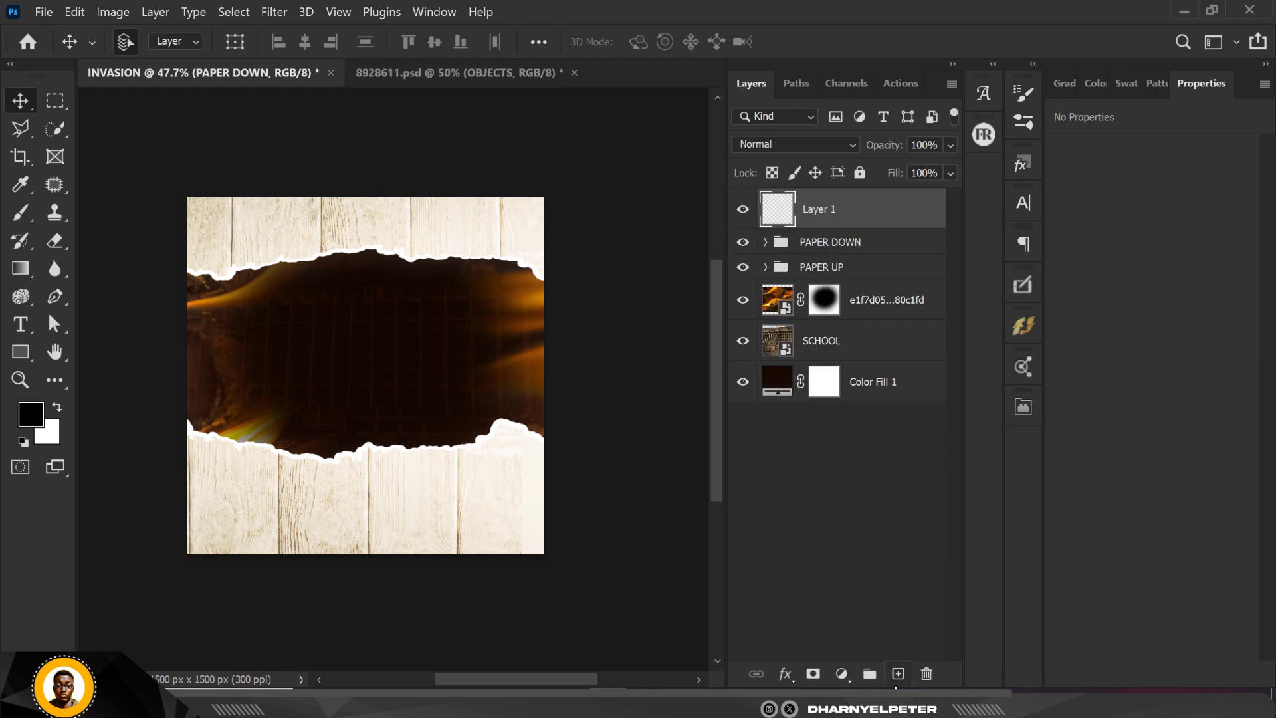
{"action": "left_click", "coordinate": [18, 323]}
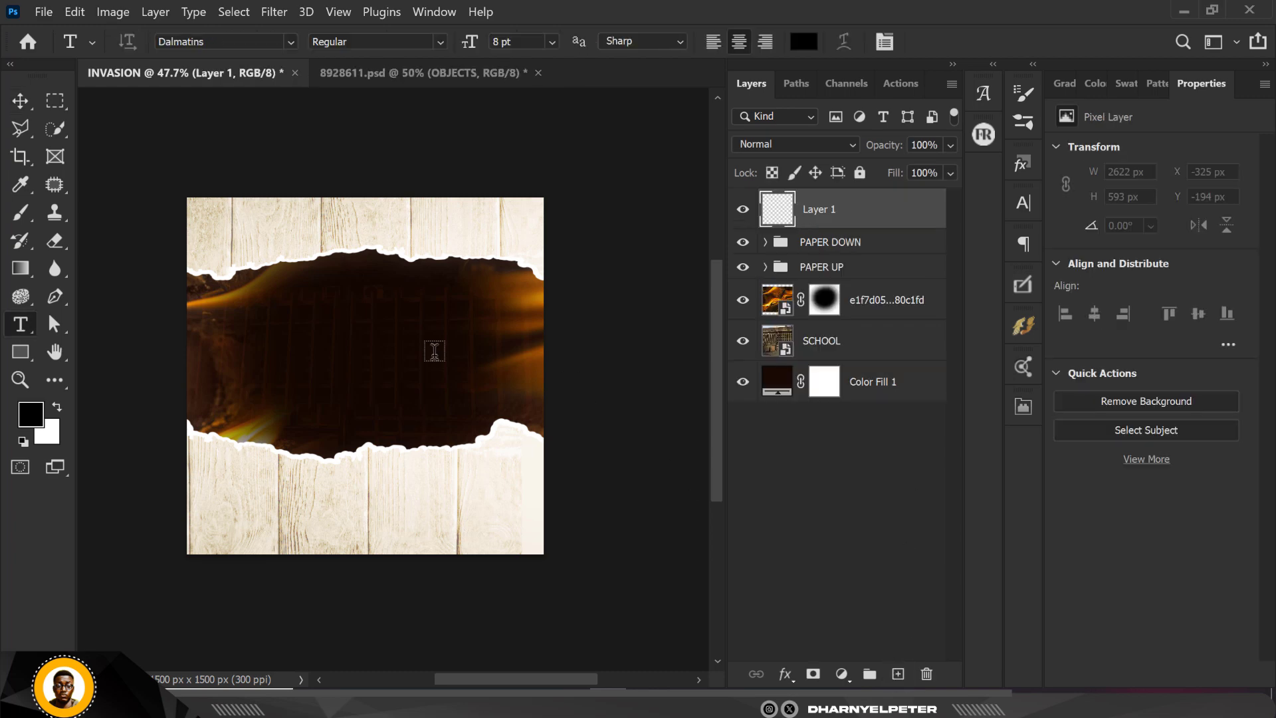
{"action": "left_click", "coordinate": [299, 351]}
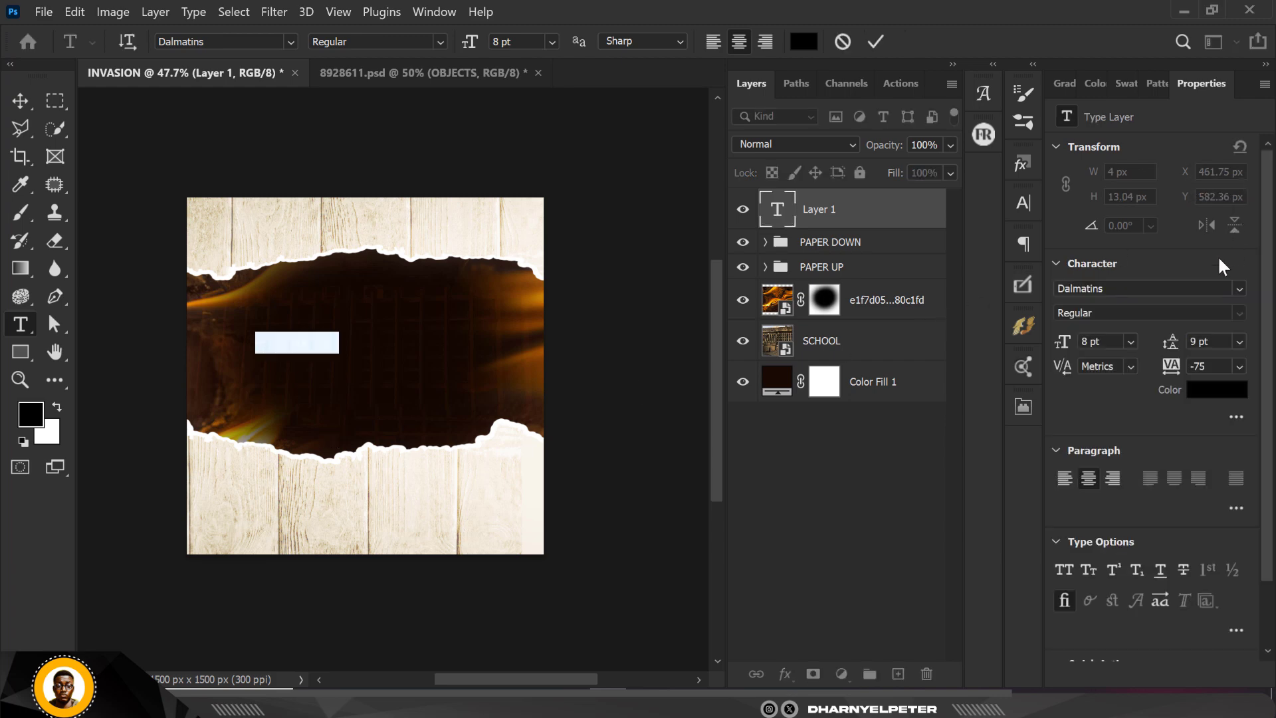
{"action": "left_click", "coordinate": [1160, 287]}
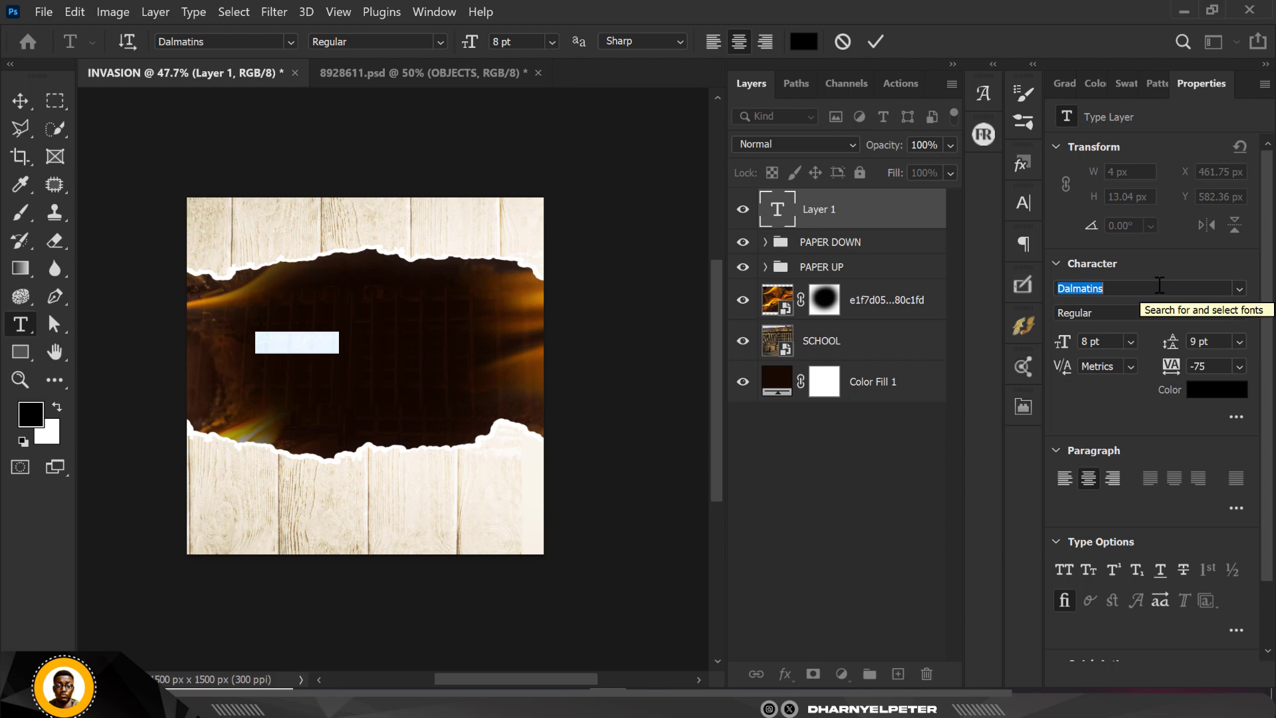
{"action": "left_click", "coordinate": [1239, 288]}
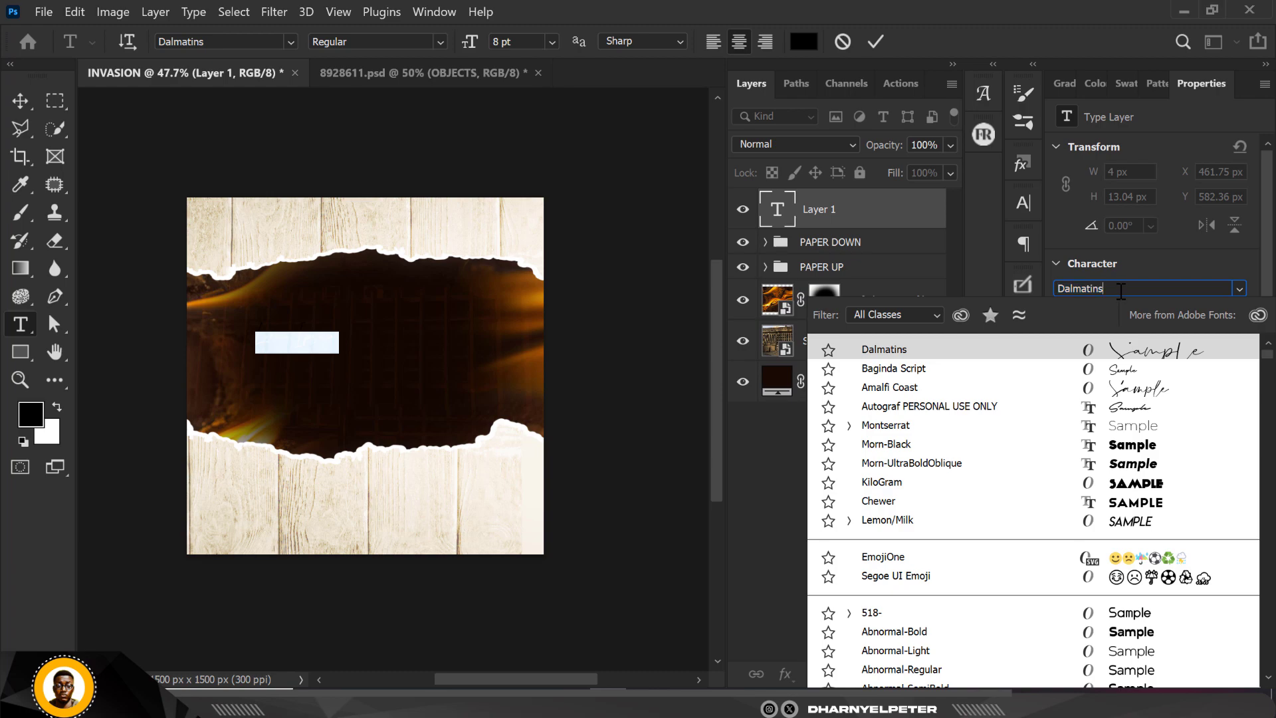
{"action": "type", "text": "montse"}
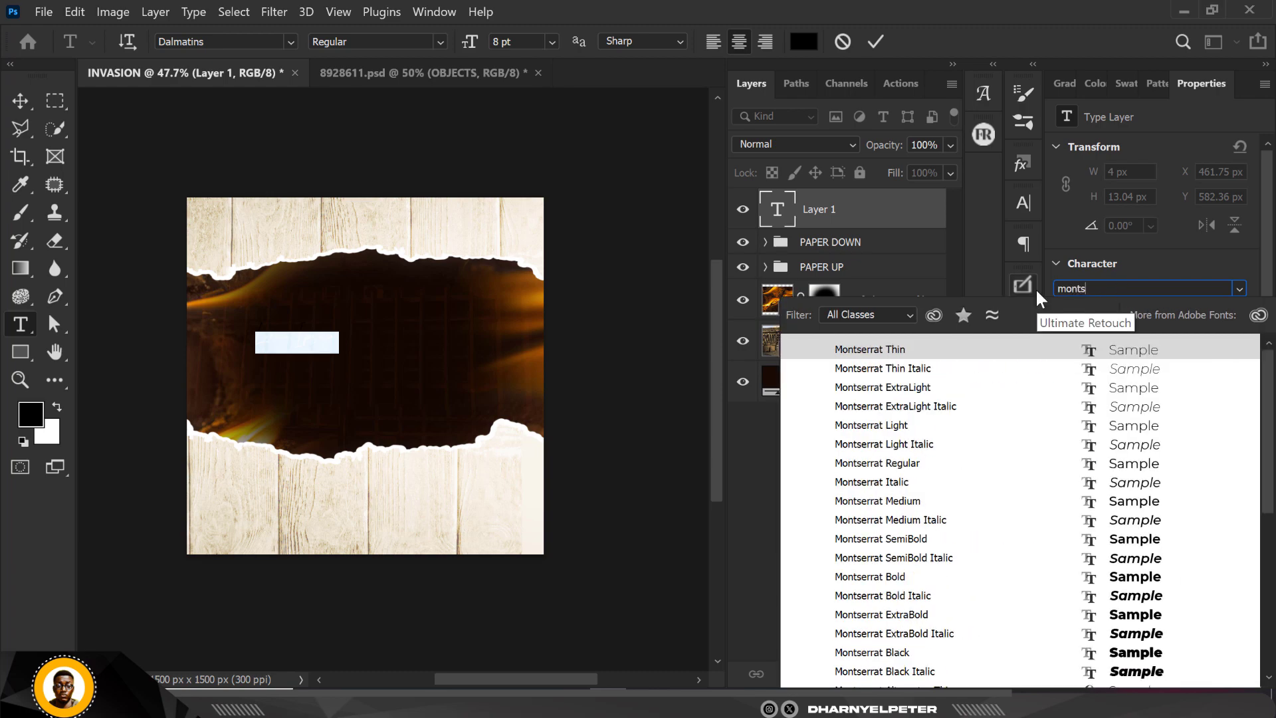
{"action": "left_click", "coordinate": [891, 653]}
{"action": "key", "text": "ctrl+v"}
{"action": "key", "text": "ctrl+a"}
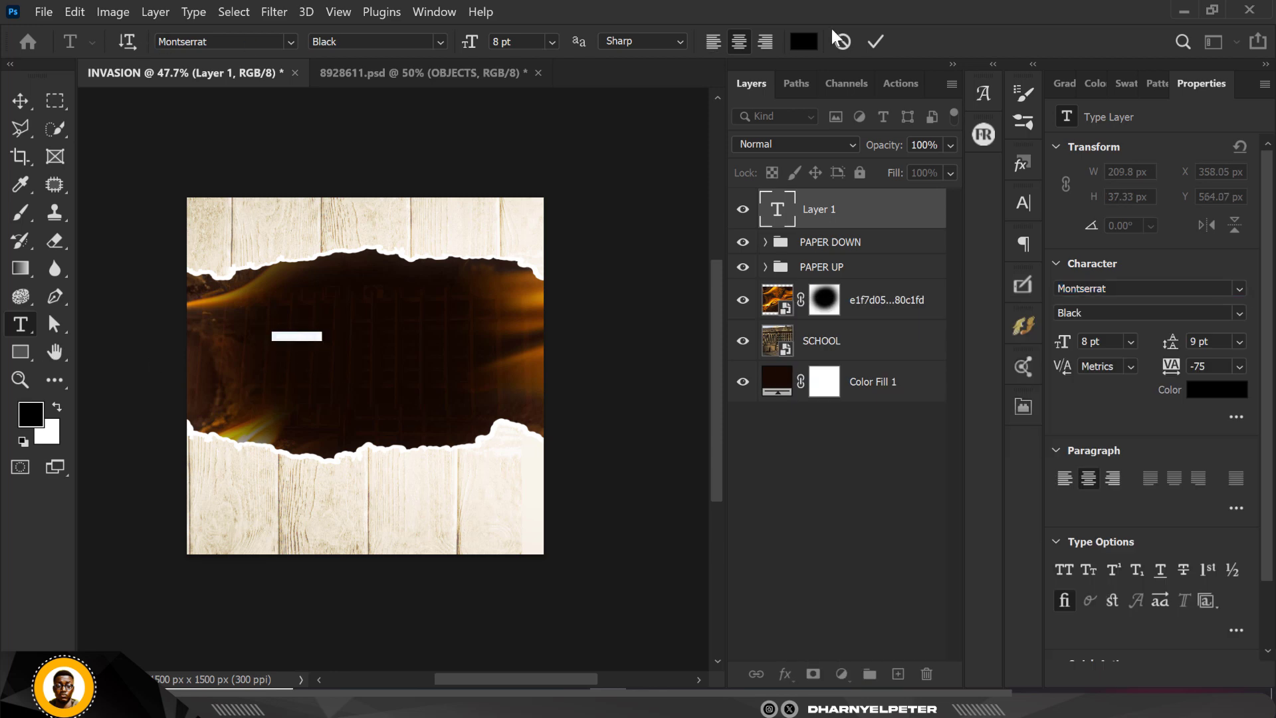
Set the text color to white (ffffff) and replace the placeholder text with CAMPUS.
{"action": "left_click", "coordinate": [803, 42]}
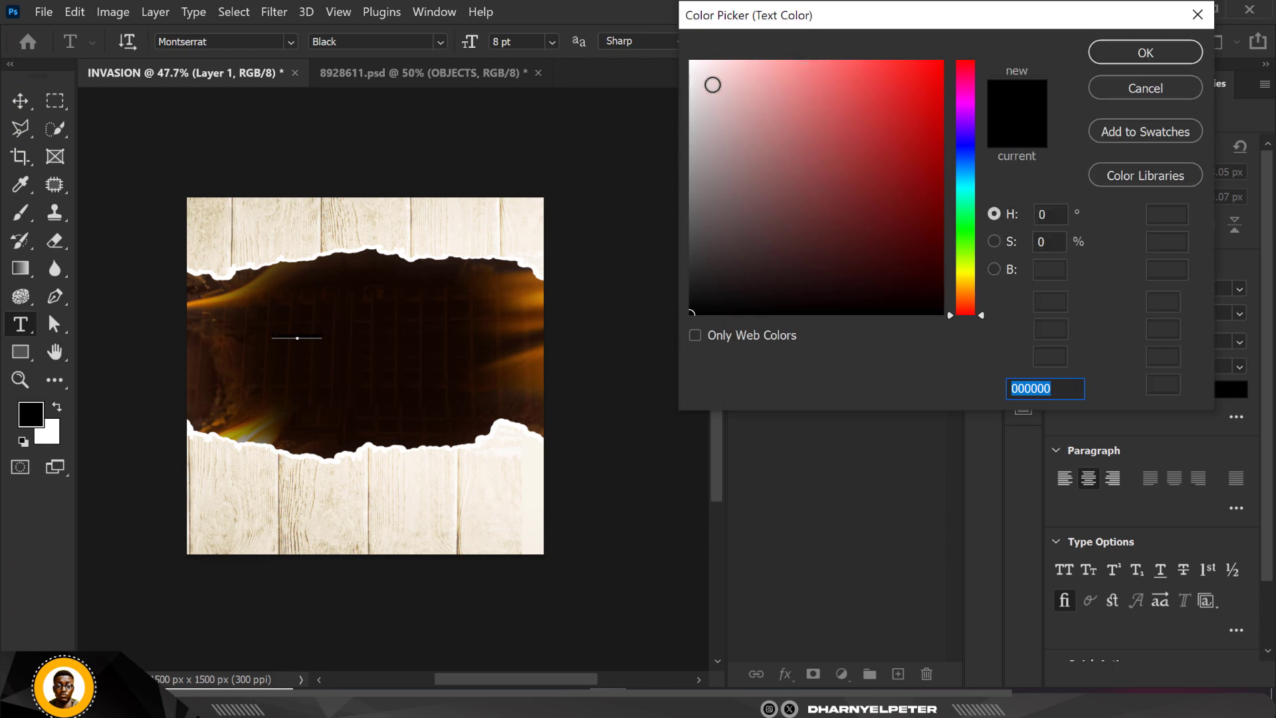
{"action": "left_click", "coordinate": [738, 98]}
{"action": "type", "text": "ffffff"}
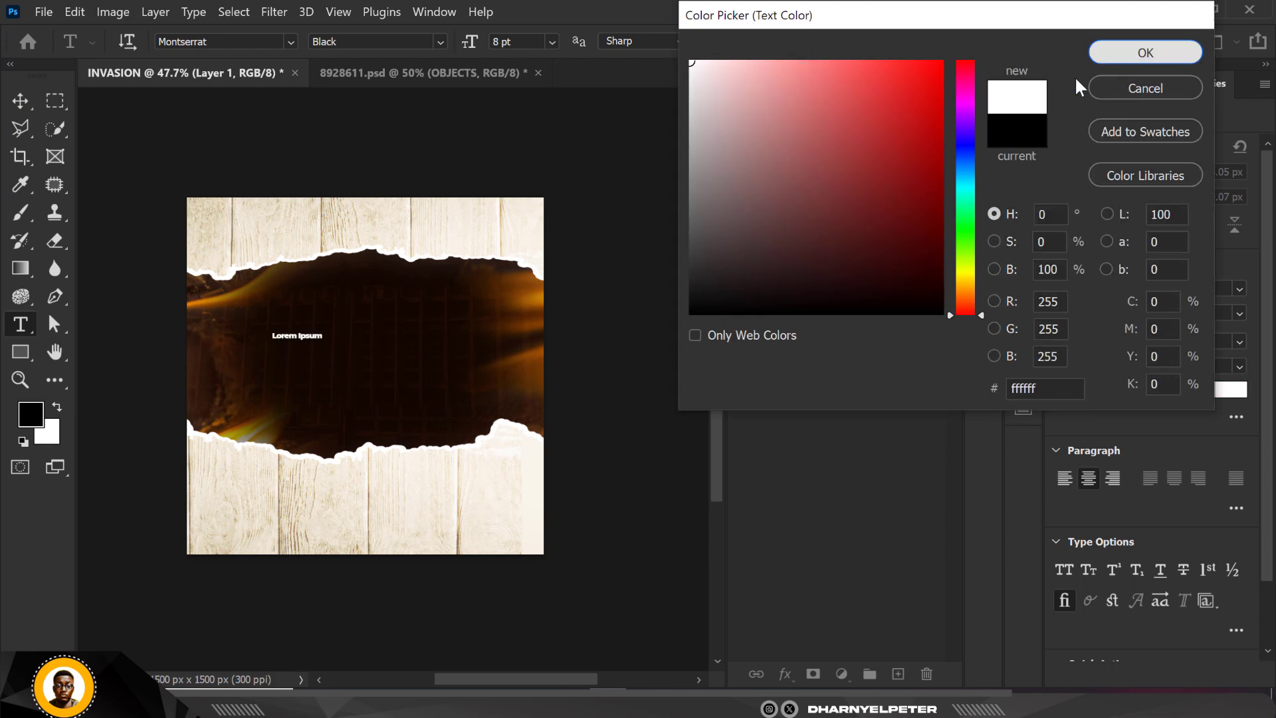
{"action": "left_click", "coordinate": [1145, 52]}
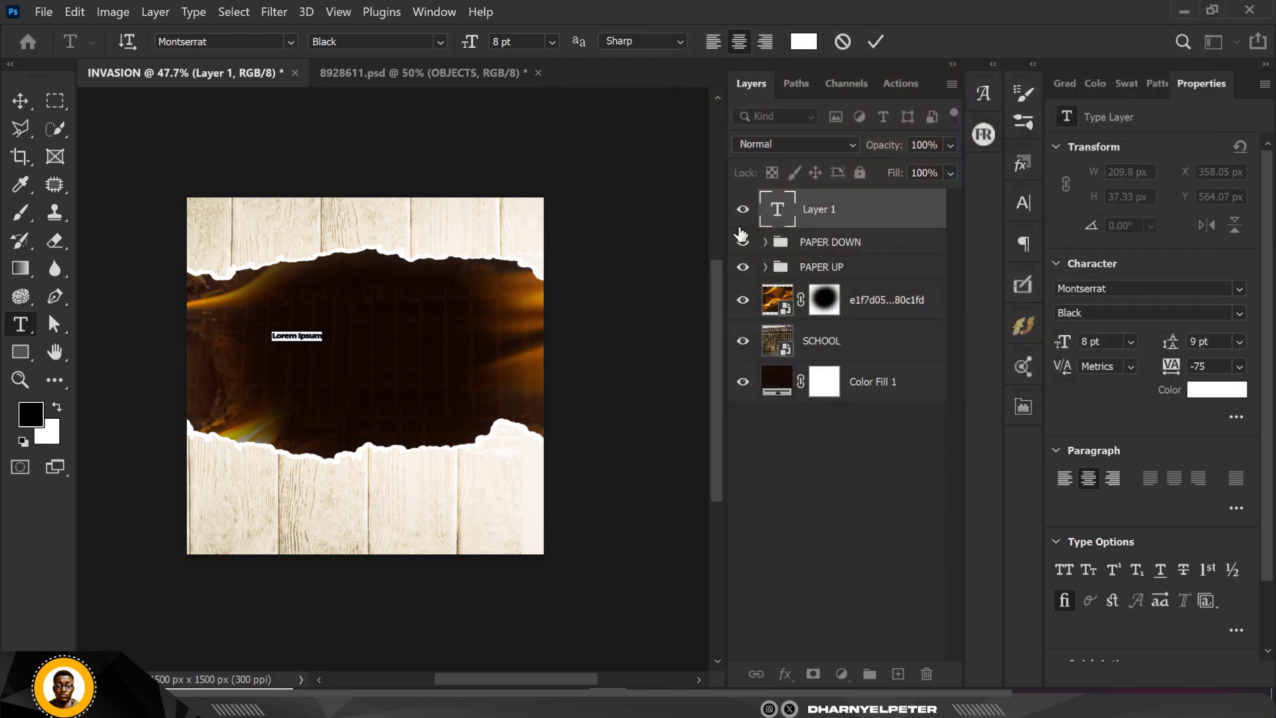
{"action": "type", "text": "CAMPUS"}
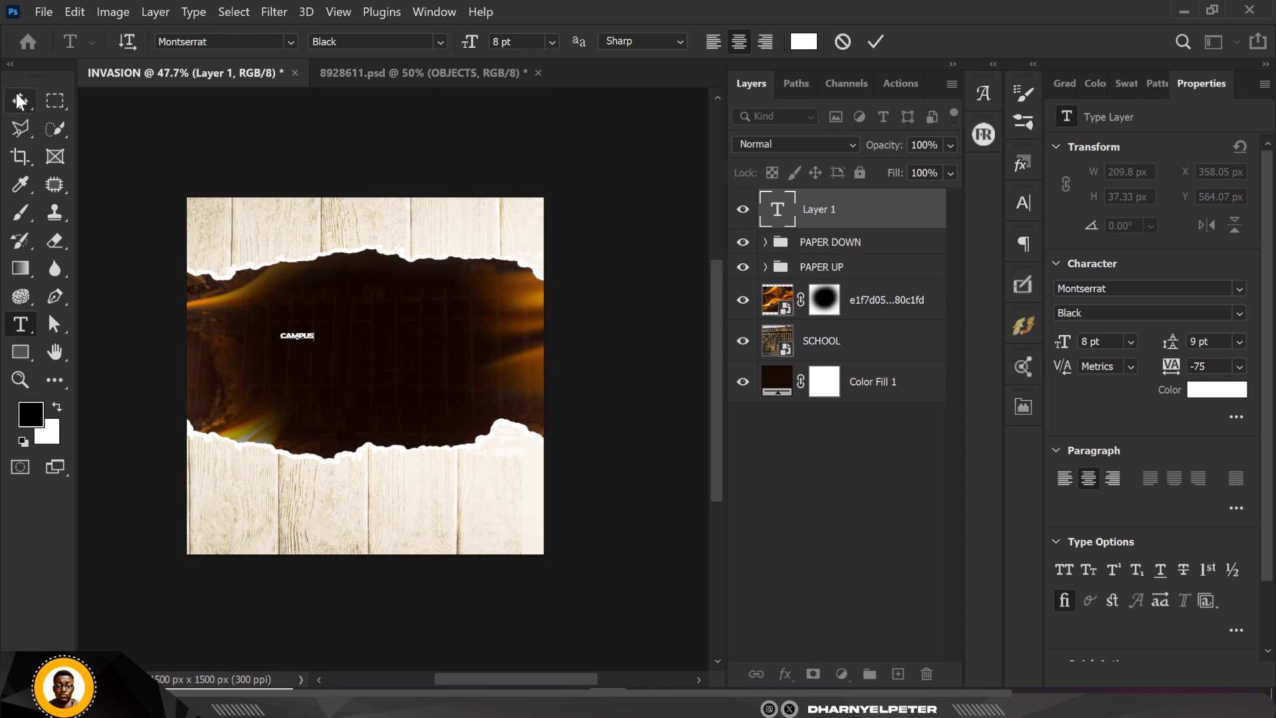
{"action": "type", "text": "v"}
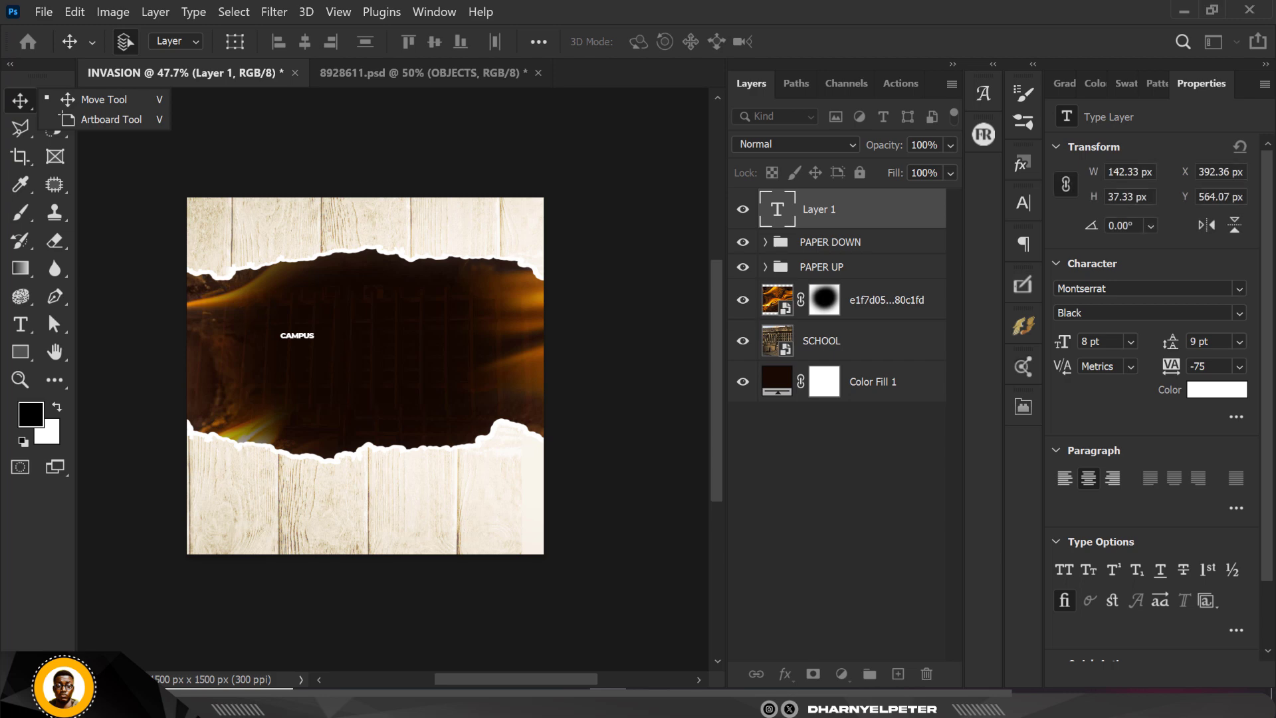
Enlarge the CAMPUS text to about 885 px wide and place it horizontally centred in the upper half of the dark gap.
{"action": "left_click", "coordinate": [1131, 343]}
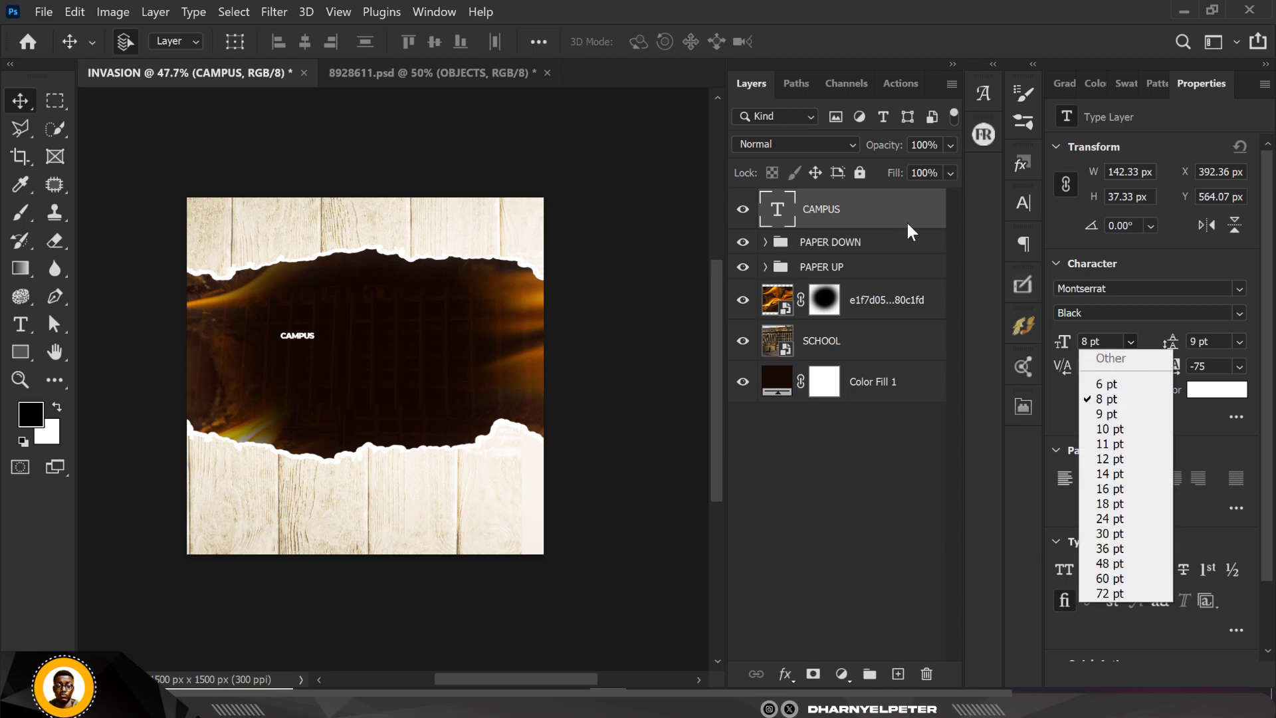
{"action": "left_click", "coordinate": [874, 216]}
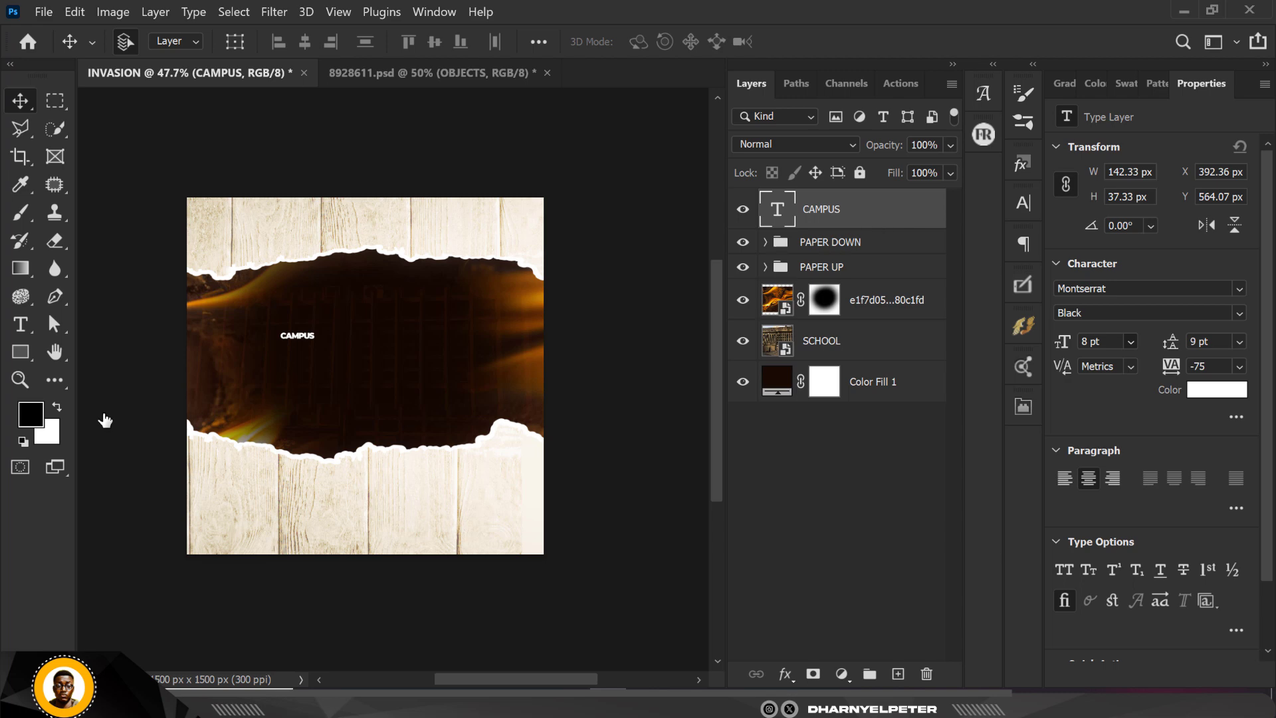
{"action": "key", "text": "ctrl+t"}
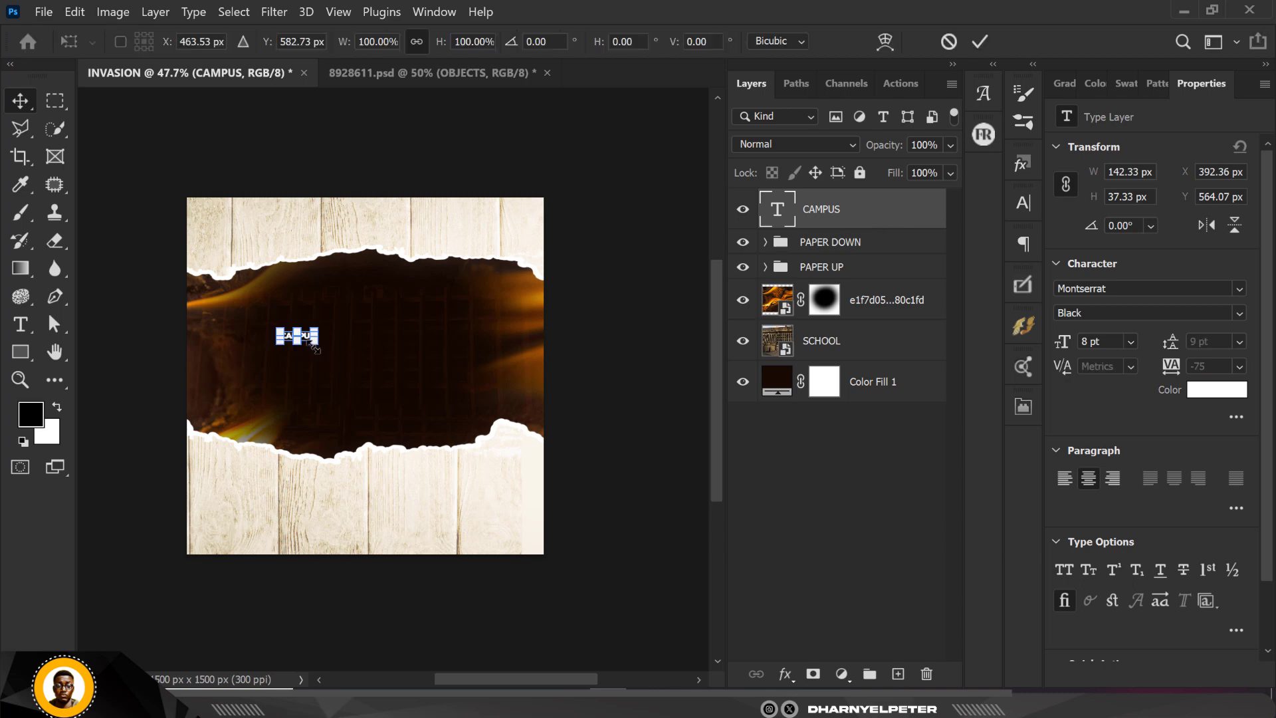
{"action": "mouse_move", "coordinate": [473, 424]}
{"action": "left_mouse_down"}
{"action": "mouse_move", "coordinate": [498, 440]}
{"action": "mouse_move", "coordinate": [473, 444]}
{"action": "left_mouse_up"}
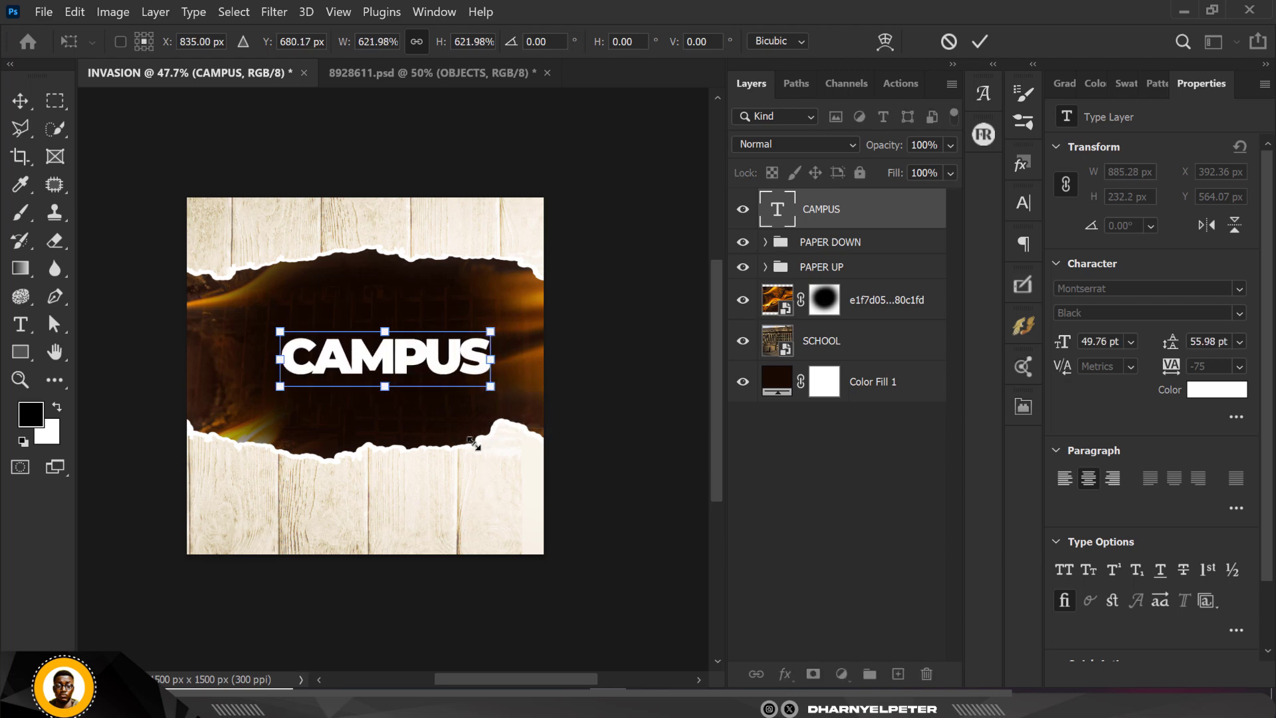
{"action": "key", "text": "Return"}
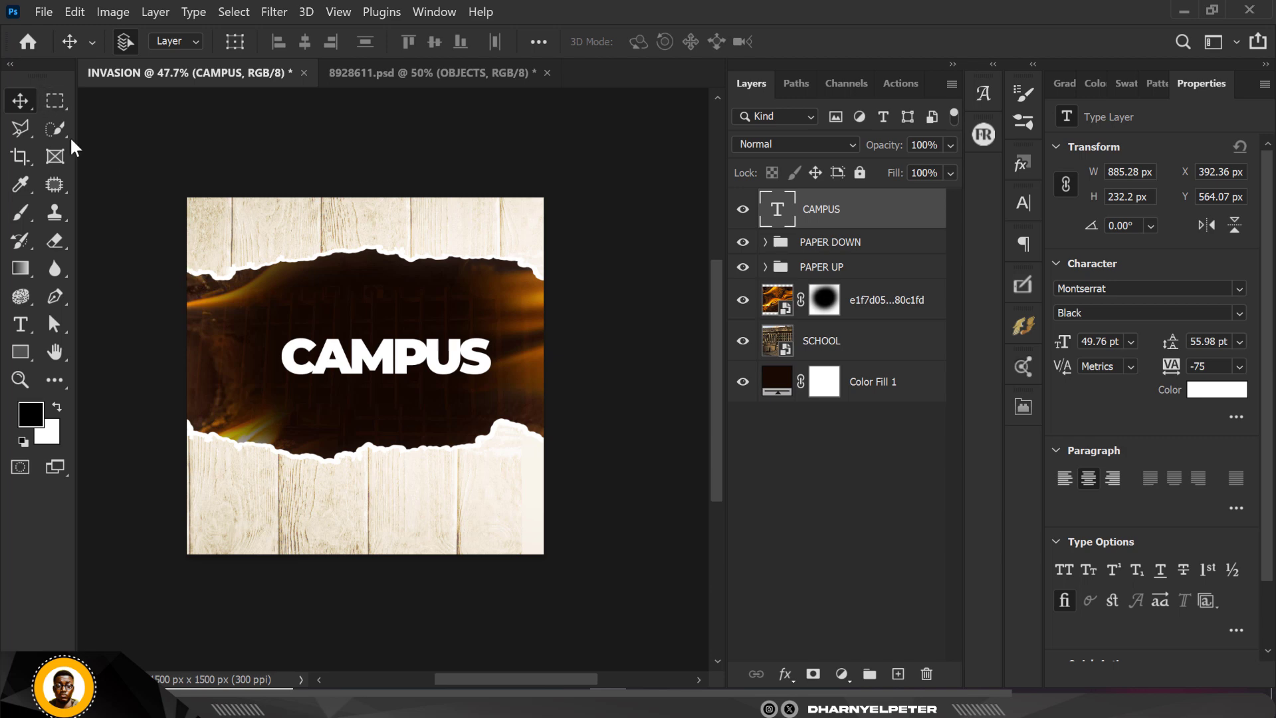
{"action": "scroll", "coordinate": [347, 363], "scroll_direction": "up", "scroll_amount": 2}
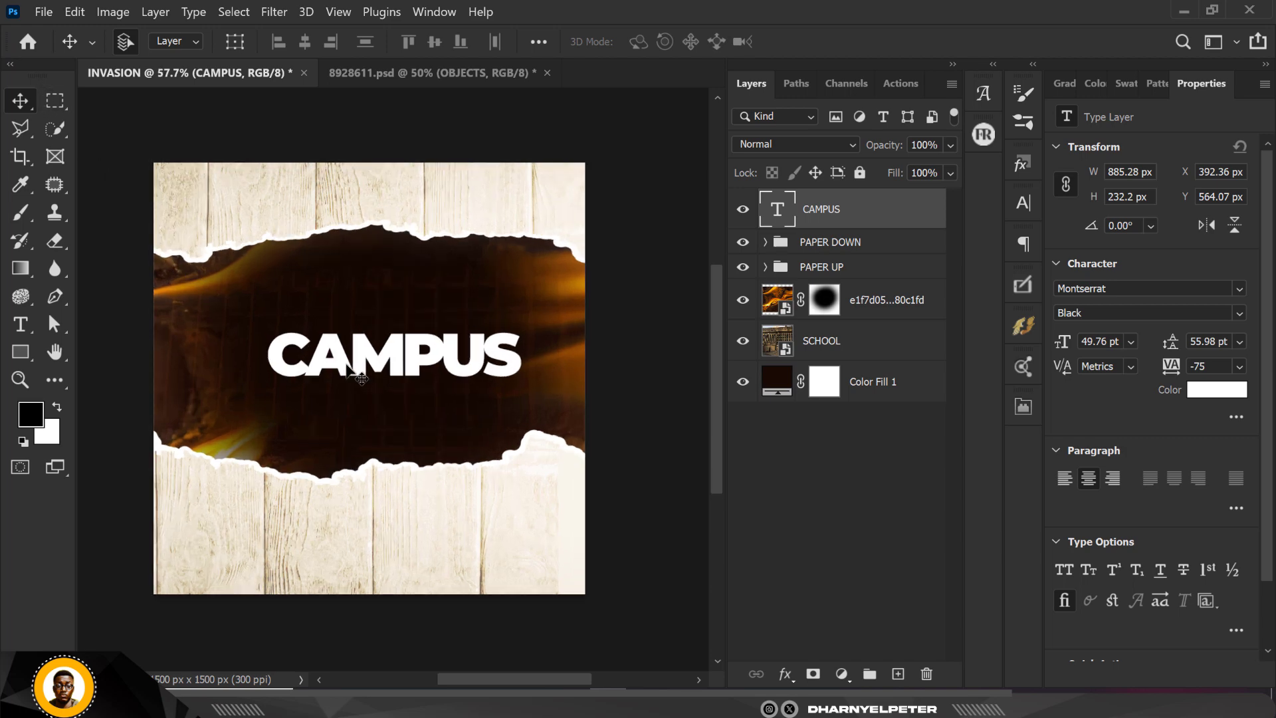
{"action": "scroll", "coordinate": [347, 365], "scroll_direction": "up", "scroll_amount": 1}
{"action": "left_click_drag", "start_coordinate": [401, 359], "coordinate": [370, 331]}
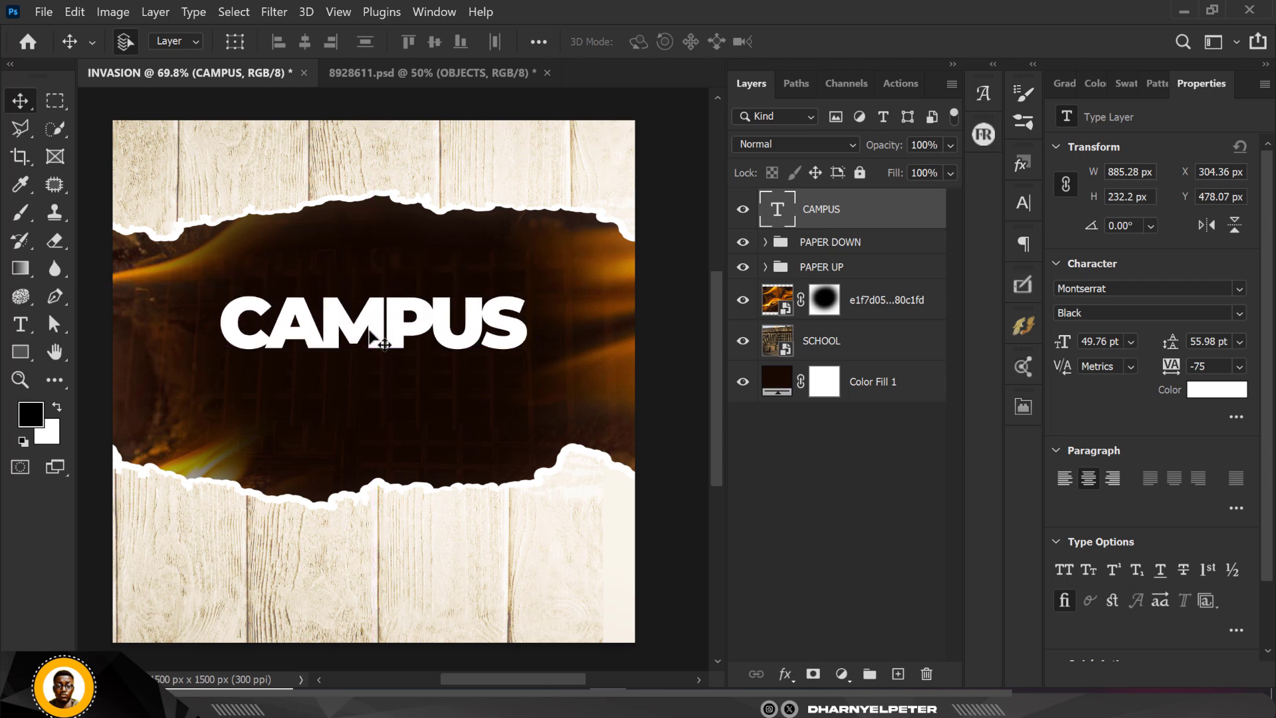
Duplicate the CAMPUS text directly below the original and change the copy's wording to INVASION.
{"action": "key", "text": "ctrl"}
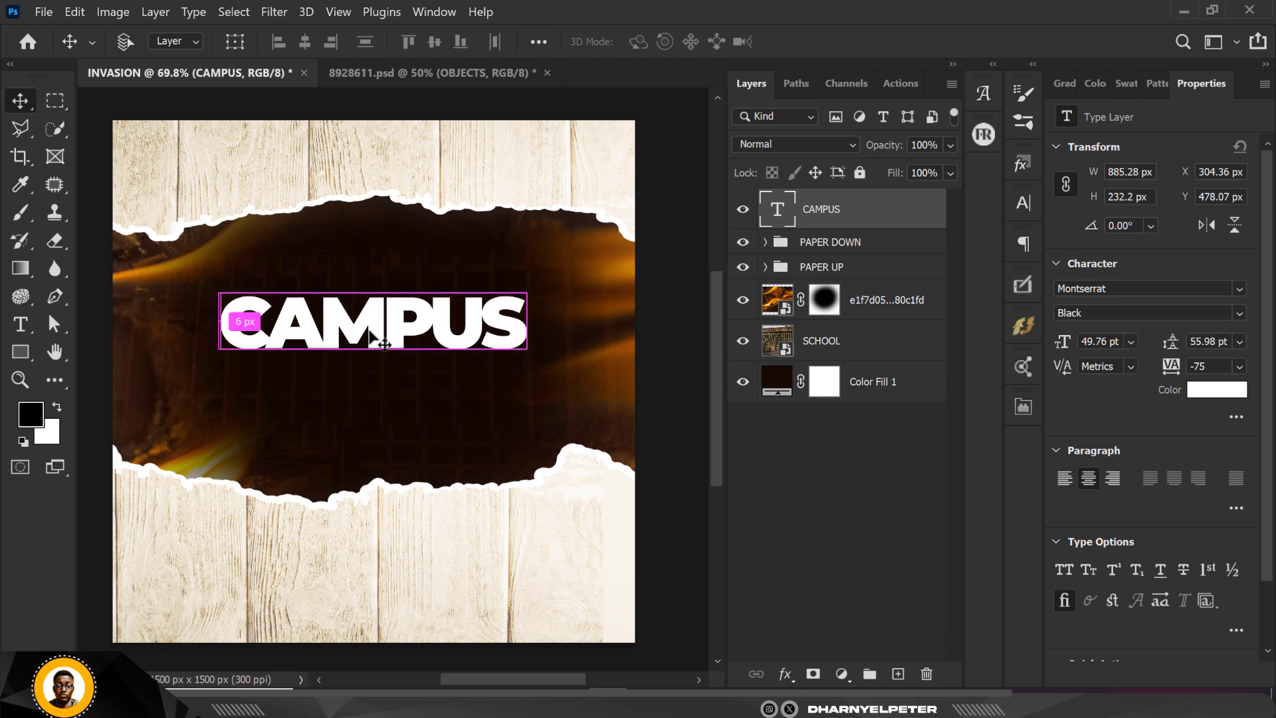
{"action": "key", "text": "ctrl+j"}
{"action": "left_click_drag", "start_coordinate": [379, 345], "coordinate": [378, 402]}
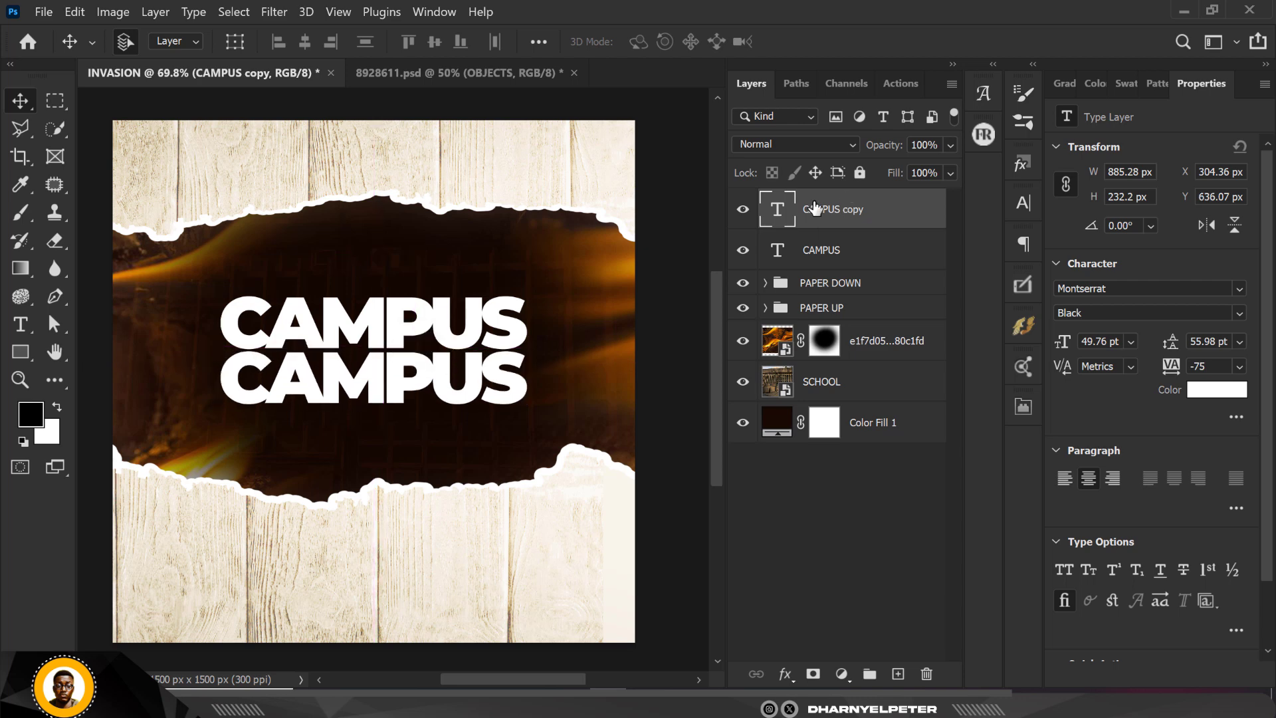
{"action": "double_click", "coordinate": [776, 211]}
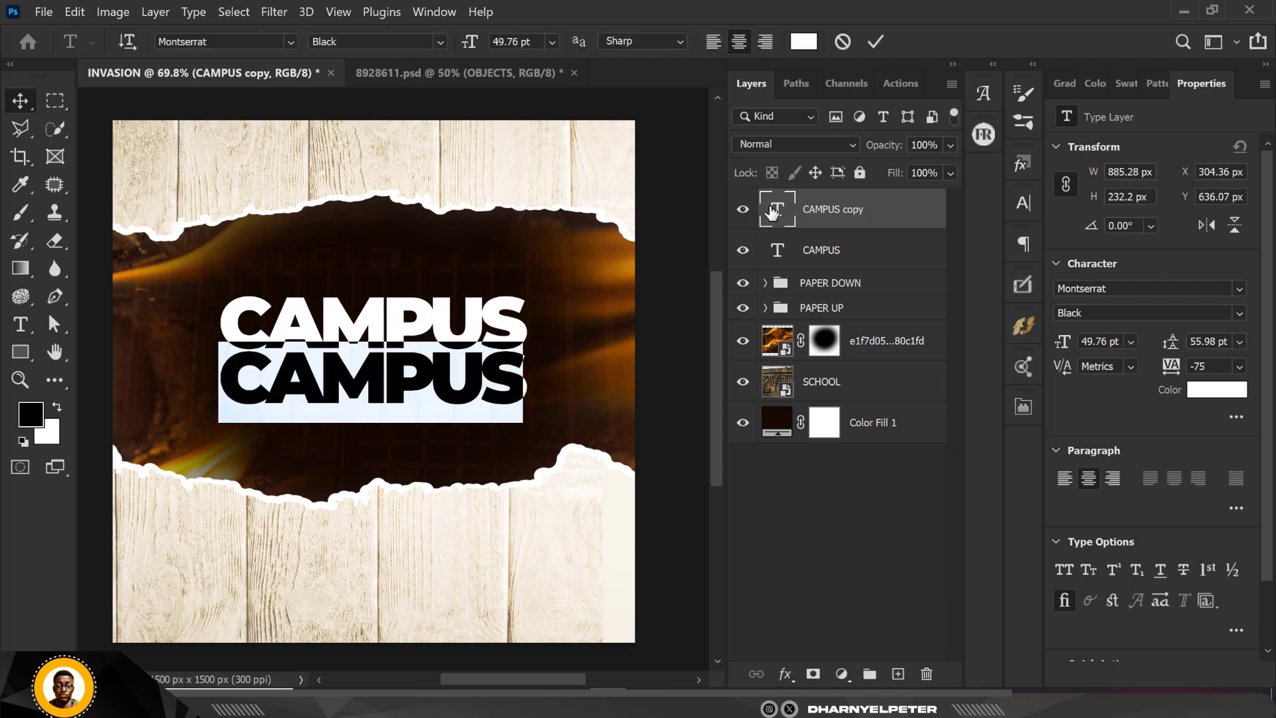
{"action": "type", "text": "I"}
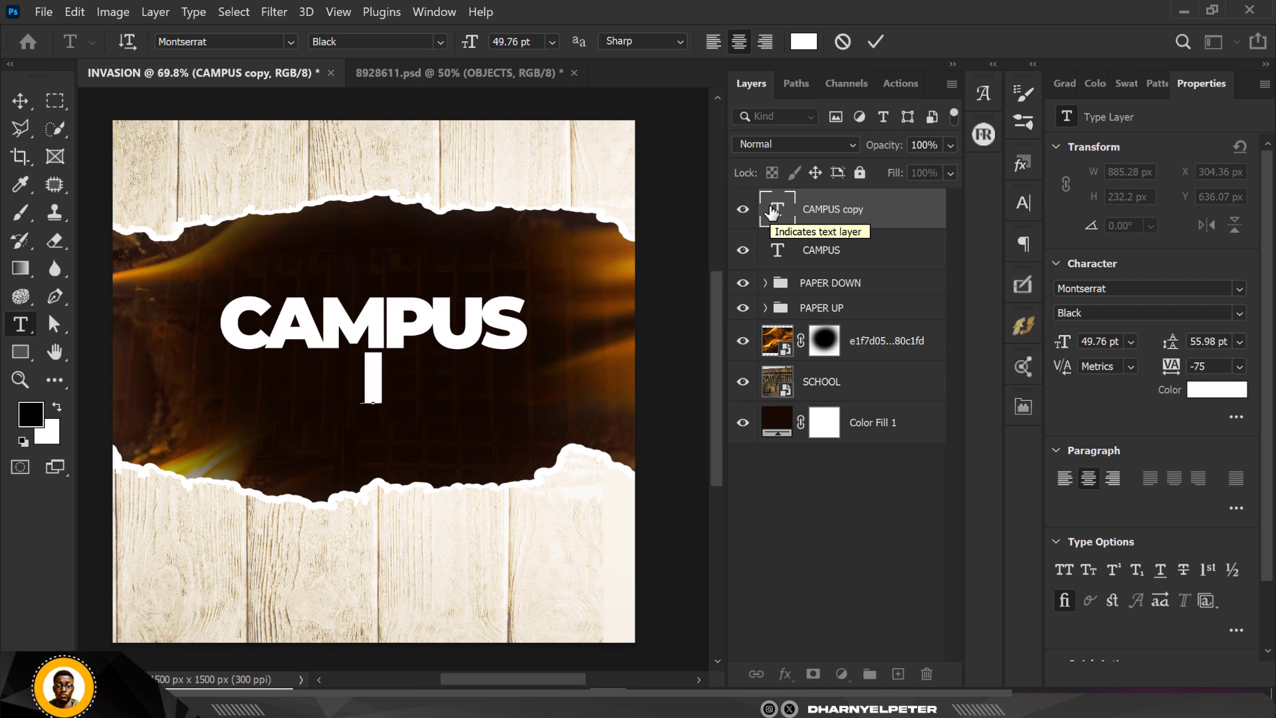
{"action": "type", "text": "NVASION"}
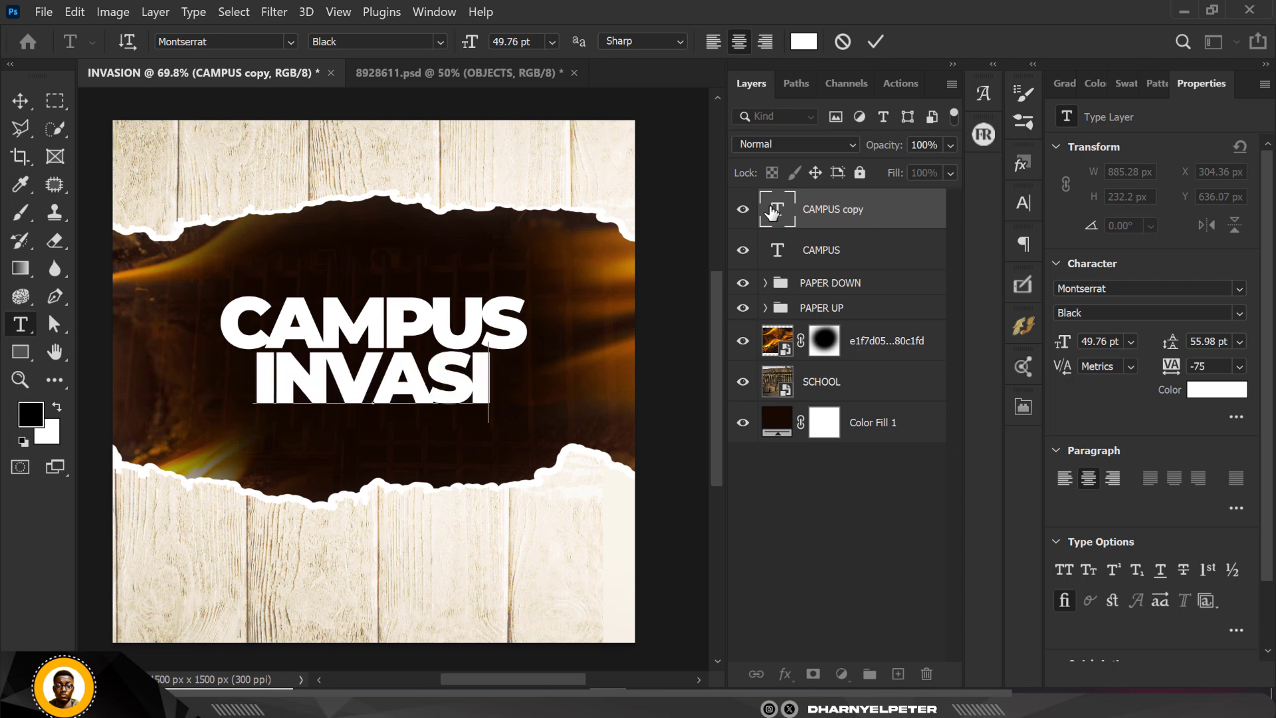
Scale the INVASION text proportionally to about 88% so that its width matches the CAMPUS line above.
{"action": "left_click", "coordinate": [20, 100]}
{"action": "key", "text": "ctrl+t"}
{"action": "left_click_drag", "start_coordinate": [542, 422], "coordinate": [522, 419]}
{"action": "key", "text": "Return"}
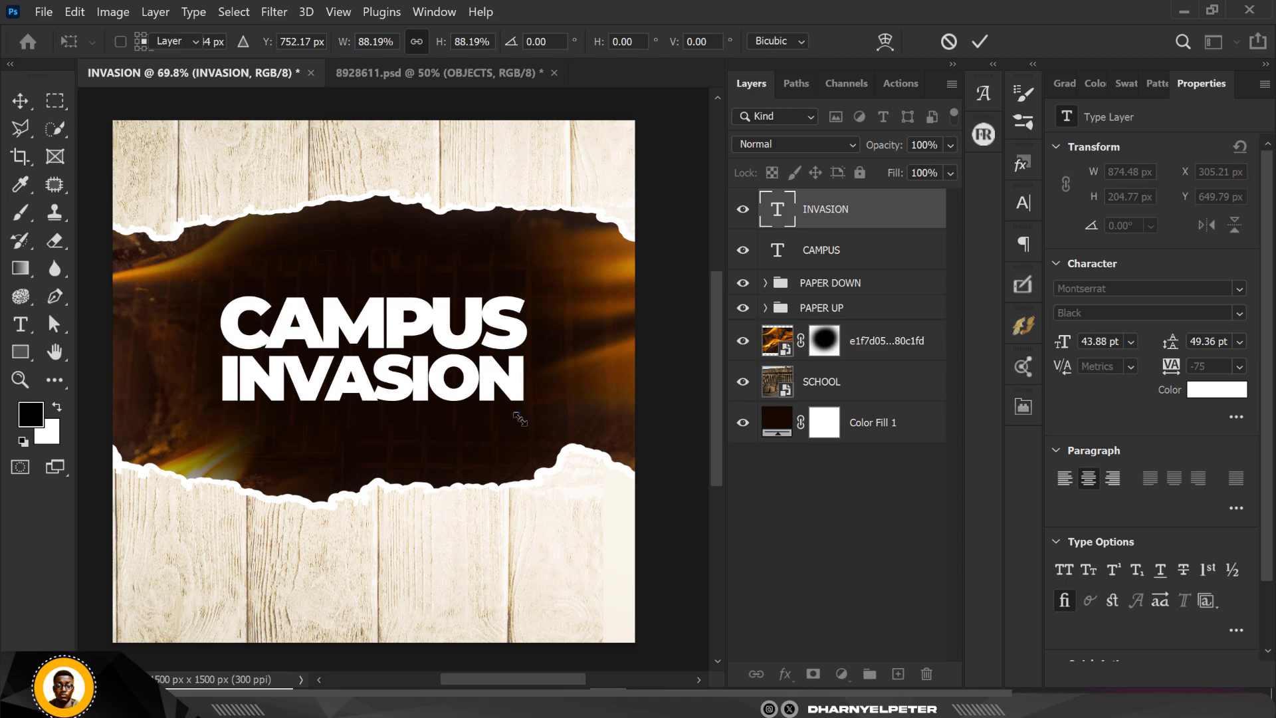
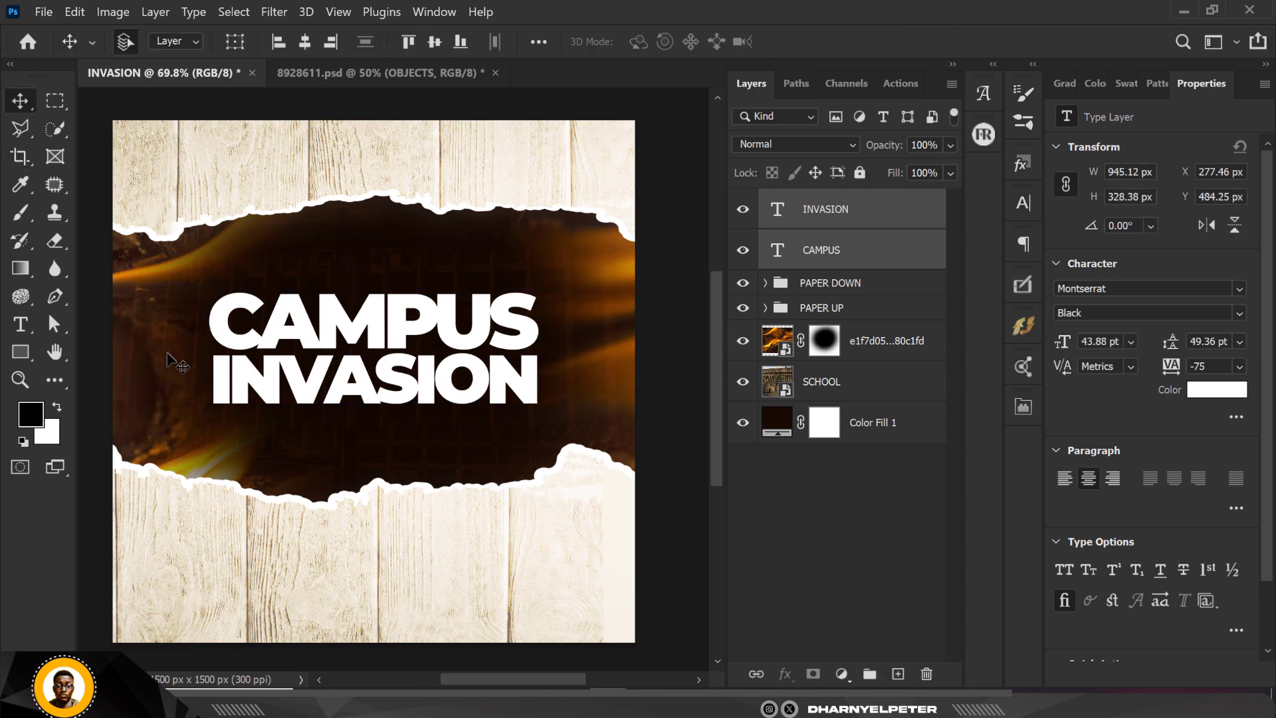
{"action": "left_click", "coordinate": [703, 180]}
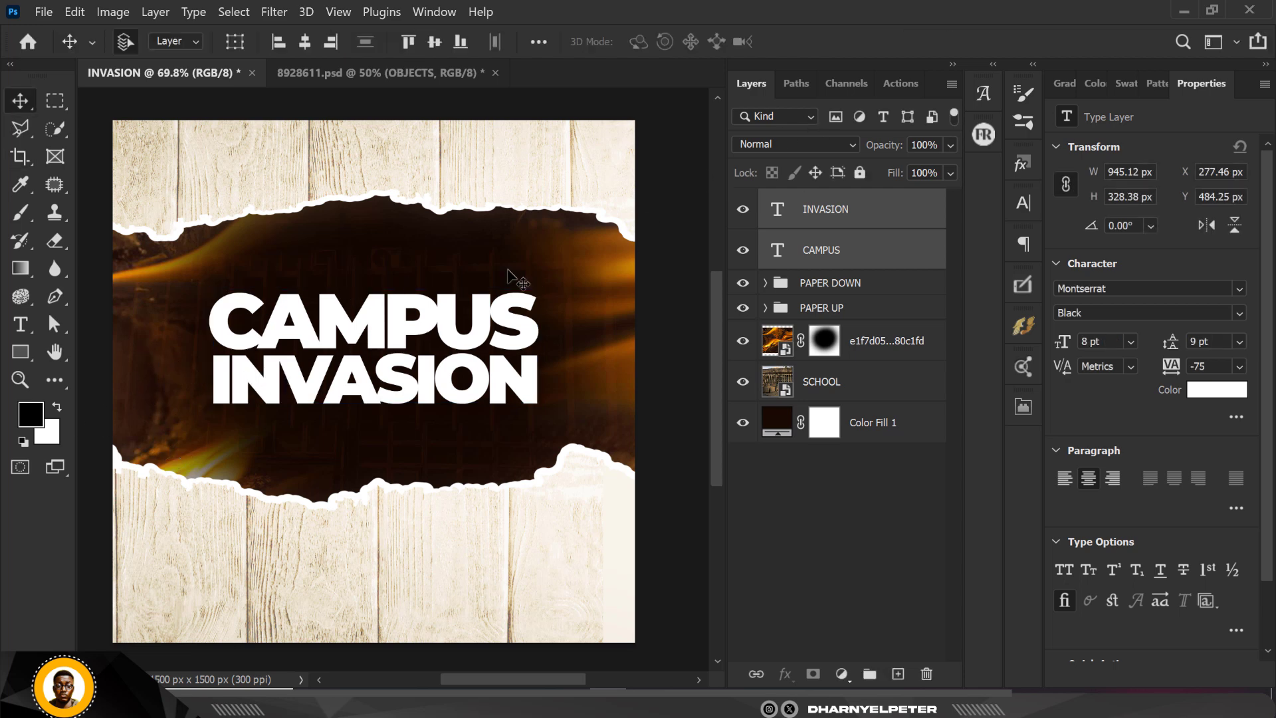
Add the text PRAYER, WORSHIP & PRAISE on a new layer in the dark gap beneath the INVASION title line.
{"action": "left_click", "coordinate": [22, 325]}
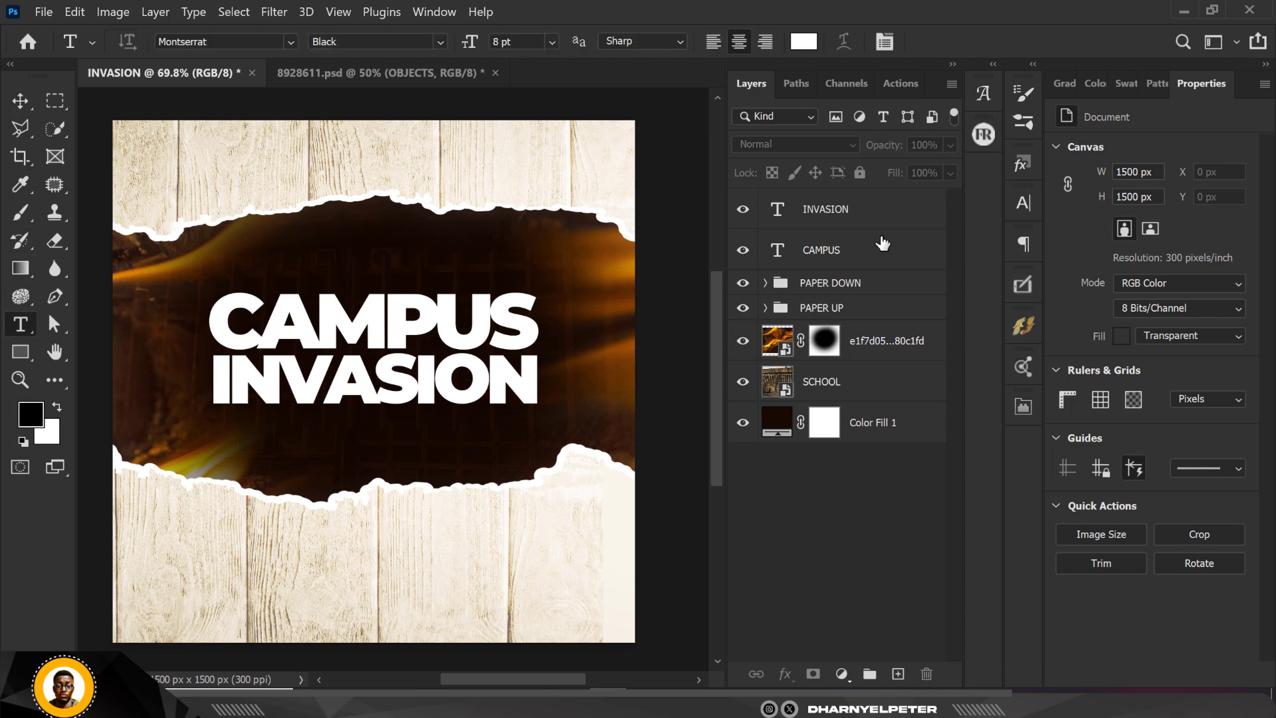
{"action": "left_click", "coordinate": [892, 216]}
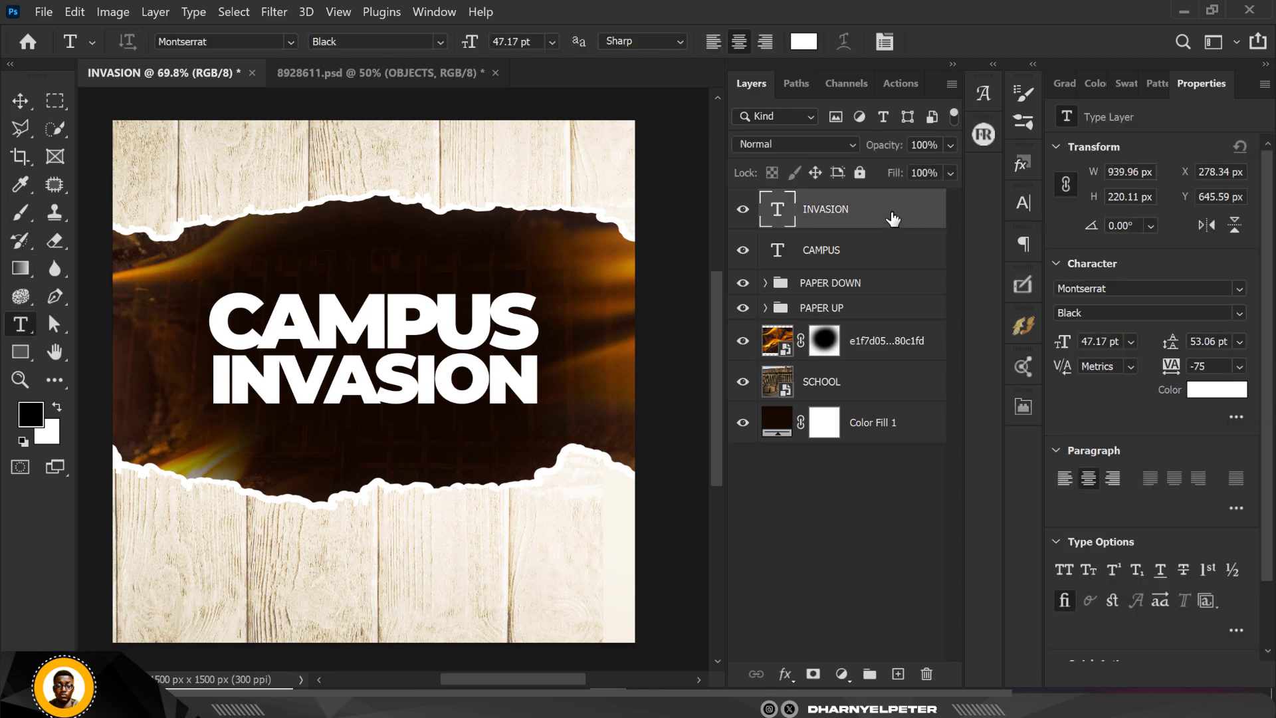
{"action": "left_click", "coordinate": [899, 674]}
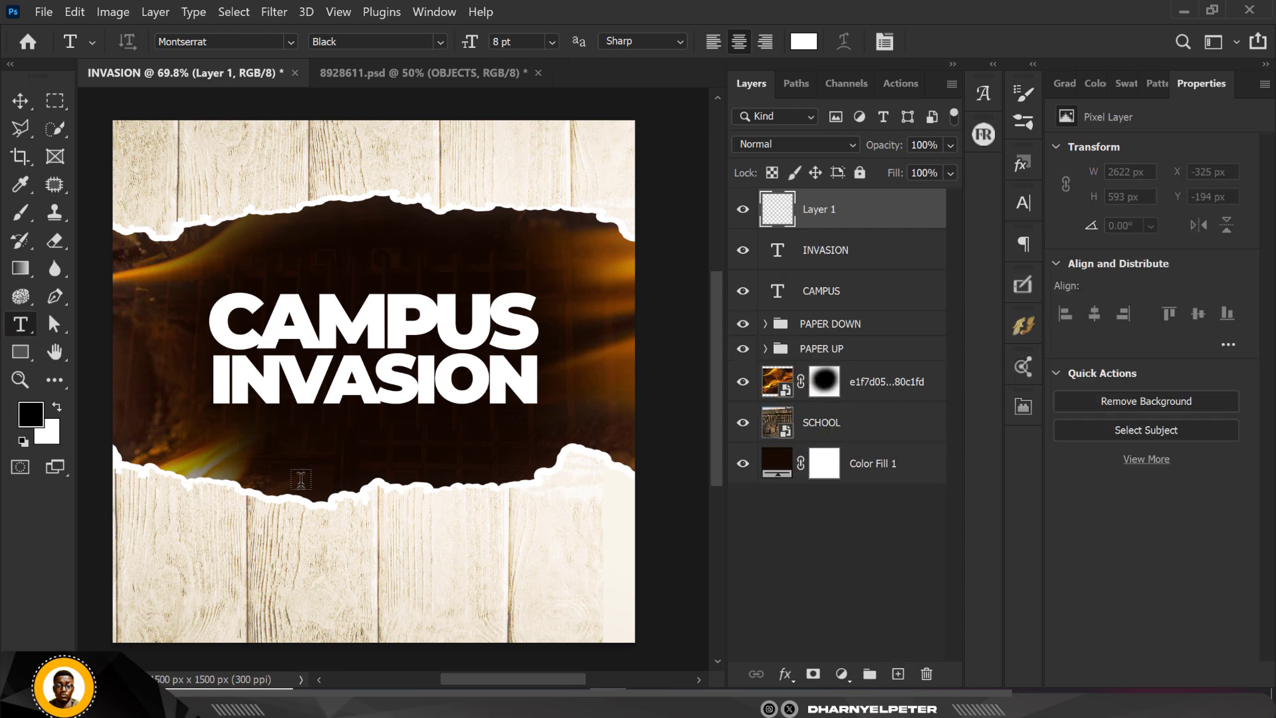
{"action": "left_click", "coordinate": [281, 437]}
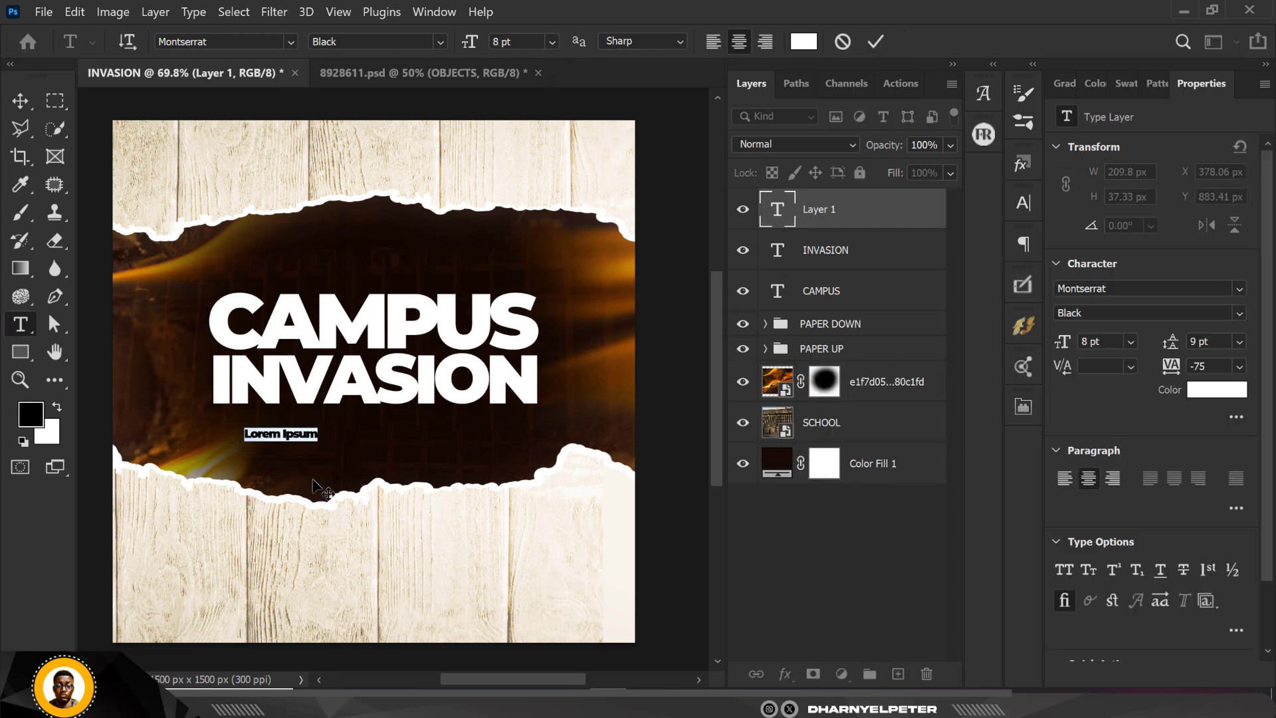
{"action": "key", "text": "ctrl+Left"}
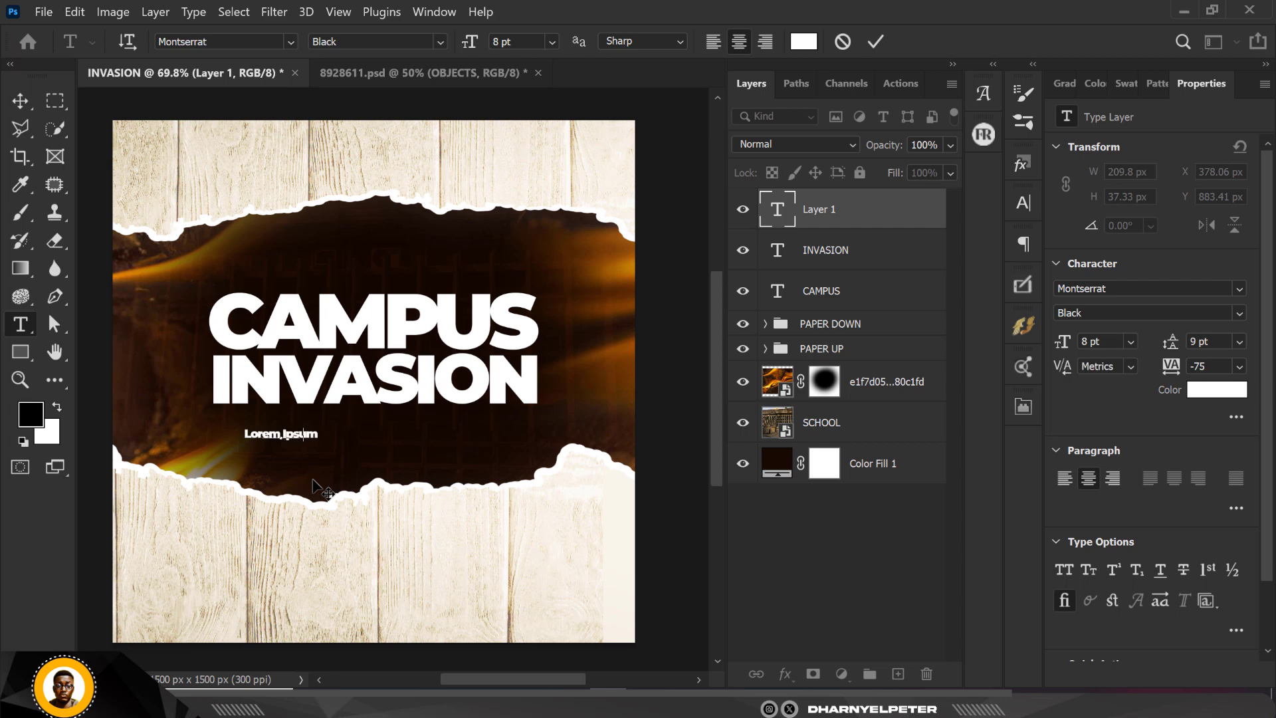
{"action": "key", "text": "ctrl+a"}
{"action": "type", "text": "PRAYER, WORSH"}
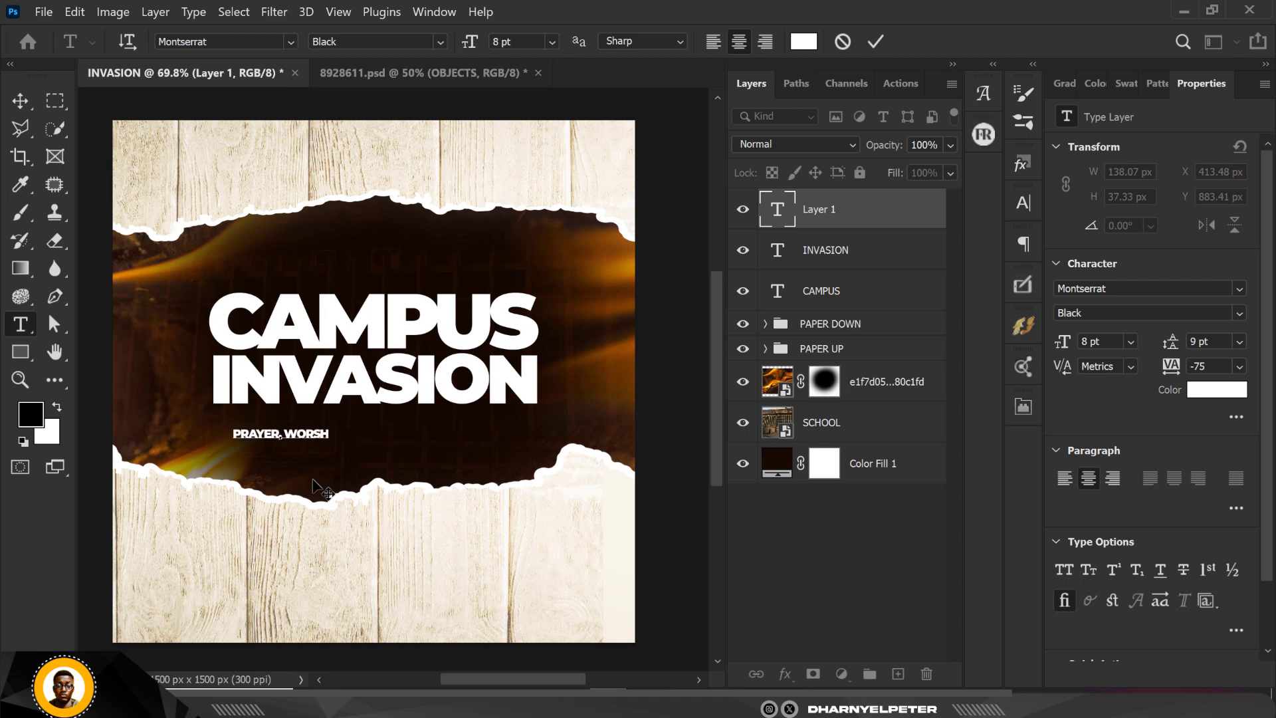
{"action": "type", "text": "IP"}
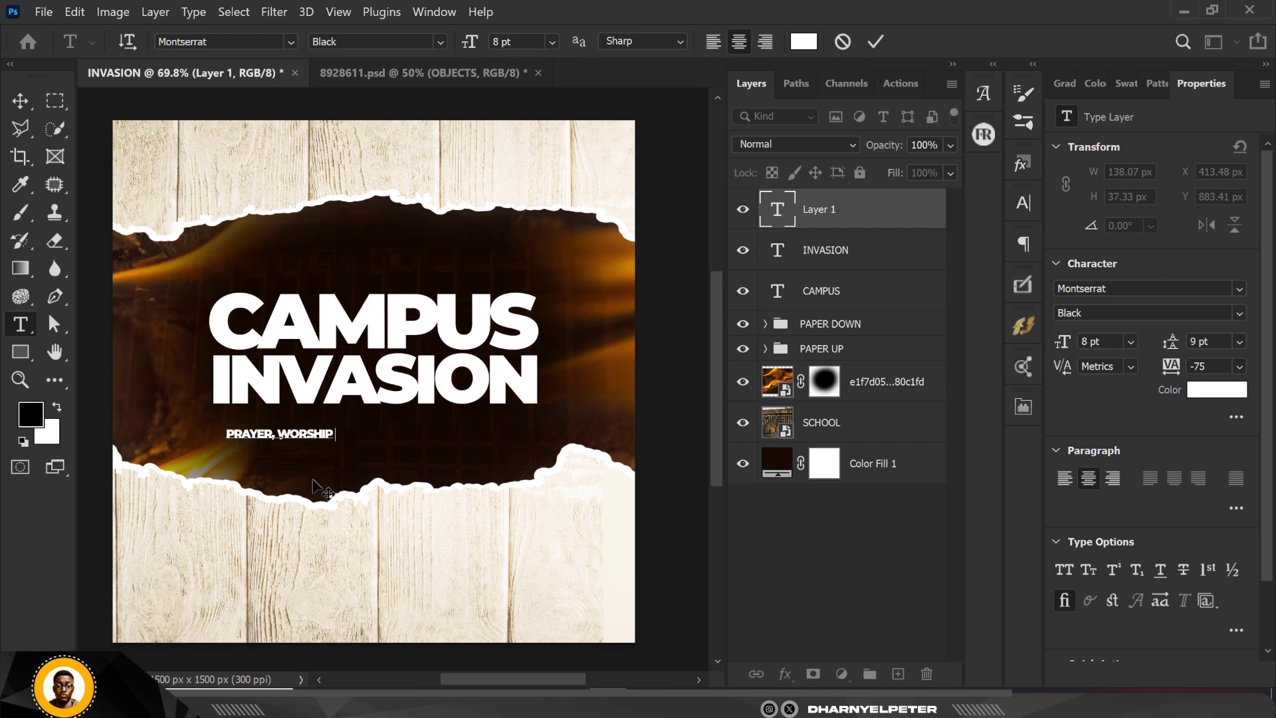
{"action": "type", "text": " & P"}
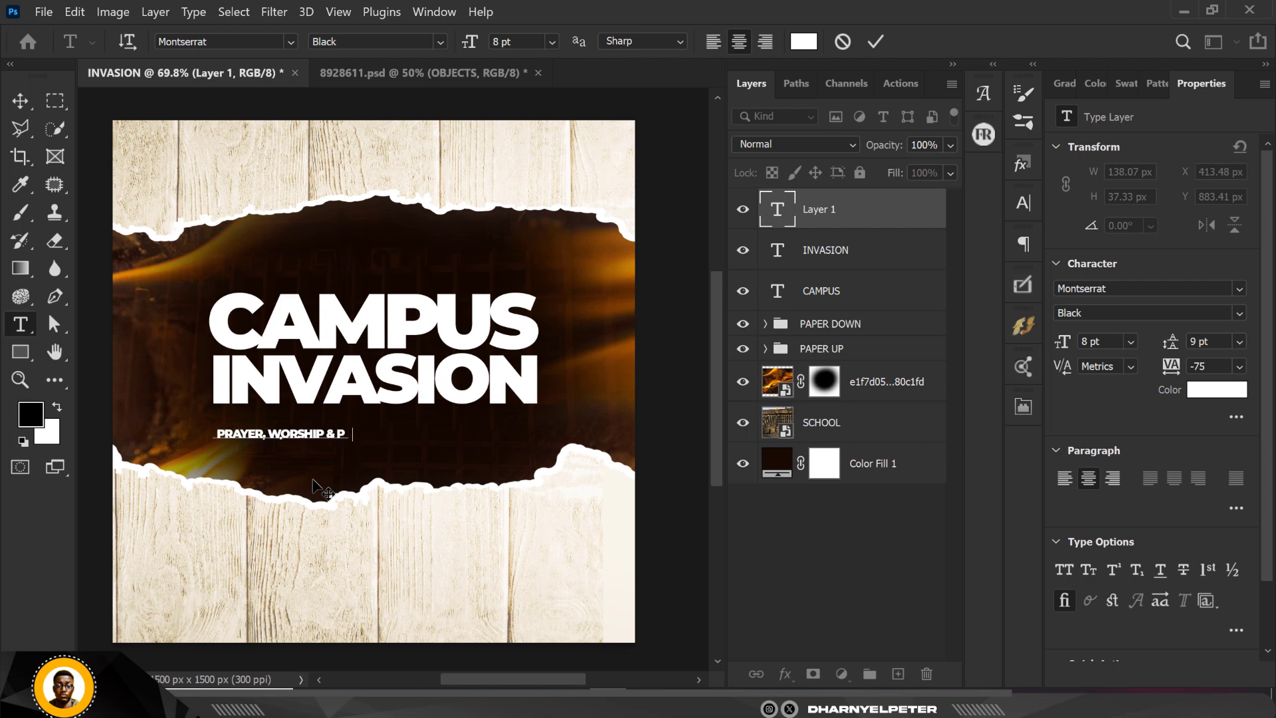
{"action": "type", "text": "RAISE"}
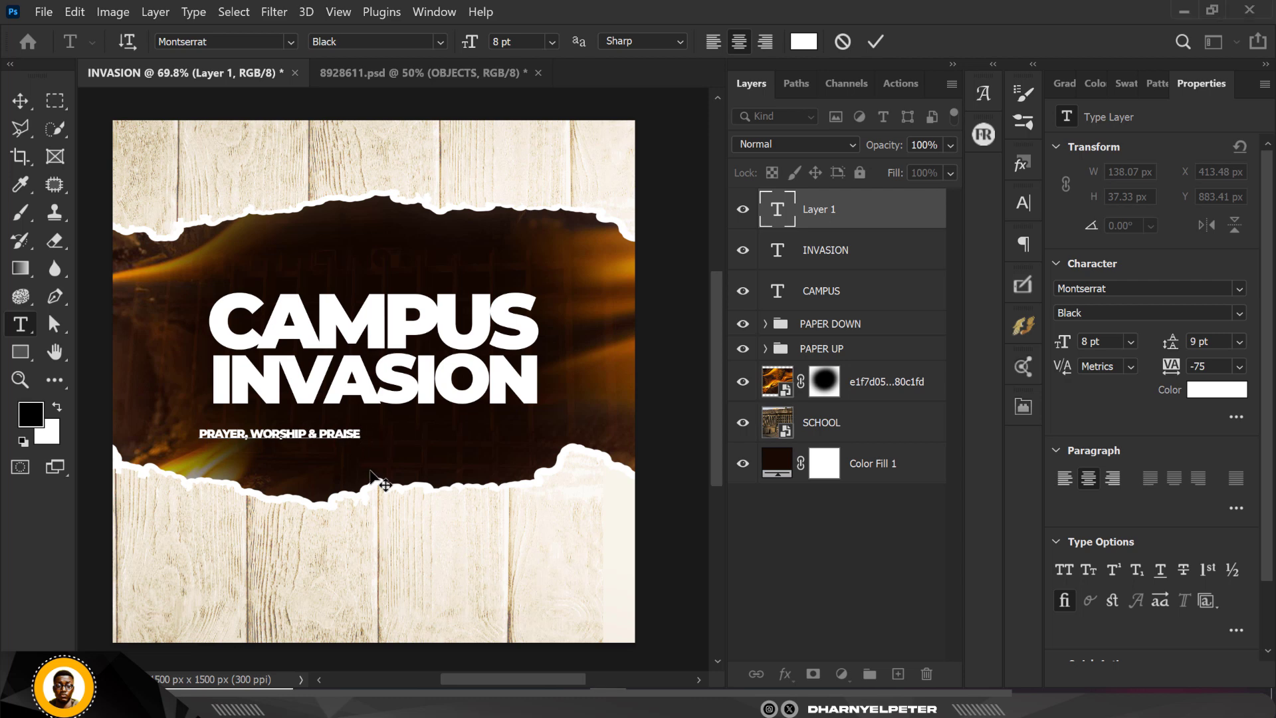
{"action": "left_click", "coordinate": [20, 100]}
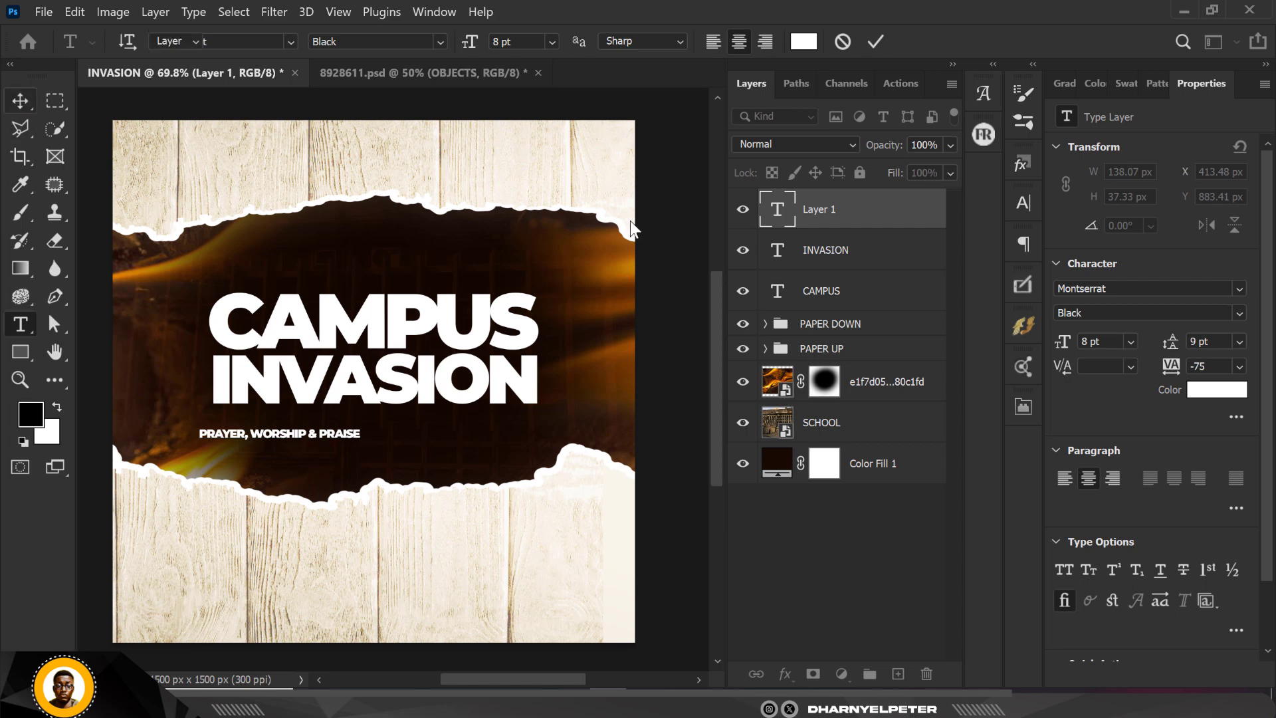
Set the tagline to SemiBold, enlarge it to about 532 px wide and centre it just below INVASION.
{"action": "left_click", "coordinate": [1237, 312]}
{"action": "left_click", "coordinate": [1111, 489]}
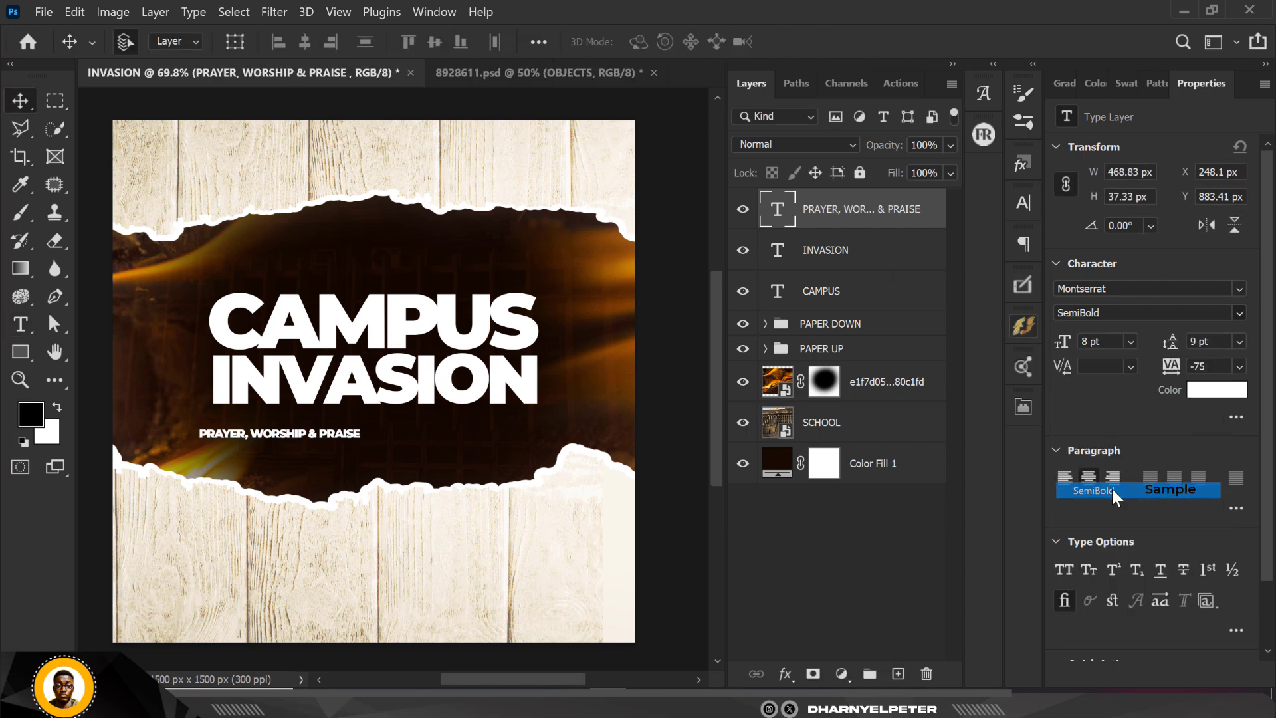
{"action": "left_click_drag", "start_coordinate": [293, 442], "coordinate": [462, 431]}
{"action": "key", "text": "ctrl+t"}
{"action": "key", "text": "Return"}
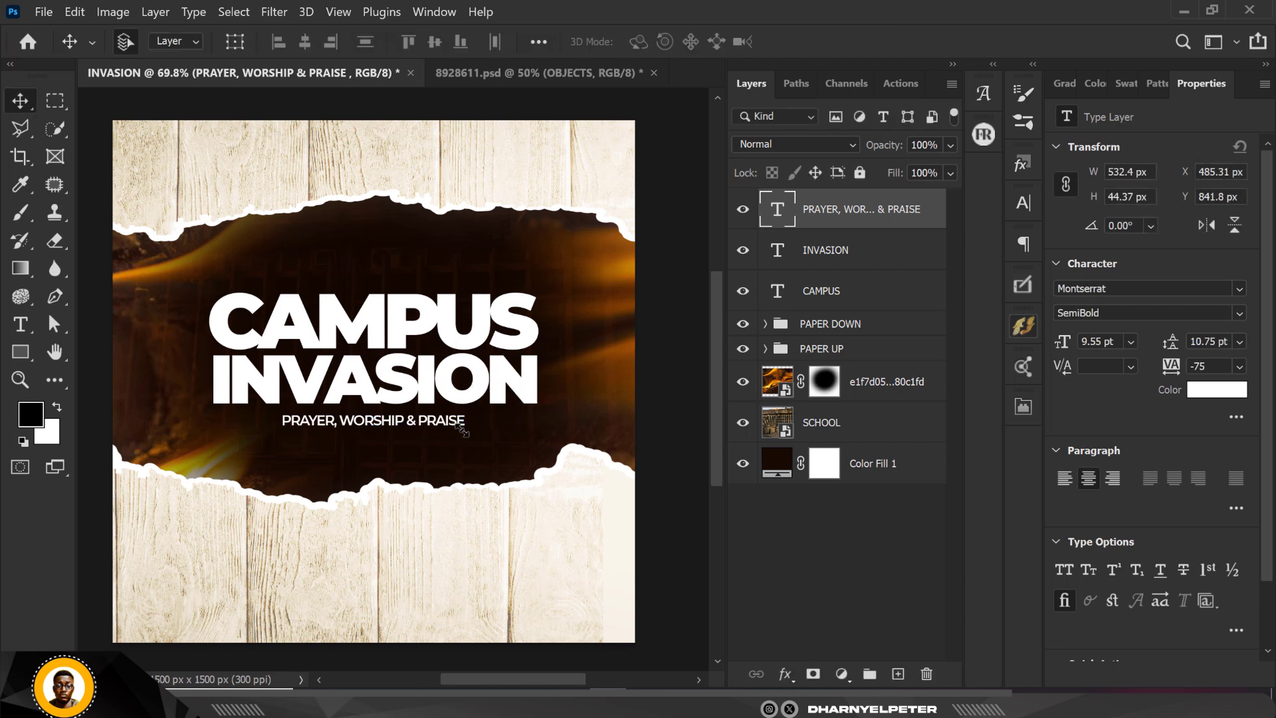
{"action": "key", "text": "Right"}
{"action": "key", "text": "Right"}
{"action": "key", "text": "Right"}
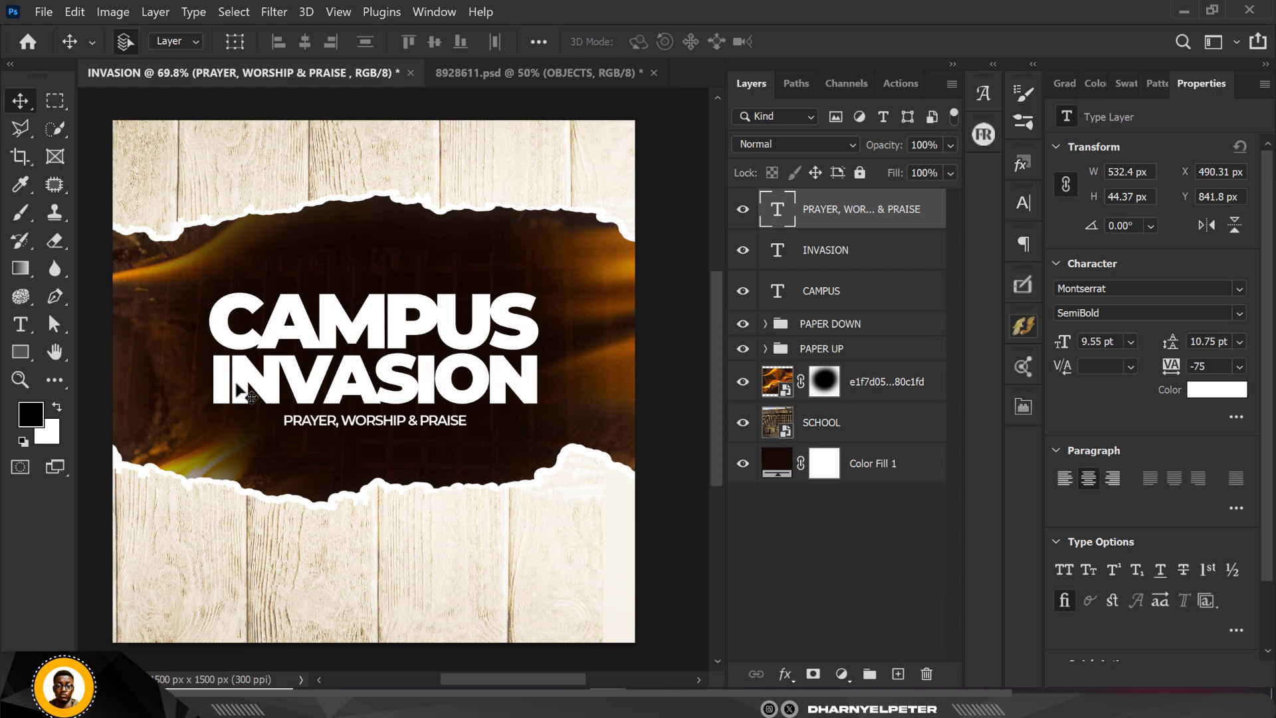
Enlarge the PRAYER, WORSHIP & PRAISE tagline further to about 588 px wide, keeping it centred under INVASION.
{"action": "scroll", "coordinate": [324, 408], "scroll_direction": "up", "scroll_amount": 2}
{"action": "scroll", "coordinate": [326, 411], "scroll_direction": "down", "scroll_amount": 3}
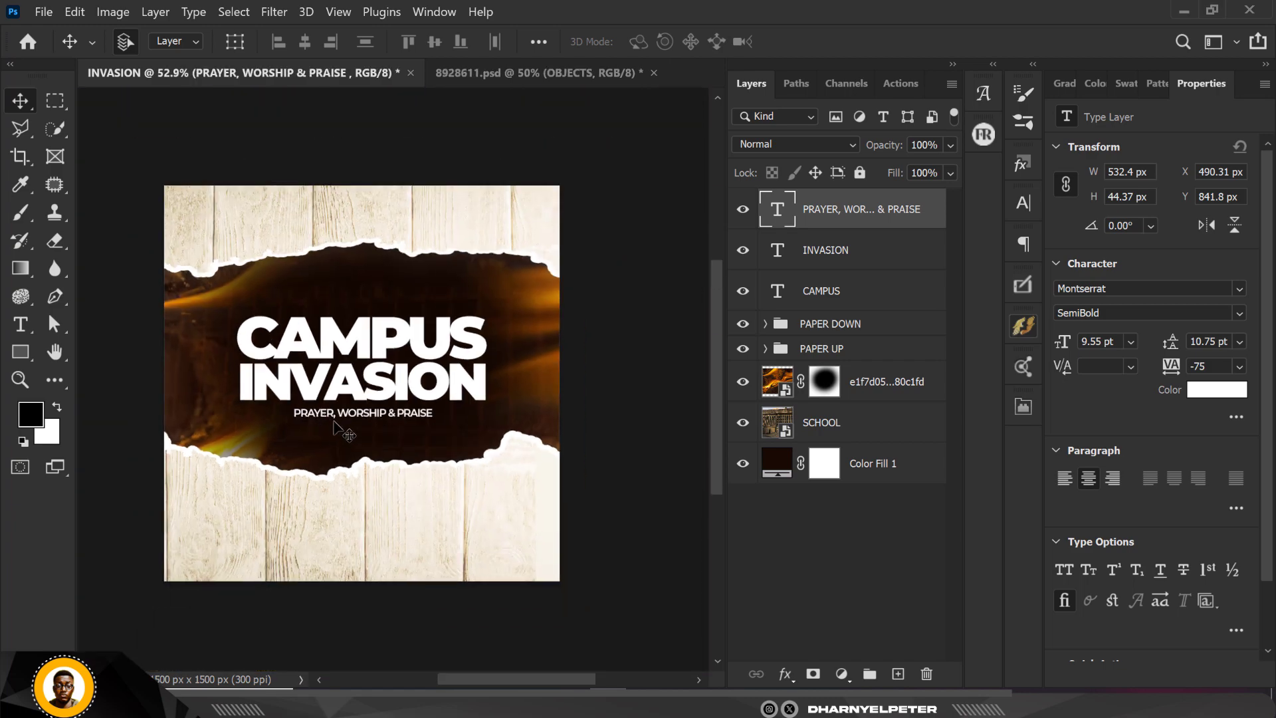
{"action": "key", "text": "ctrl+t"}
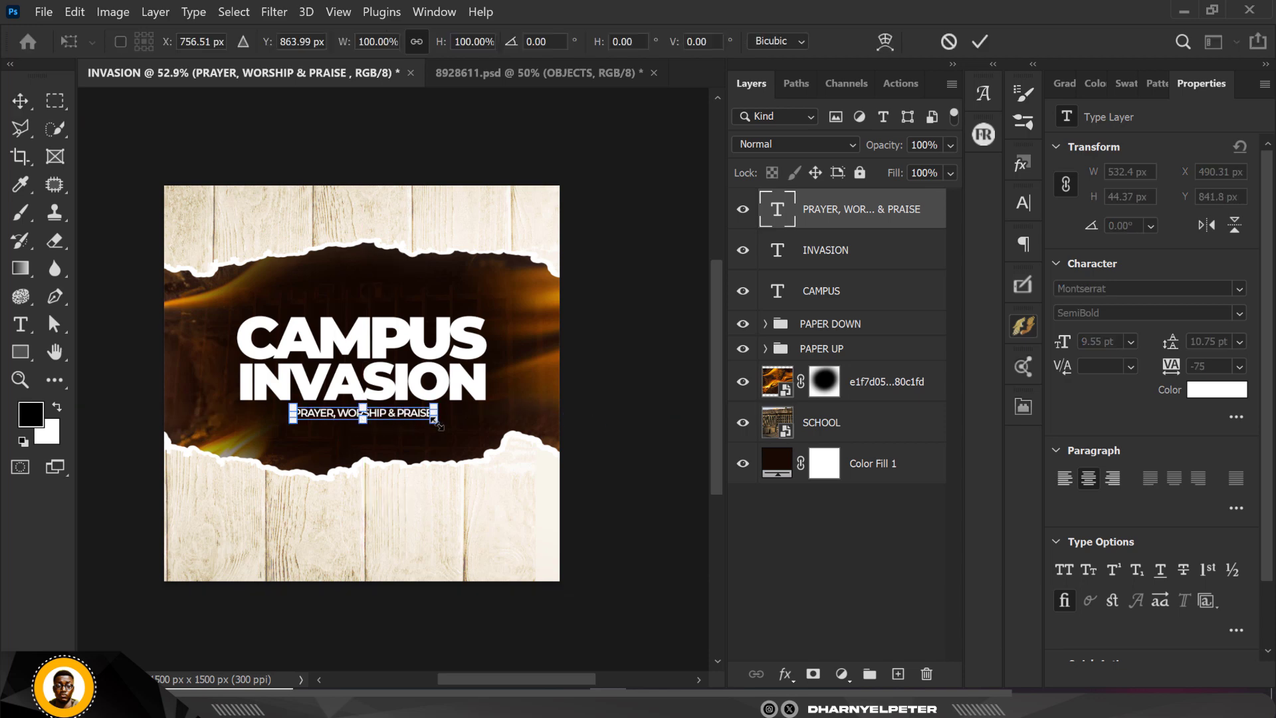
{"action": "left_click_drag", "start_coordinate": [437, 426], "coordinate": [447, 427]}
{"action": "key", "text": "Return"}
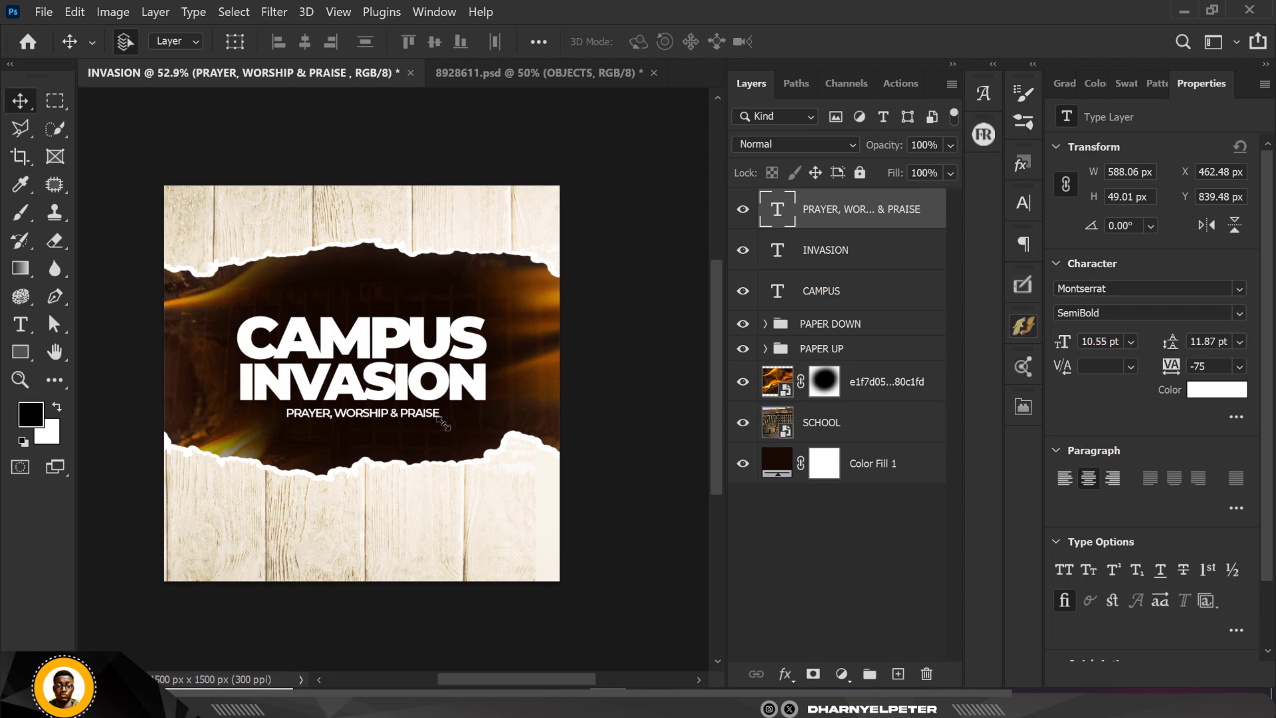
Duplicate the PRAYER, WORSHIP & PRAISE tagline and place the copy just above the CAMPUS title line.
{"action": "key", "text": "ctrl"}
{"action": "key", "text": "ctrl+j"}
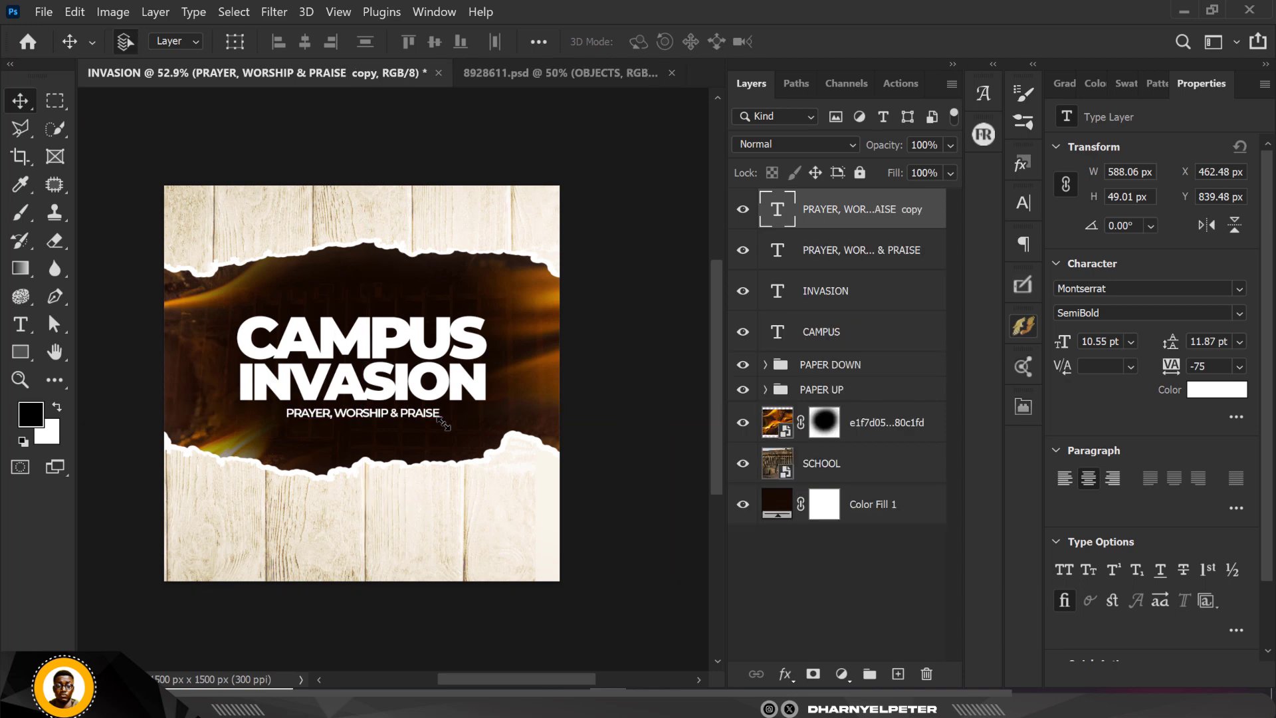
{"action": "scroll", "coordinate": [420, 399], "scroll_direction": "up", "scroll_amount": 3}
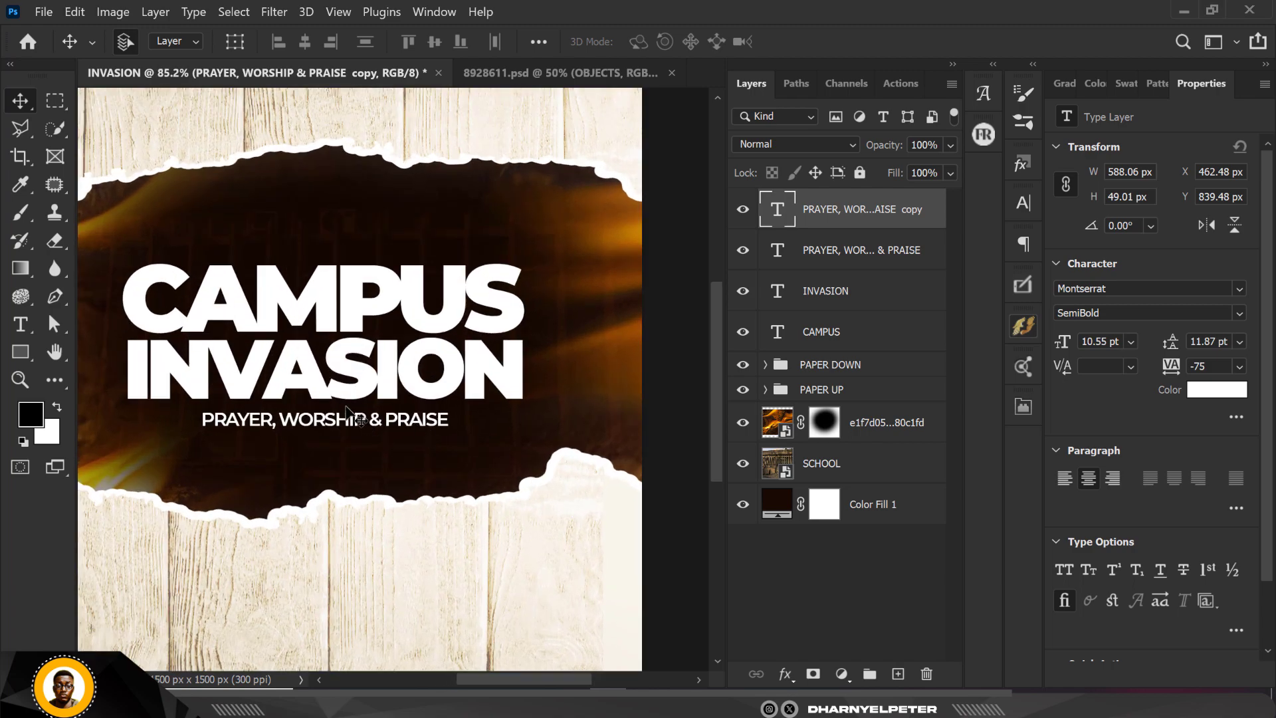
{"action": "scroll", "coordinate": [357, 418], "scroll_direction": "down", "scroll_amount": 1}
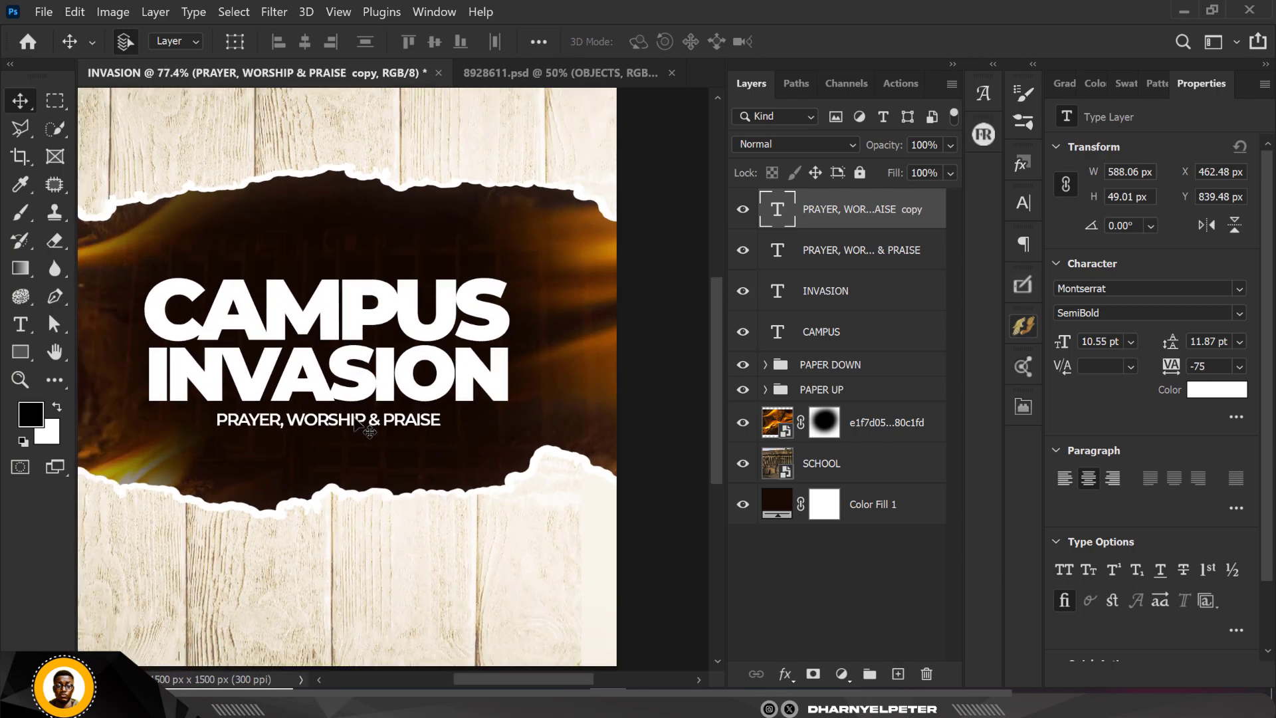
{"action": "left_click_drag", "start_coordinate": [356, 419], "coordinate": [358, 262]}
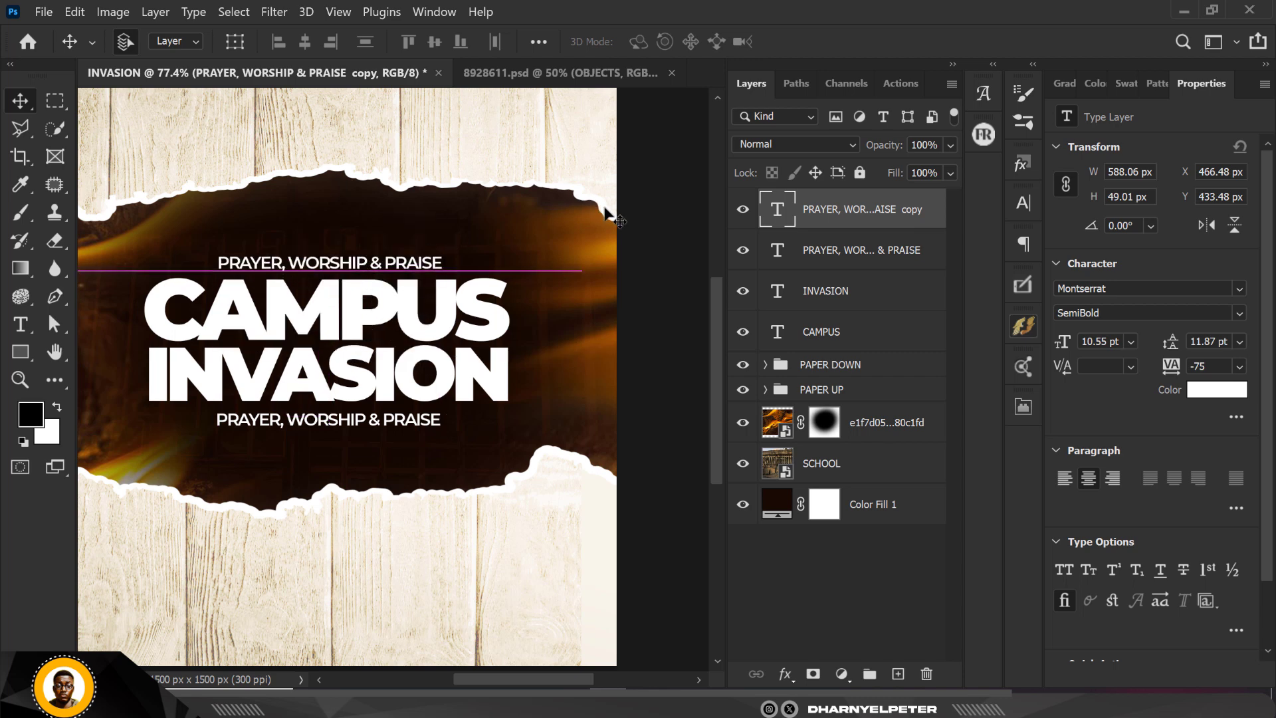
Replace the wording of the upper tagline copy with UNILAG.
{"action": "double_click", "coordinate": [787, 212]}
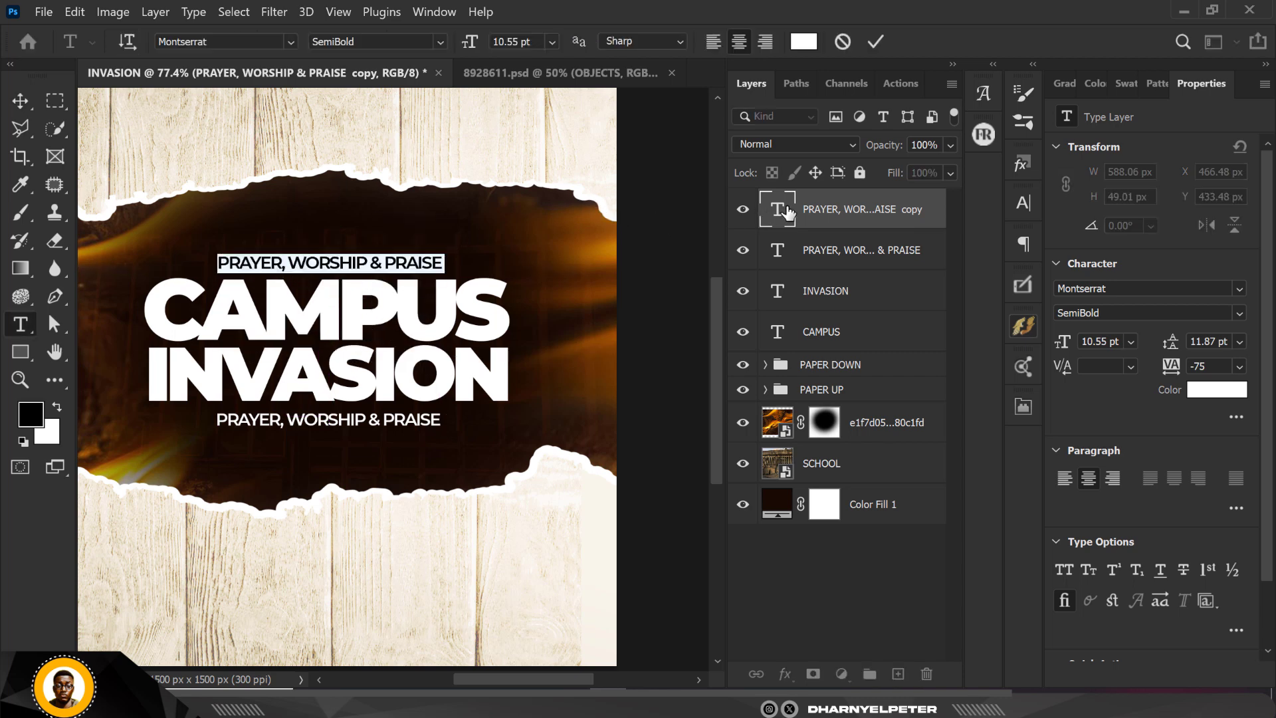
{"action": "left_click", "coordinate": [338, 263]}
{"action": "key", "text": "ctrl+a"}
{"action": "type", "text": "UNILAG"}
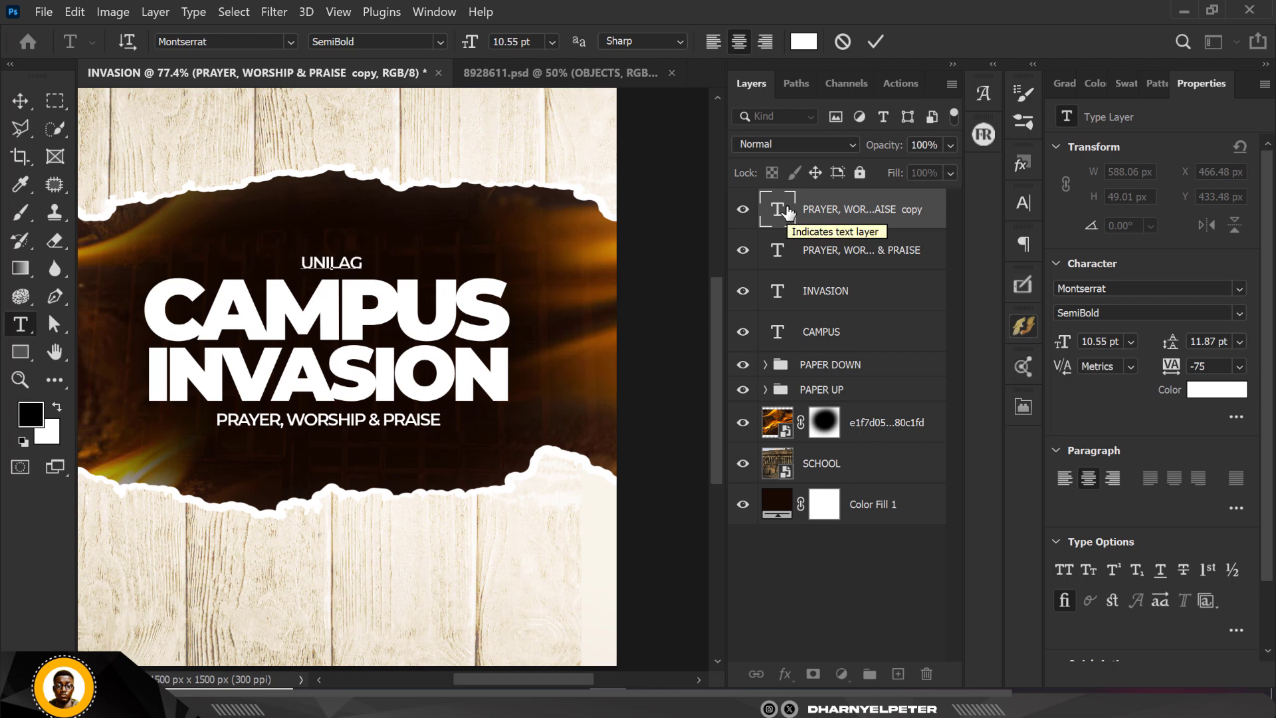
{"action": "key", "text": "ctrl"}
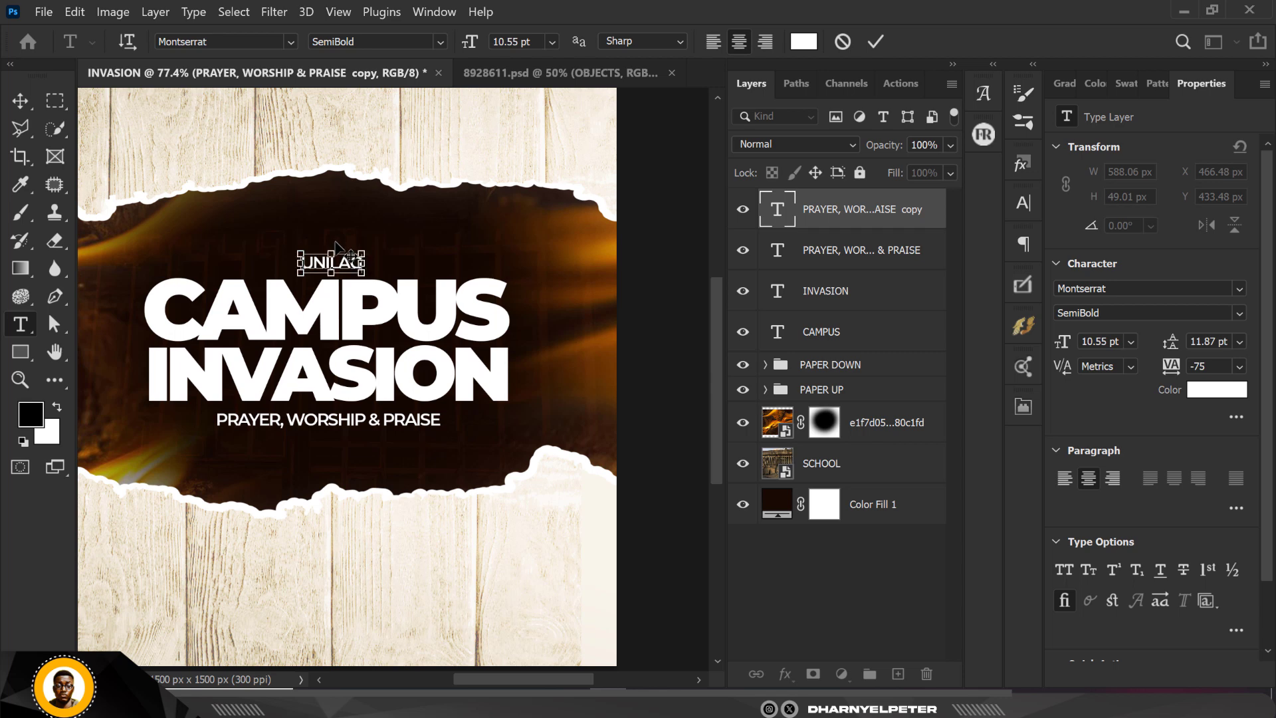
Set the font size of the UNILAG text to 14 pt.
{"action": "key", "text": "ctrl+a"}
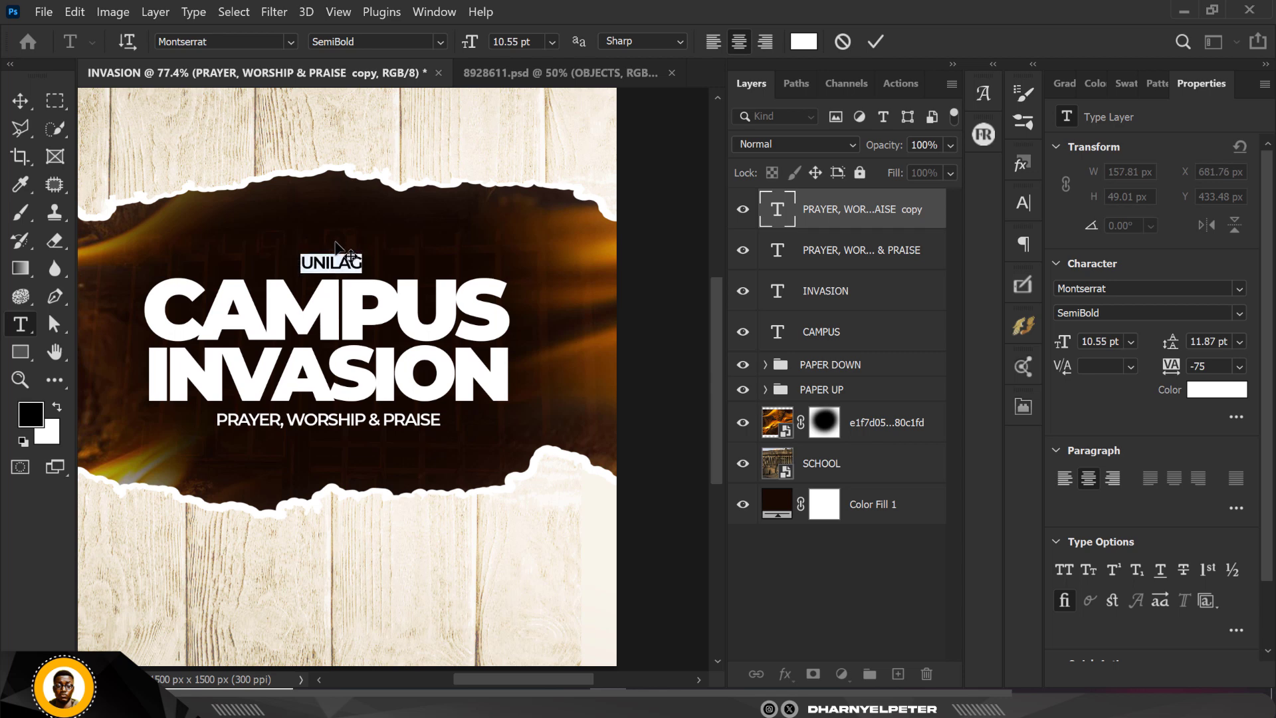
{"action": "left_click", "coordinate": [1131, 341]}
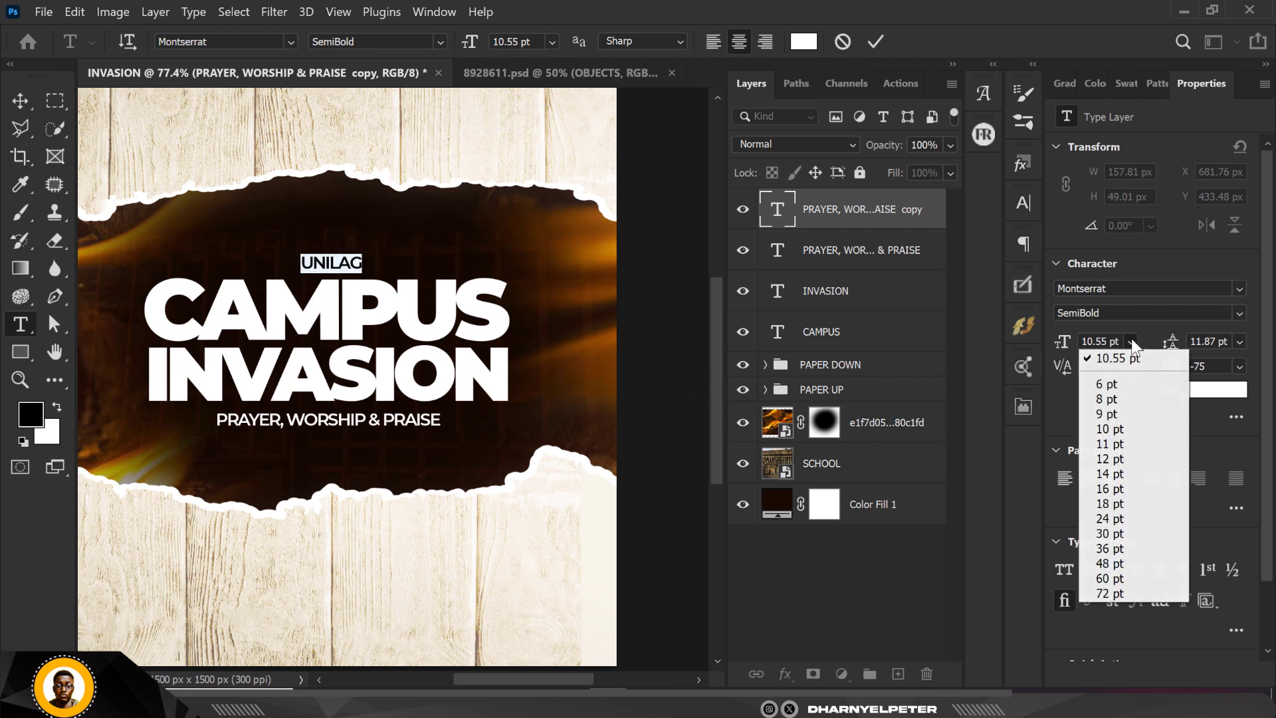
{"action": "left_click", "coordinate": [1109, 474]}
{"action": "left_click", "coordinate": [1109, 474]}
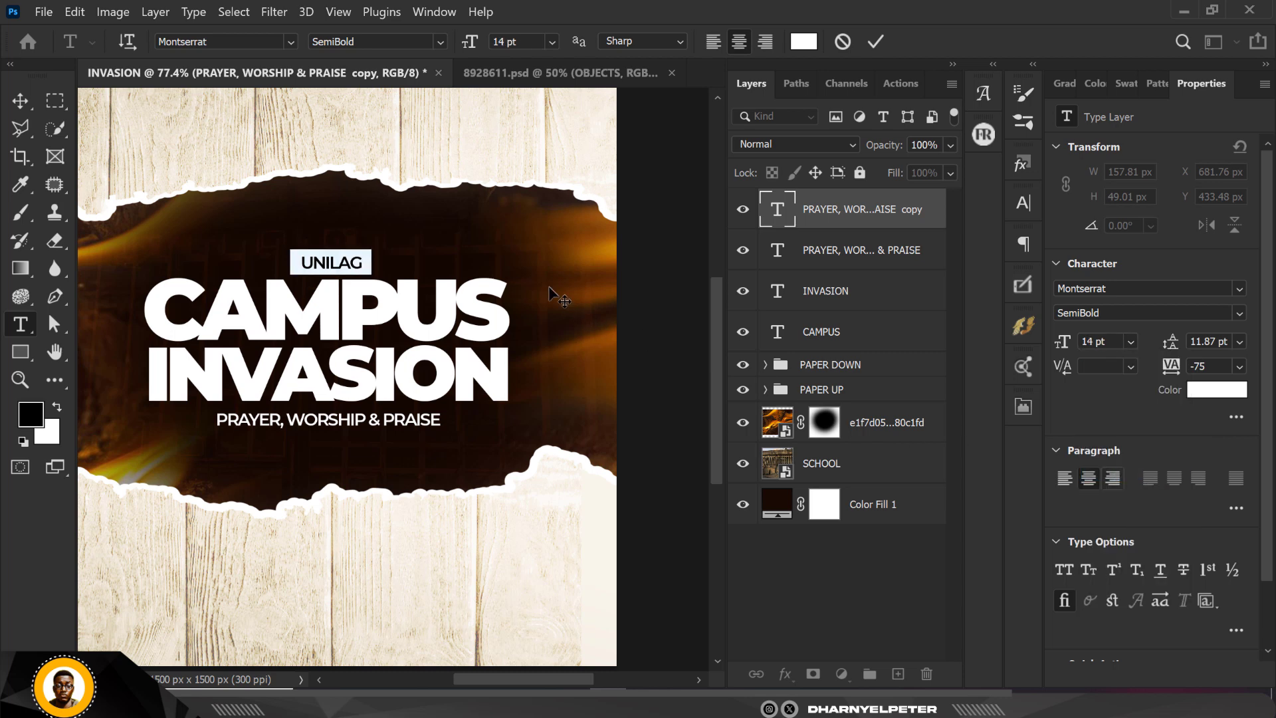
{"action": "left_click", "coordinate": [341, 260]}
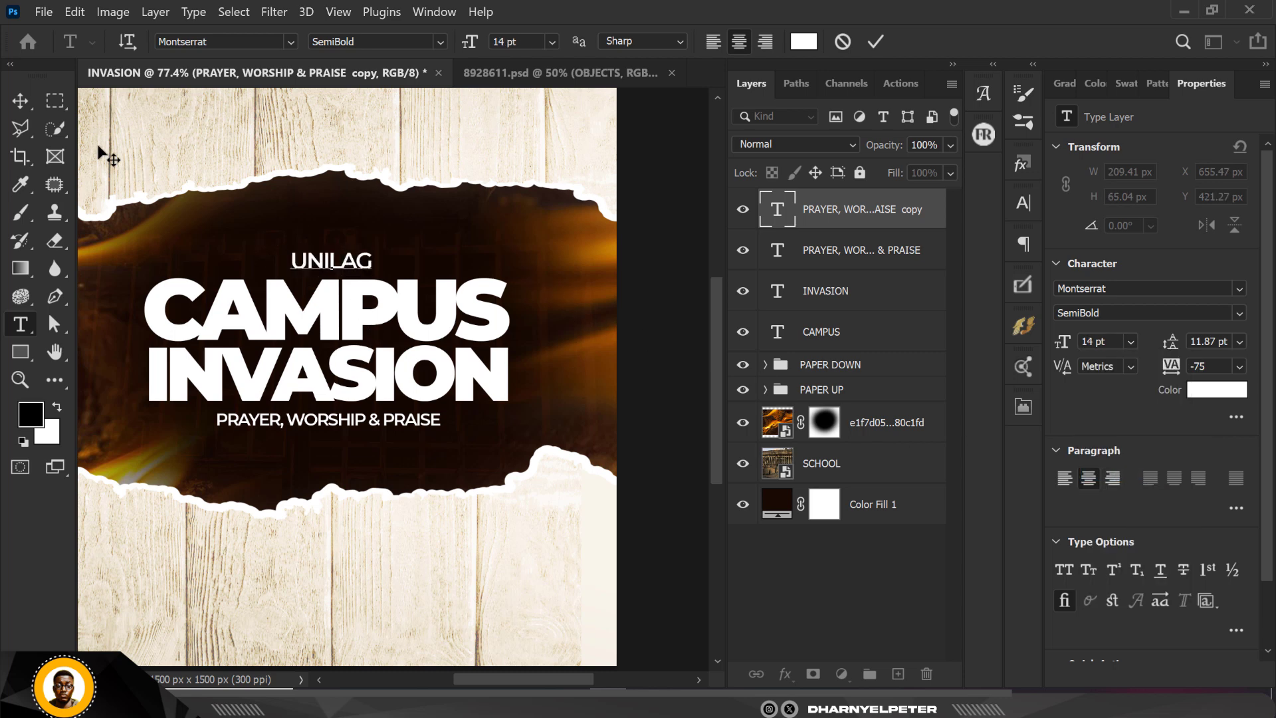
{"action": "left_click", "coordinate": [16, 105]}
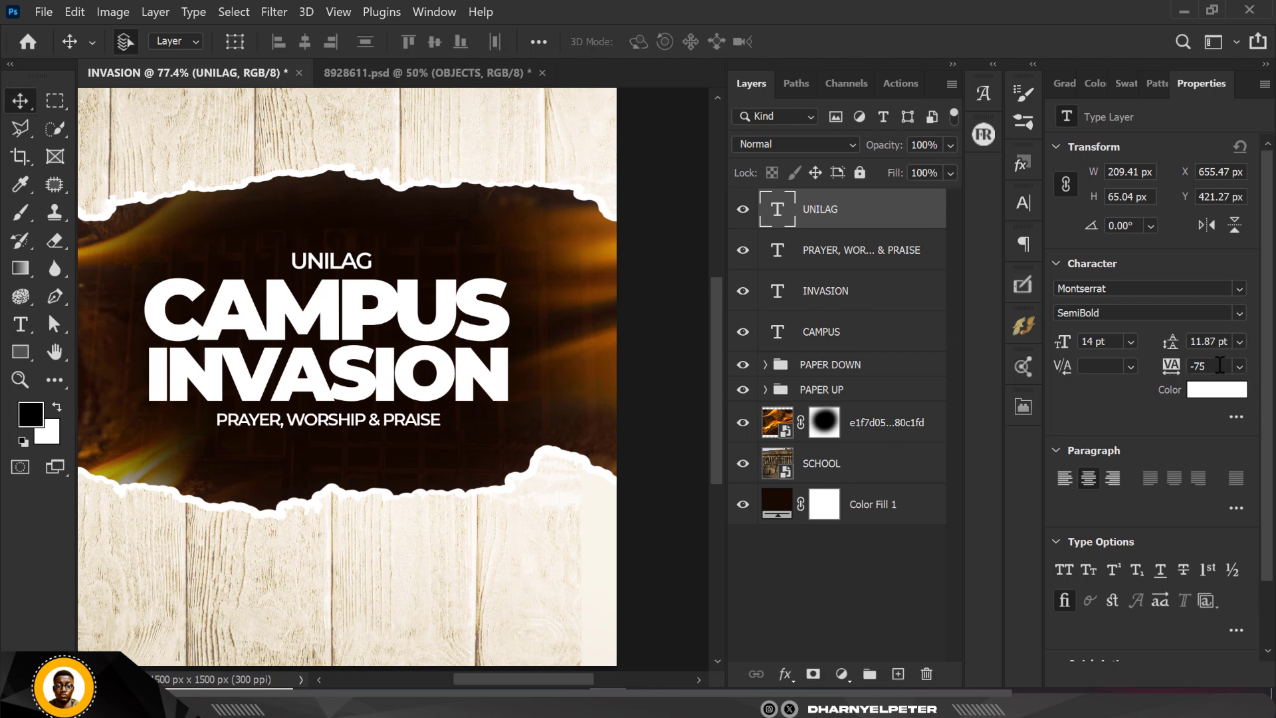
Set the tracking of the UNILAG text to 500 and shift the line about 20 px left to centre it above CAMPUS.
{"action": "left_click", "coordinate": [1221, 365]}
{"action": "type", "text": "500"}
{"action": "key", "text": "Return"}
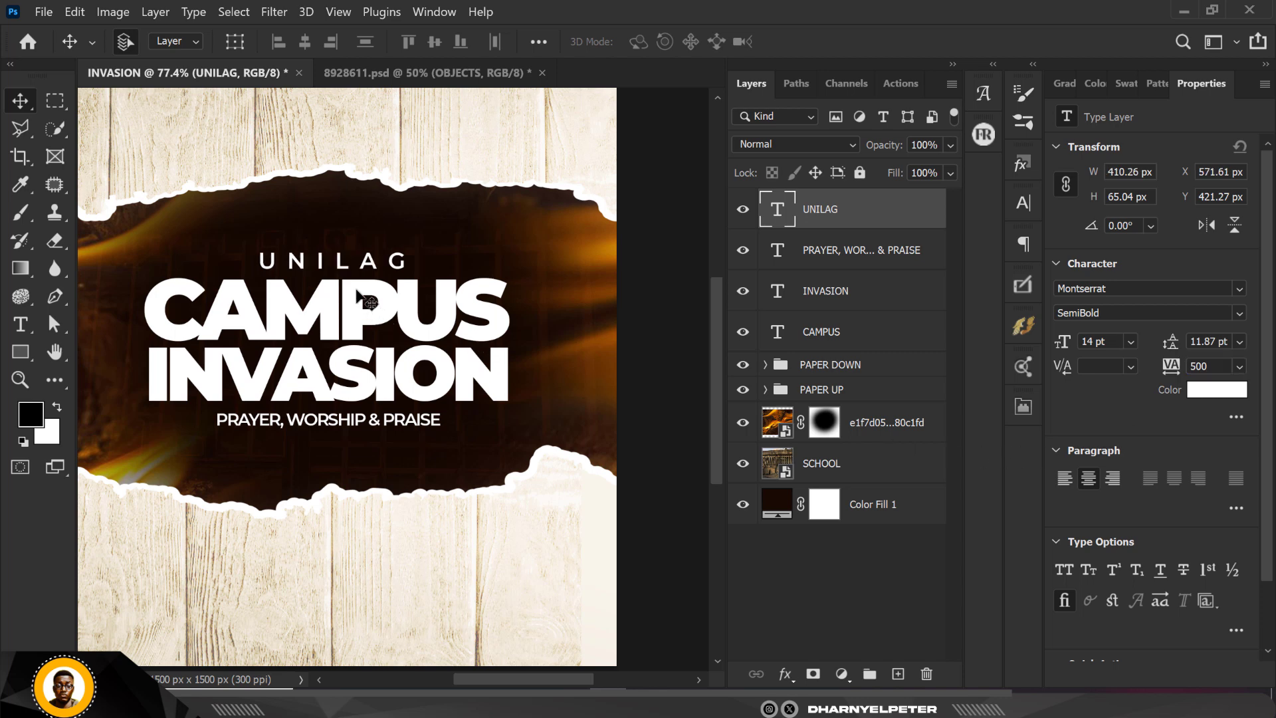
{"action": "key", "text": "shift+Left"}
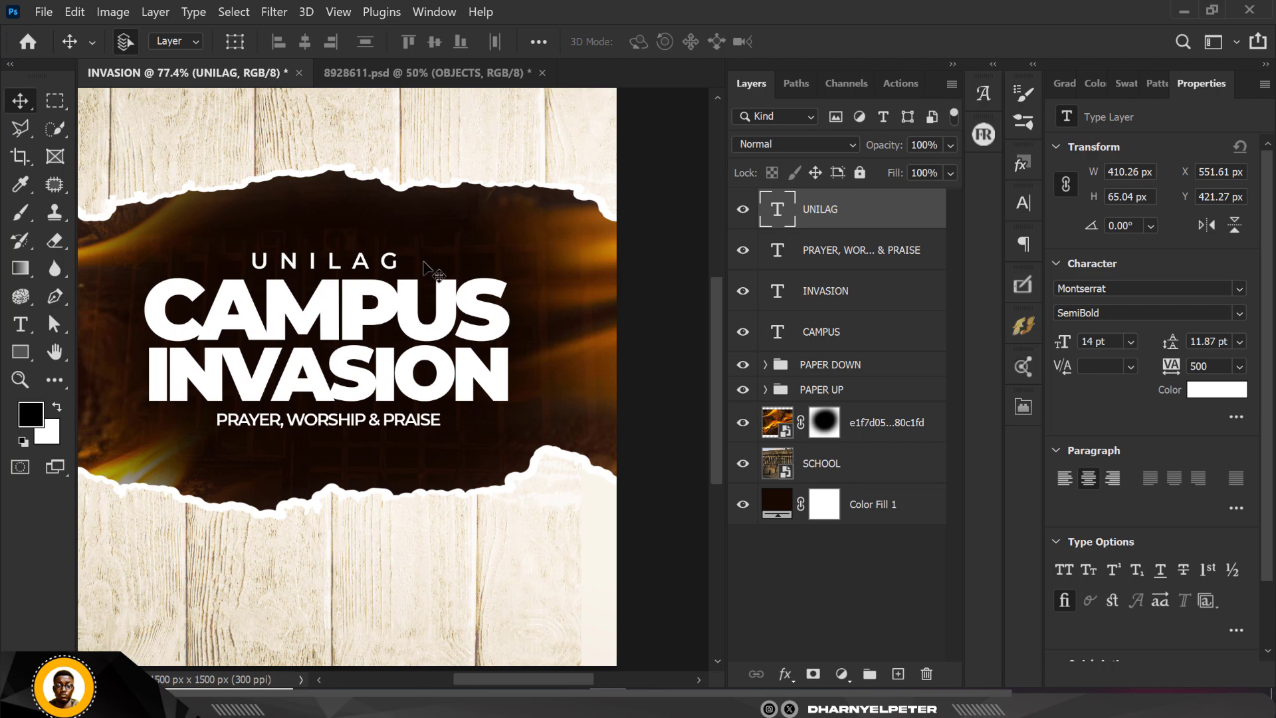
Convert the INVASION and CAMPUS text layers to shapes and merge them into one shape layer.
{"action": "scroll", "coordinate": [424, 262], "scroll_direction": "down", "scroll_amount": 1}
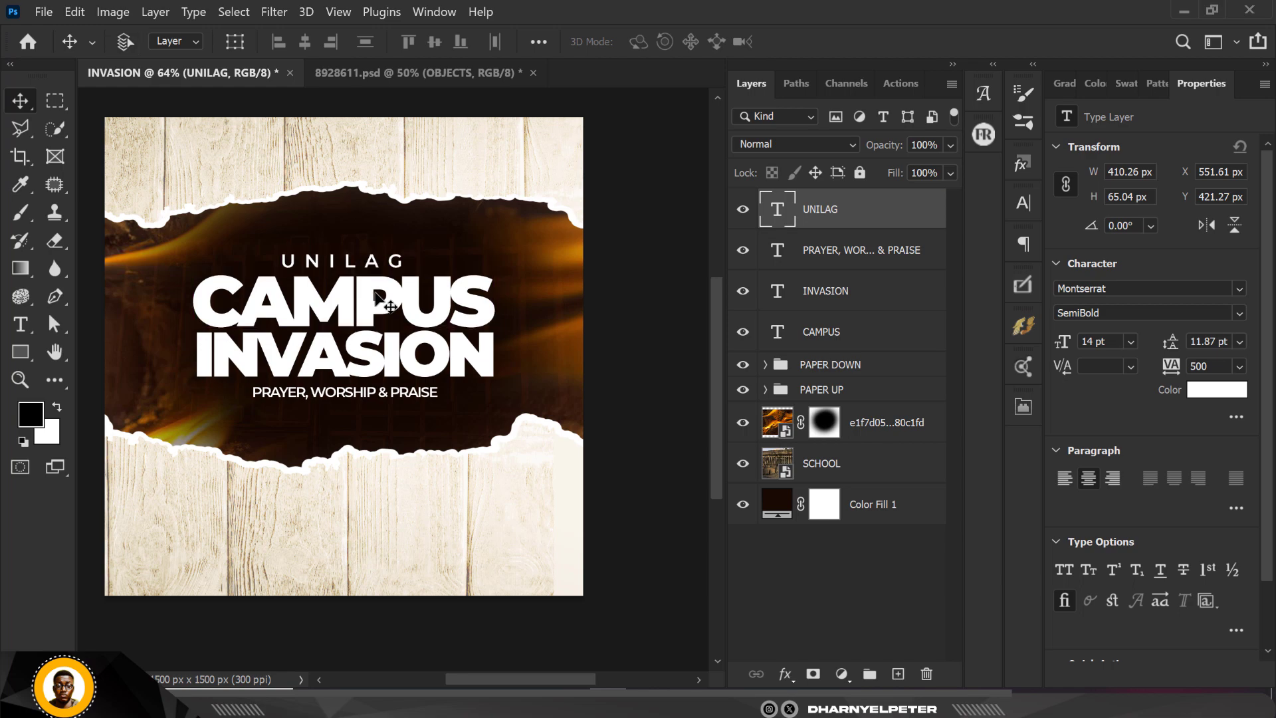
{"action": "scroll", "coordinate": [376, 299], "scroll_direction": "up", "scroll_amount": 1}
{"action": "left_click", "coordinate": [837, 293]}
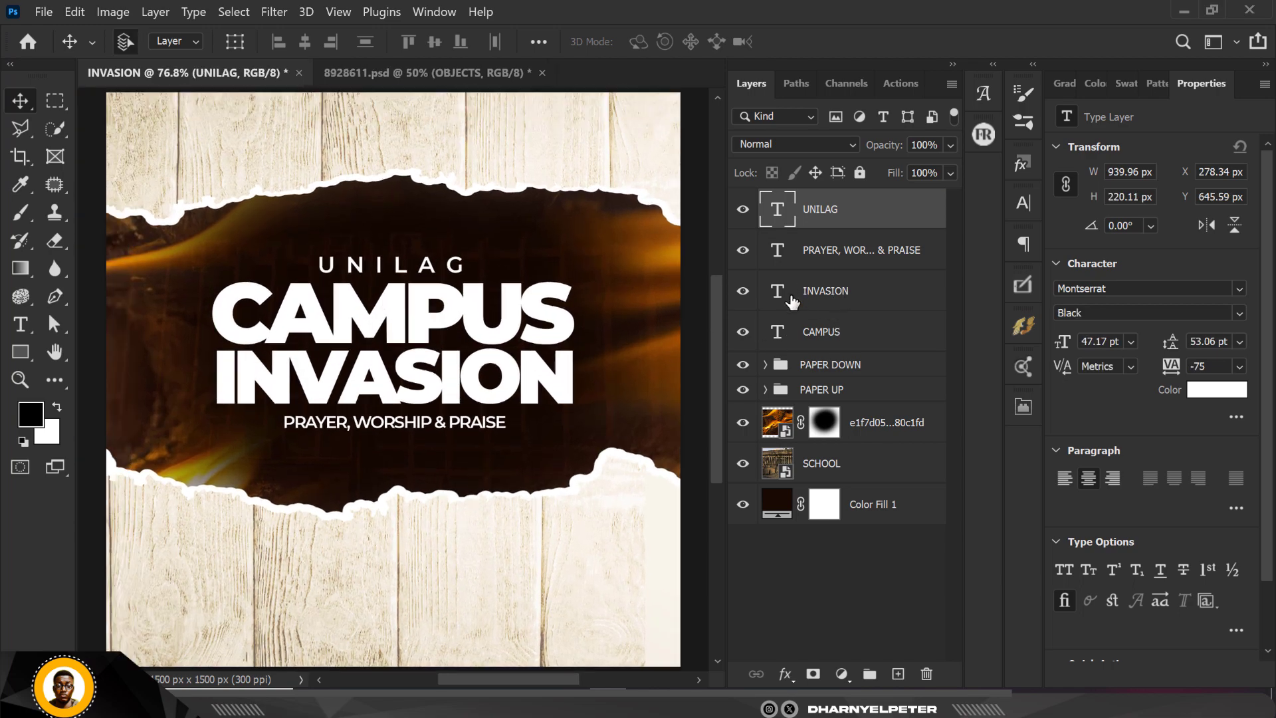
{"action": "left_click", "coordinate": [828, 337], "text": "shift"}
{"action": "right_click", "coordinate": [827, 334]}
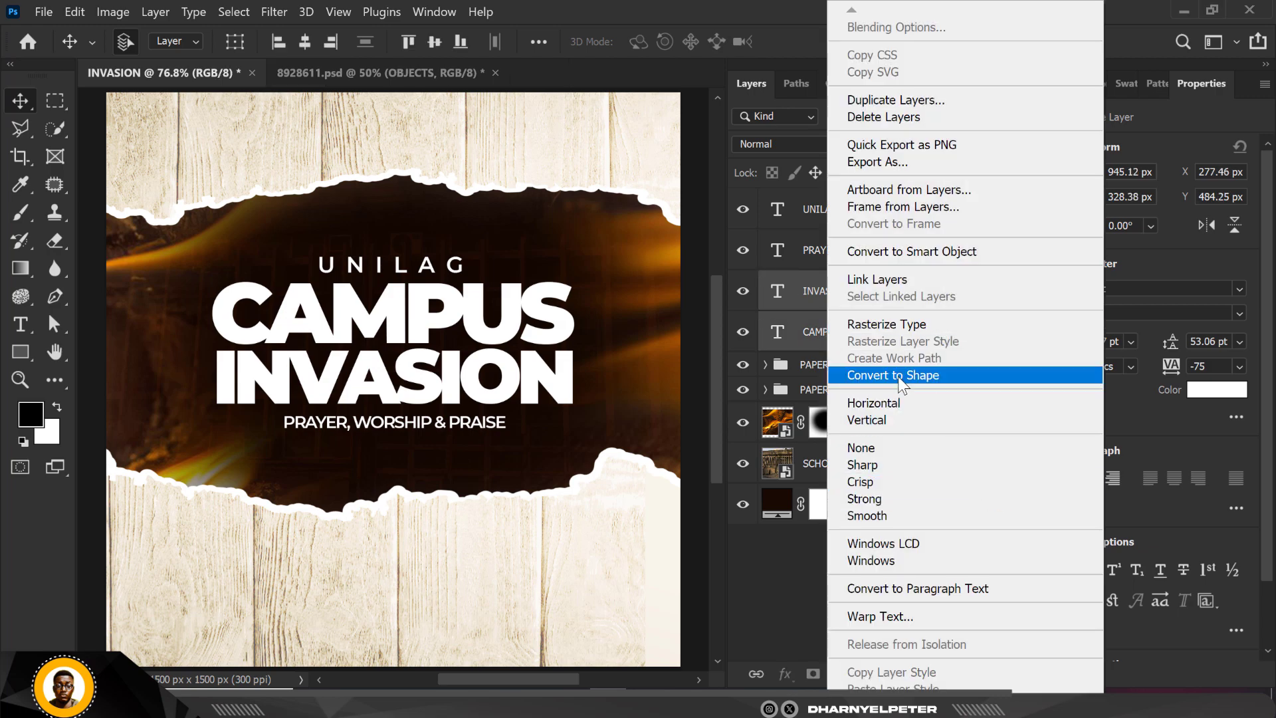
{"action": "left_click", "coordinate": [898, 373]}
{"action": "right_click", "coordinate": [881, 339]}
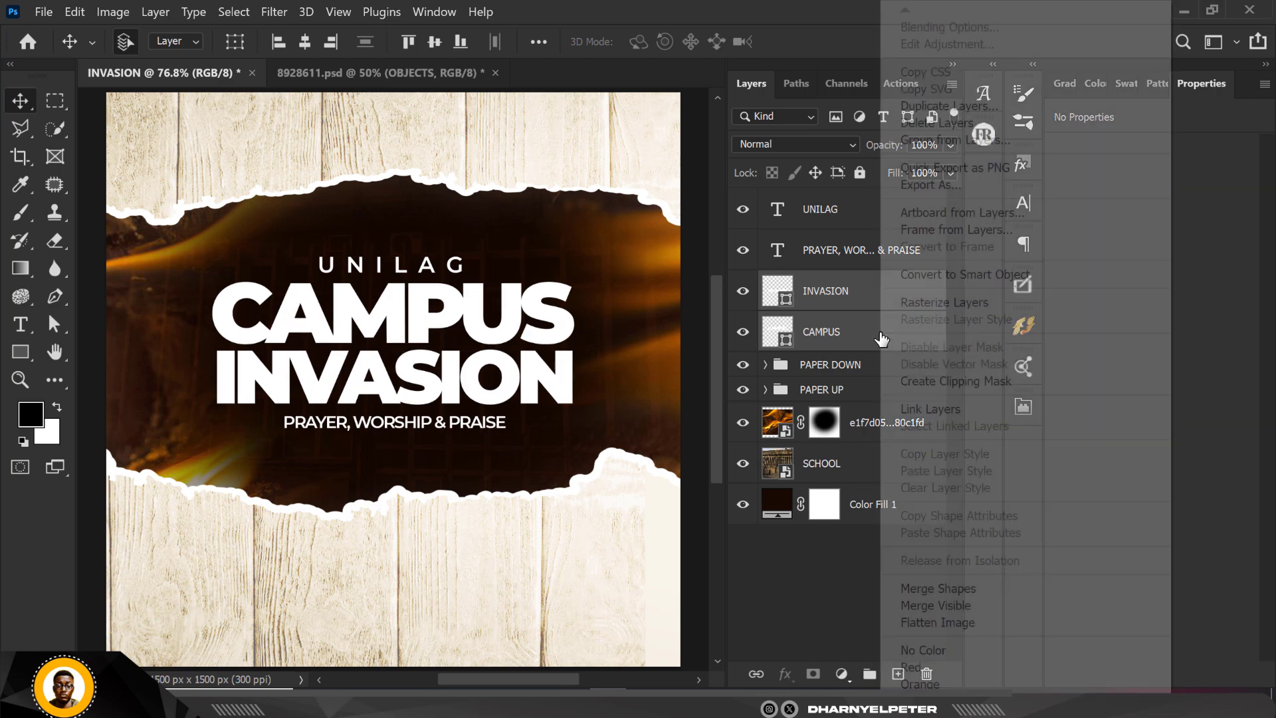
{"action": "left_click", "coordinate": [974, 588]}
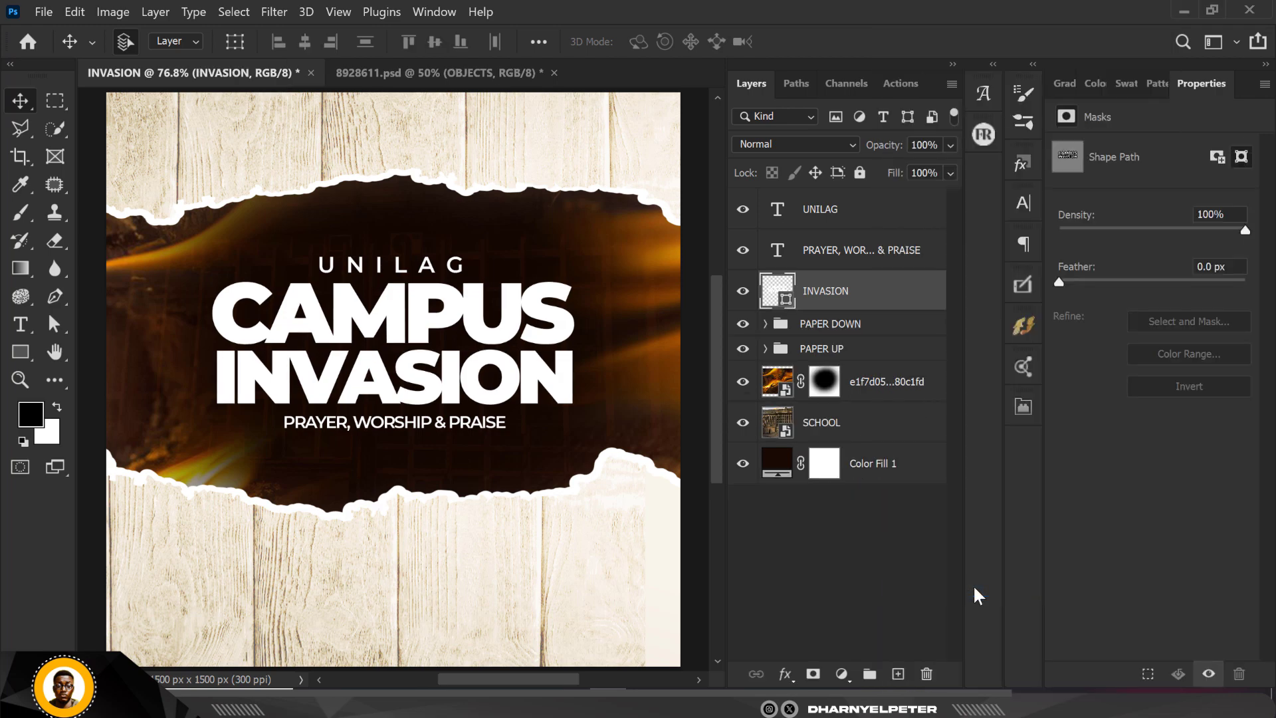
Check the merged CAMPUS INVASION shape by toggling its visibility, and close 8928611.psd without saving.
{"action": "left_click", "coordinate": [743, 291]}
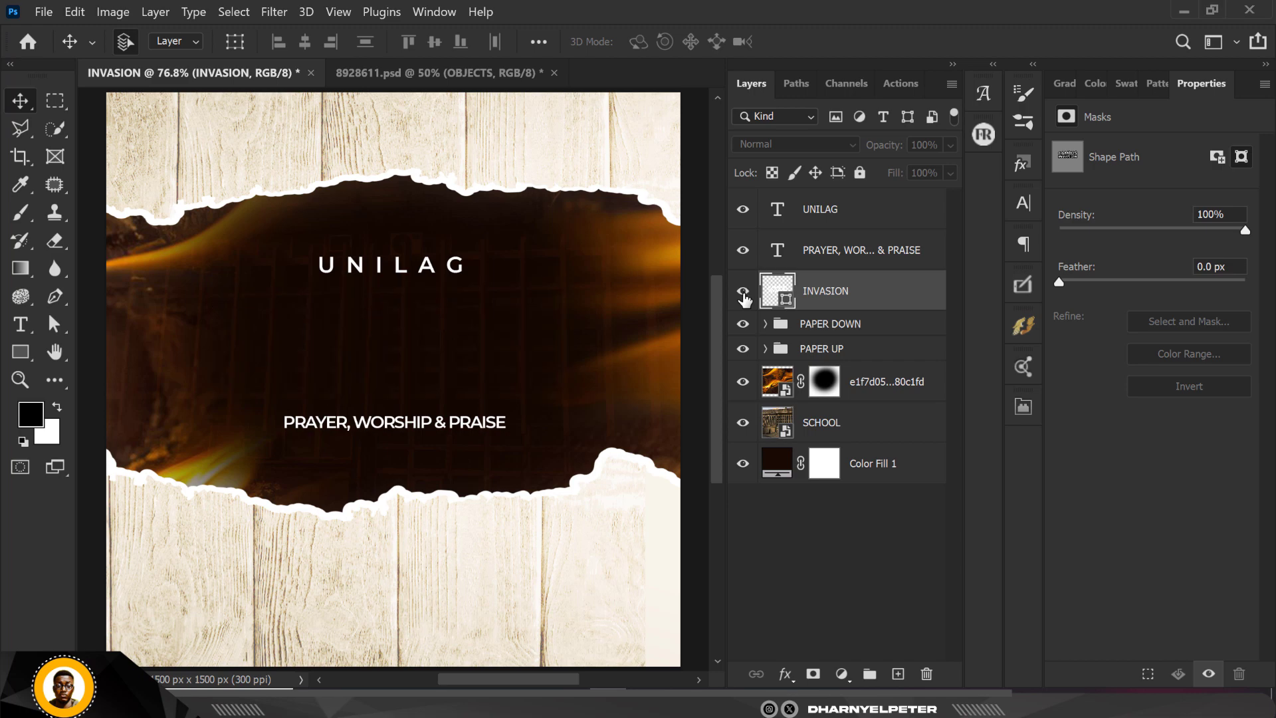
{"action": "left_click", "coordinate": [743, 290]}
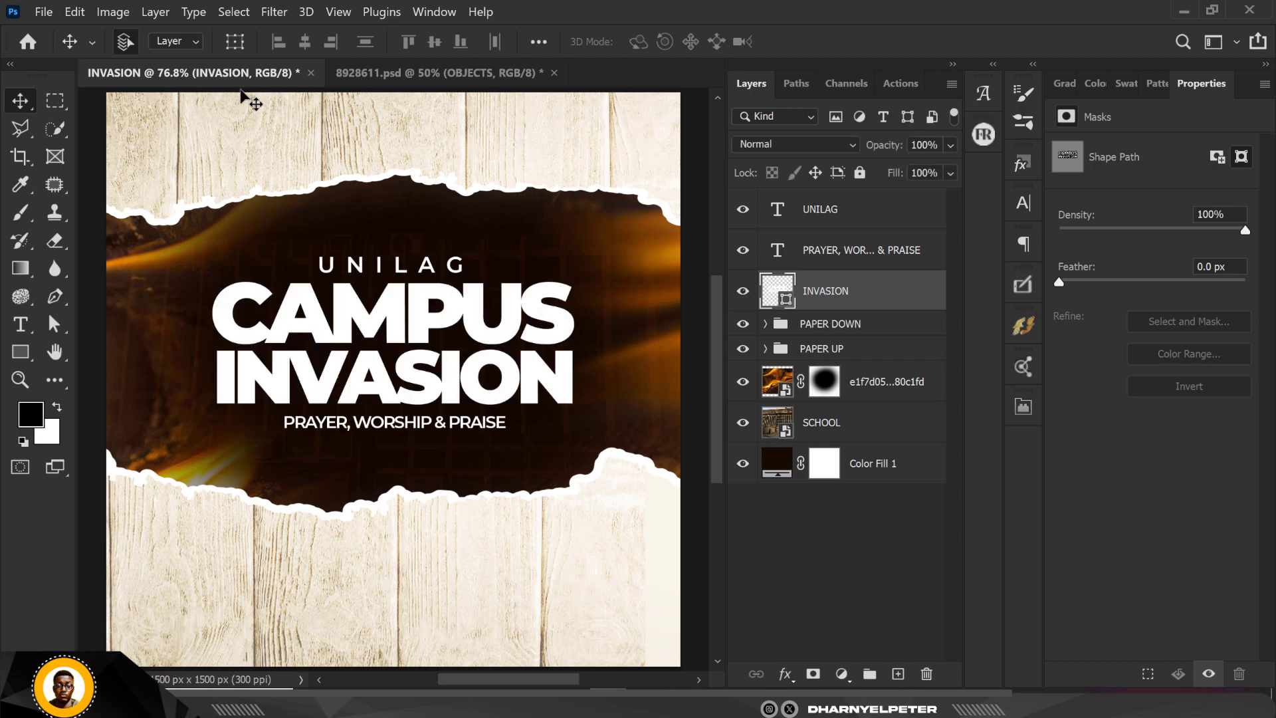
{"action": "left_click", "coordinate": [413, 71]}
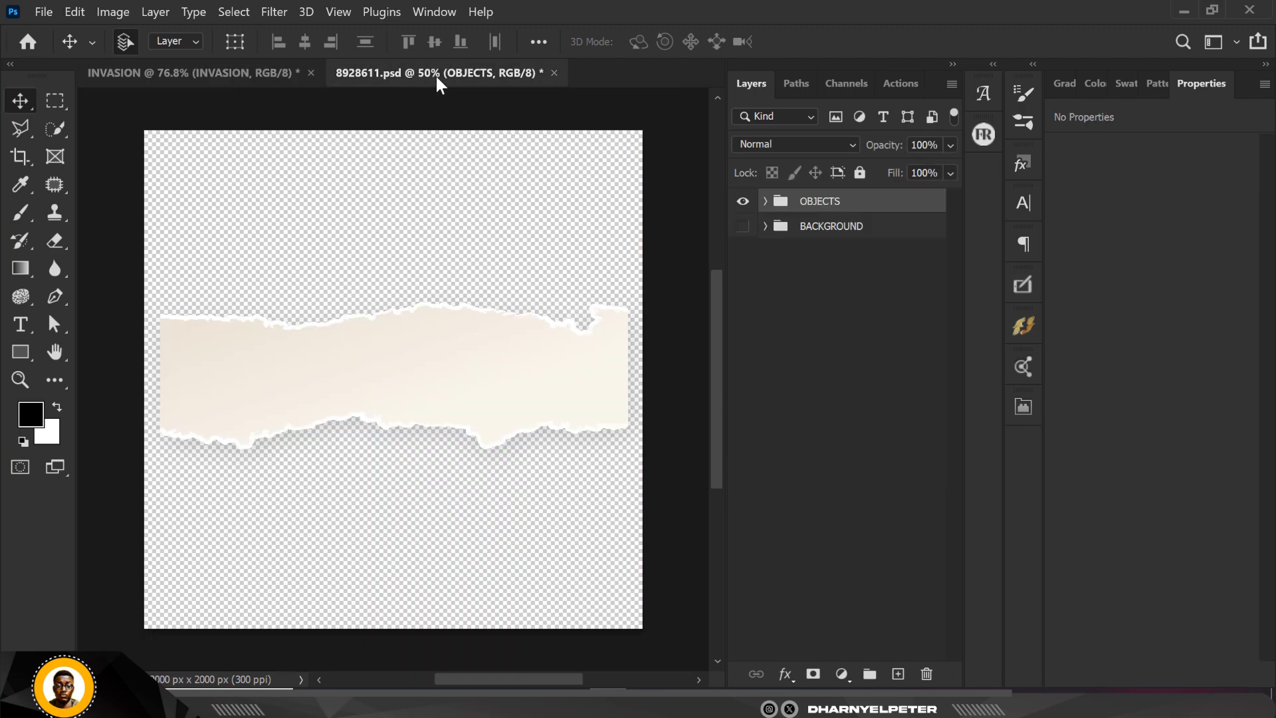
{"action": "left_click", "coordinate": [554, 73]}
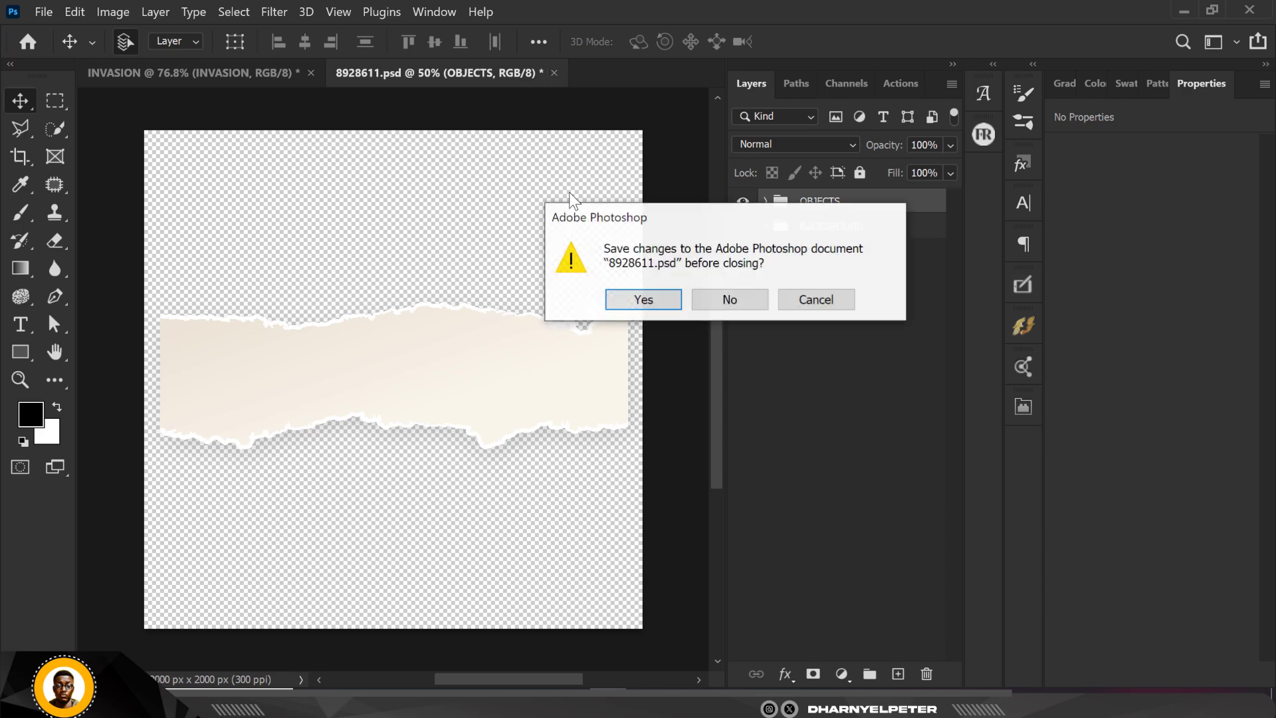
{"action": "left_click", "coordinate": [721, 299]}
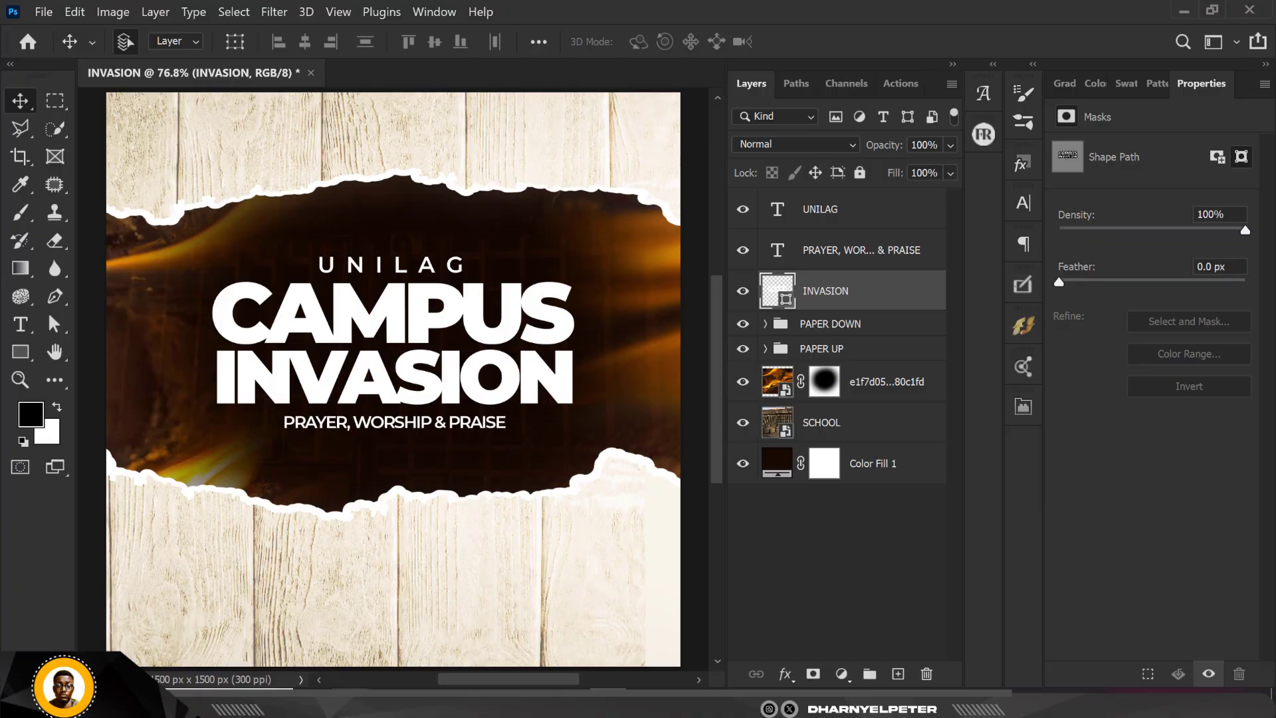
Place the ELEMENT 23 image from the INVASION folder above the merged title shape and clip it to that shape.
{"action": "key", "text": "alt+Tab"}
{"action": "left_click", "coordinate": [888, 147]}
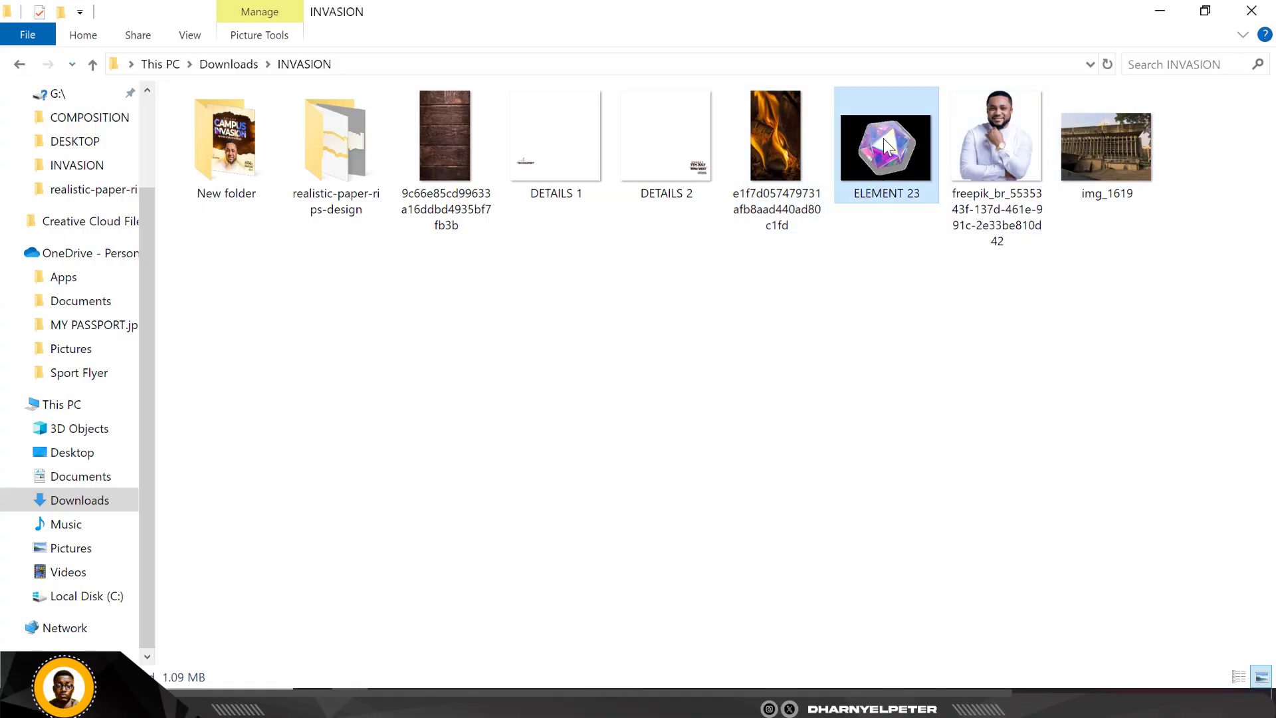
{"action": "left_click_drag", "start_coordinate": [887, 146], "coordinate": [457, 219]}
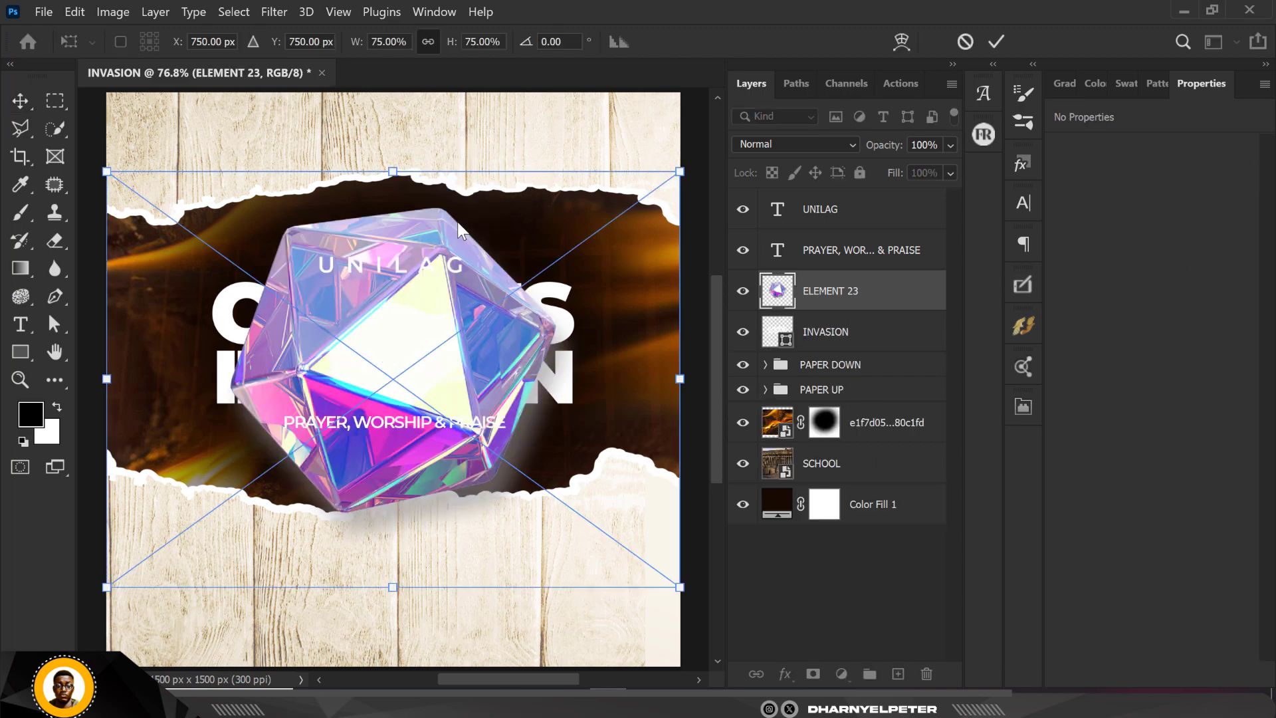
{"action": "key", "text": "Return"}
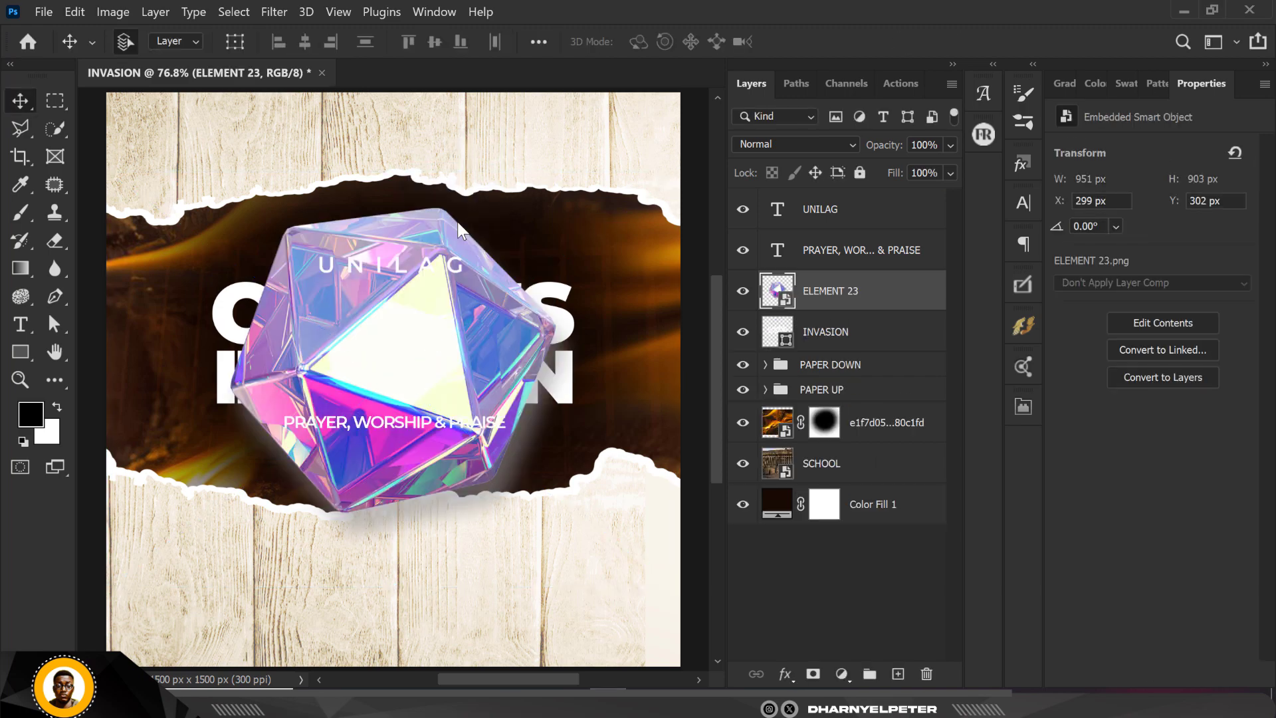
{"action": "right_click", "coordinate": [881, 307]}
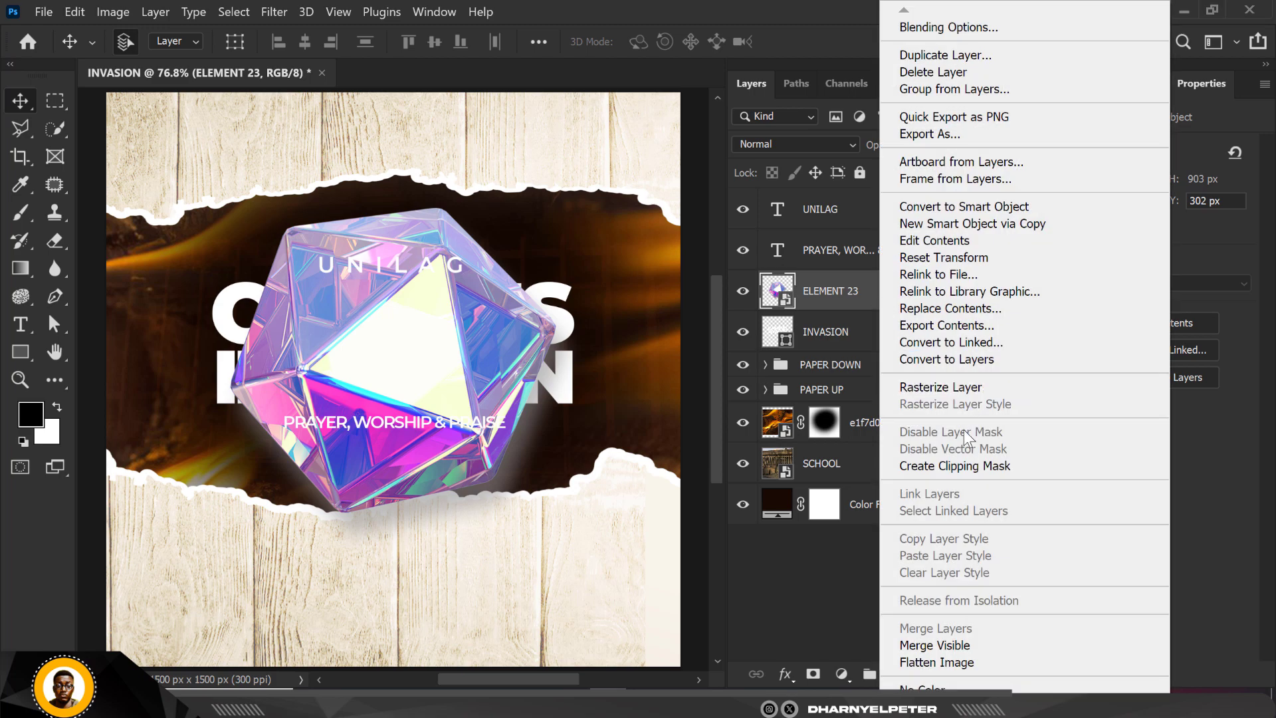
{"action": "left_click", "coordinate": [968, 466]}
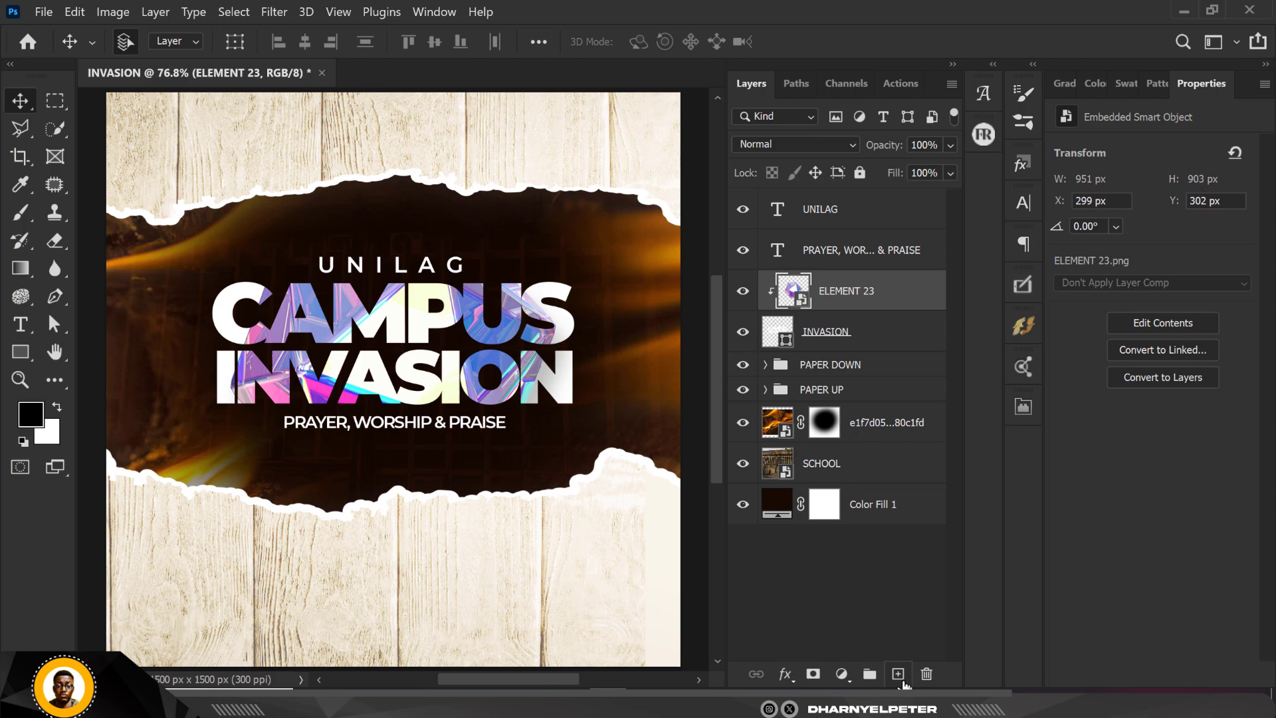
Add a Hue/Saturation adjustment layer above ELEMENT 23 and clip it to the title.
{"action": "left_click", "coordinate": [842, 674]}
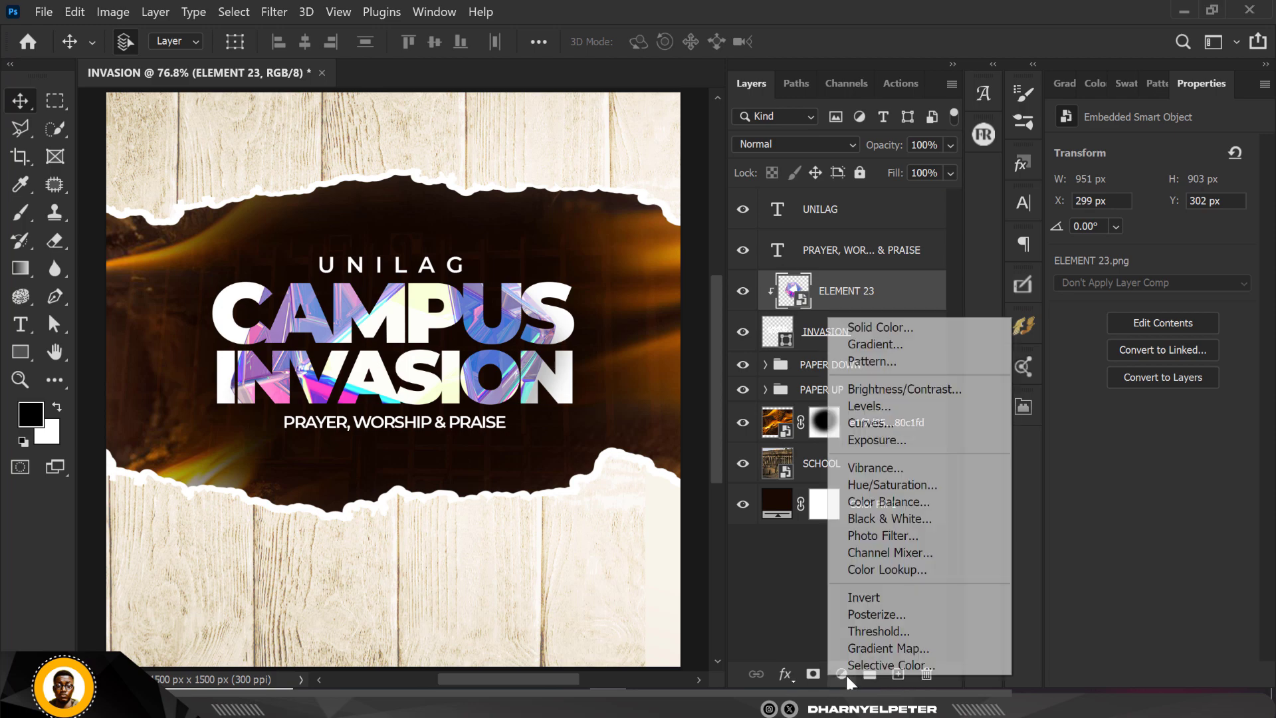
{"action": "left_click", "coordinate": [914, 494]}
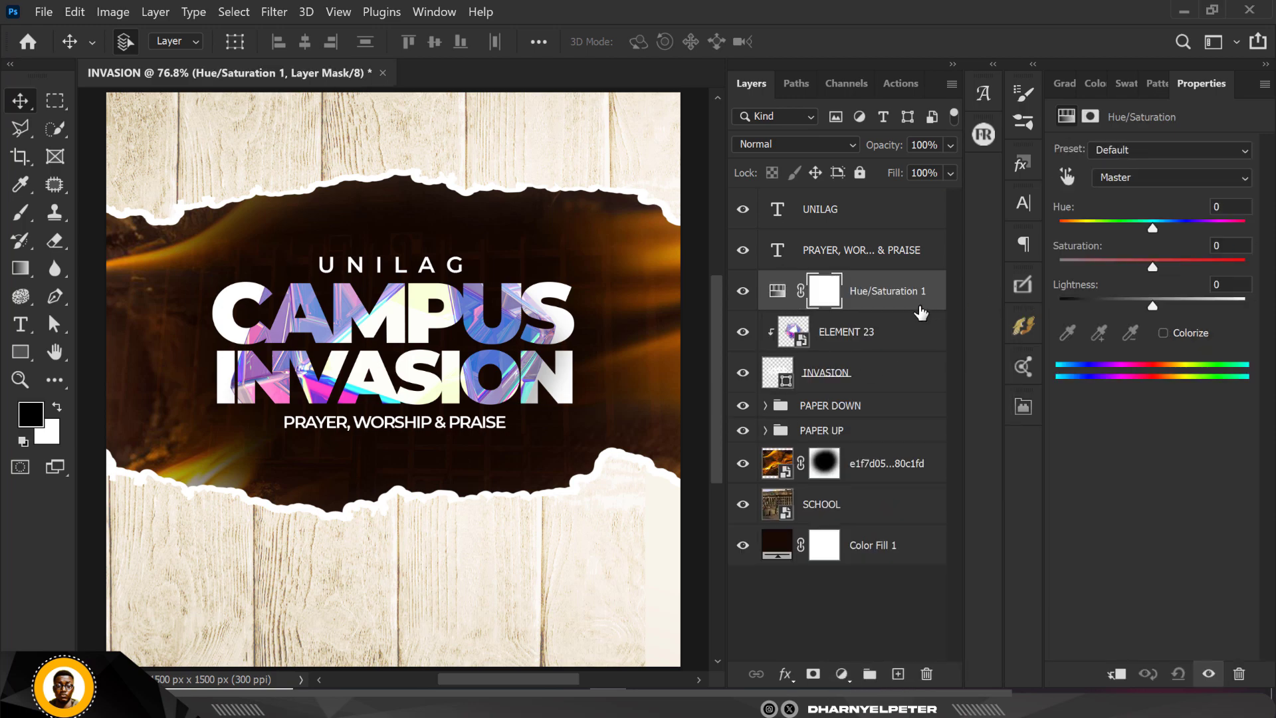
{"action": "right_click", "coordinate": [909, 311]}
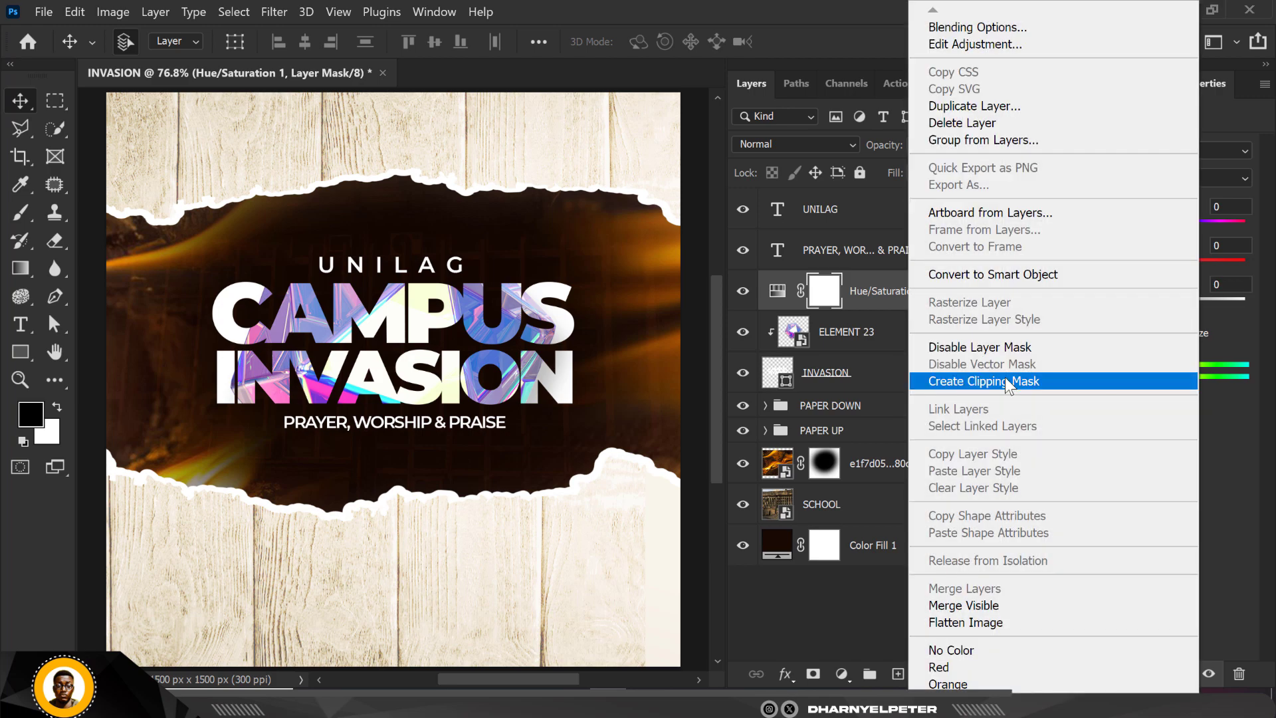
{"action": "left_click", "coordinate": [1005, 377]}
Set the title's Hue/Saturation adjustment to hue +44 and saturation +41.
{"action": "left_click_drag", "start_coordinate": [1150, 233], "coordinate": [1195, 228]}
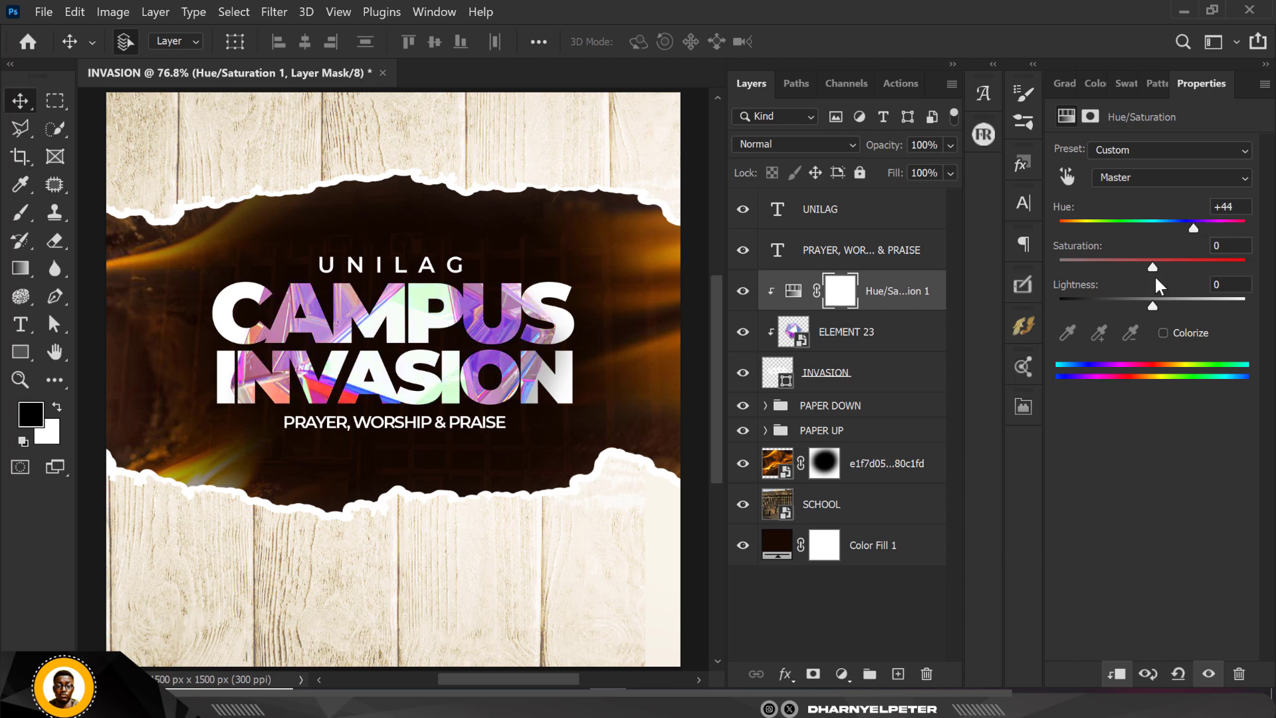
{"action": "left_click_drag", "start_coordinate": [1154, 268], "coordinate": [1217, 262]}
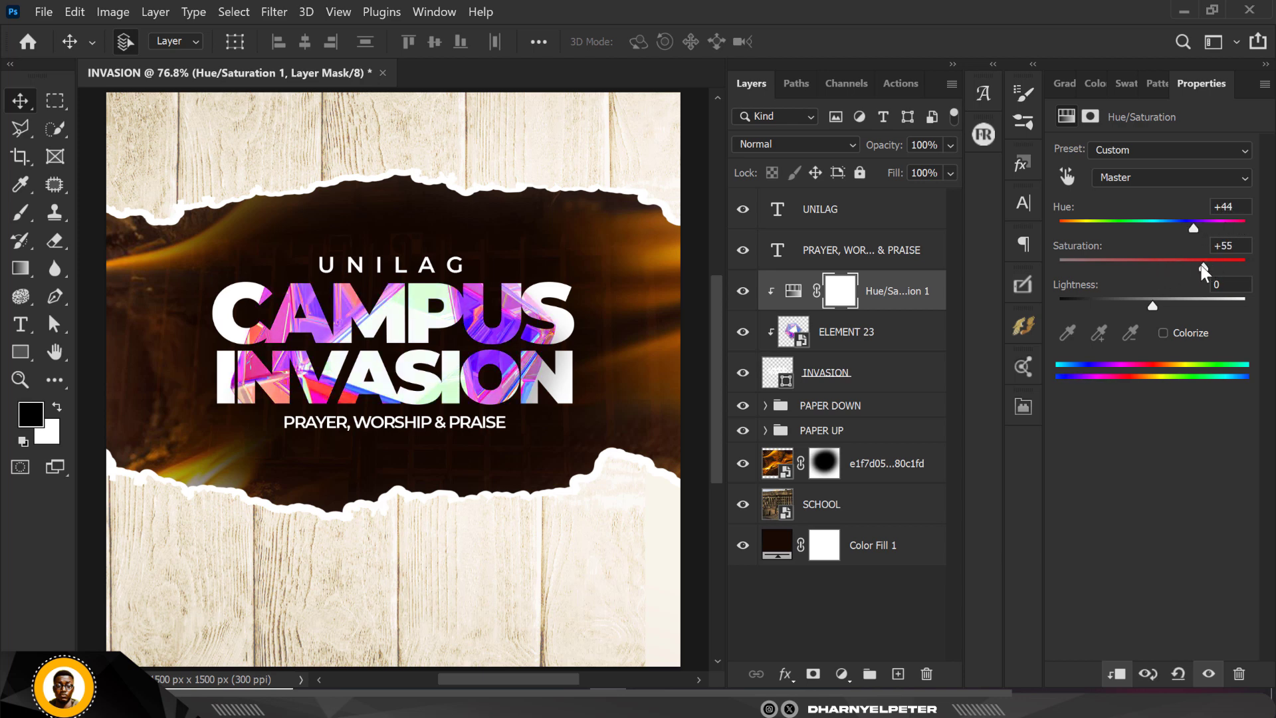
{"action": "scroll", "coordinate": [505, 220], "scroll_direction": "down", "scroll_amount": 1}
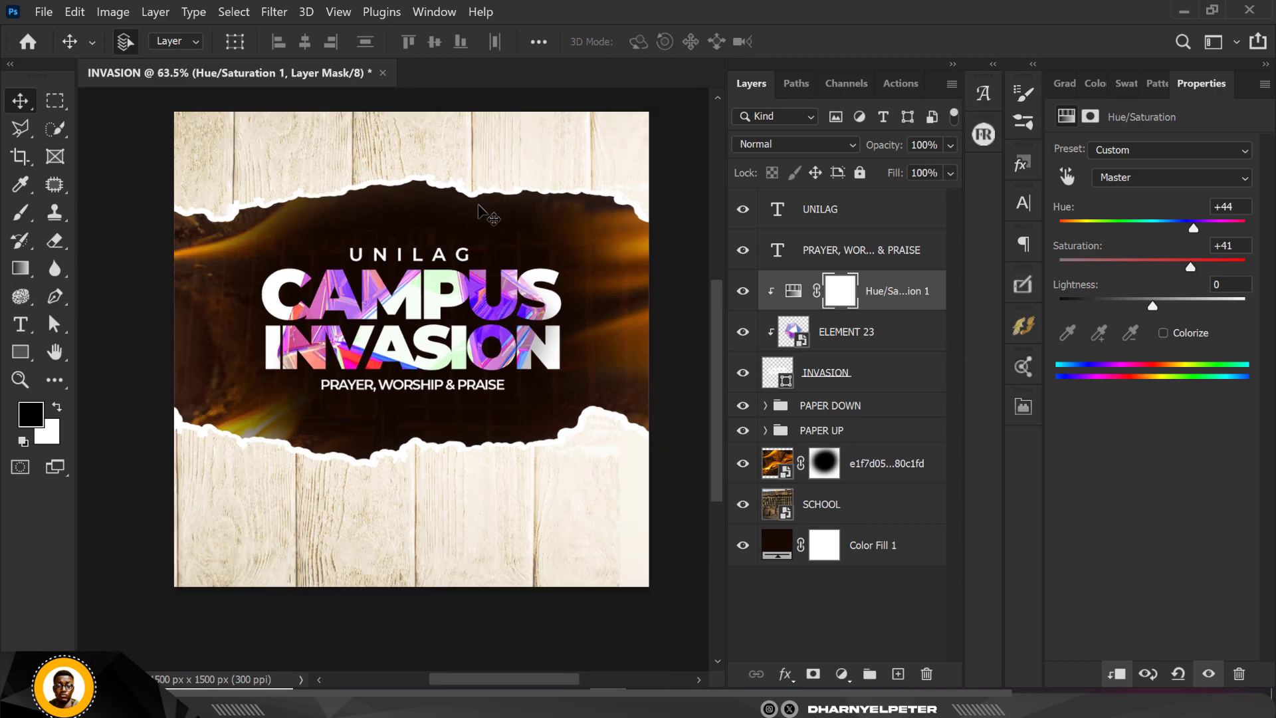
{"action": "scroll", "coordinate": [488, 234], "scroll_direction": "up", "scroll_amount": 1}
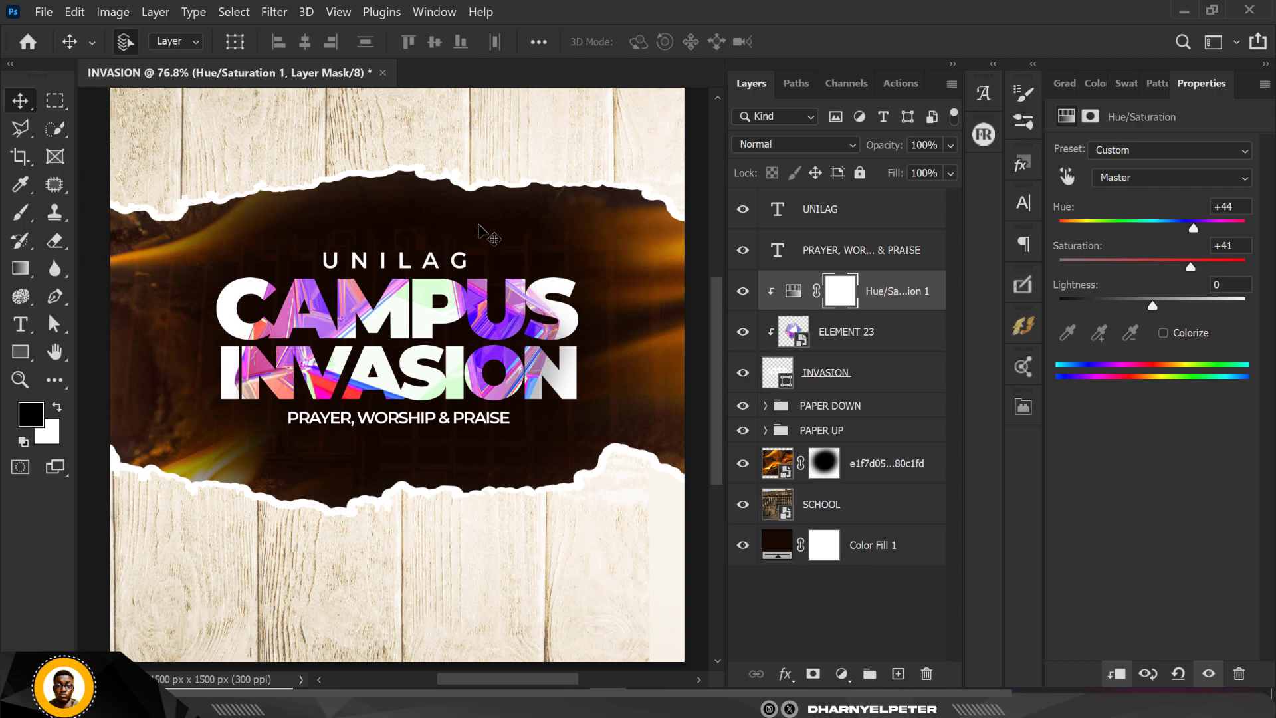
{"action": "scroll", "coordinate": [459, 362], "scroll_direction": "down", "scroll_amount": 1}
{"action": "scroll", "coordinate": [444, 395], "scroll_direction": "up", "scroll_amount": 1}
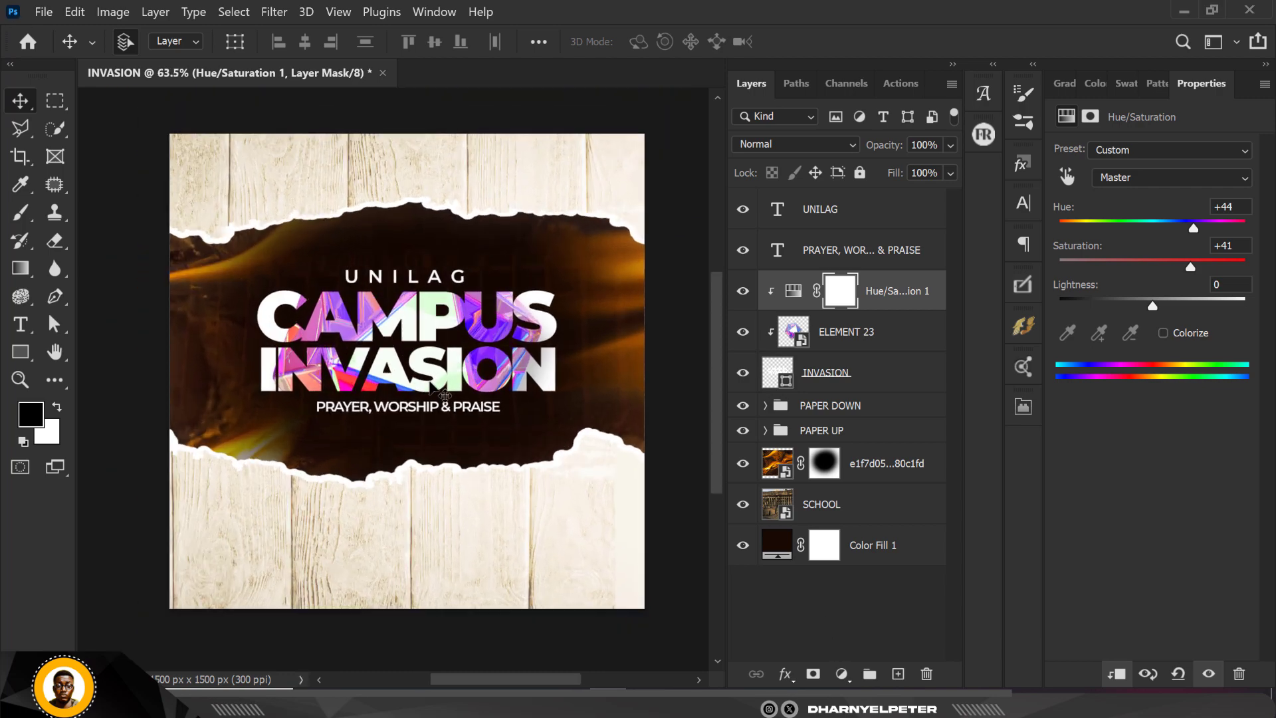
{"action": "scroll", "coordinate": [444, 396], "scroll_direction": "down", "scroll_amount": 1}
{"action": "scroll", "coordinate": [445, 396], "scroll_direction": "up", "scroll_amount": 1}
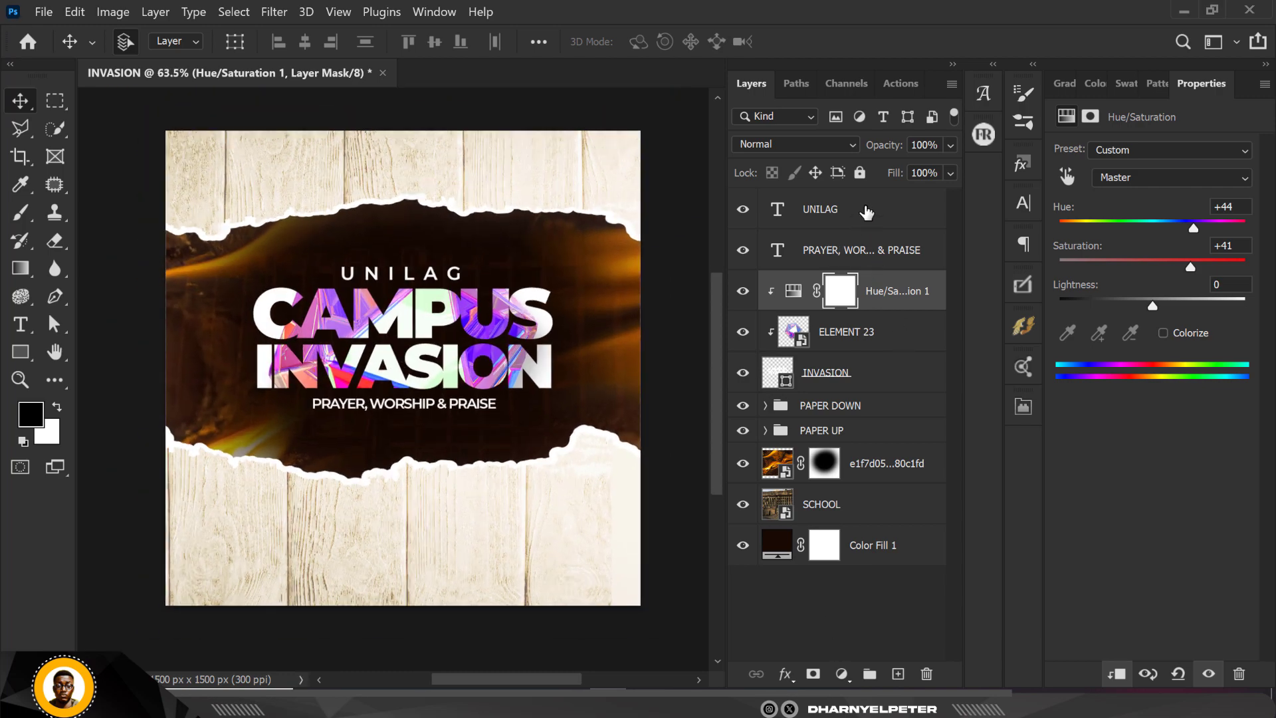
Group the Hue/Saturation, ELEMENT 23 and INVASION layers and name the group MAIN TEXT.
{"action": "left_click", "coordinate": [808, 210]}
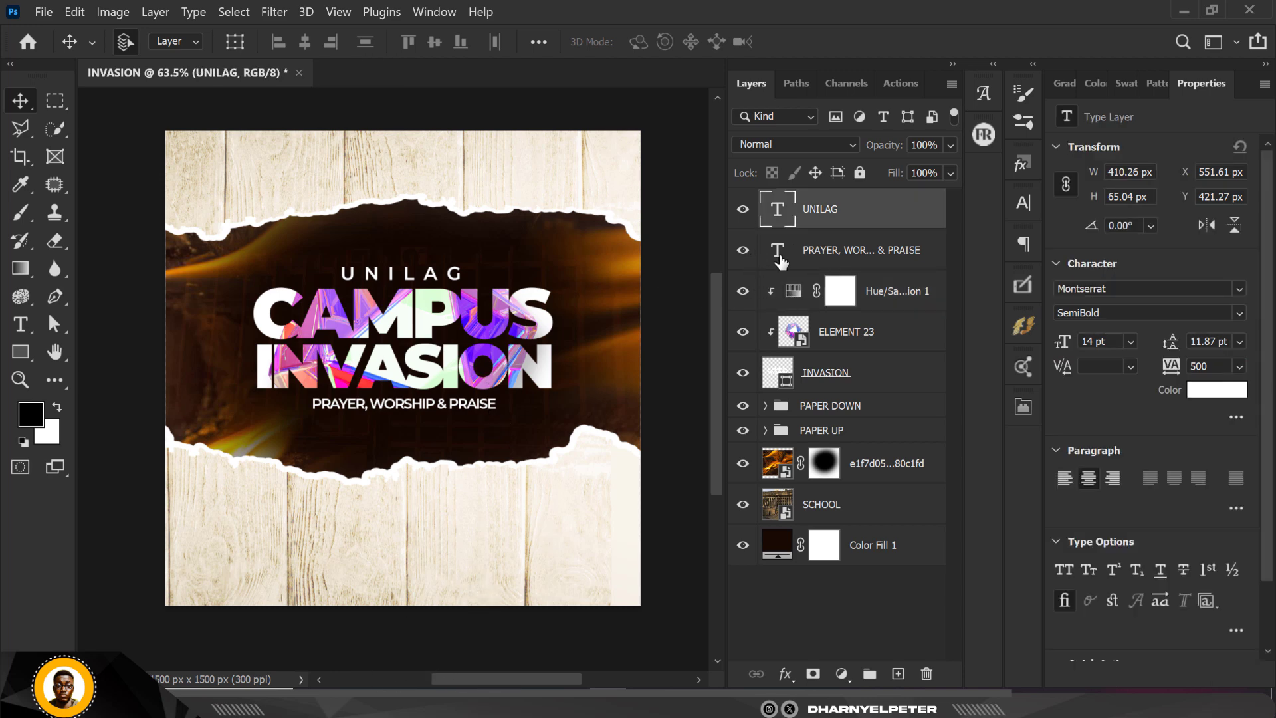
{"action": "left_click", "coordinate": [862, 382]}
{"action": "left_click", "coordinate": [909, 299]}
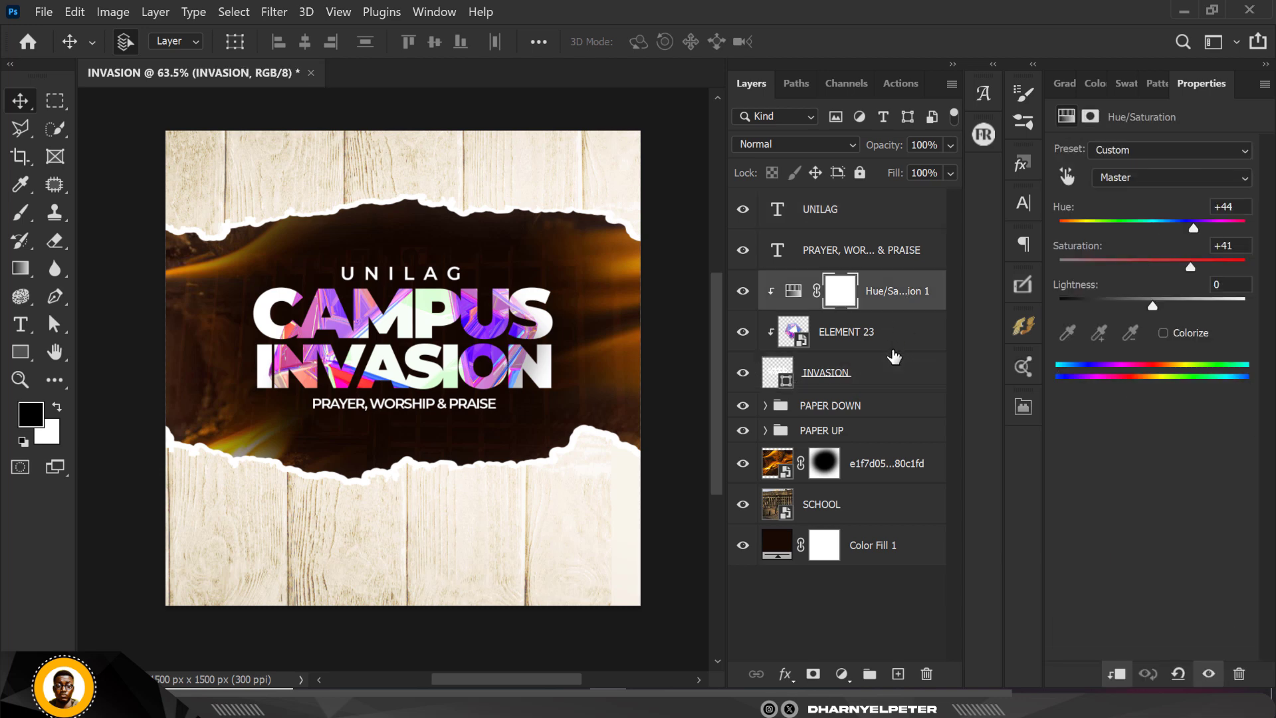
{"action": "left_click", "coordinate": [879, 385], "text": "shift"}
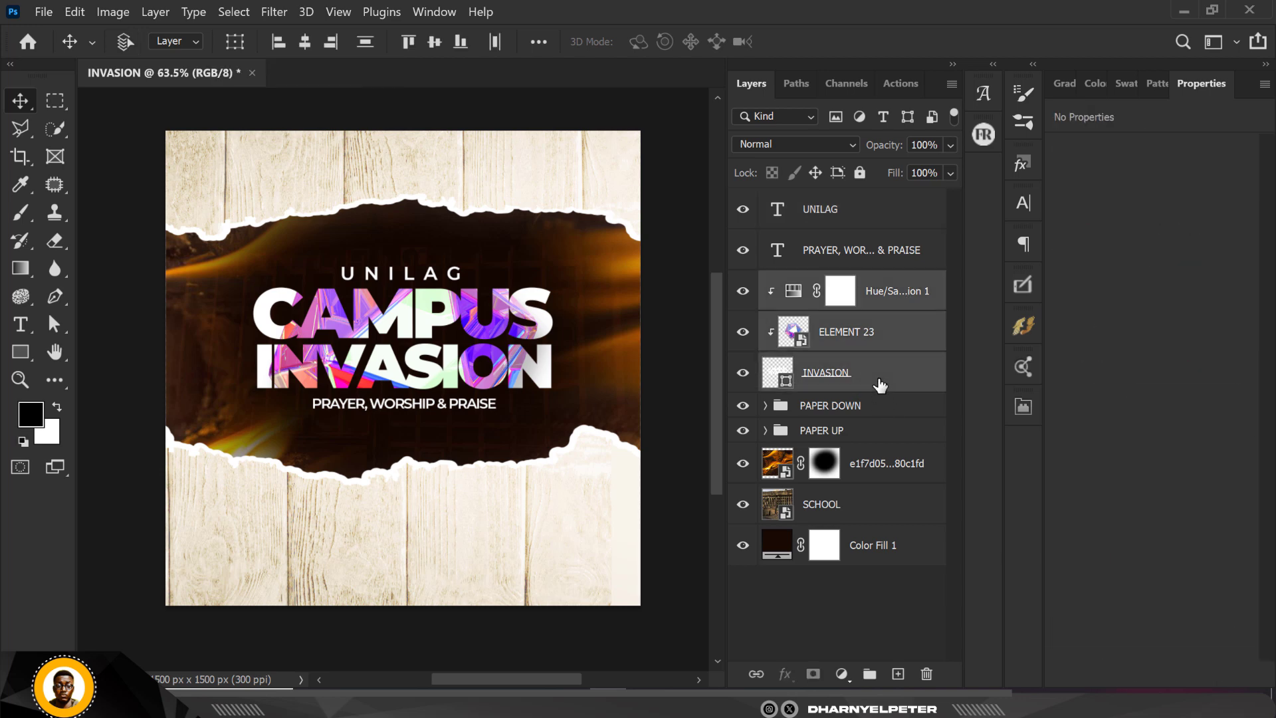
{"action": "key", "text": "ctrl+g"}
{"action": "double_click", "coordinate": [820, 283]}
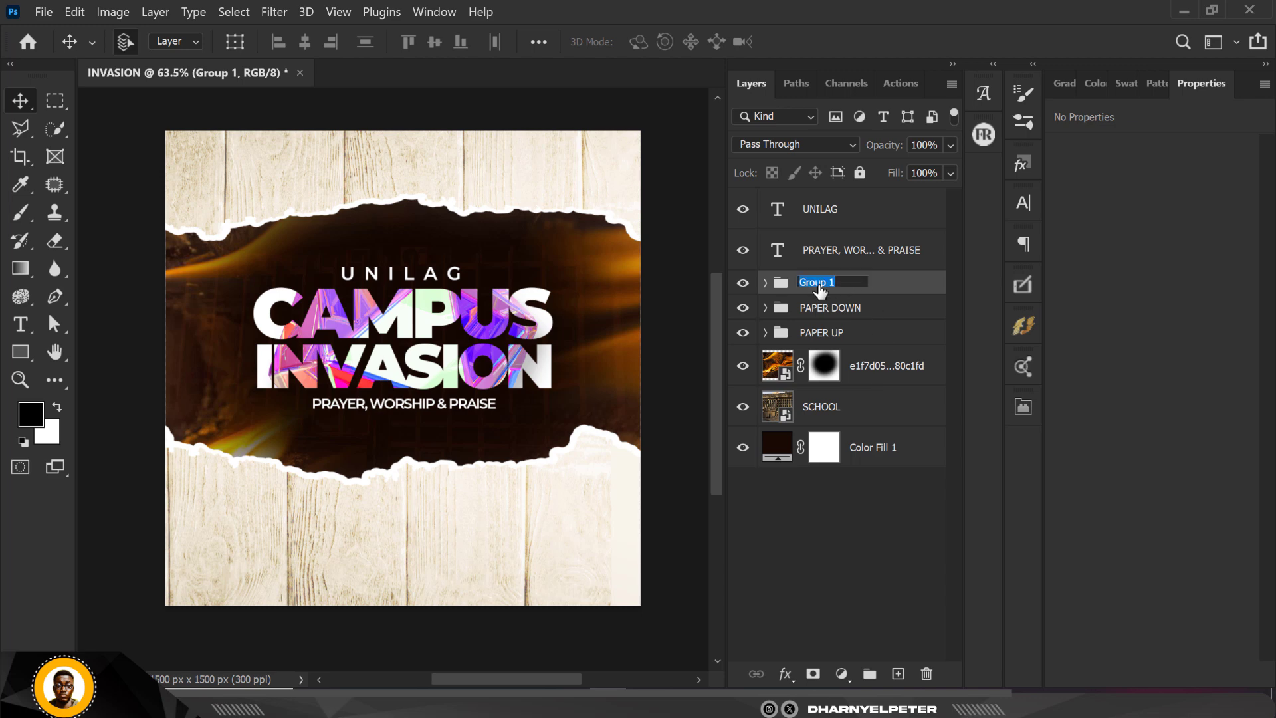
{"action": "type", "text": "MAIN TEXT"}
{"action": "key", "text": "Return"}
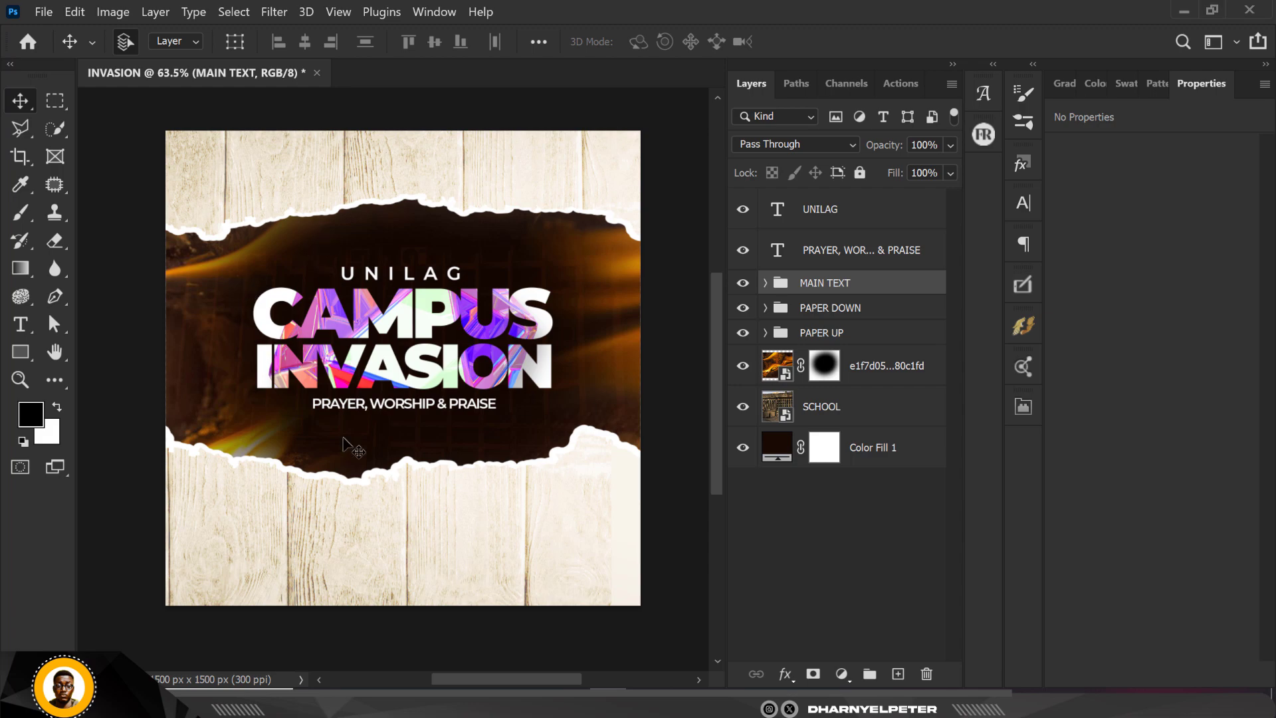
Place the freepik portrait of the man in white above the MAIN TEXT group and move it down below the title.
{"action": "left_click", "coordinate": [349, 703]}
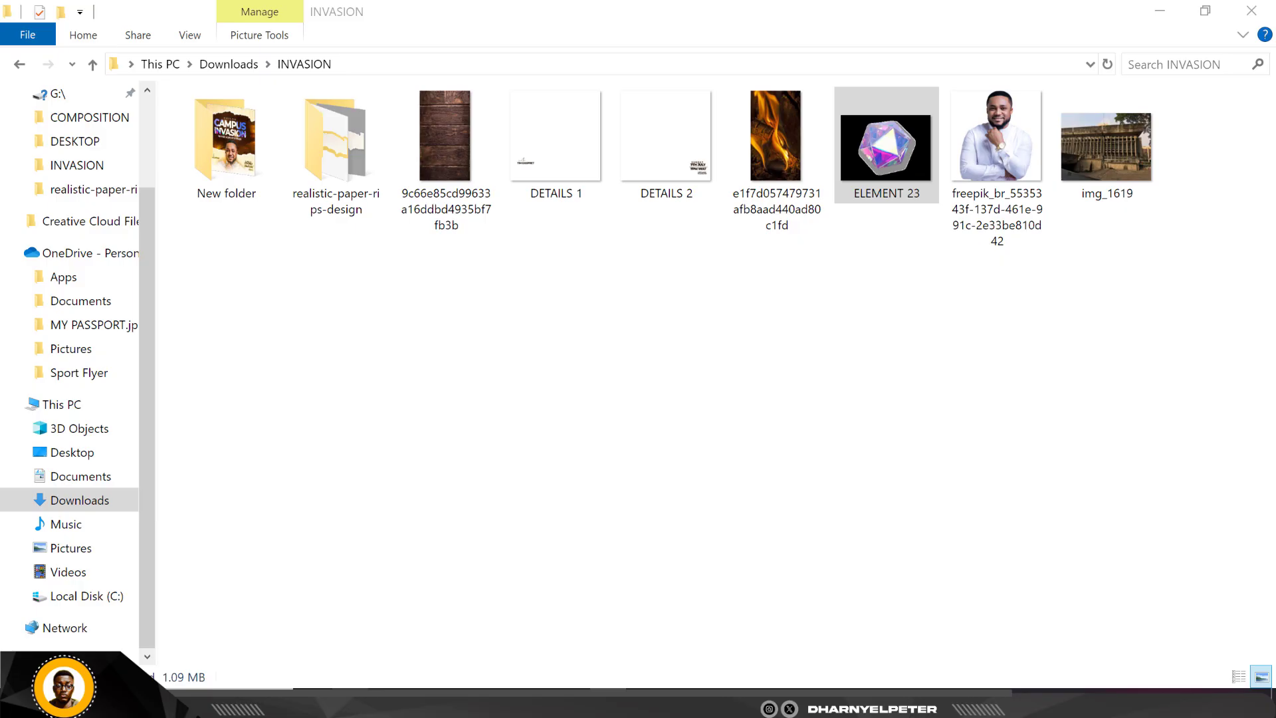
{"action": "left_click", "coordinate": [996, 133]}
{"action": "left_click_drag", "start_coordinate": [995, 126], "coordinate": [377, 511]}
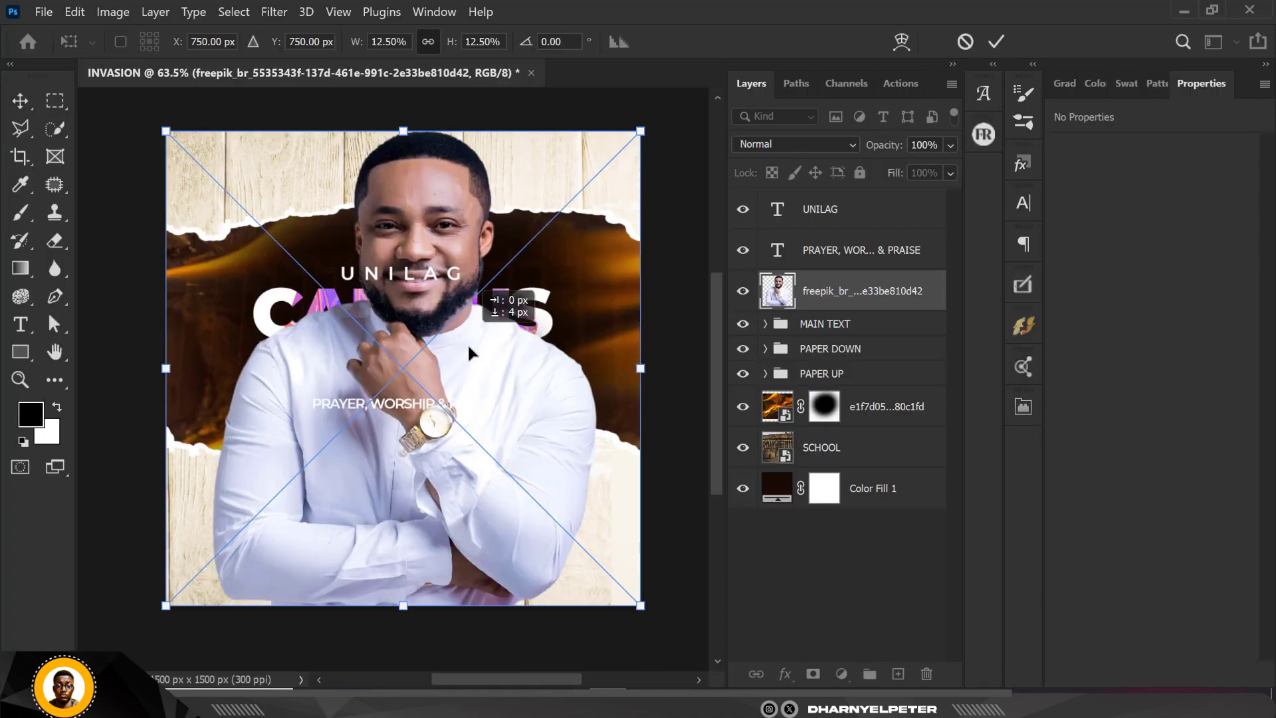
{"action": "left_click_drag", "start_coordinate": [468, 342], "coordinate": [503, 513]}
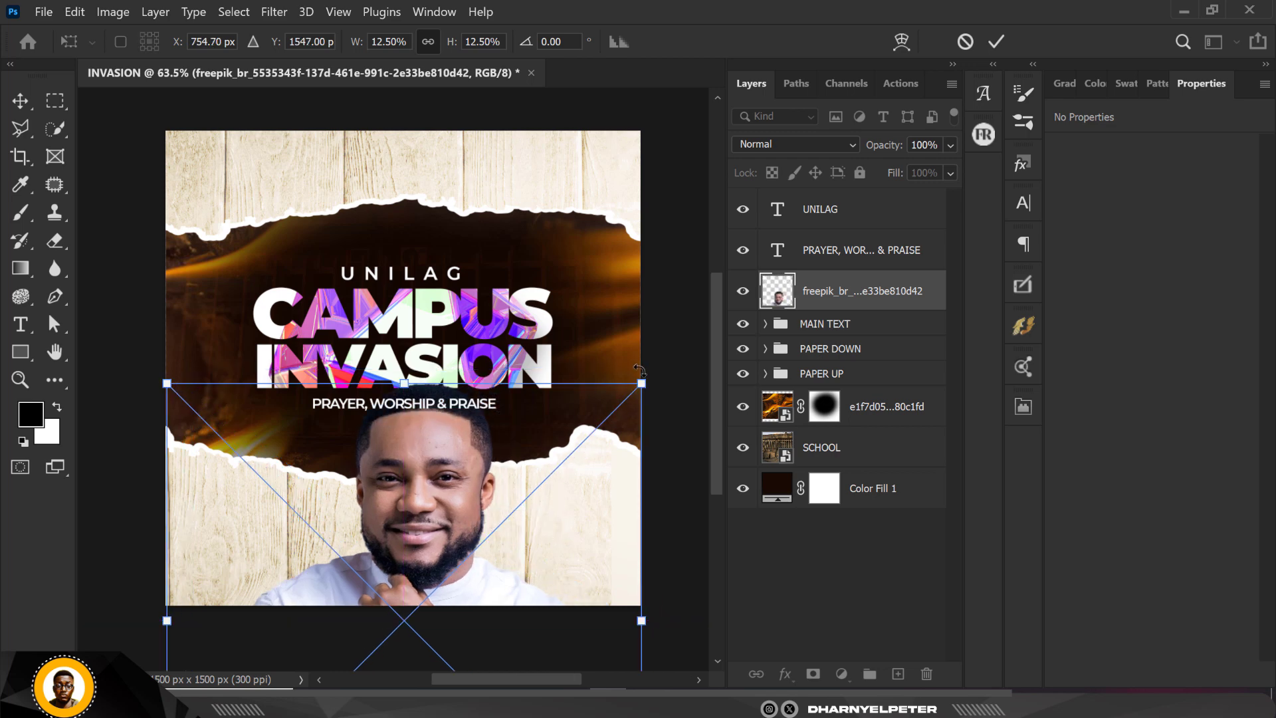
Scale the portrait to 8.95% and position it just below the tagline at about X 743 px, Y 1383 px.
{"action": "left_click_drag", "start_coordinate": [641, 384], "coordinate": [584, 440]}
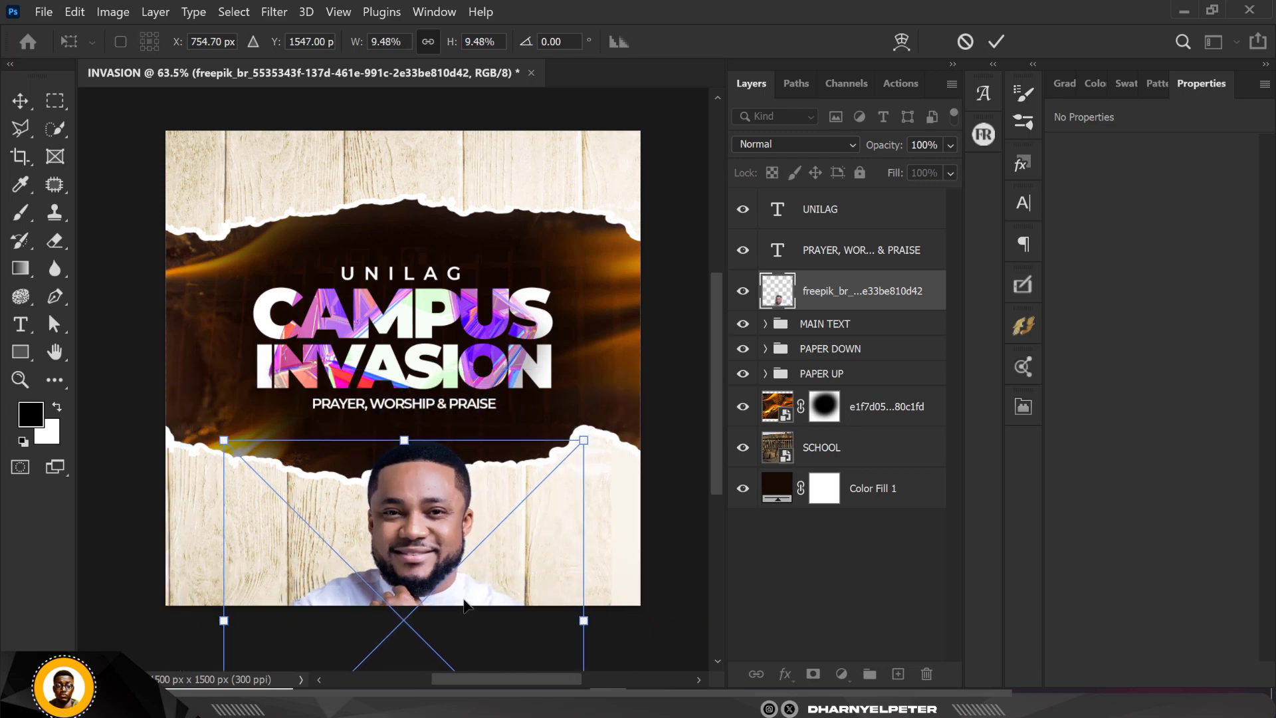
{"action": "left_click_drag", "start_coordinate": [439, 577], "coordinate": [436, 535]}
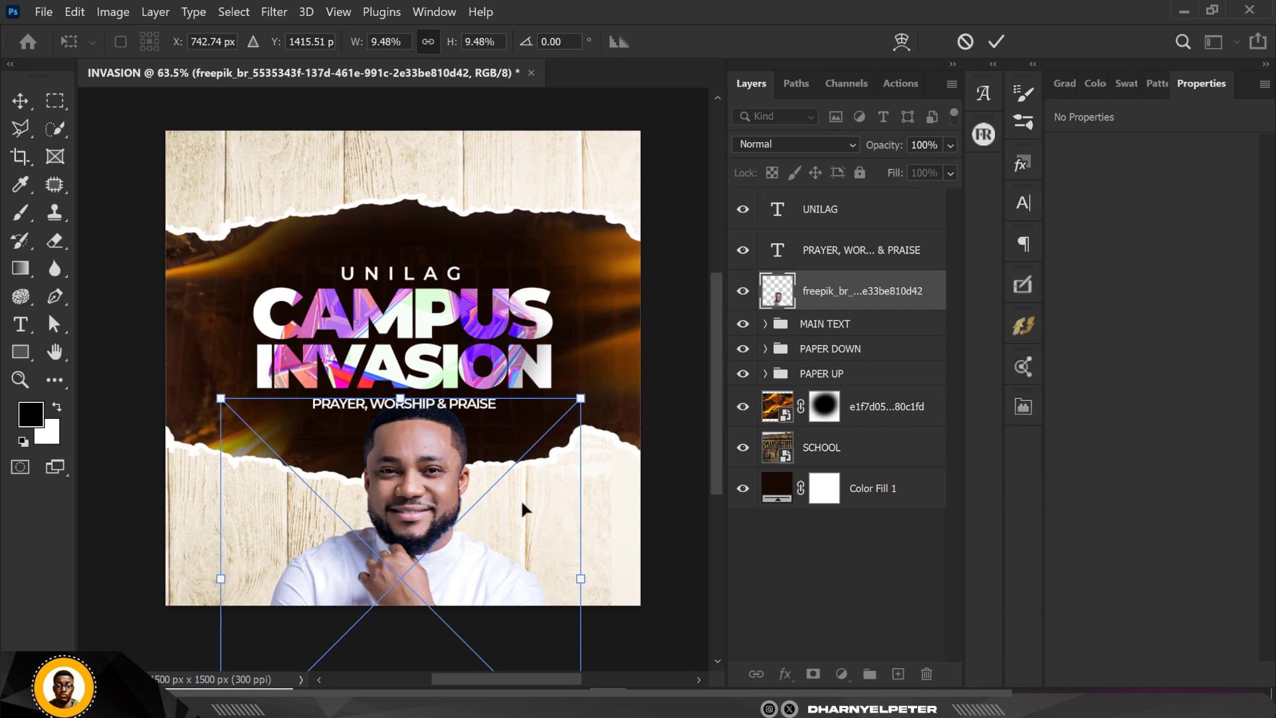
{"action": "left_click_drag", "start_coordinate": [581, 398], "coordinate": [570, 408]}
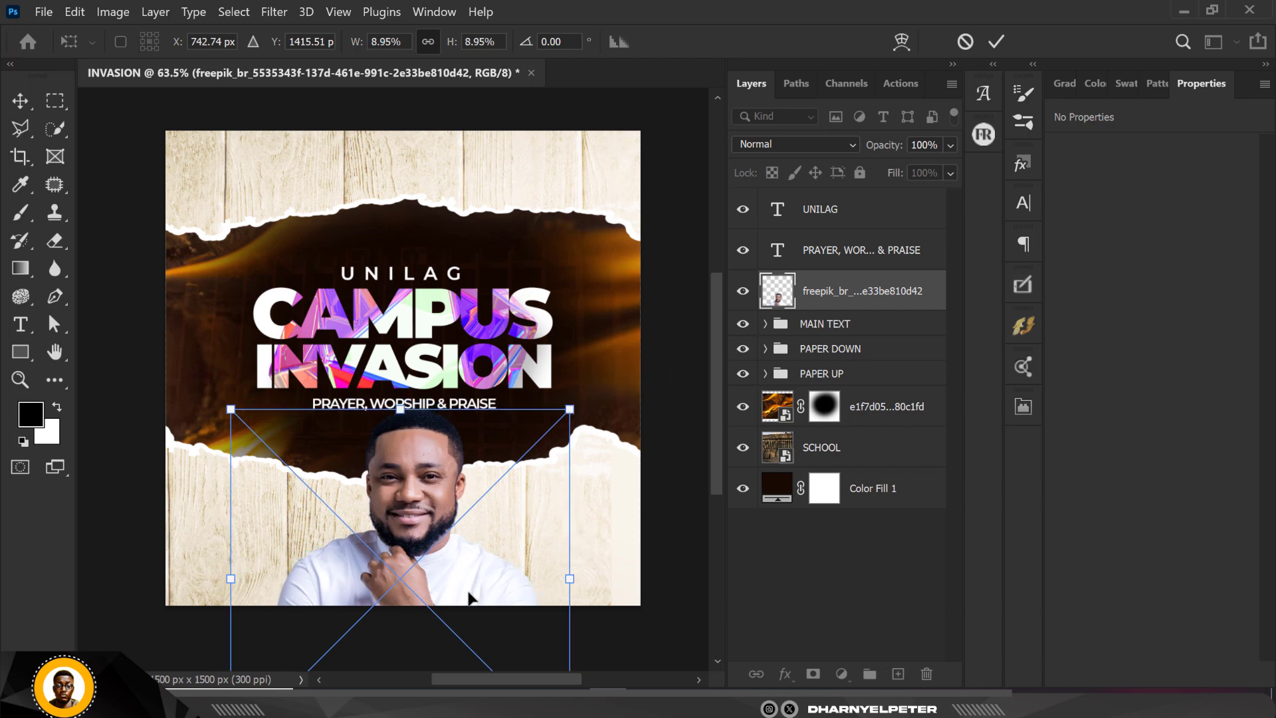
{"action": "left_click_drag", "start_coordinate": [469, 591], "coordinate": [466, 581]}
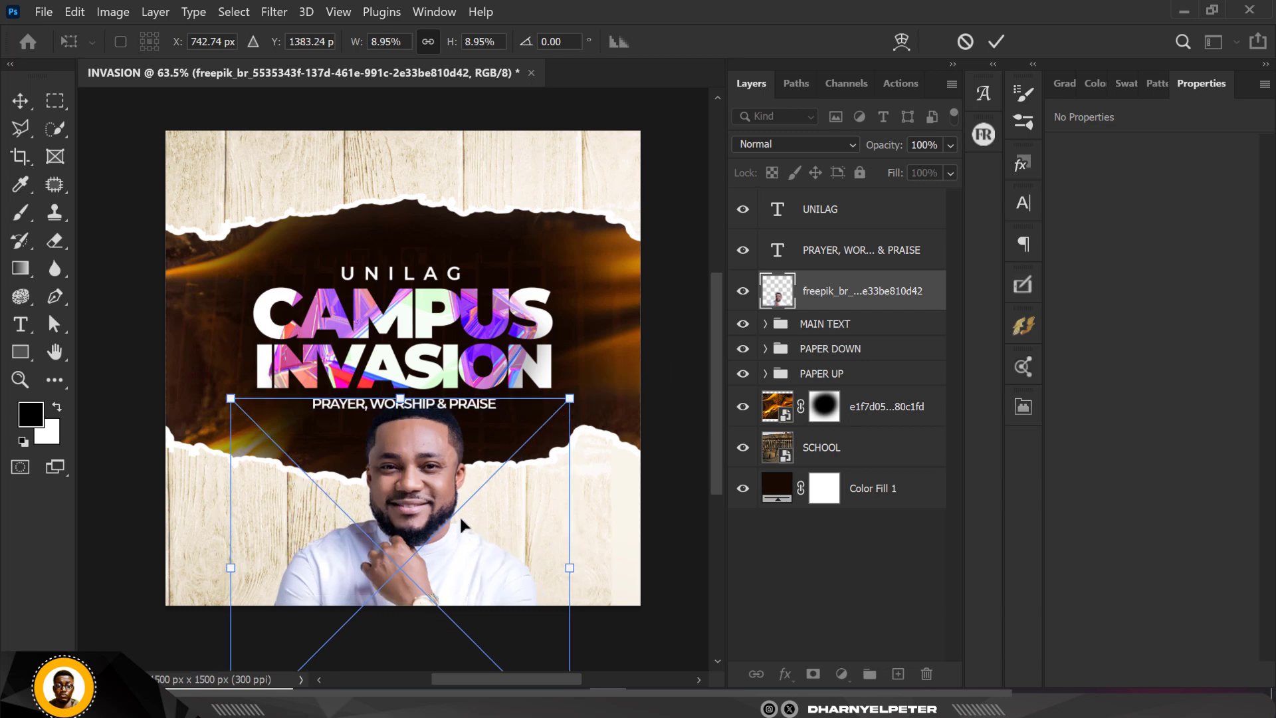
{"action": "key", "text": "Return"}
Try nudging the MAIN TEXT group slightly upward.
{"action": "left_click", "coordinate": [844, 326]}
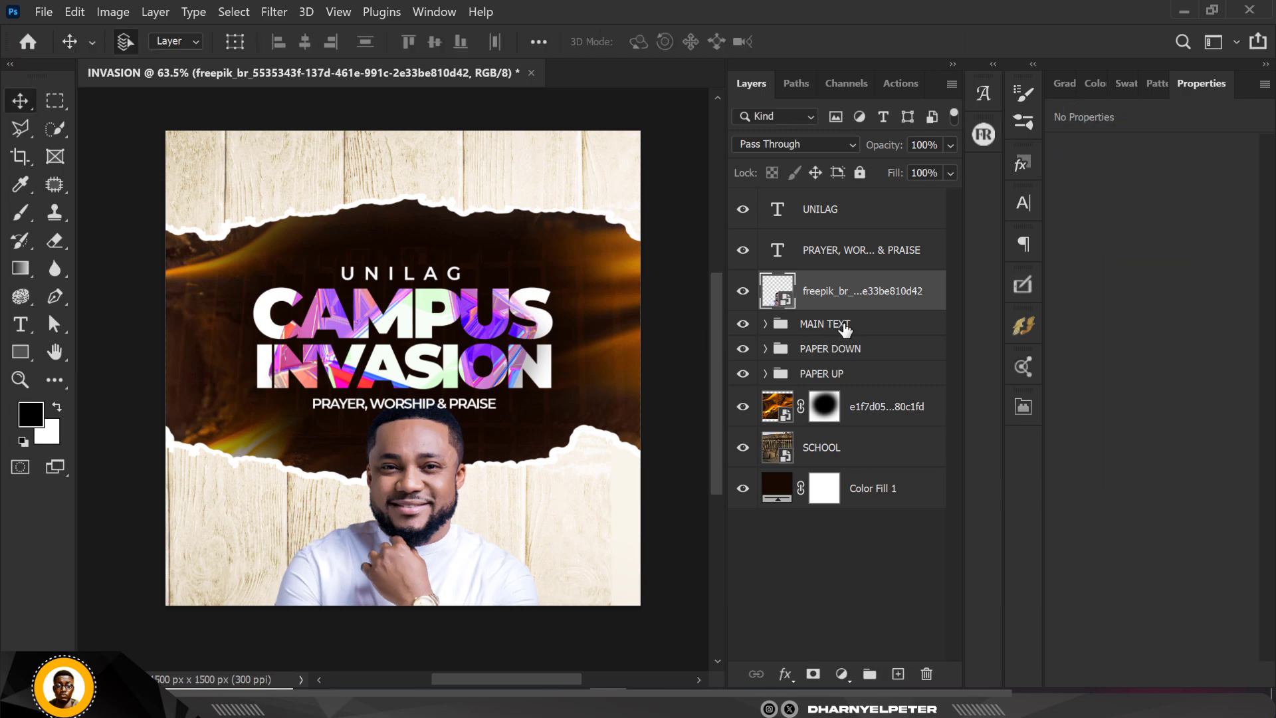
{"action": "key", "text": "shift+Up"}
{"action": "key", "text": "shift+Up"}
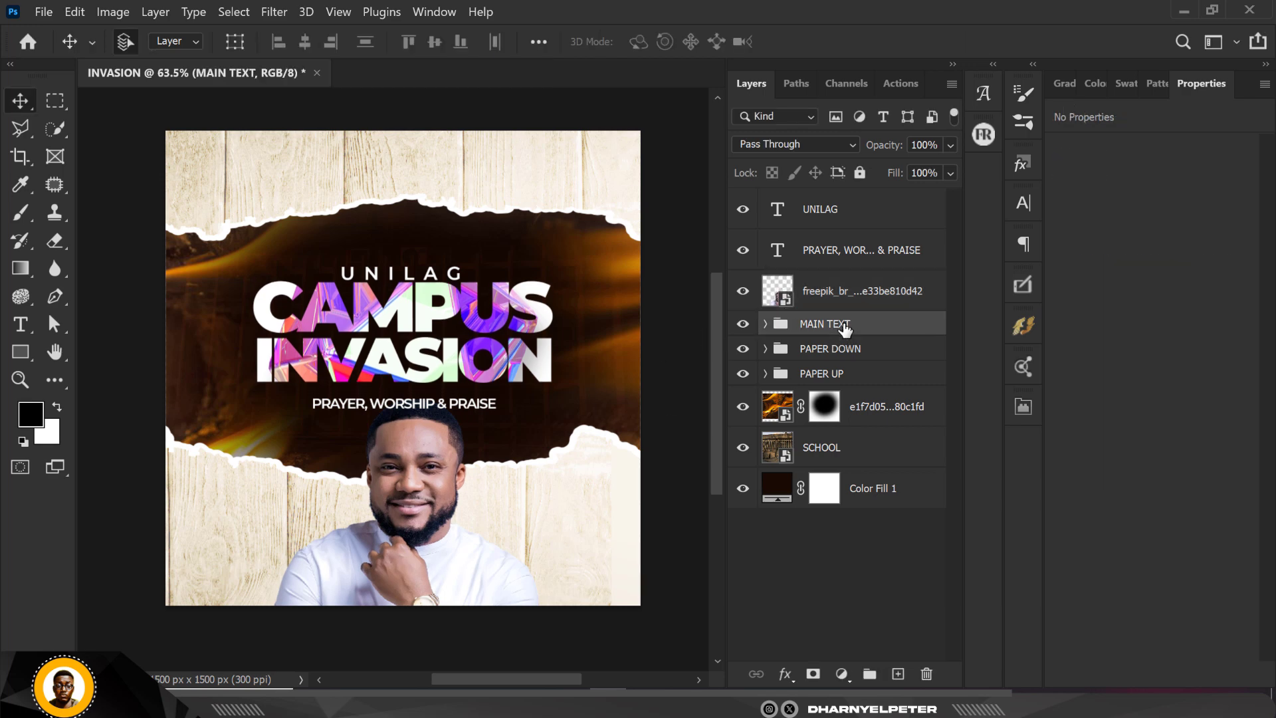
{"action": "key", "text": "shift+Down"}
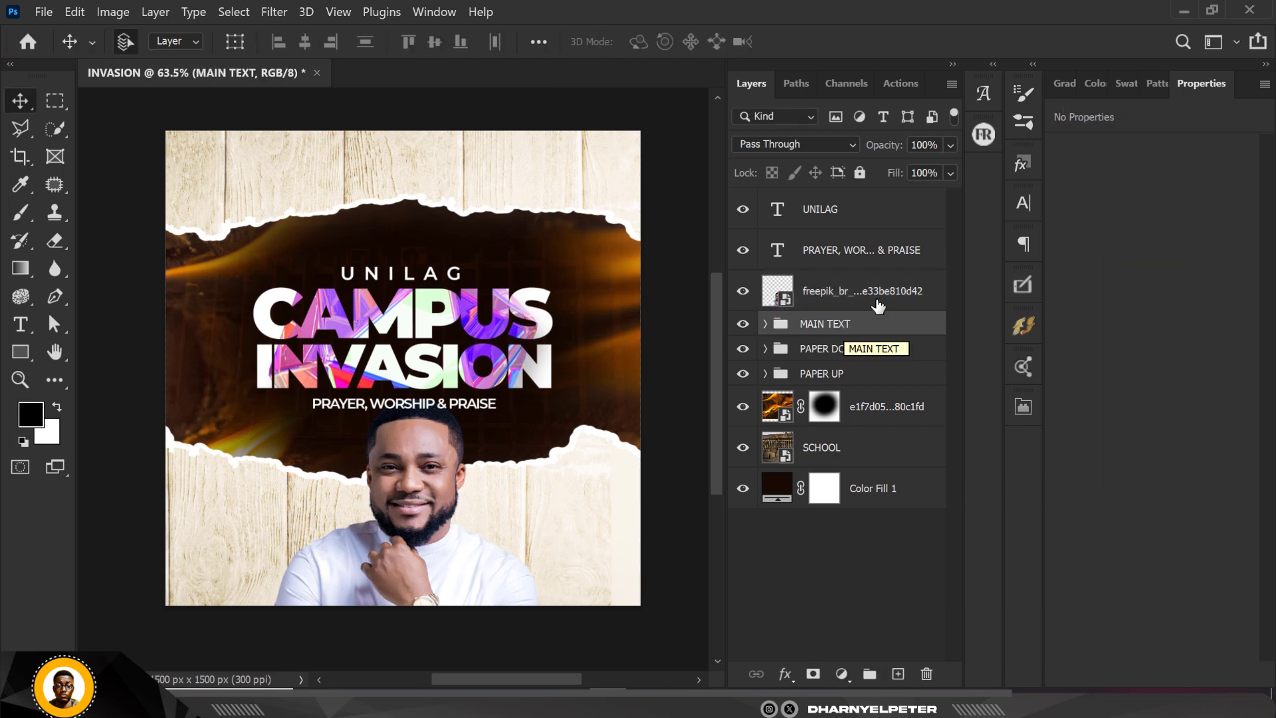
Move the UNILAG, tagline and MAIN TEXT layers up together, and raise the minister's portrait to Y 827 px below them.
{"action": "left_click", "coordinate": [846, 225]}
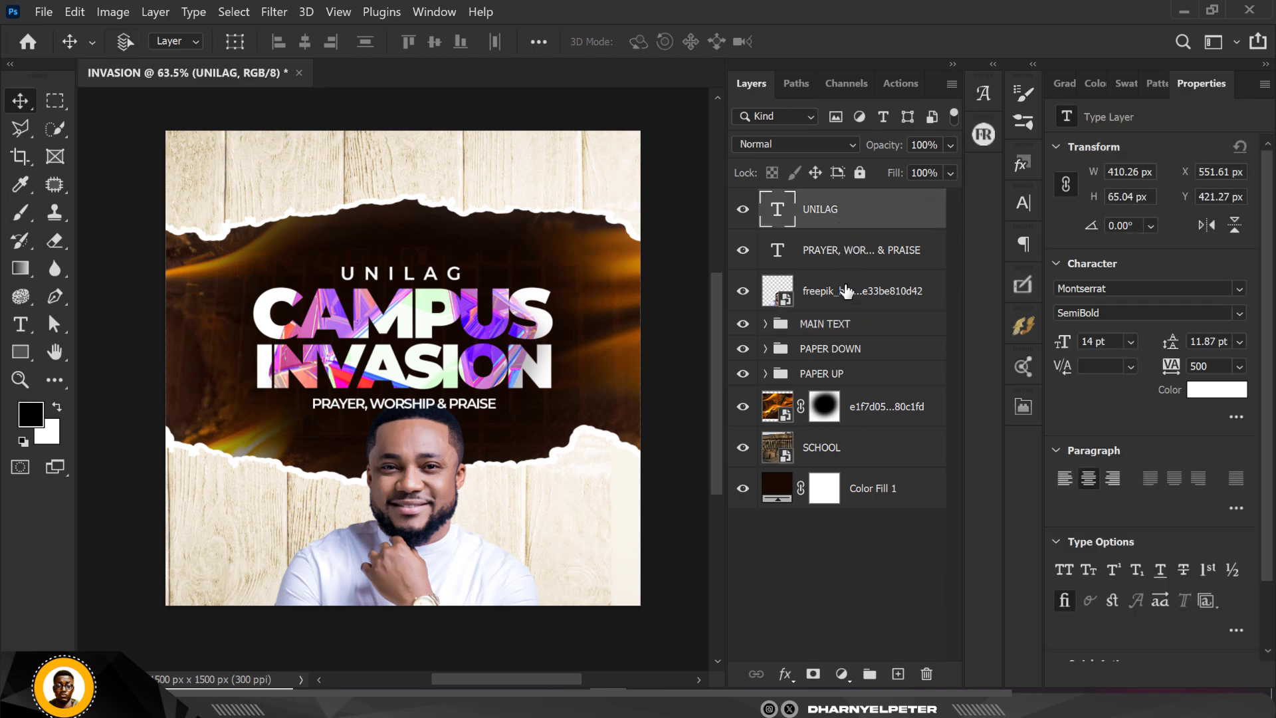
{"action": "key", "text": "shift+alt+bracketleft"}
{"action": "left_click", "coordinate": [851, 326], "text": "ctrl"}
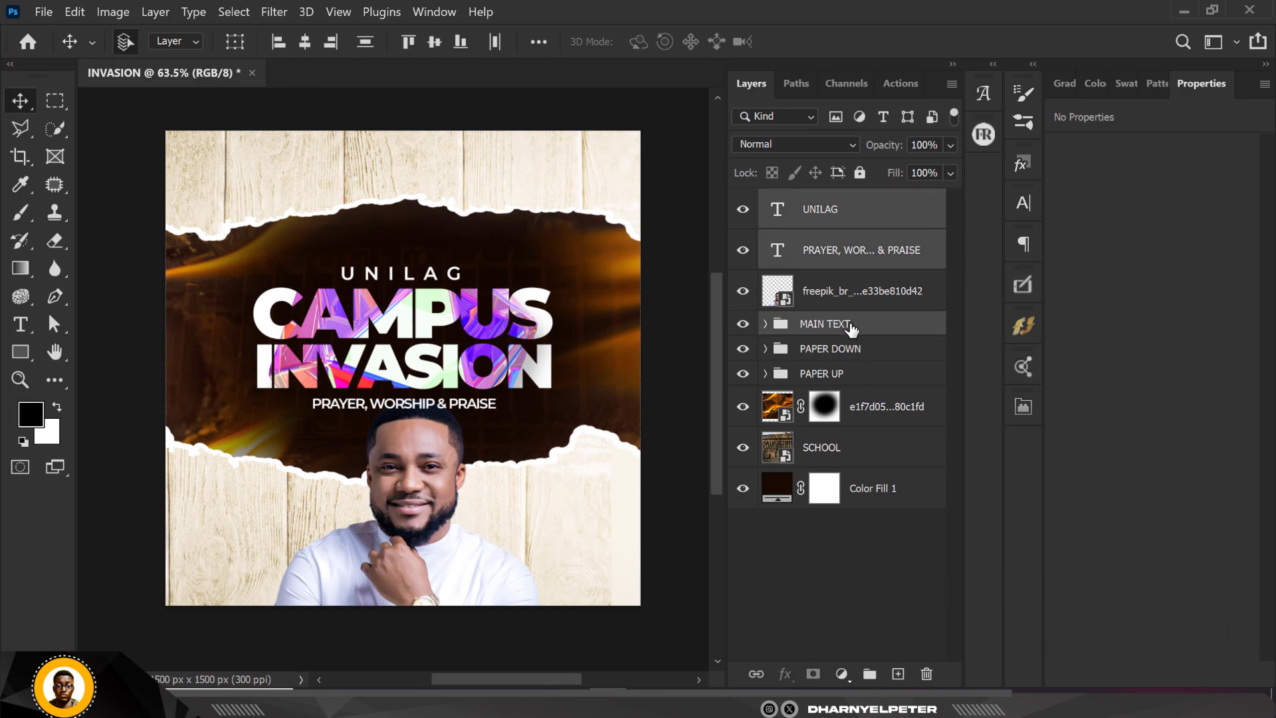
{"action": "key", "text": "shift+Up"}
{"action": "key", "text": "shift+Up"}
{"action": "key", "text": "shift+Up"}
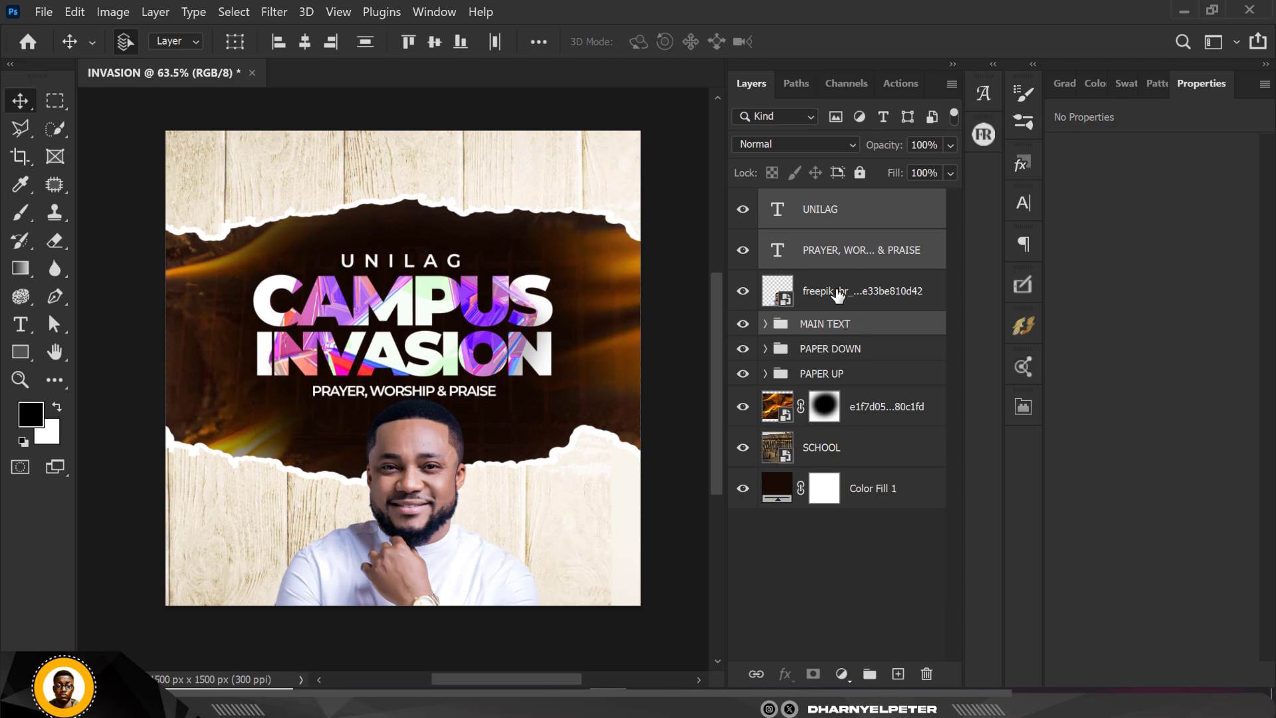
{"action": "left_click", "coordinate": [839, 295]}
{"action": "key", "text": "shift+Up"}
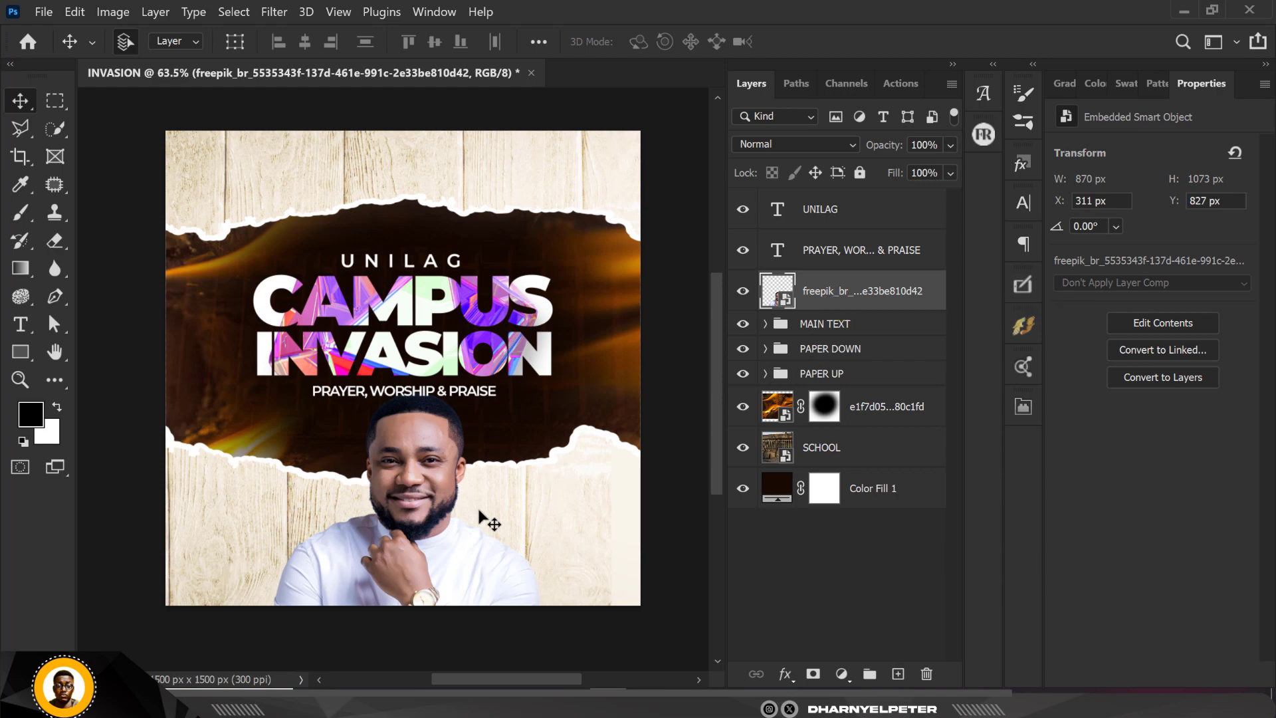
Open the Camera Raw filter on the portrait and set Texture to +93.
{"action": "scroll", "coordinate": [430, 457], "scroll_direction": "up", "scroll_amount": 5}
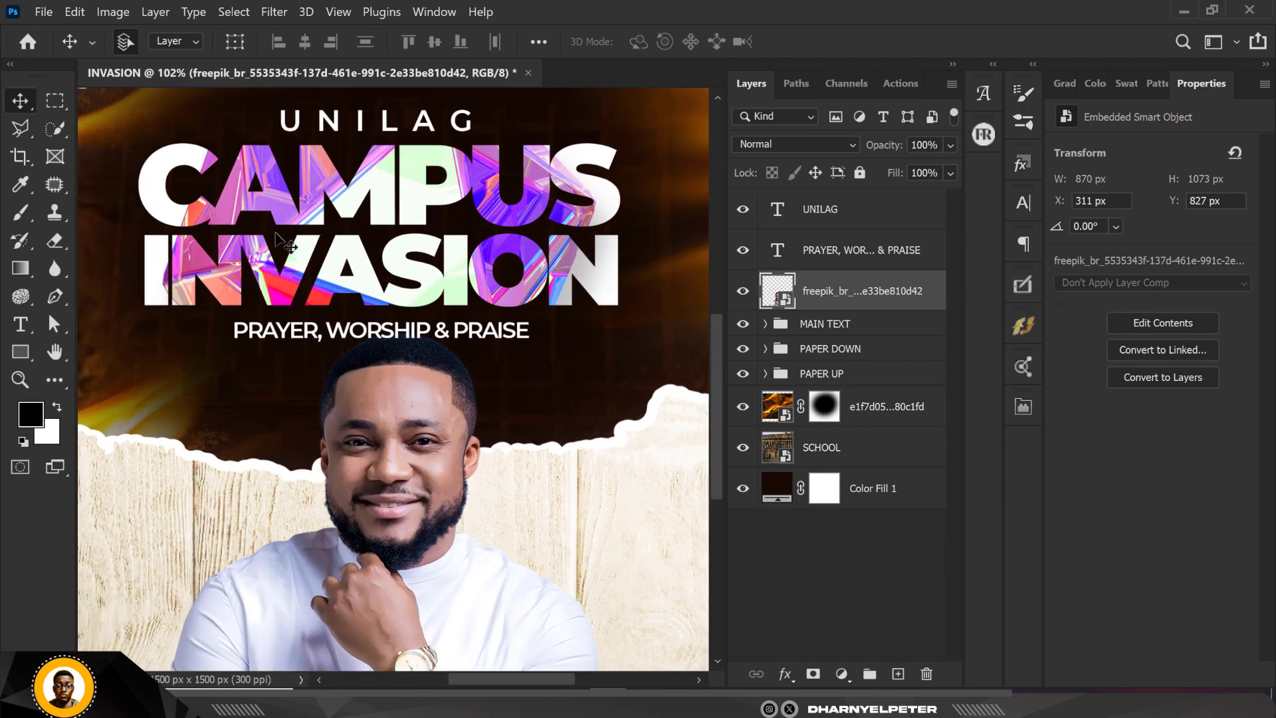
{"action": "left_click", "coordinate": [291, 8]}
{"action": "left_click", "coordinate": [284, 12]}
{"action": "left_click", "coordinate": [284, 12]}
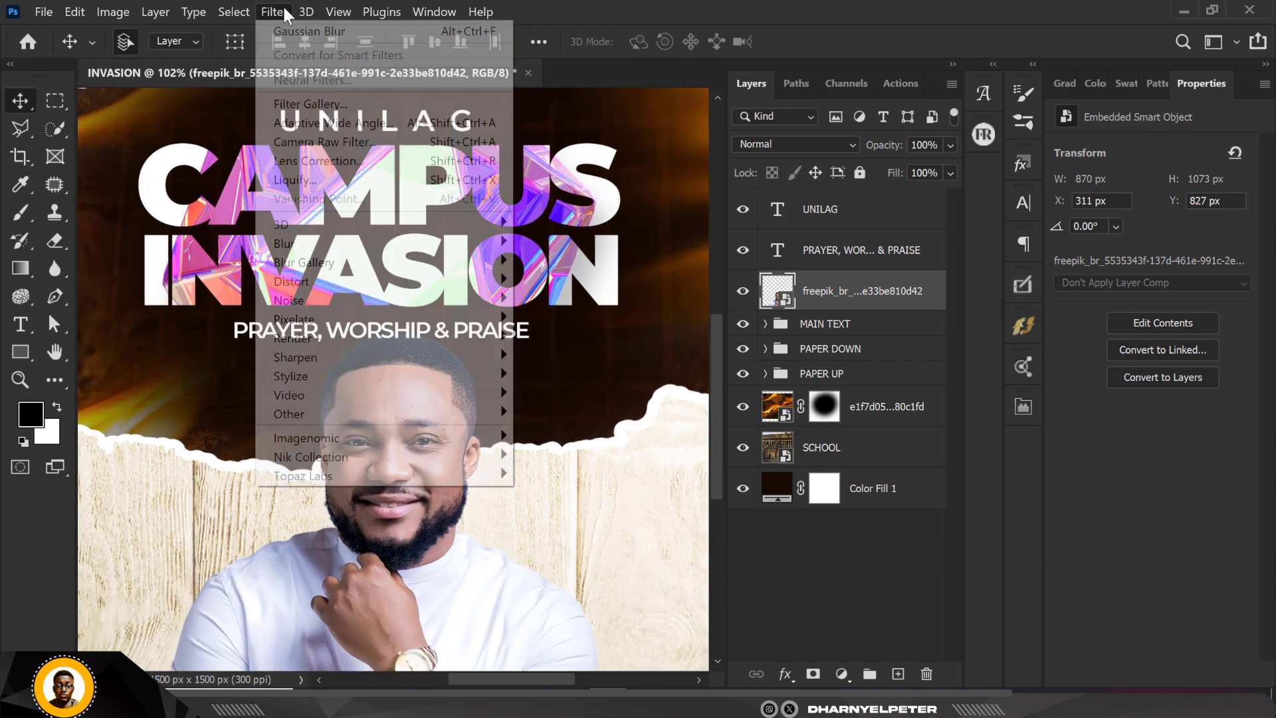
{"action": "left_click", "coordinate": [322, 144]}
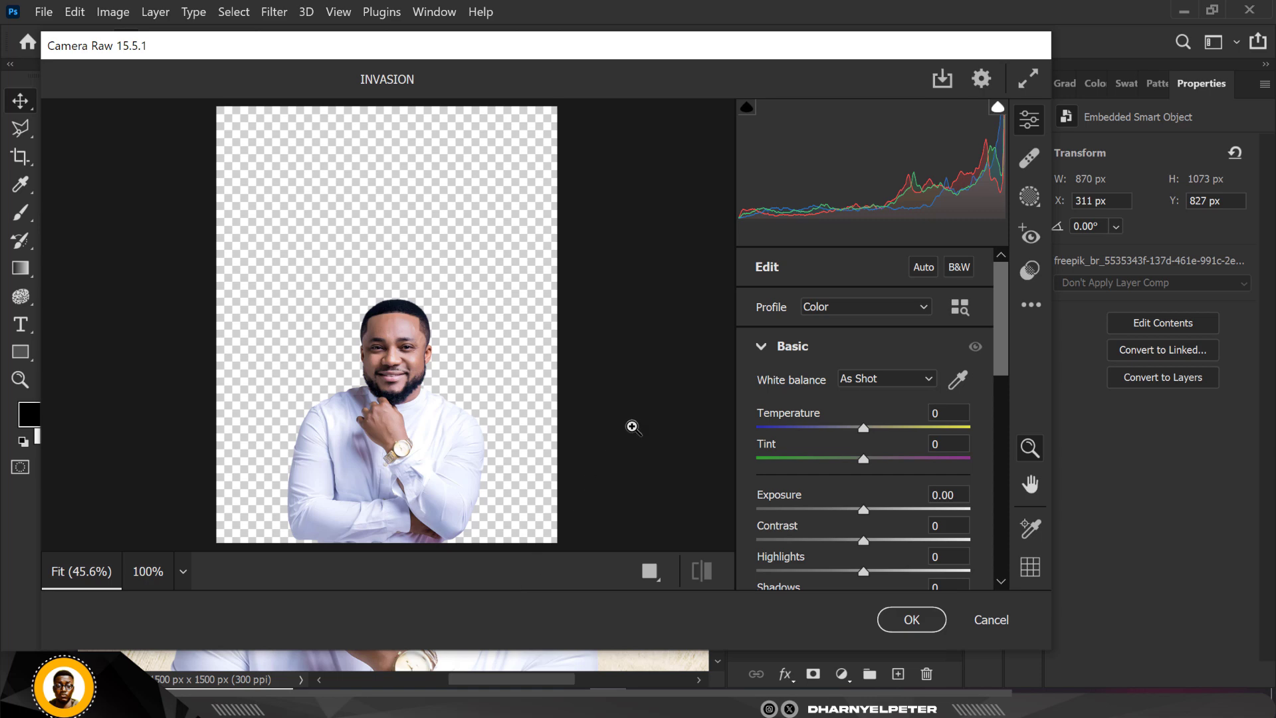
{"action": "left_click", "coordinate": [470, 399]}
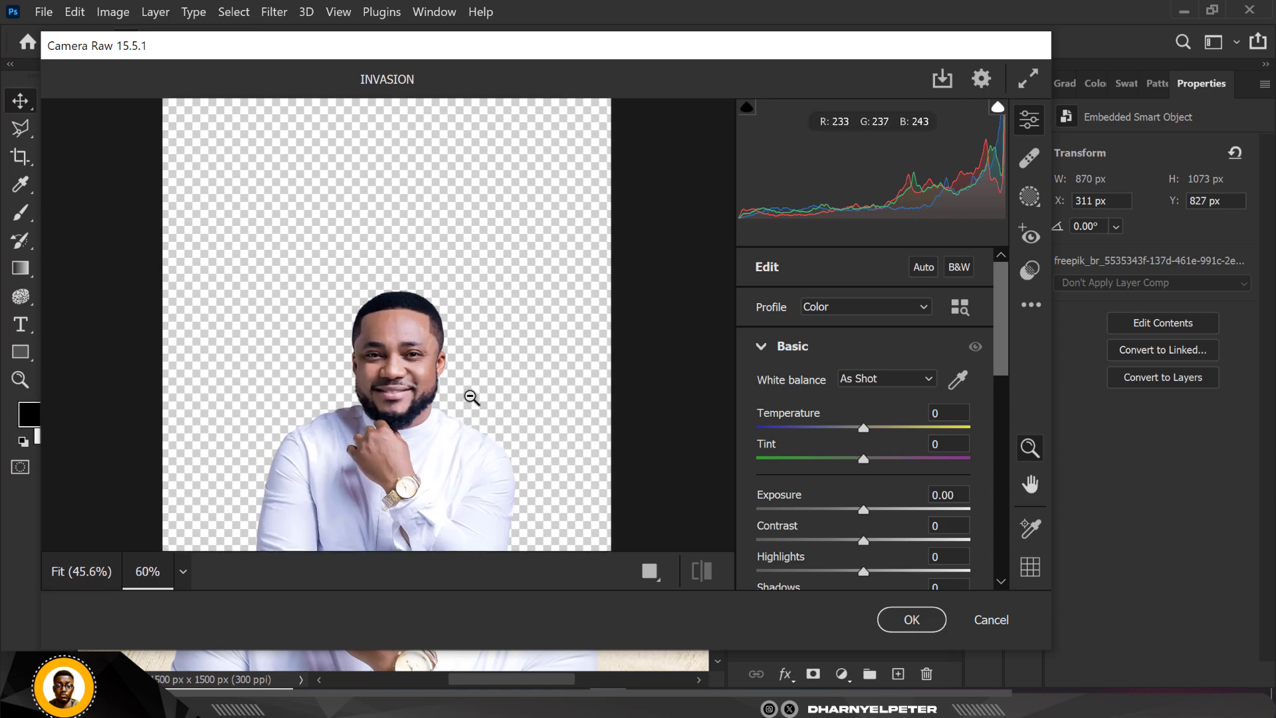
{"action": "scroll", "coordinate": [864, 432], "scroll_direction": "down", "scroll_amount": 5}
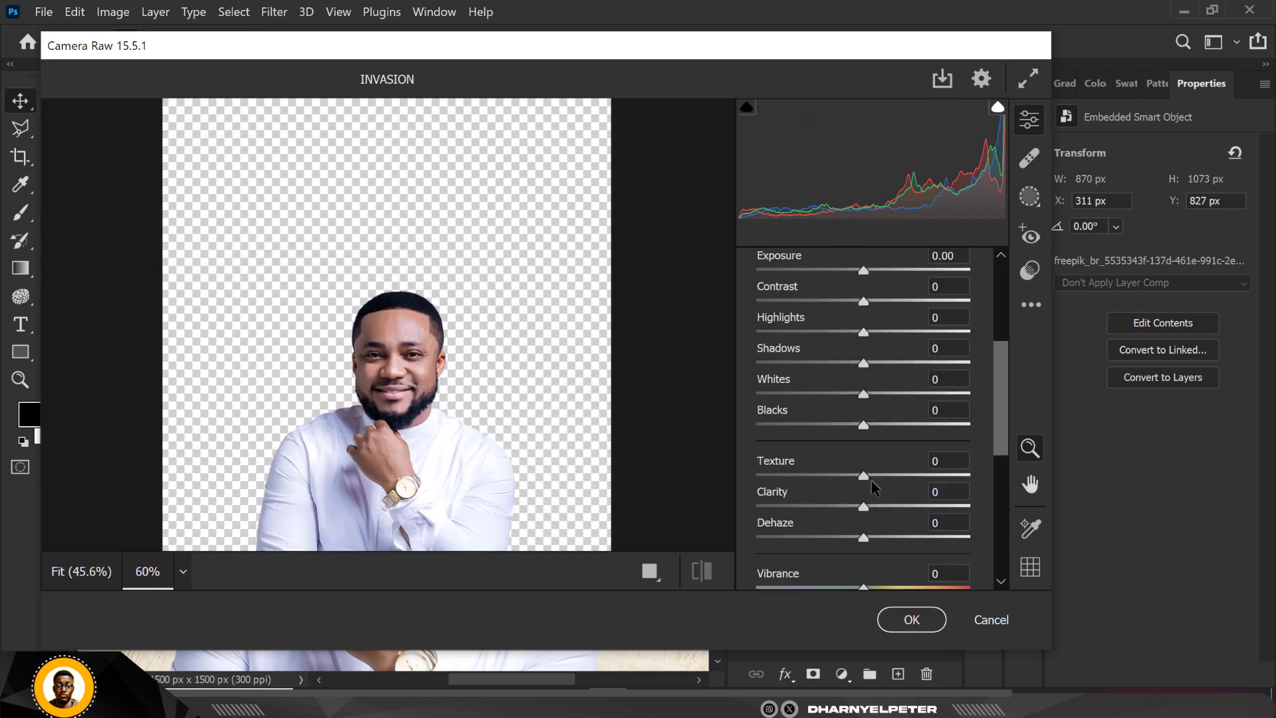
{"action": "left_click_drag", "start_coordinate": [865, 476], "coordinate": [965, 478]}
Set the portrait's Highlights to -100, Contrast to +27, Shadows to +21 and Clarity to +17, and apply the Camera Raw filter.
{"action": "scroll", "coordinate": [864, 432], "scroll_direction": "up", "scroll_amount": 4}
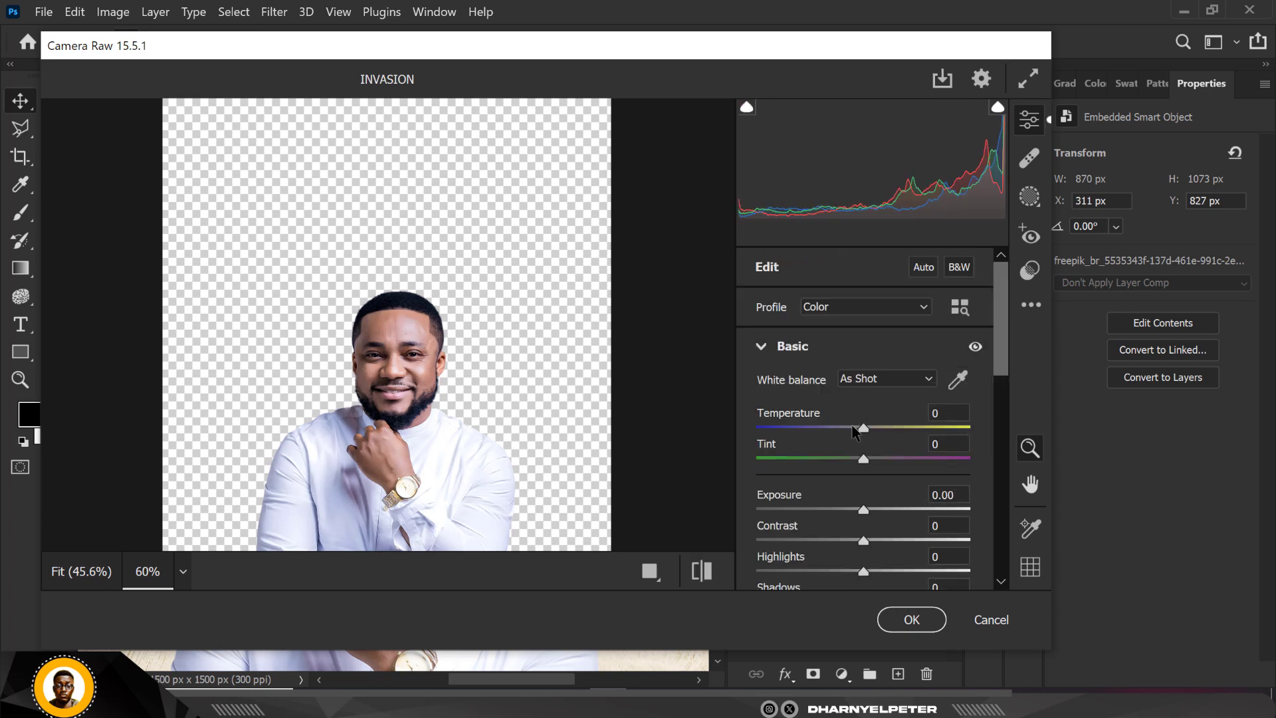
{"action": "scroll", "coordinate": [843, 426], "scroll_direction": "down", "scroll_amount": 2}
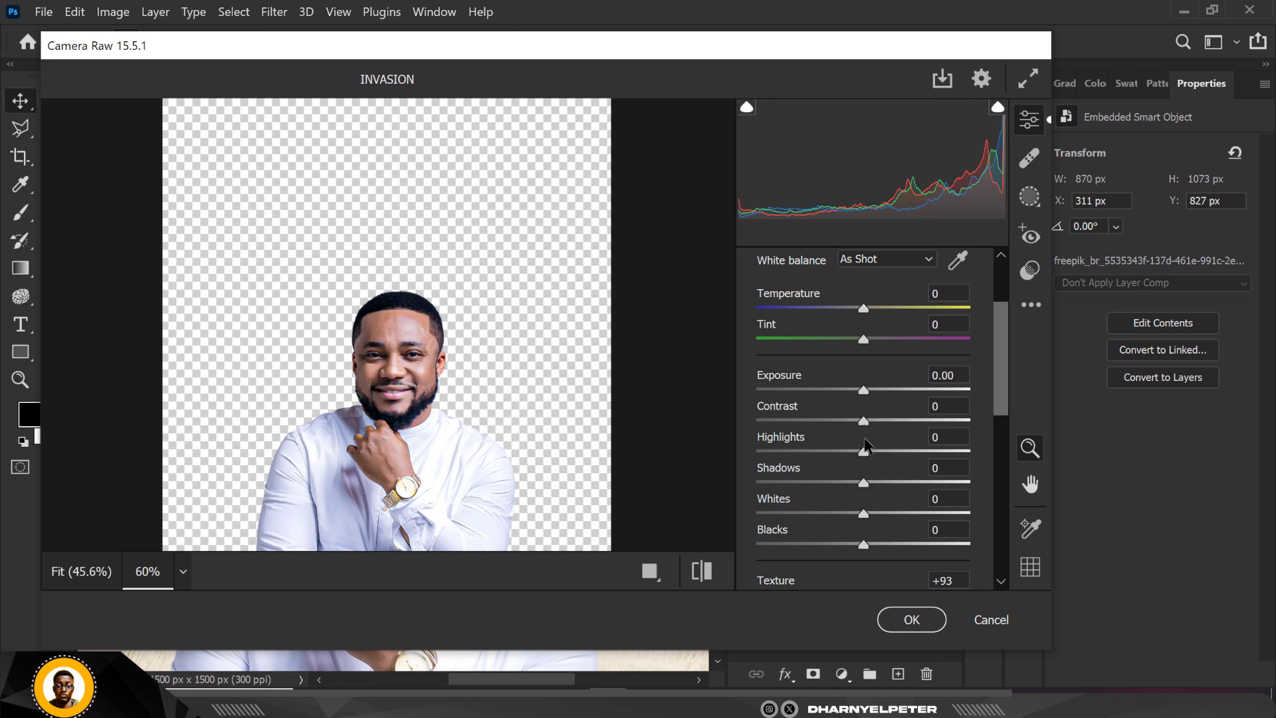
{"action": "left_click_drag", "start_coordinate": [865, 454], "coordinate": [756, 453]}
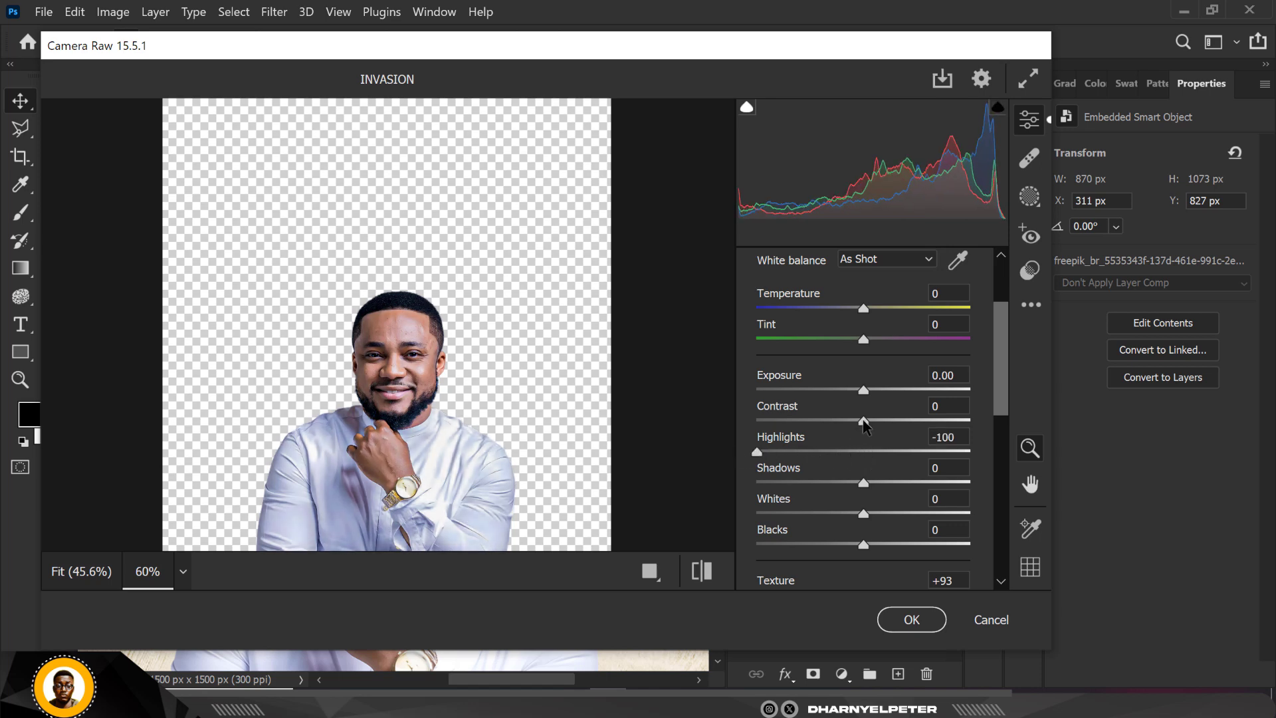
{"action": "left_click_drag", "start_coordinate": [863, 421], "coordinate": [891, 426]}
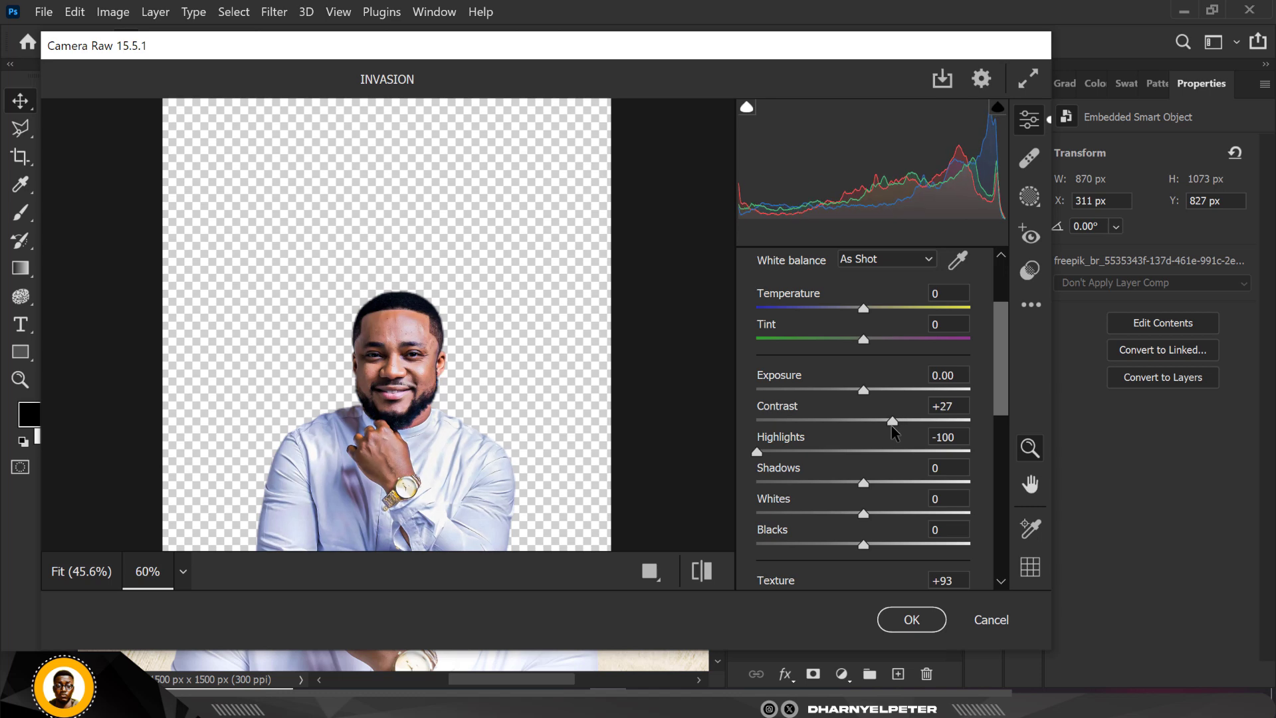
{"action": "mouse_move", "coordinate": [868, 490]}
{"action": "left_mouse_down"}
{"action": "mouse_move", "coordinate": [924, 493]}
{"action": "mouse_move", "coordinate": [887, 493]}
{"action": "mouse_move", "coordinate": [882, 508]}
{"action": "left_mouse_up"}
{"action": "scroll", "coordinate": [862, 534], "scroll_direction": "down", "scroll_amount": 3}
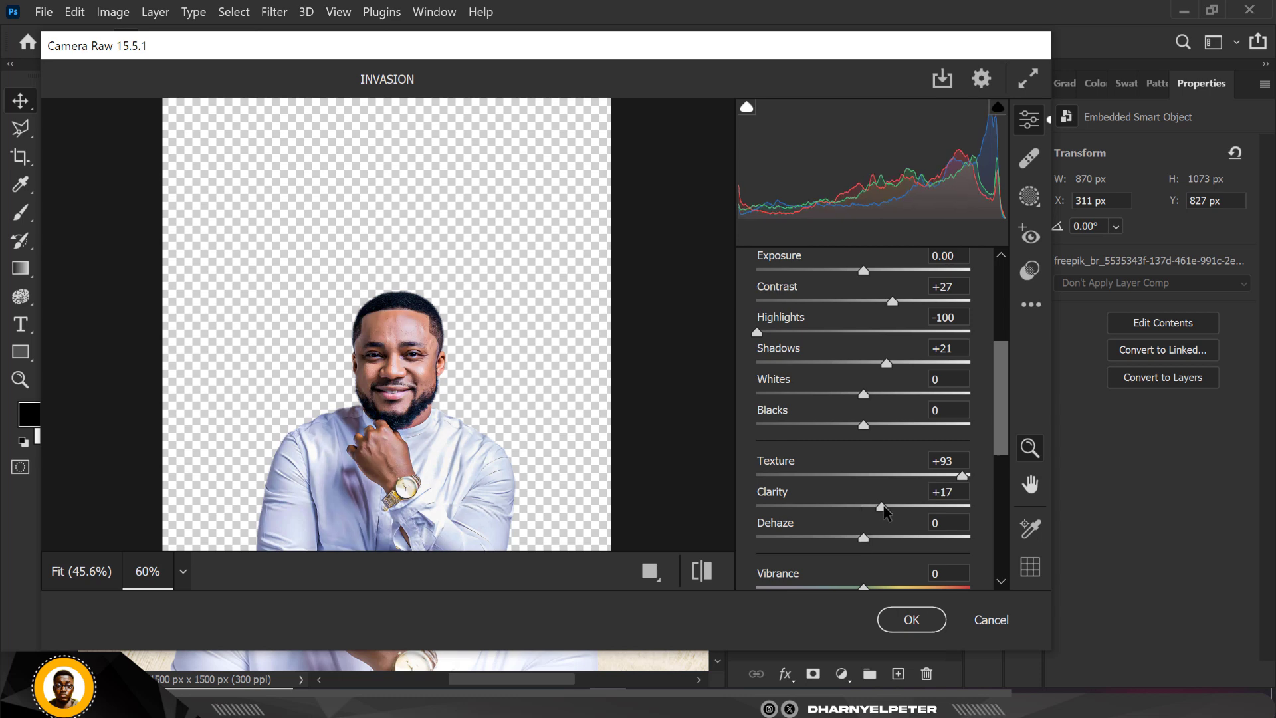
{"action": "left_click", "coordinate": [912, 619]}
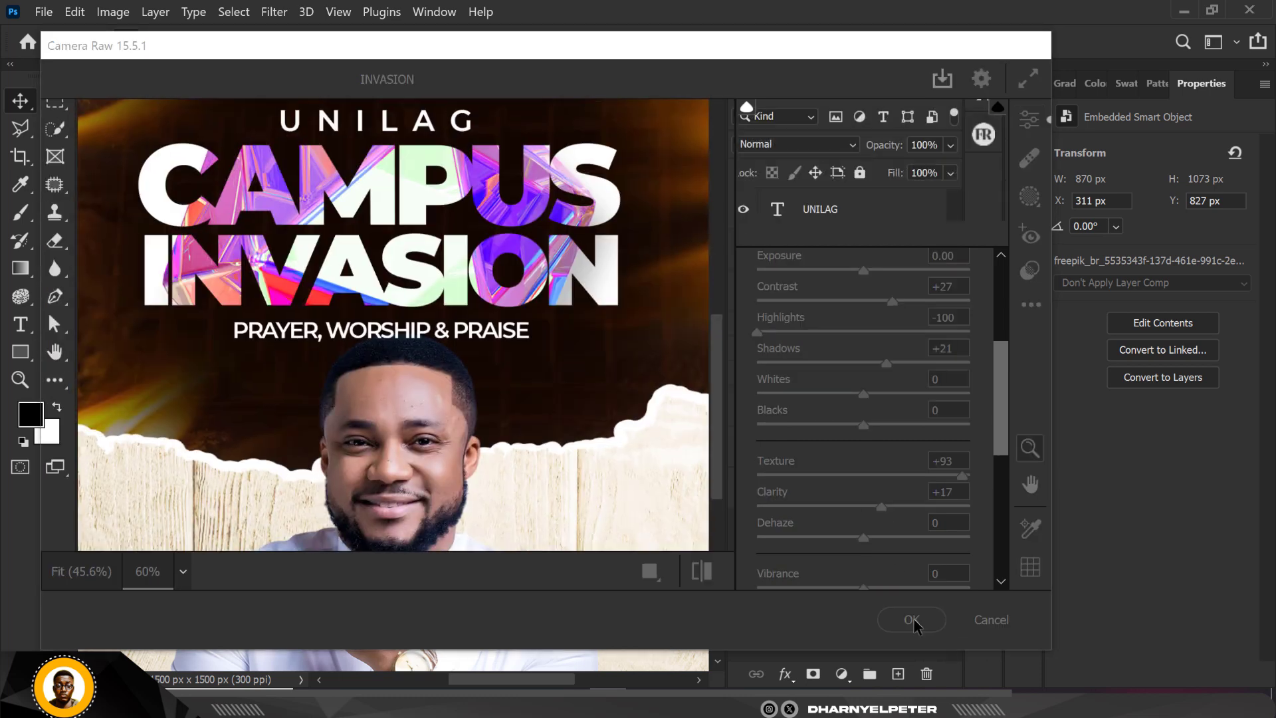
Start a second Camera Raw filter on the portrait with Vibrance +26 and Texture +67.
{"action": "key", "text": "ctrl+minus"}
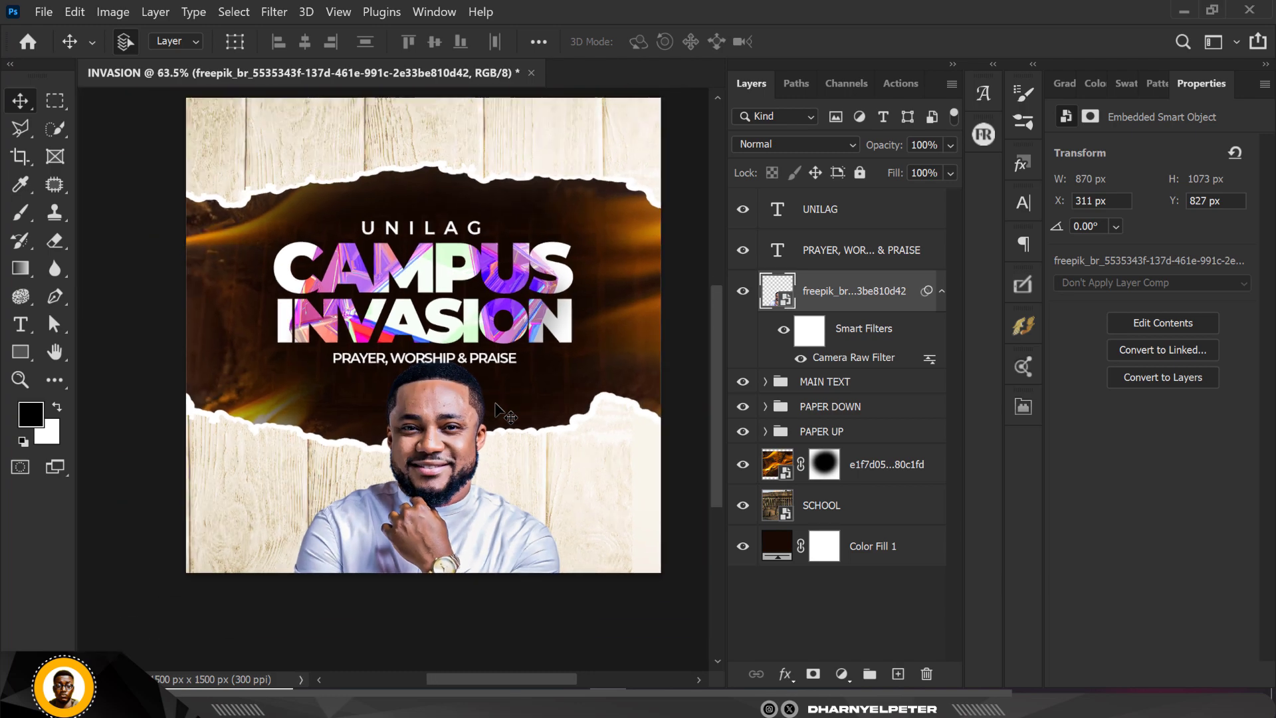
{"action": "key", "text": "ctrl+0"}
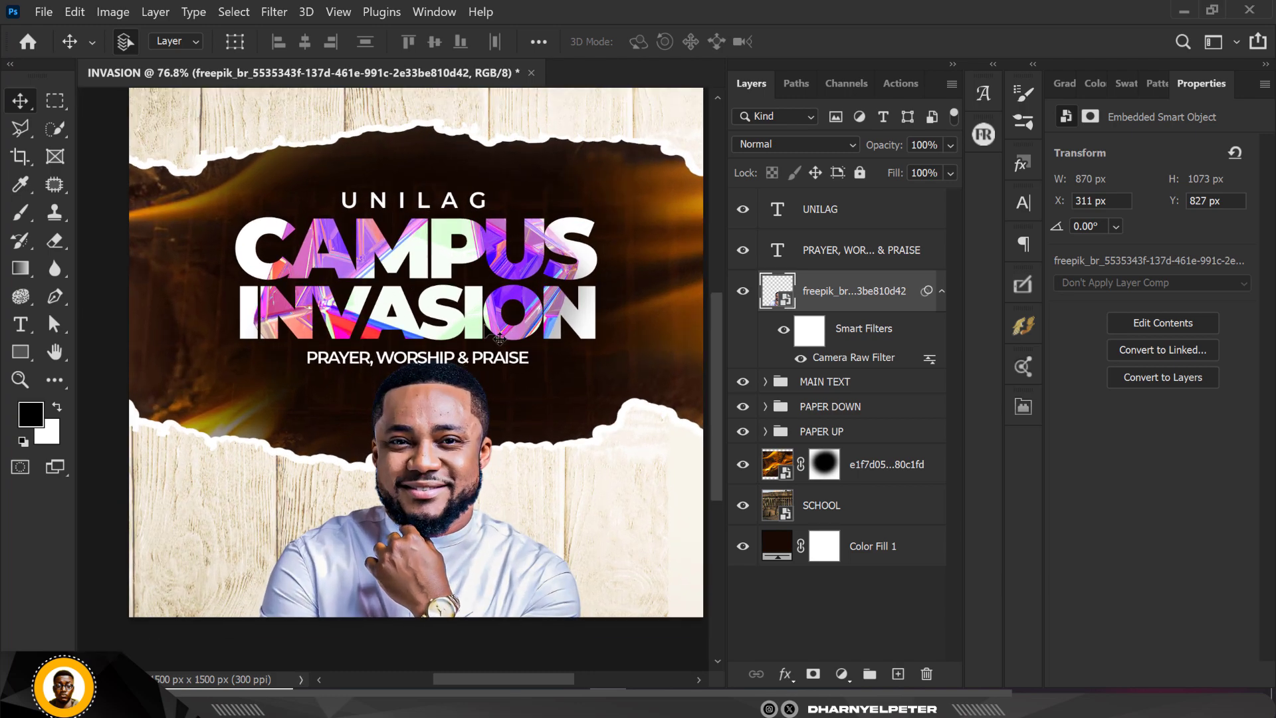
{"action": "left_click", "coordinate": [273, 11]}
{"action": "left_click", "coordinate": [354, 142]}
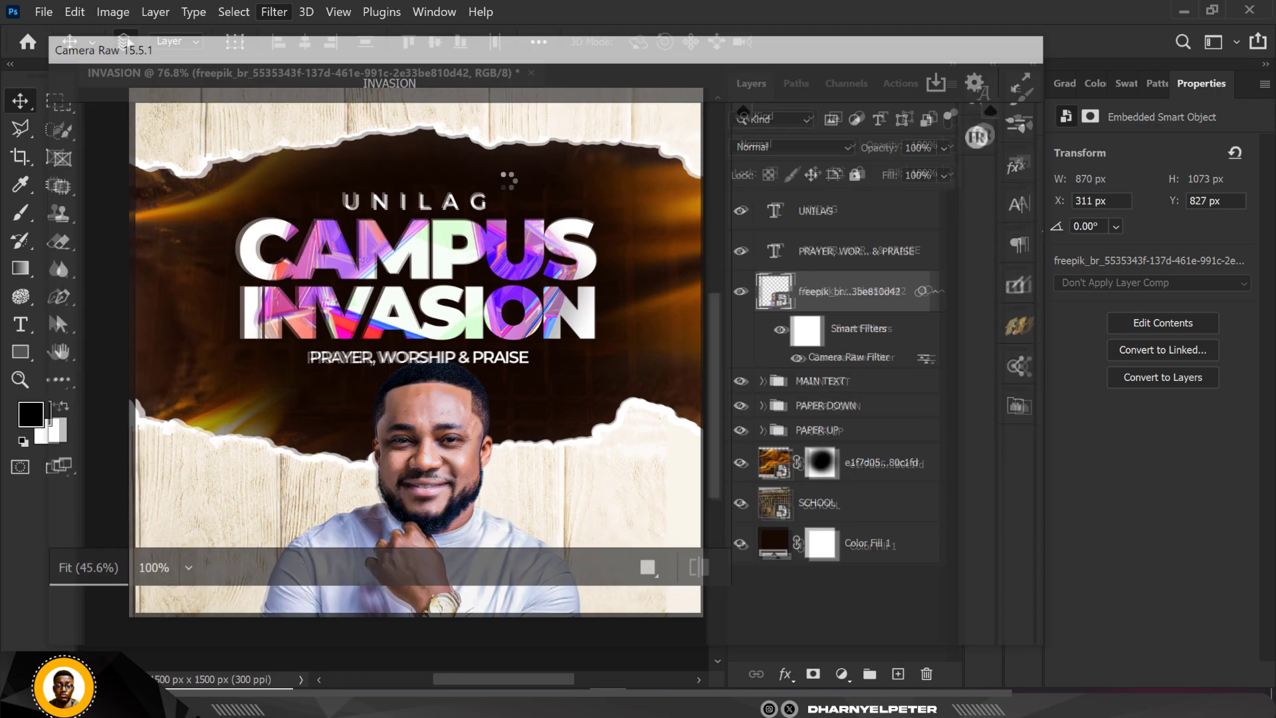
{"action": "scroll", "coordinate": [934, 436], "scroll_direction": "down", "scroll_amount": 3}
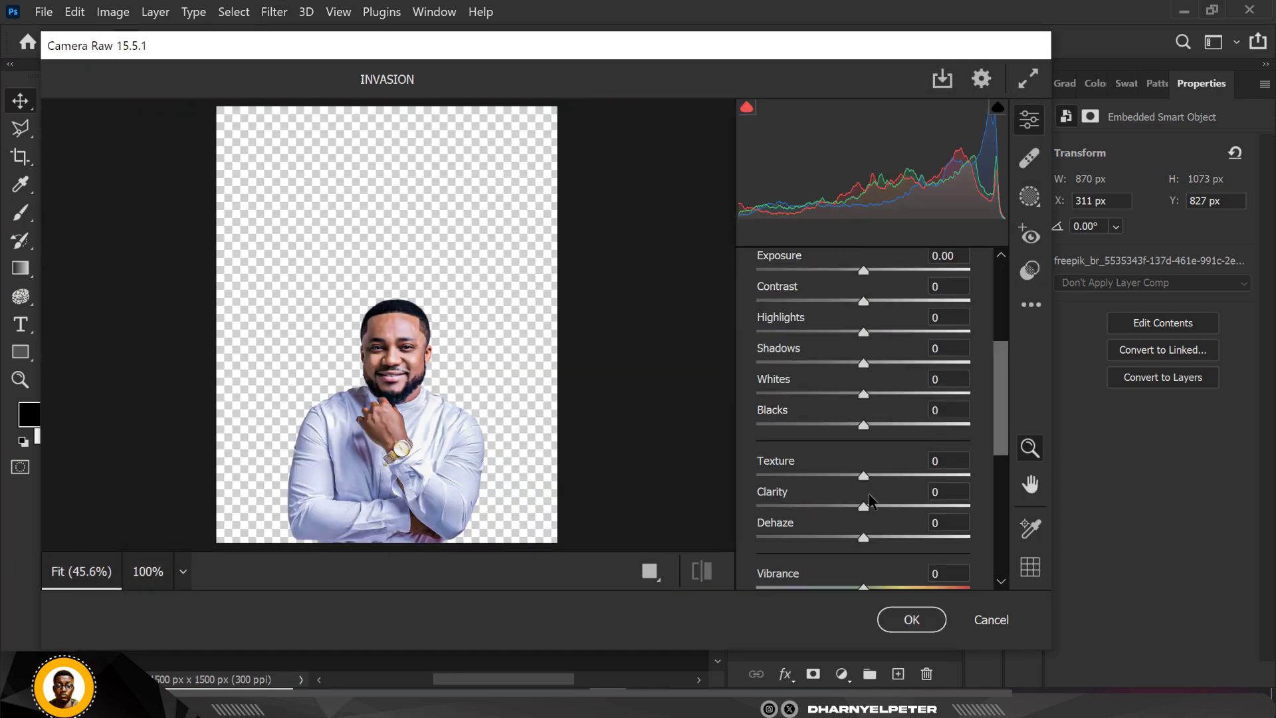
{"action": "scroll", "coordinate": [865, 525], "scroll_direction": "down", "scroll_amount": 2}
{"action": "left_click_drag", "start_coordinate": [865, 470], "coordinate": [892, 469]}
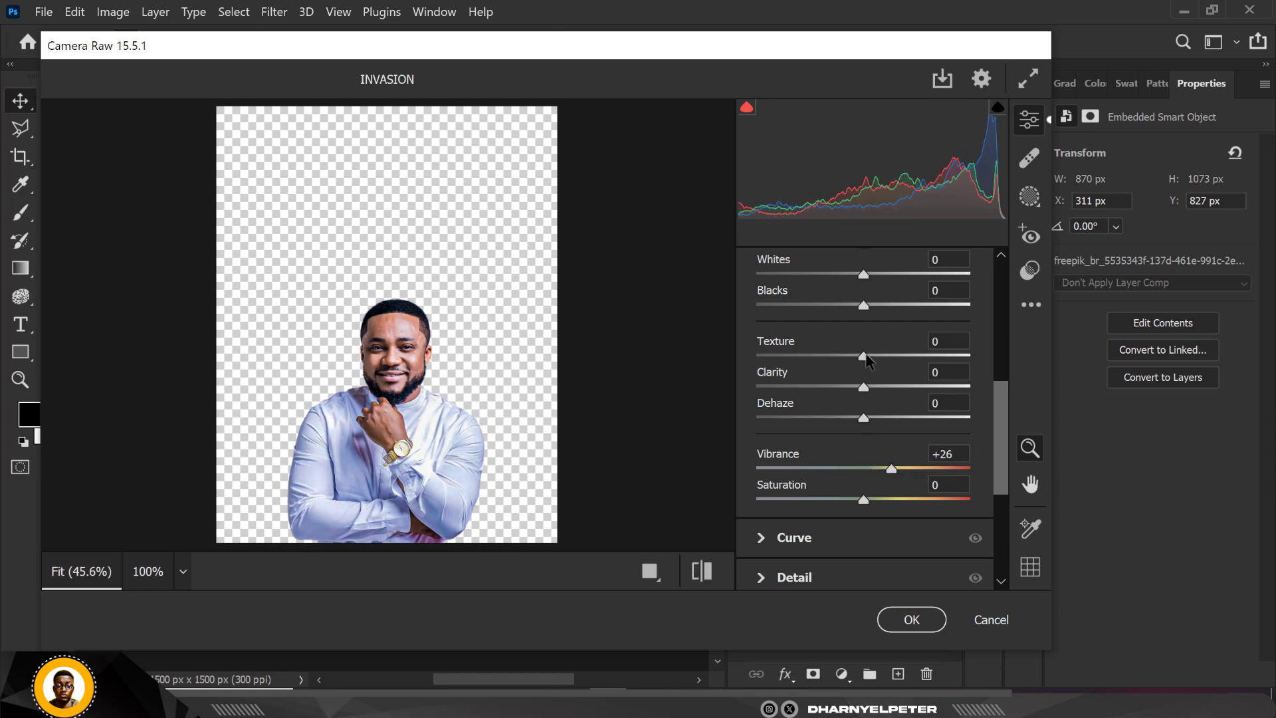
{"action": "left_click_drag", "start_coordinate": [866, 355], "coordinate": [938, 355]}
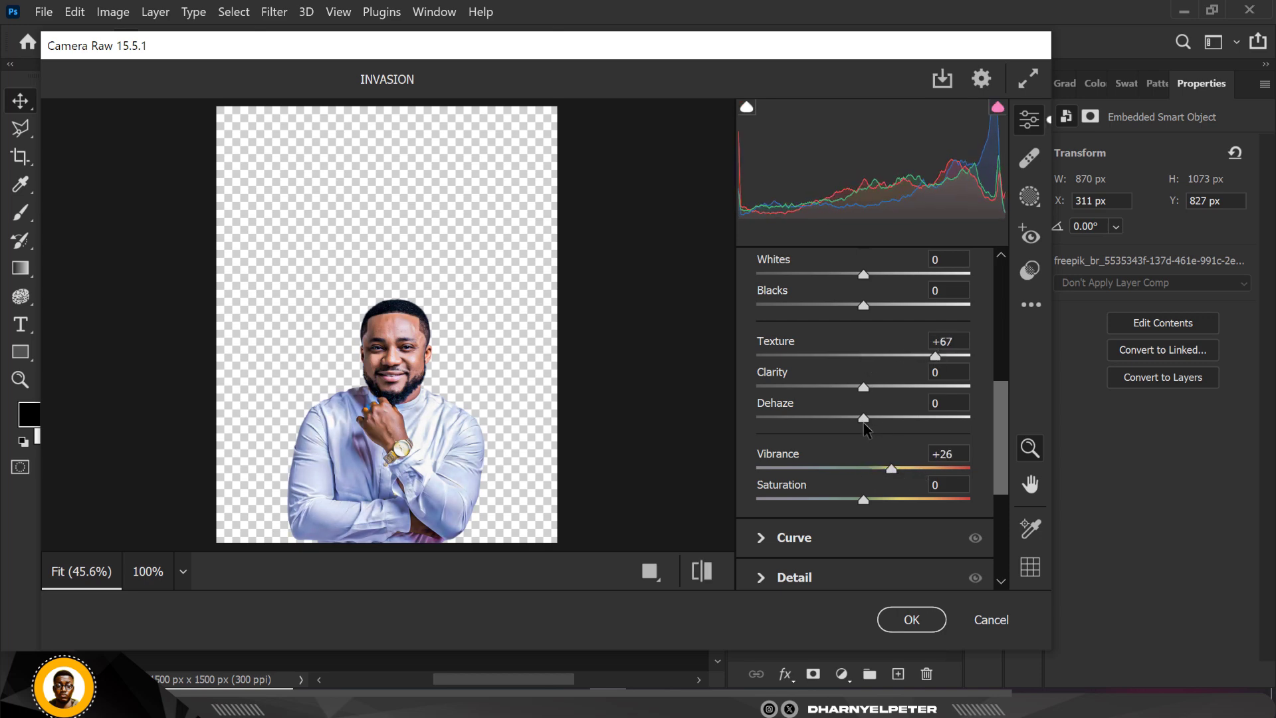
Set Highlights to -79, Contrast to +9, Shadows to +17 and Sharpening to 27, and apply the second Camera Raw filter.
{"action": "scroll", "coordinate": [852, 308], "scroll_direction": "up", "scroll_amount": 4}
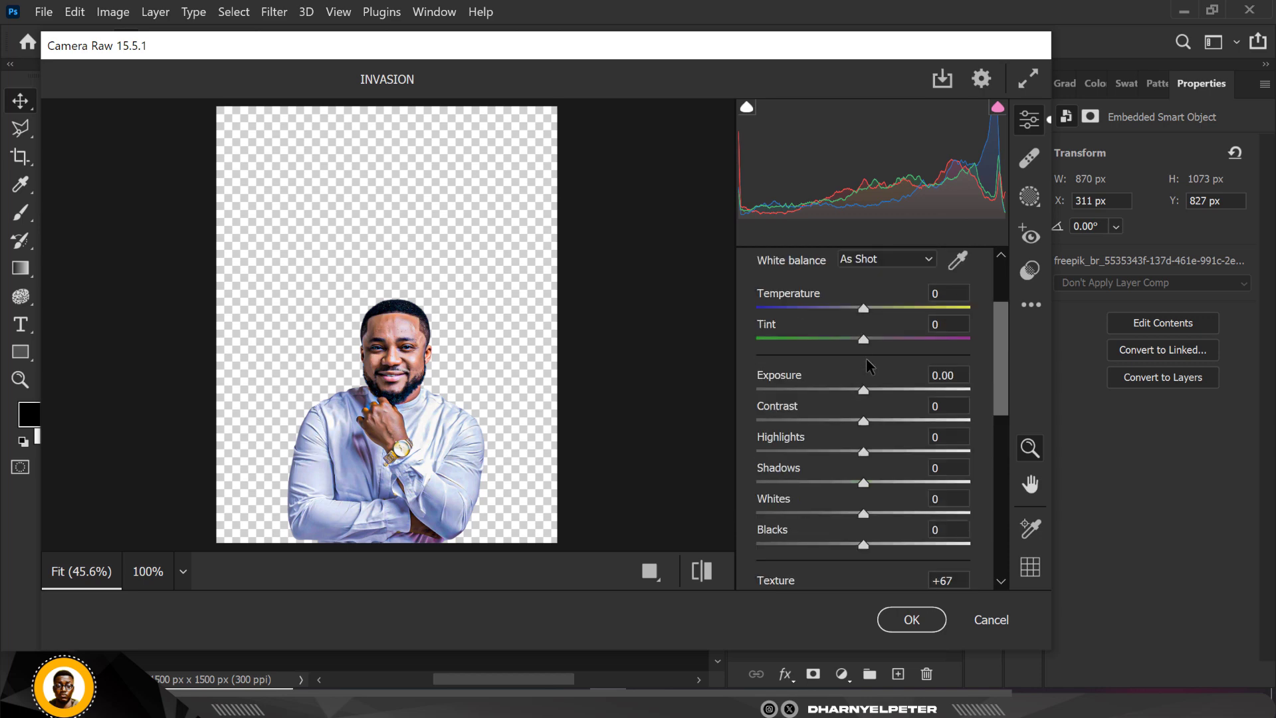
{"action": "left_click_drag", "start_coordinate": [864, 452], "coordinate": [779, 452]}
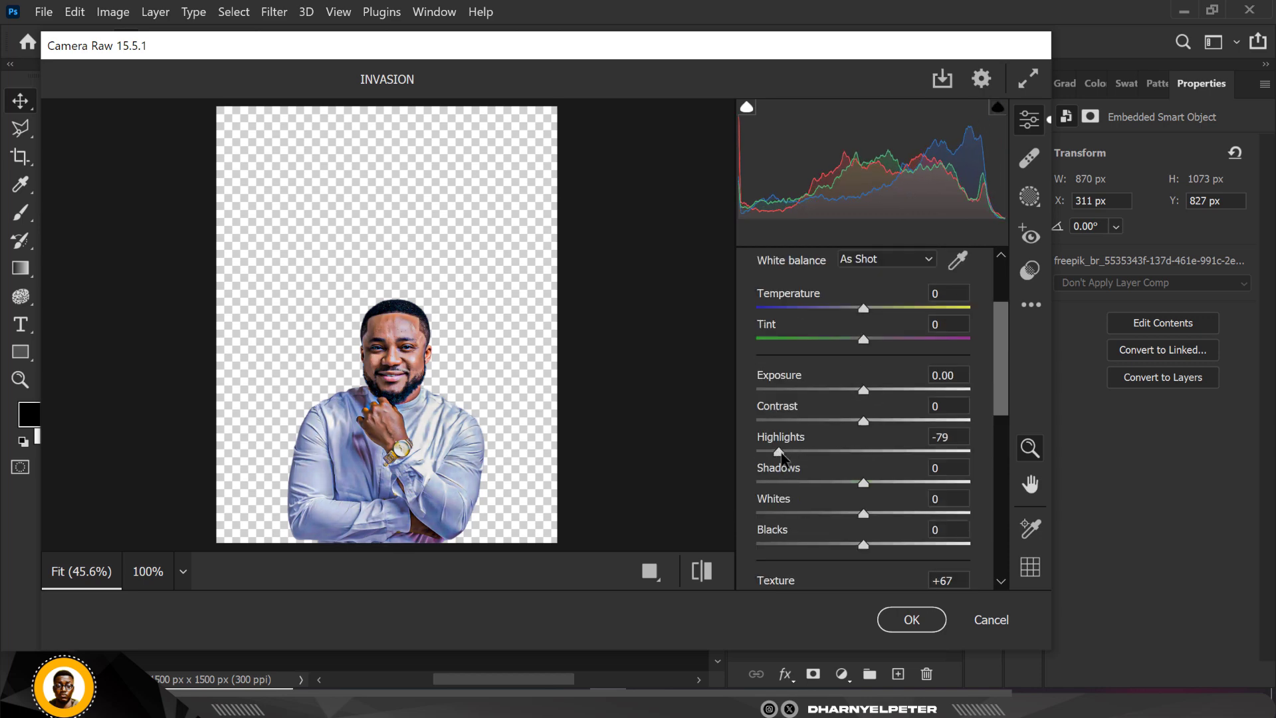
{"action": "left_click_drag", "start_coordinate": [863, 421], "coordinate": [873, 423]}
{"action": "left_click_drag", "start_coordinate": [863, 482], "coordinate": [882, 482]}
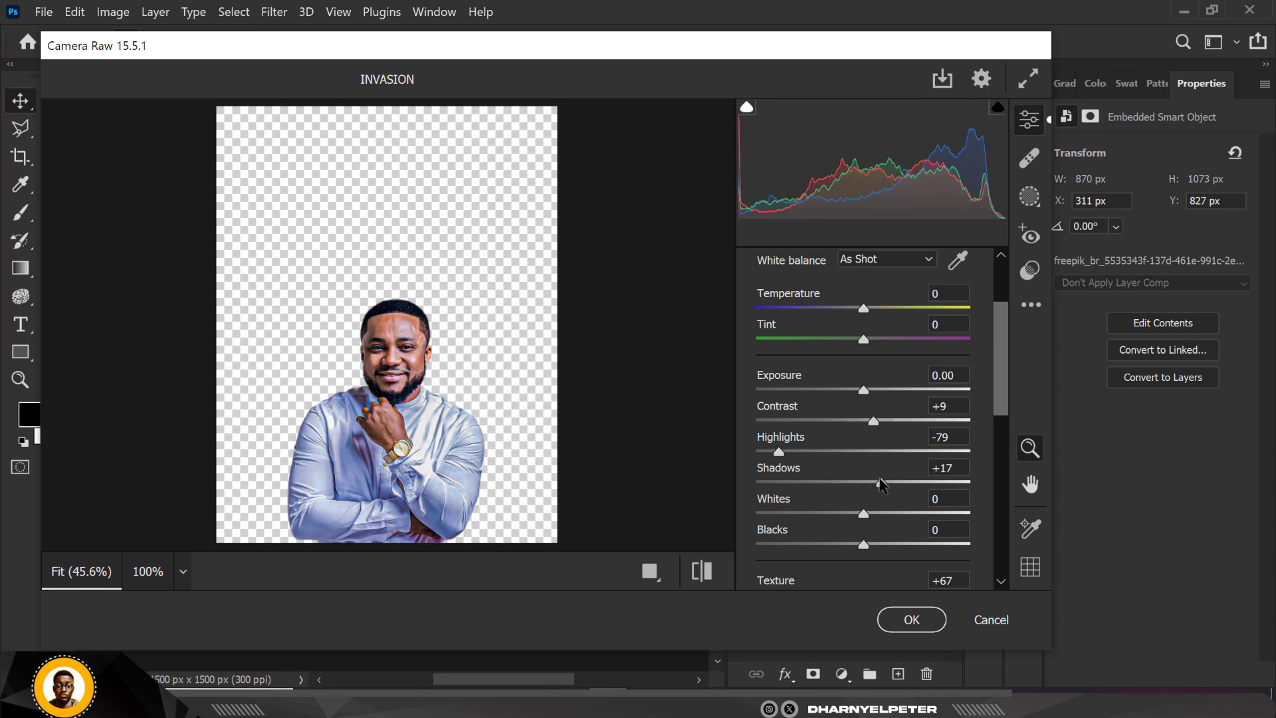
{"action": "scroll", "coordinate": [883, 482], "scroll_direction": "down", "scroll_amount": 5}
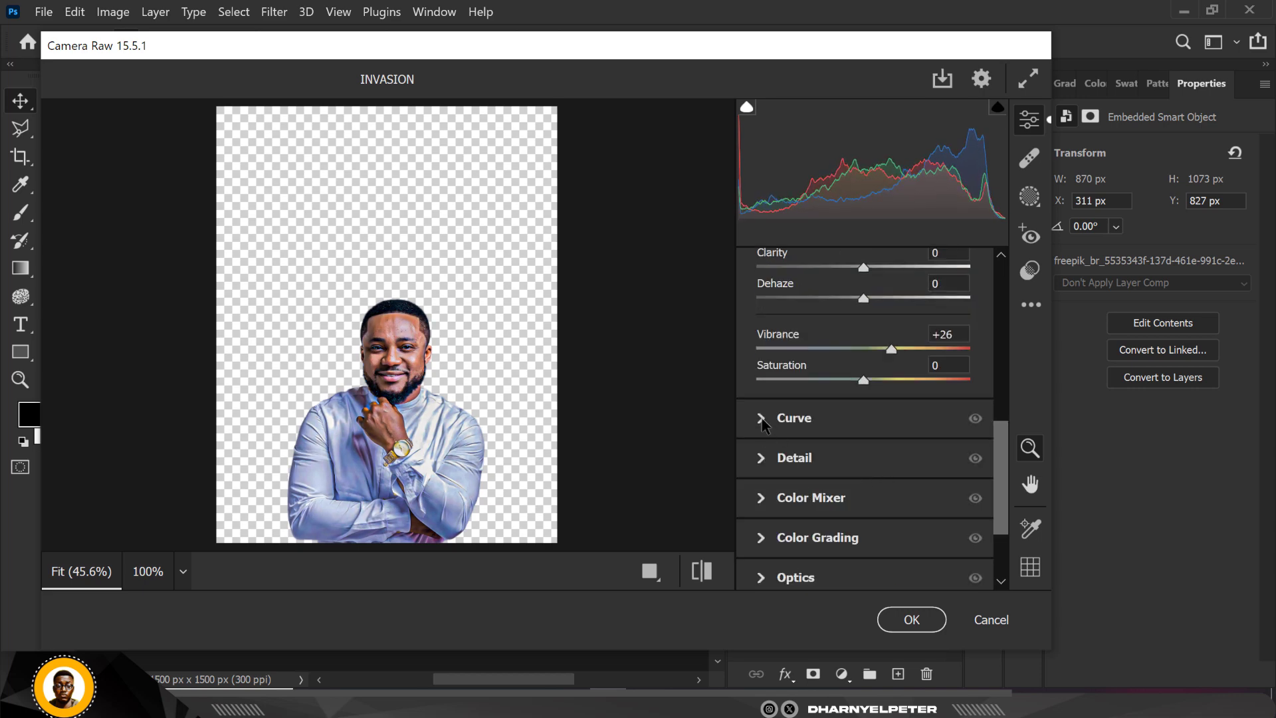
{"action": "left_click", "coordinate": [762, 459]}
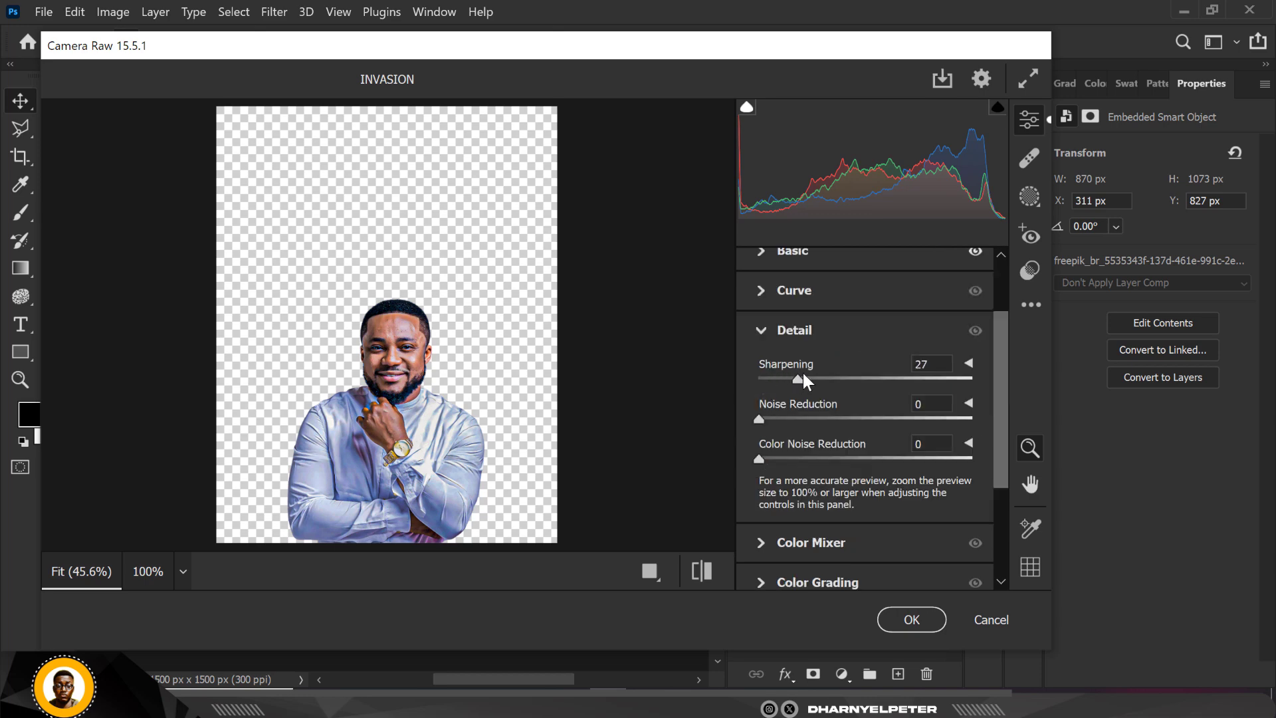
{"action": "left_click_drag", "start_coordinate": [805, 373], "coordinate": [816, 375]}
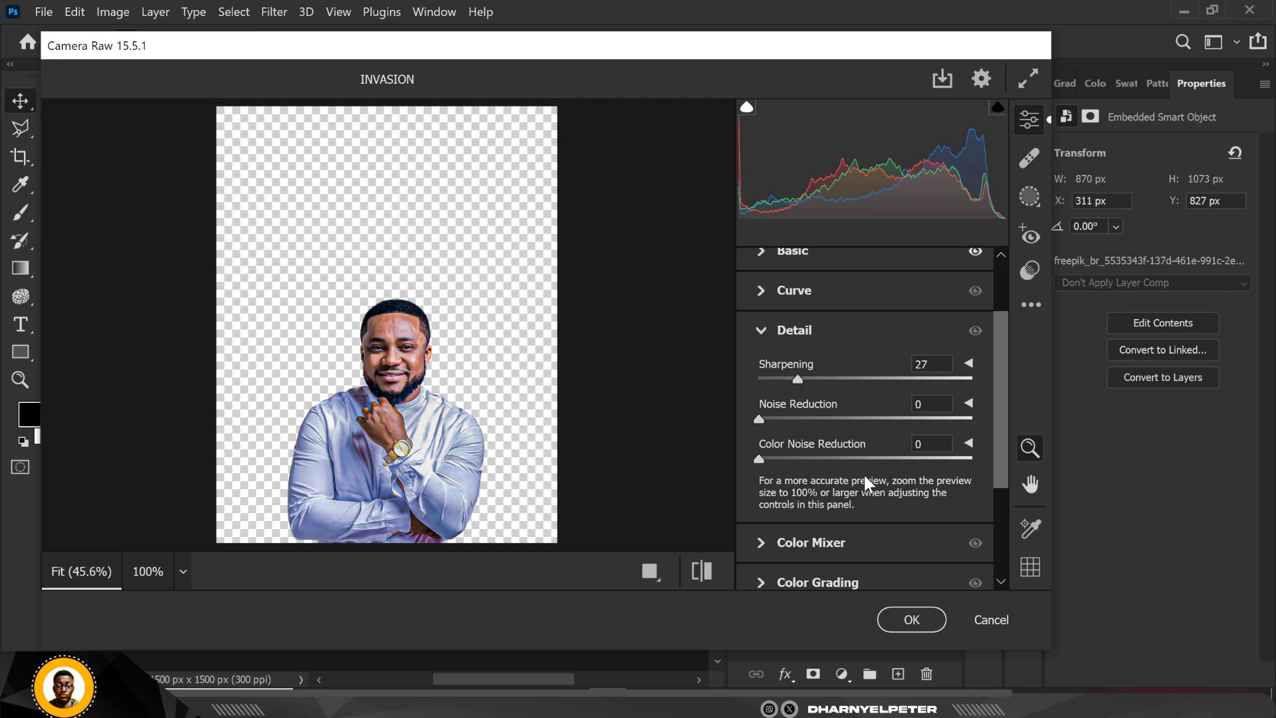
{"action": "left_click", "coordinate": [911, 619]}
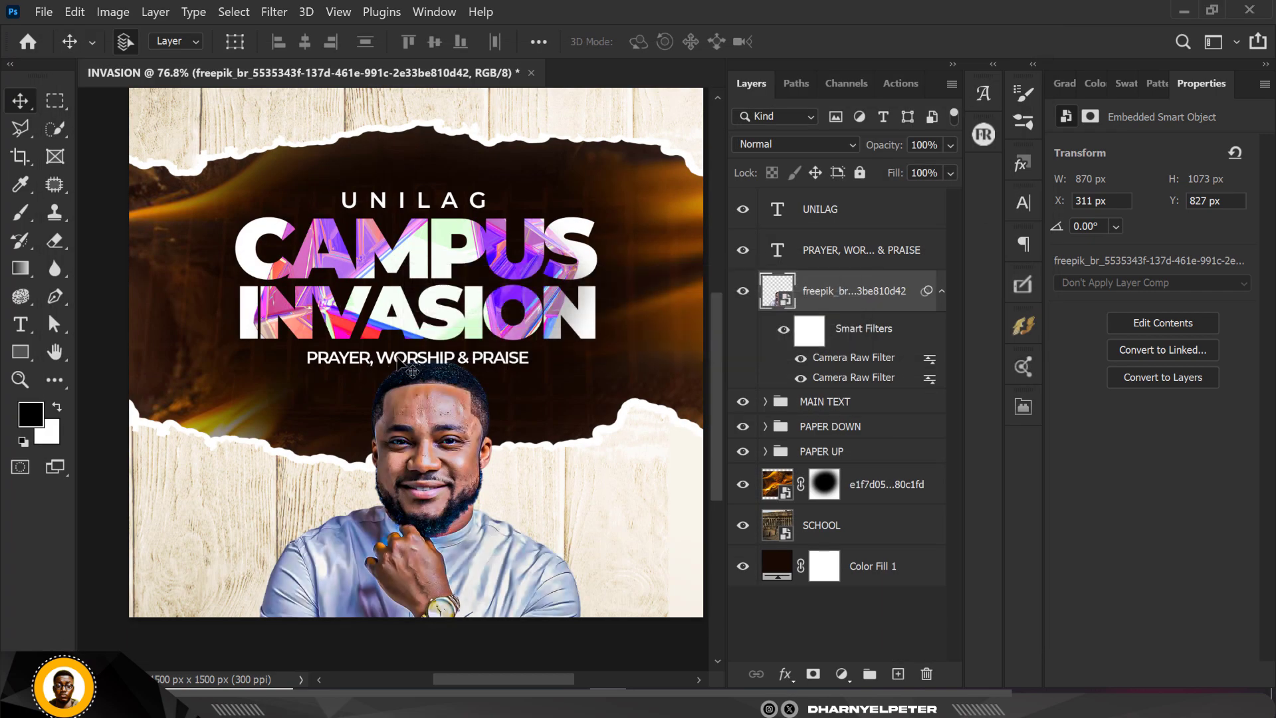
Nudge the PRAYER, WORSHIP & PRAISE tagline up to Y 789.48 px, clear of the portrait's head.
{"action": "key", "text": "ctrl+0"}
{"action": "scroll", "coordinate": [415, 423], "scroll_direction": "up", "scroll_amount": 5}
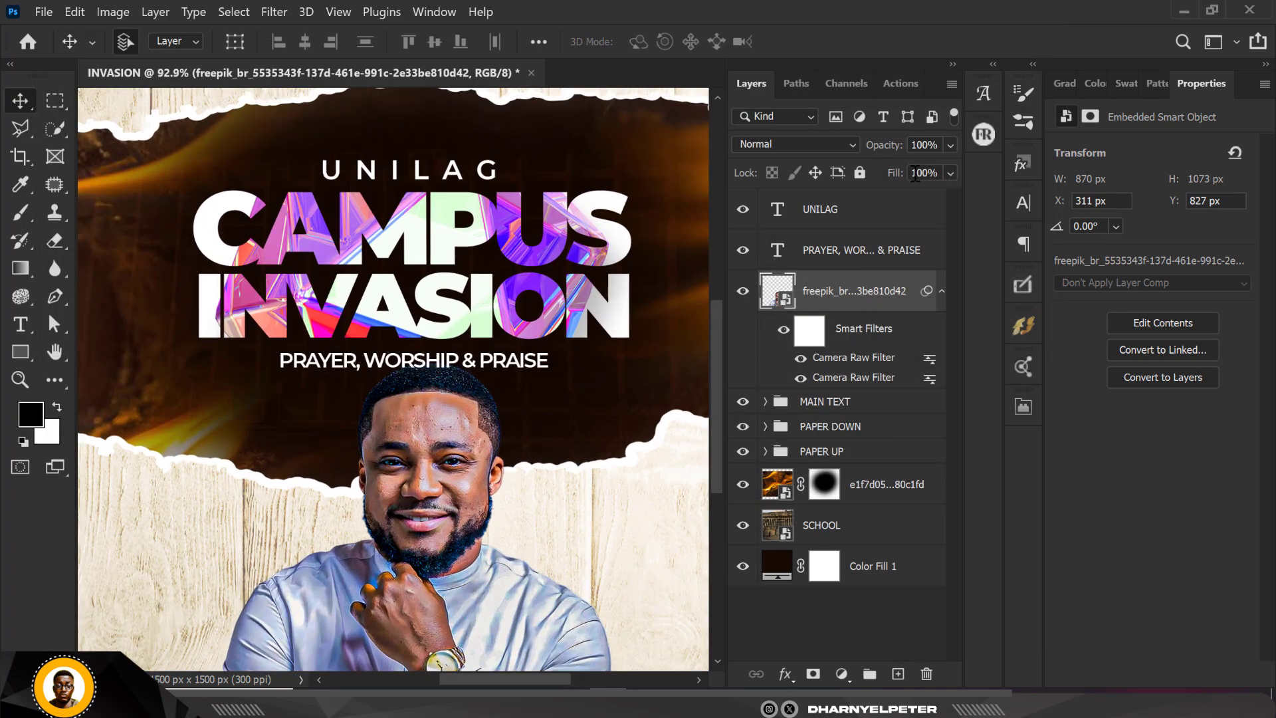
{"action": "left_click", "coordinate": [871, 262]}
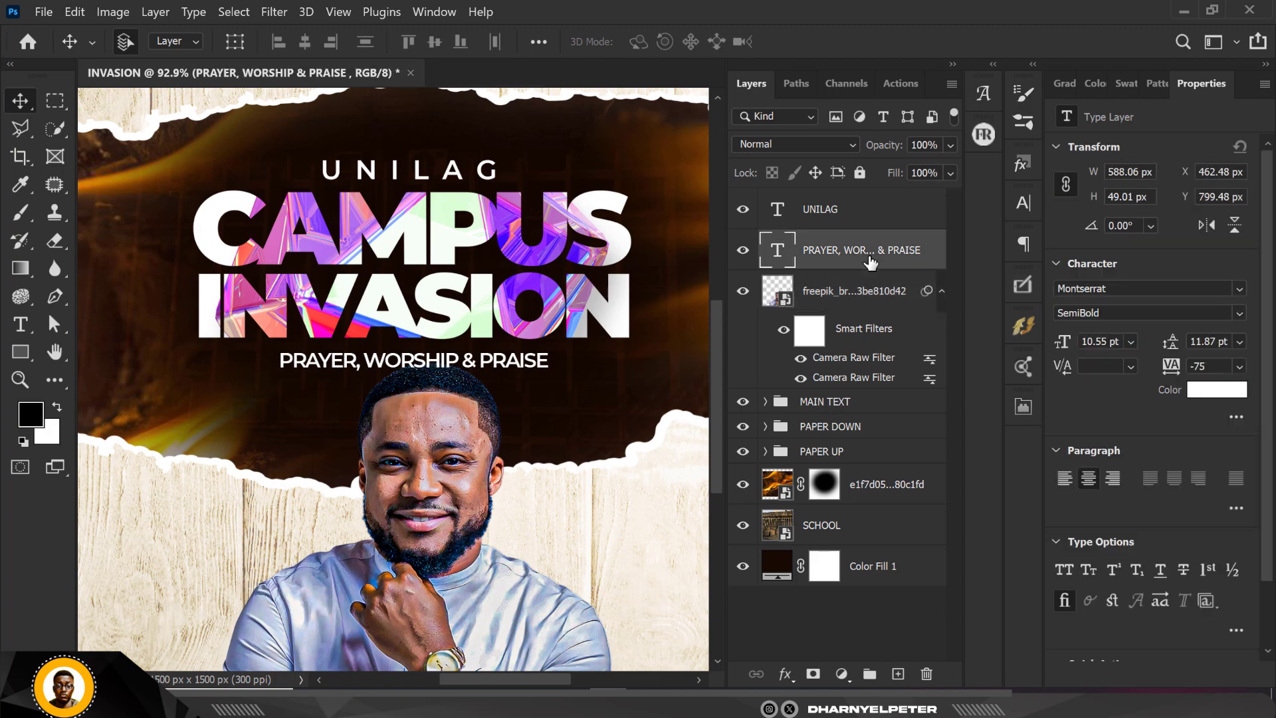
{"action": "key", "text": "Up"}
{"action": "key", "text": "Up"}
{"action": "key", "text": "Up"}
{"action": "key", "text": "Up"}
{"action": "key", "text": "Up"}
{"action": "key", "text": "Up"}
{"action": "key", "text": "Up"}
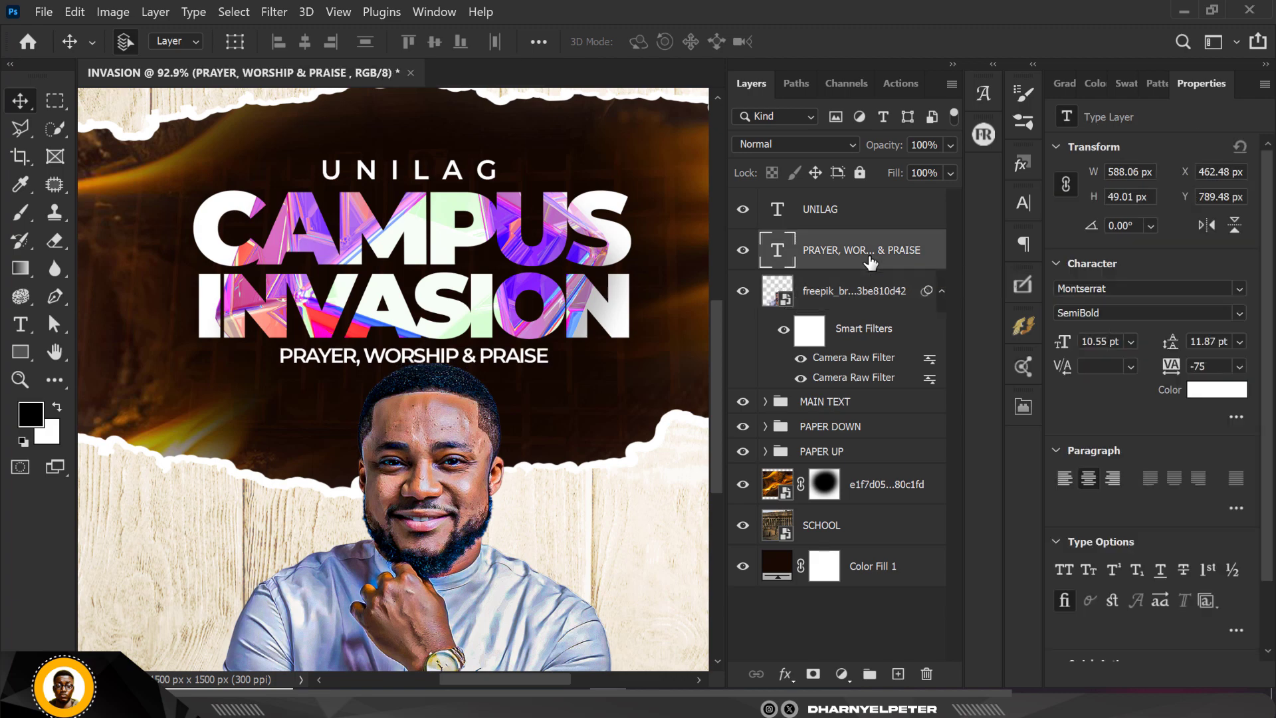
Add a new empty layer above the UNILAG text layer and switch the foreground colour to white.
{"action": "scroll", "coordinate": [430, 342], "scroll_direction": "down", "scroll_amount": 3}
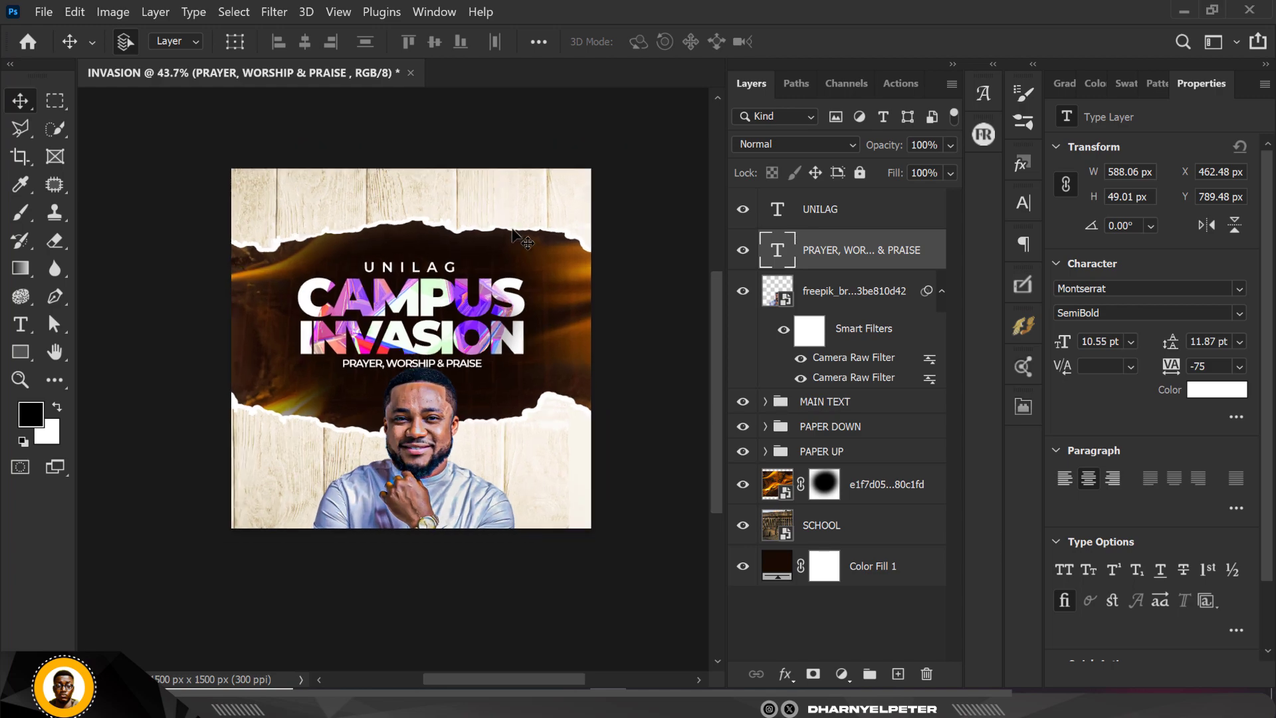
{"action": "scroll", "coordinate": [431, 342], "scroll_direction": "up", "scroll_amount": 1}
{"action": "scroll", "coordinate": [708, 149], "scroll_direction": "up", "scroll_amount": 5}
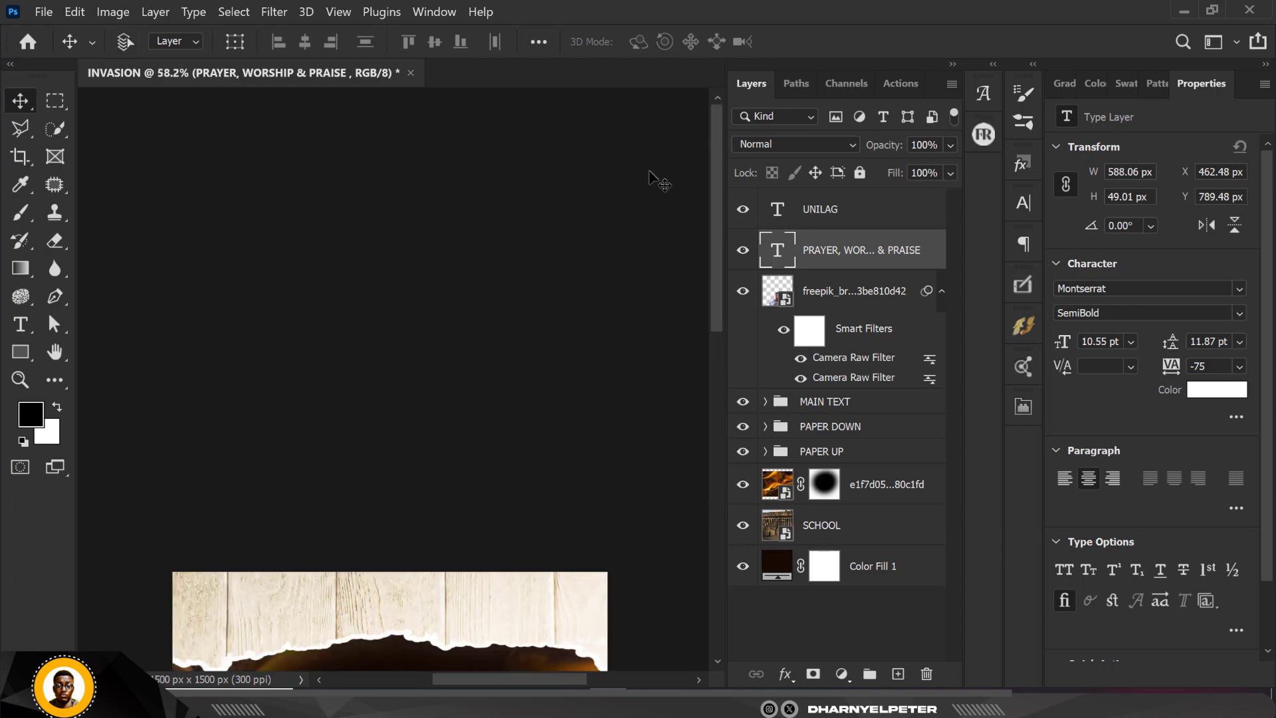
{"action": "key", "text": "ctrl+0"}
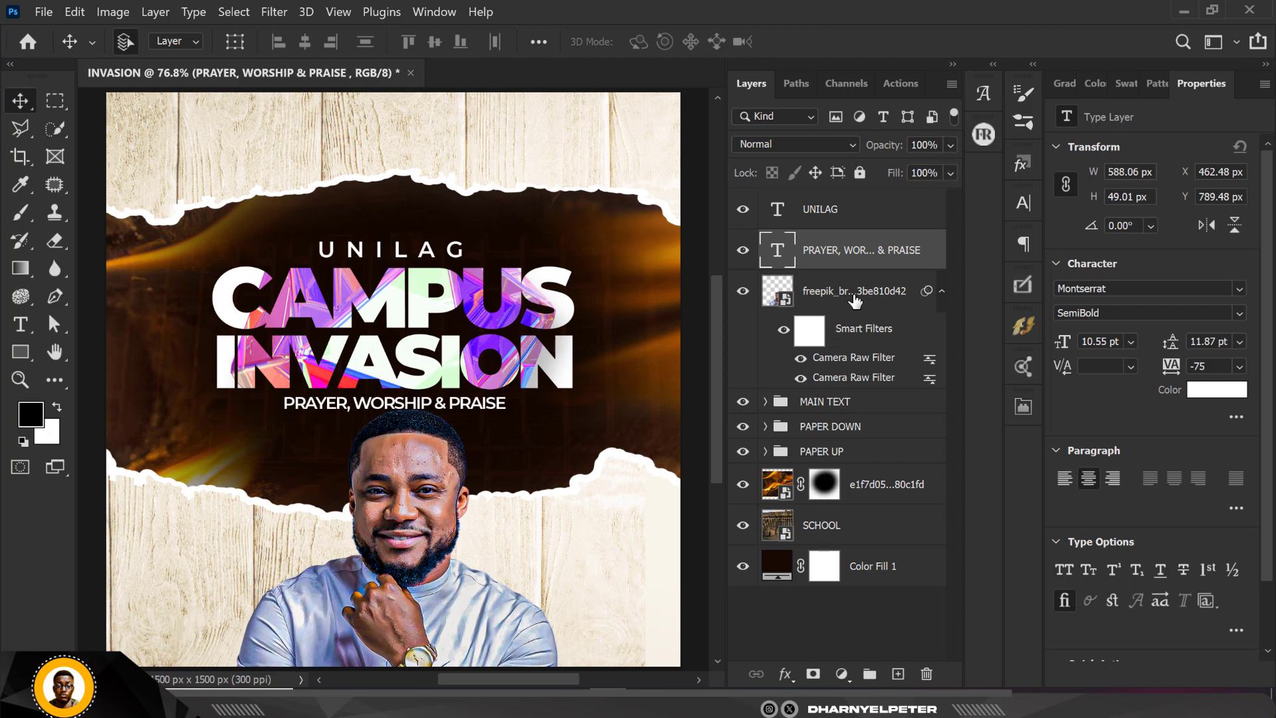
{"action": "left_click", "coordinate": [879, 298]}
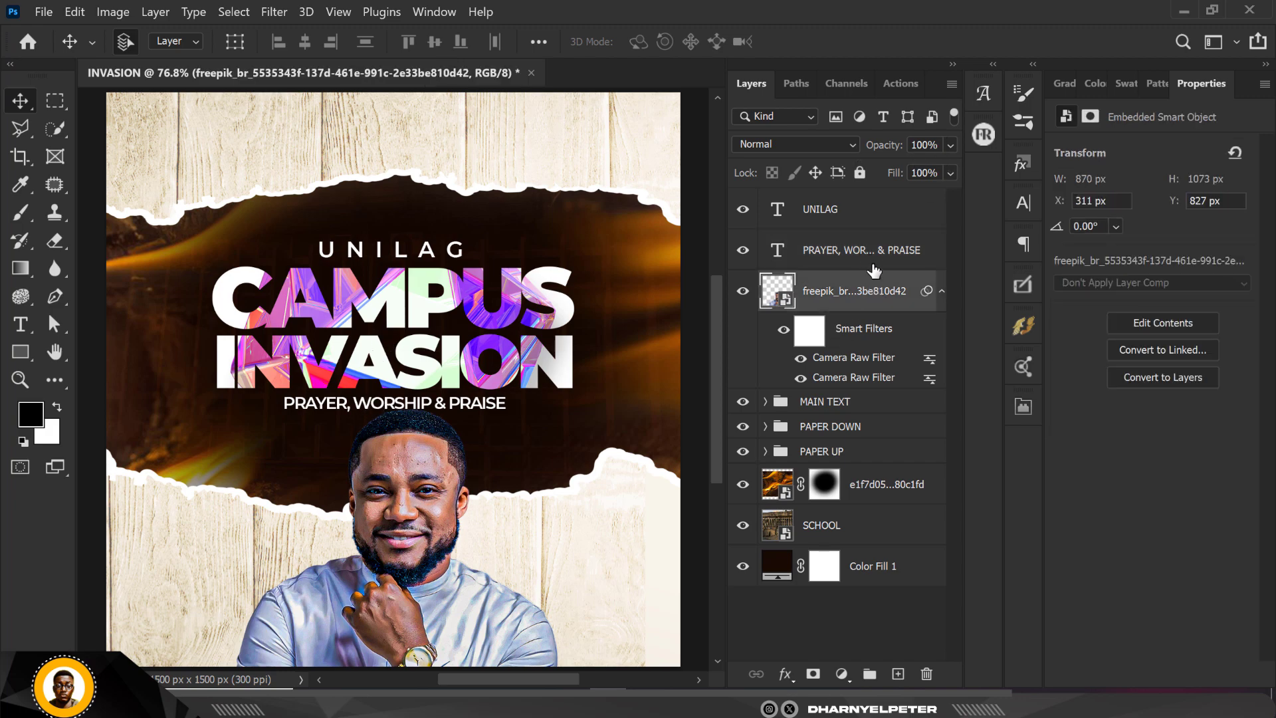
{"action": "left_click", "coordinate": [868, 218]}
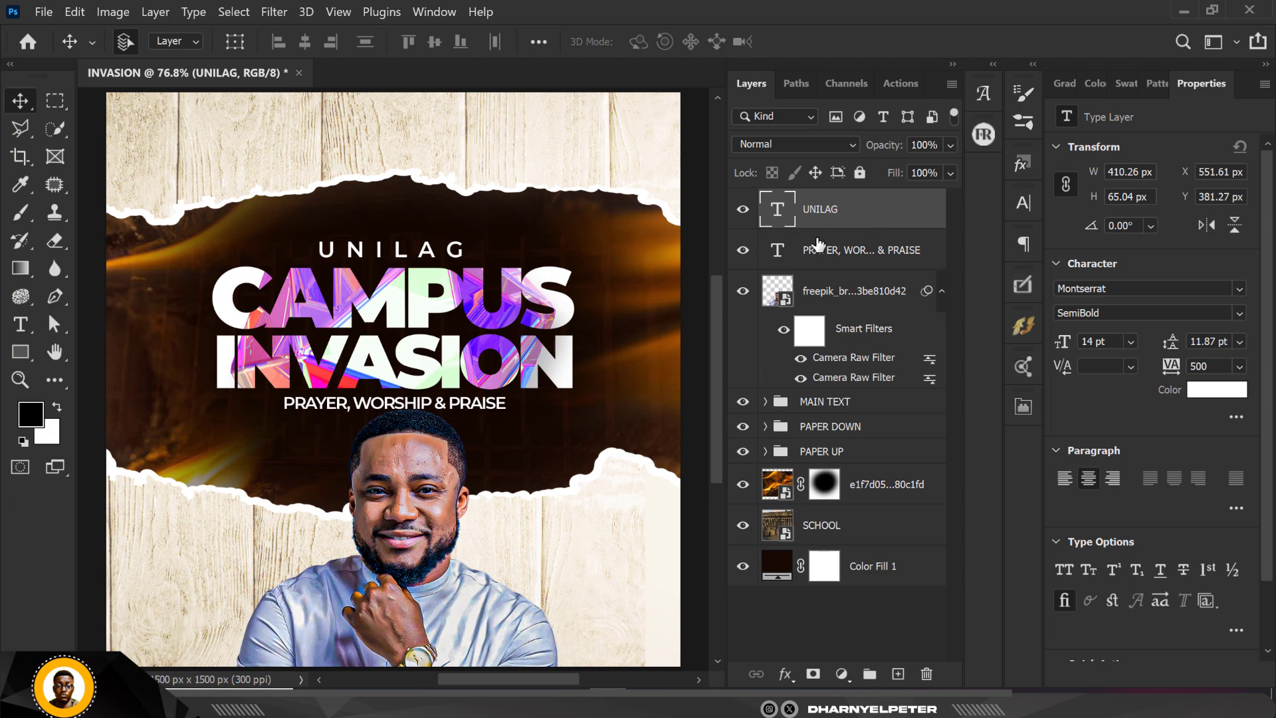
{"action": "left_click", "coordinate": [898, 674]}
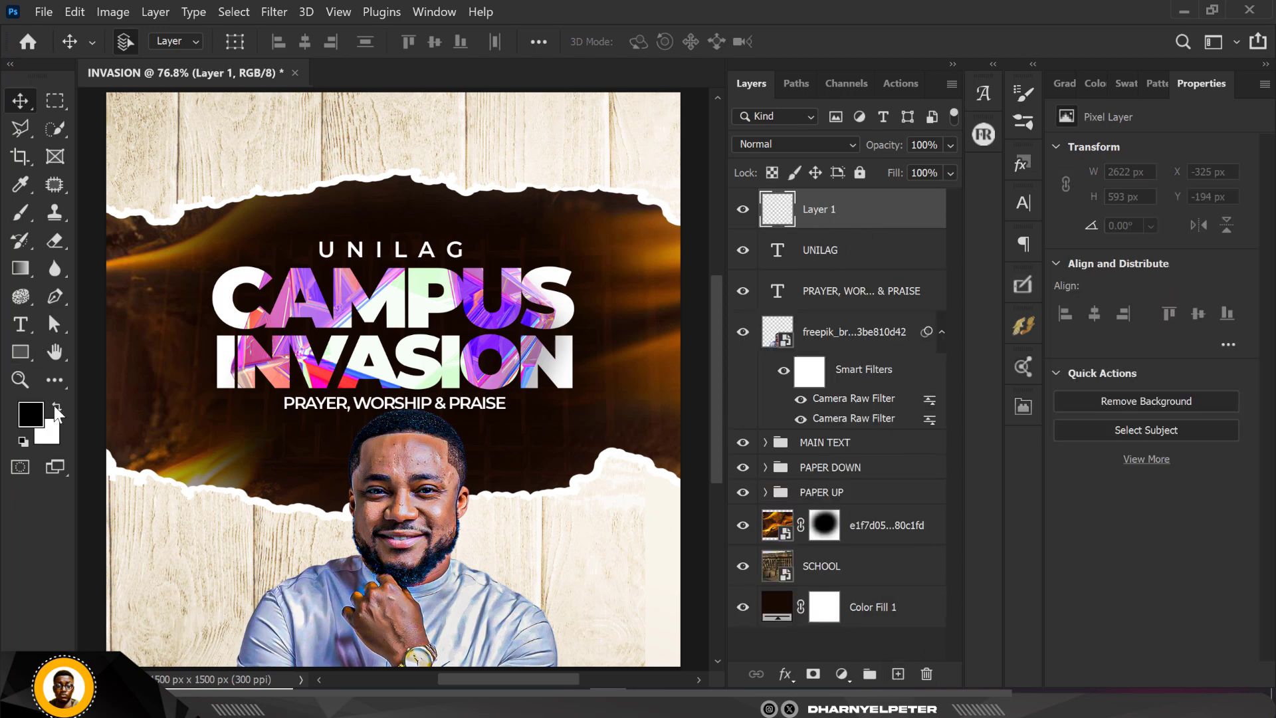
{"action": "left_click", "coordinate": [59, 409]}
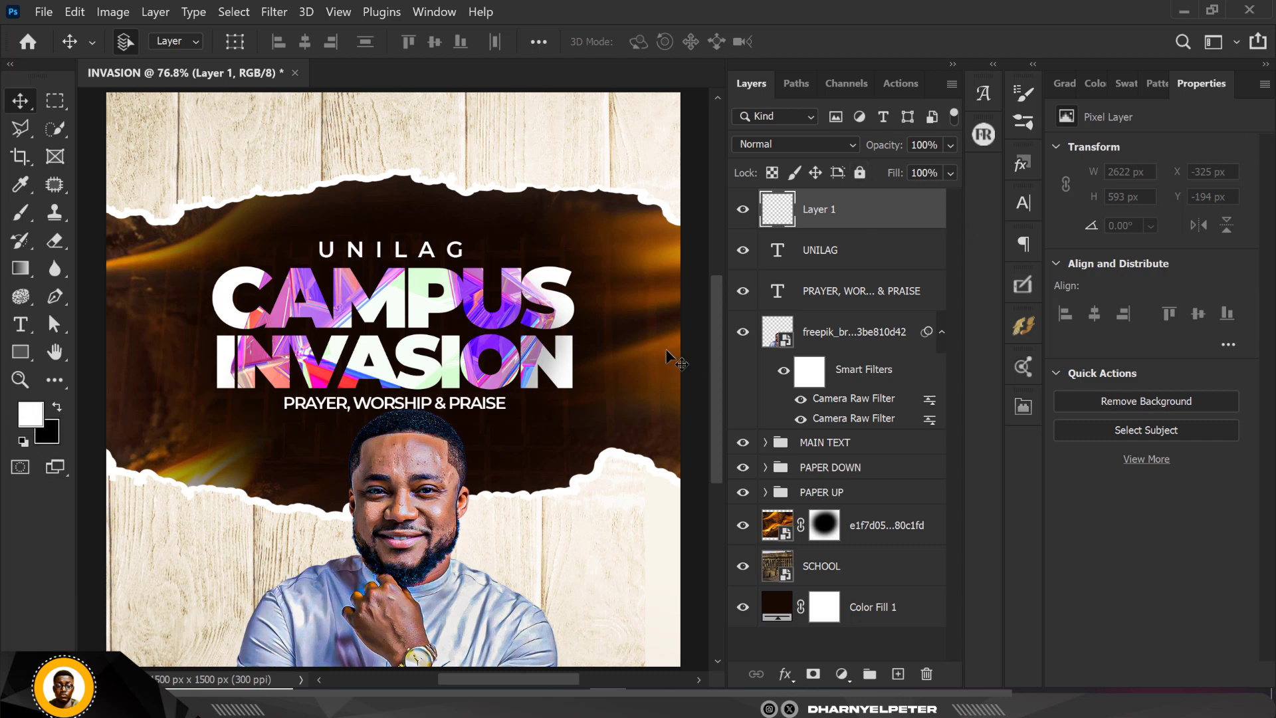
Paint a soft white fade across the bottom edge of the flyer, over the portrait's lower body, with a 700 px brush.
{"action": "key", "text": "b"}
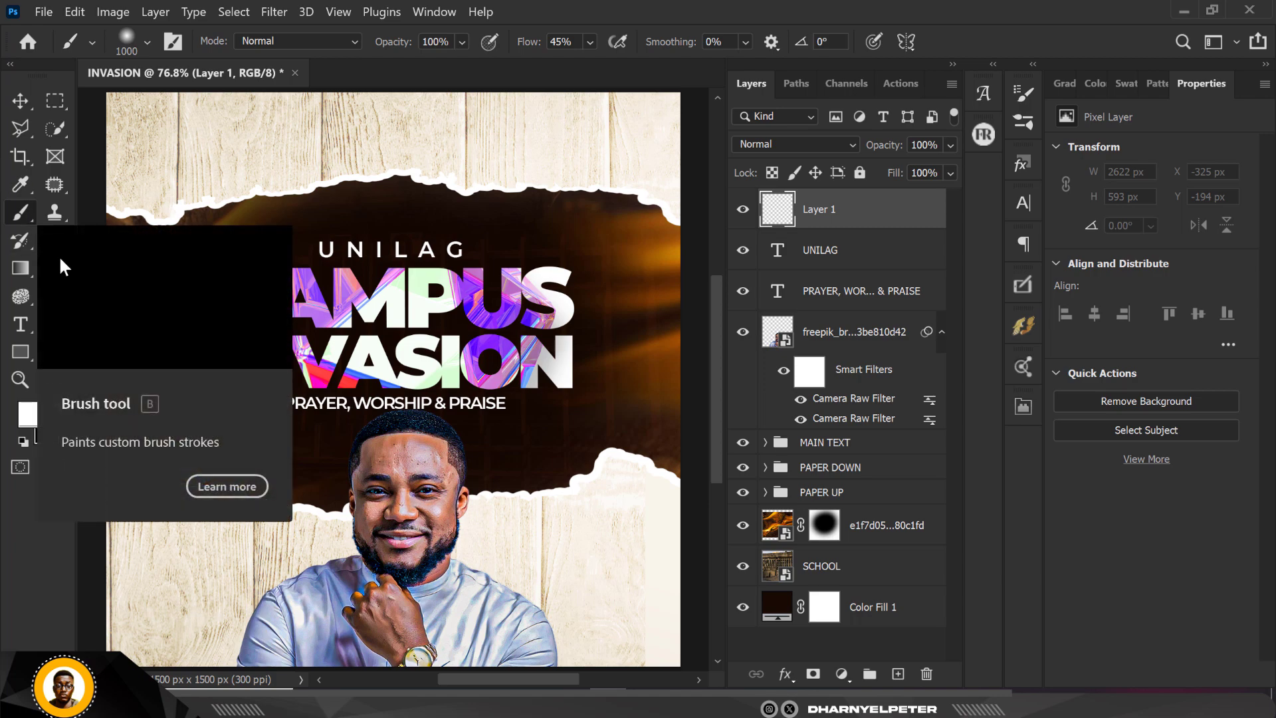
{"action": "scroll", "coordinate": [286, 352], "scroll_direction": "down", "scroll_amount": 2}
{"action": "scroll", "coordinate": [285, 345], "scroll_direction": "down", "scroll_amount": 1}
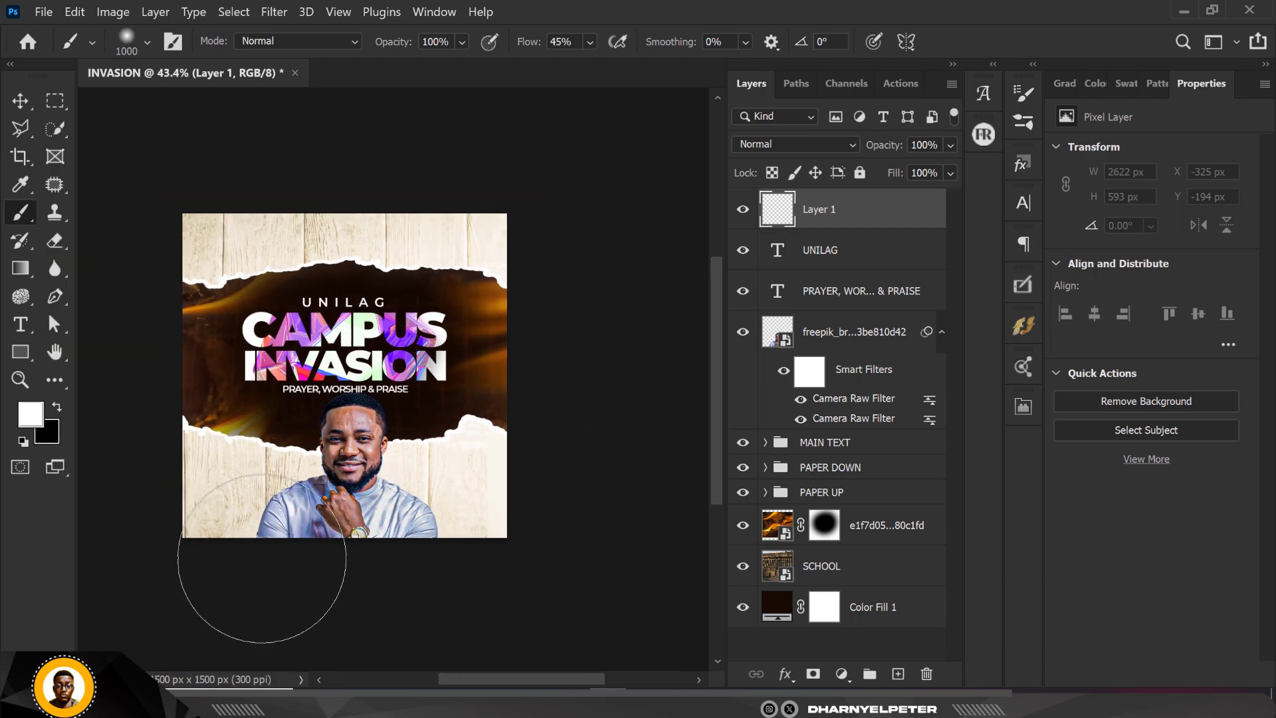
{"action": "key", "text": "bracketleft"}
{"action": "key", "text": "bracketleft"}
{"action": "key", "text": "bracketleft"}
{"action": "key", "text": "bracketleft"}
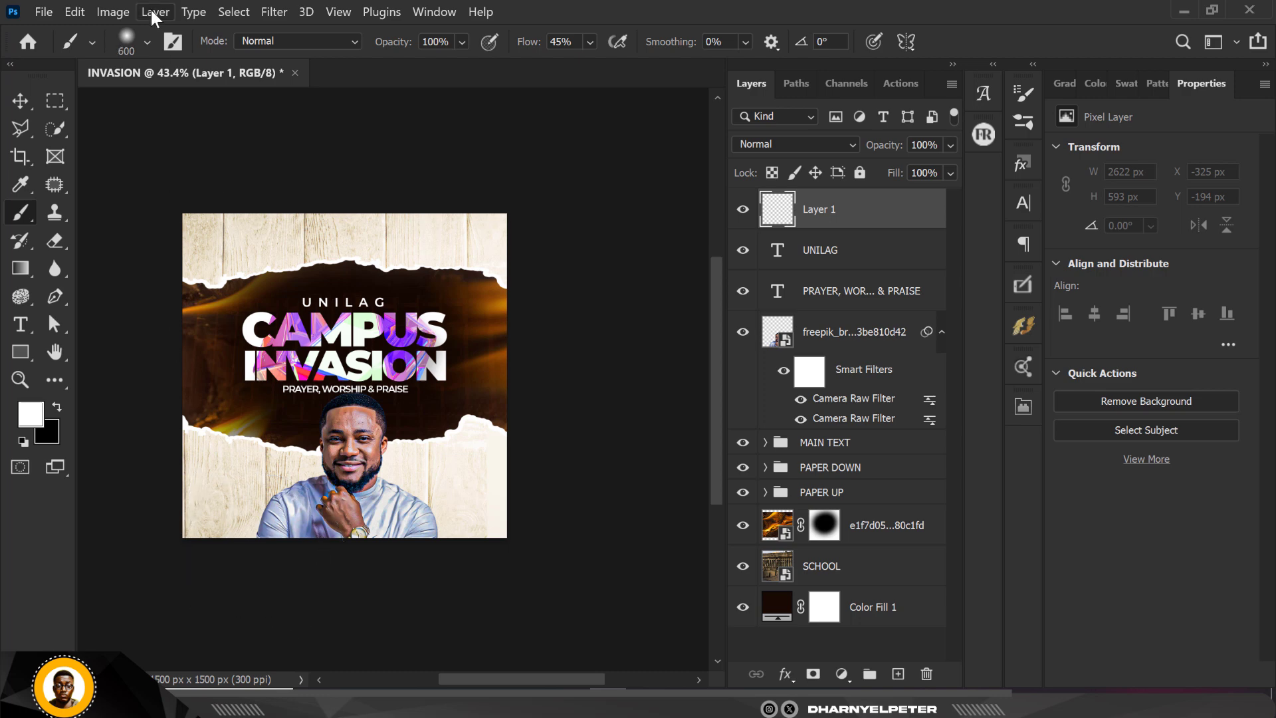
{"action": "left_click", "coordinate": [147, 41]}
{"action": "left_click_drag", "start_coordinate": [189, 98], "coordinate": [179, 100]}
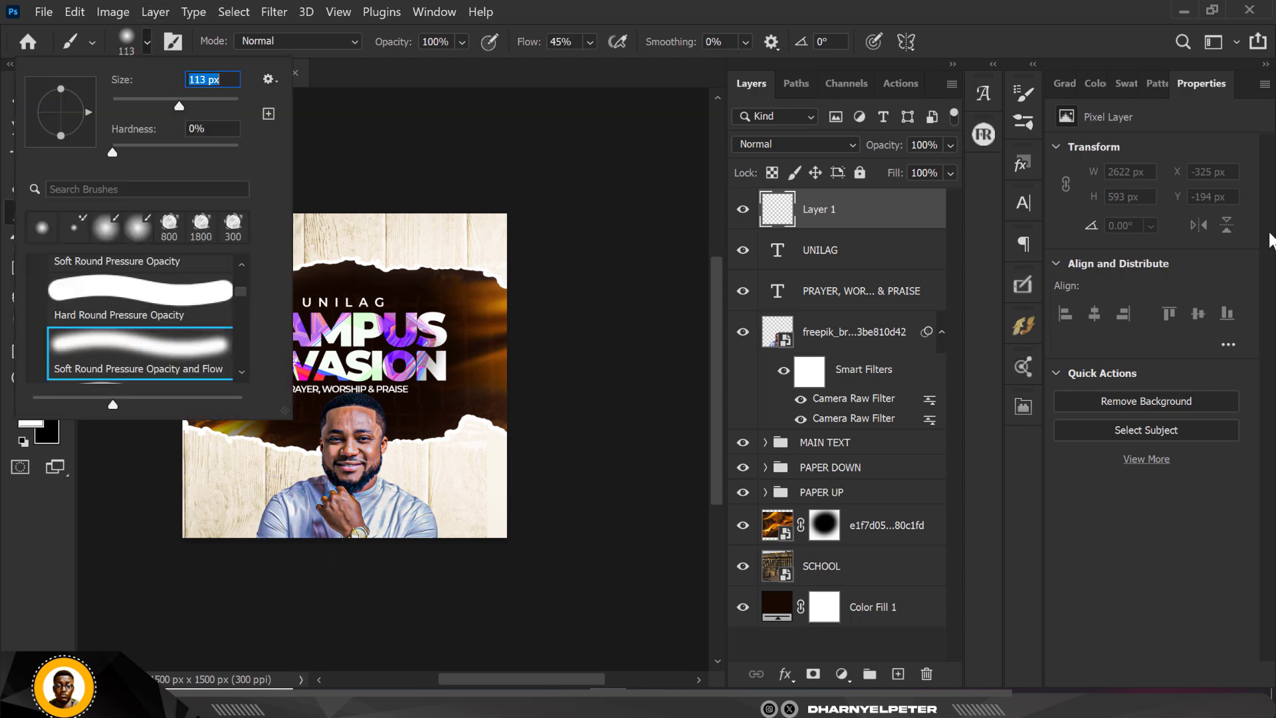
{"action": "key", "text": "Return"}
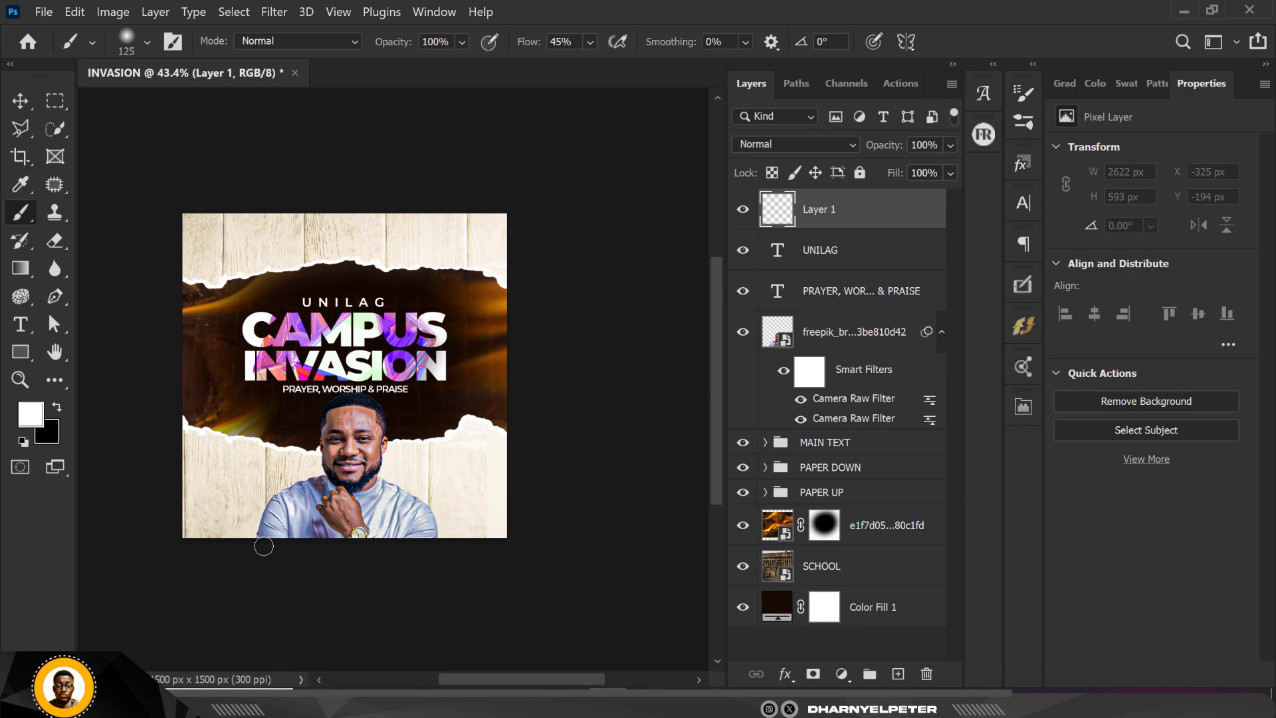
{"action": "key", "text": "bracketright"}
{"action": "key", "text": "bracketright"}
{"action": "key", "text": "bracketright"}
{"action": "key", "text": "bracketright"}
{"action": "mouse_move", "coordinate": [101, 556]}
{"action": "left_mouse_down"}
{"action": "mouse_move", "coordinate": [255, 581]}
{"action": "mouse_move", "coordinate": [118, 552]}
{"action": "mouse_move", "coordinate": [463, 575]}
{"action": "mouse_move", "coordinate": [266, 570]}
{"action": "mouse_move", "coordinate": [540, 567]}
{"action": "mouse_move", "coordinate": [530, 537]}
{"action": "left_mouse_up"}
{"action": "scroll", "coordinate": [359, 522], "scroll_direction": "up", "scroll_amount": 5}
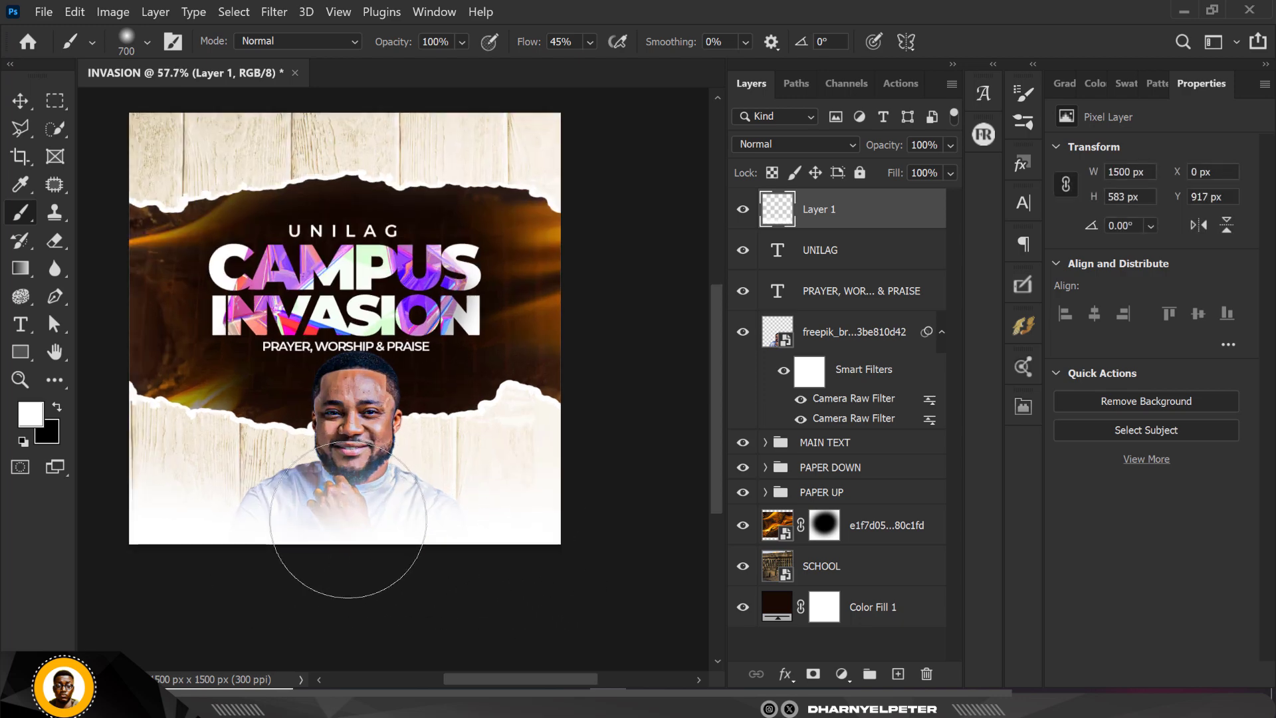
{"action": "scroll", "coordinate": [377, 519], "scroll_direction": "down", "scroll_amount": 1}
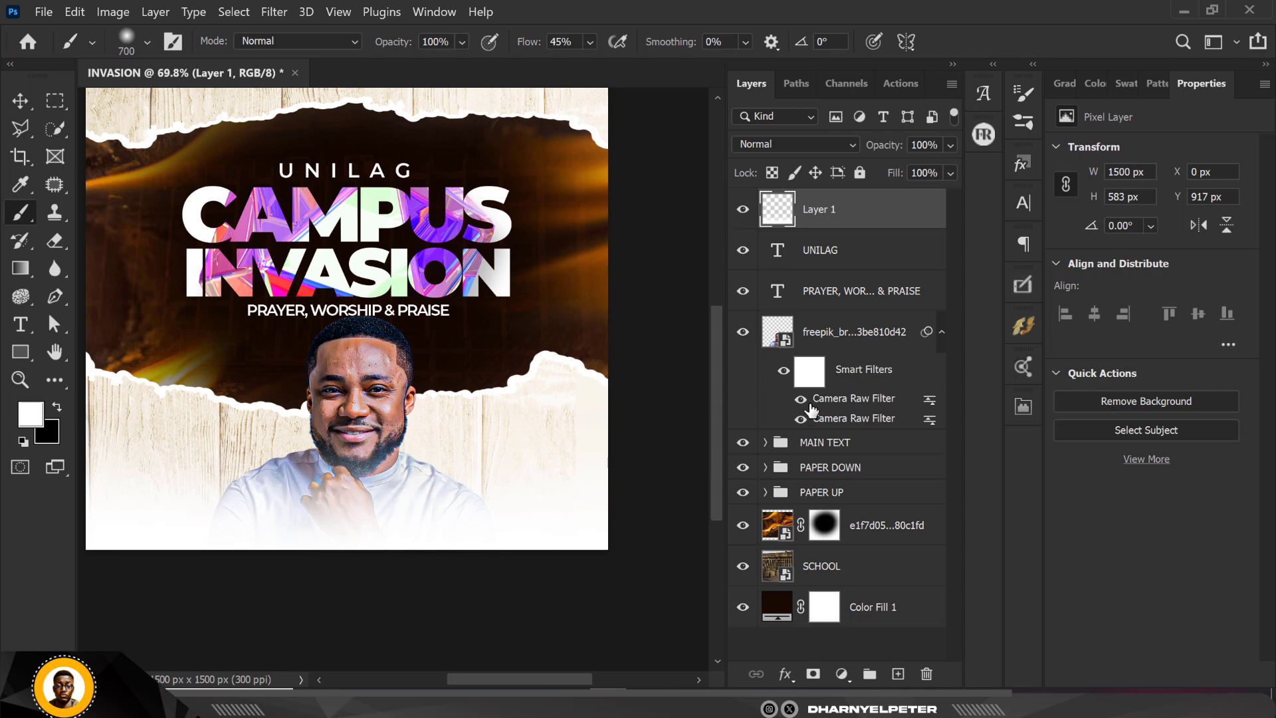
Add a new layer between the portrait and the MAIN TEXT group and switch the foreground colour to black.
{"action": "left_click", "coordinate": [854, 349]}
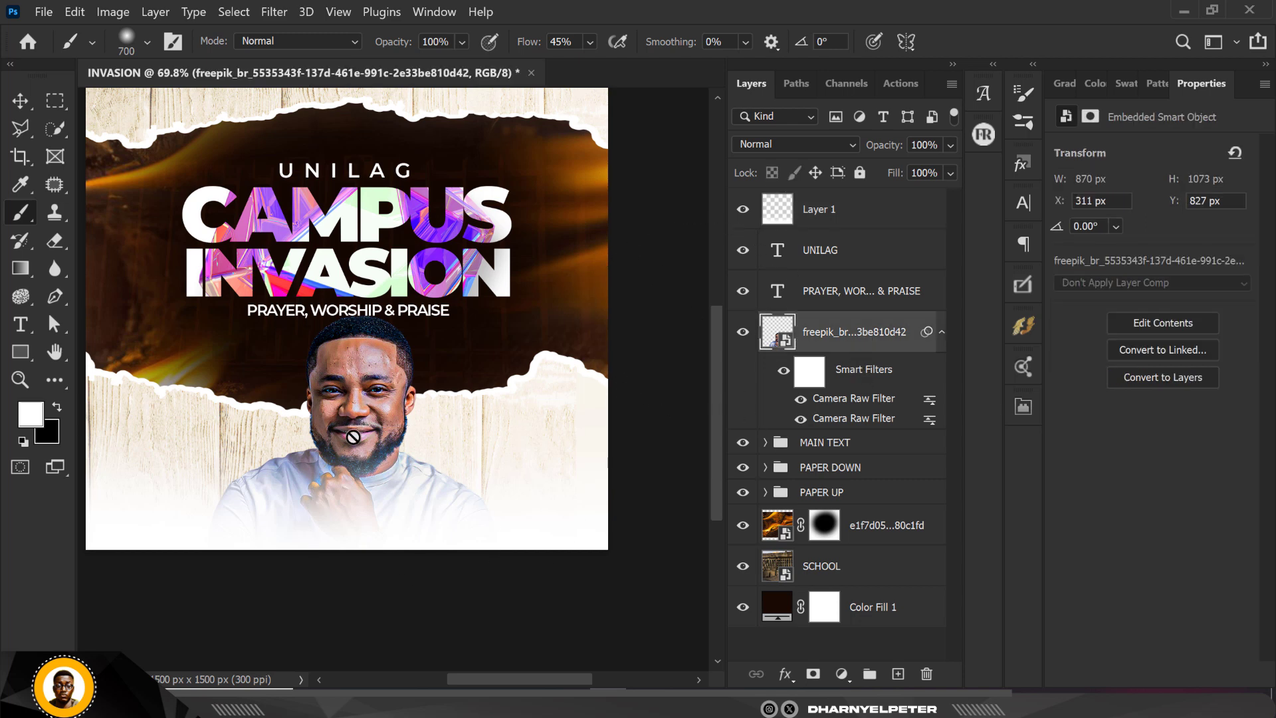
{"action": "left_click", "coordinate": [868, 444]}
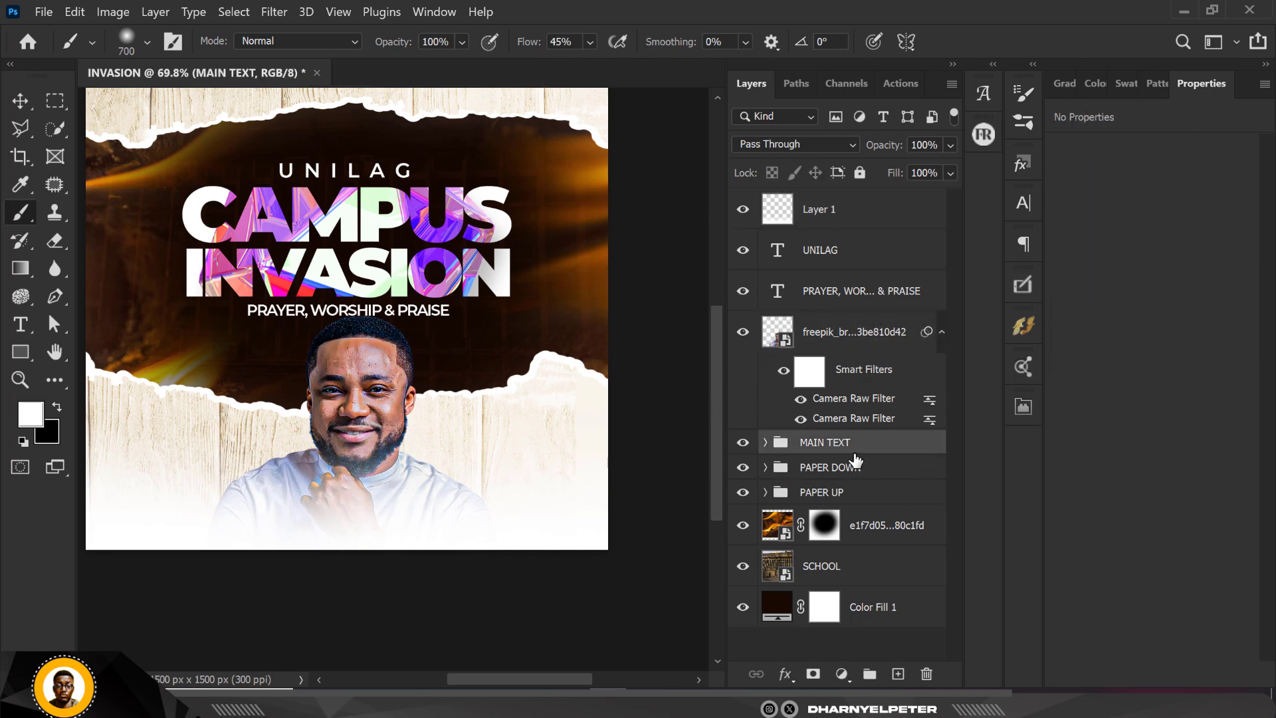
{"action": "left_click", "coordinate": [899, 674]}
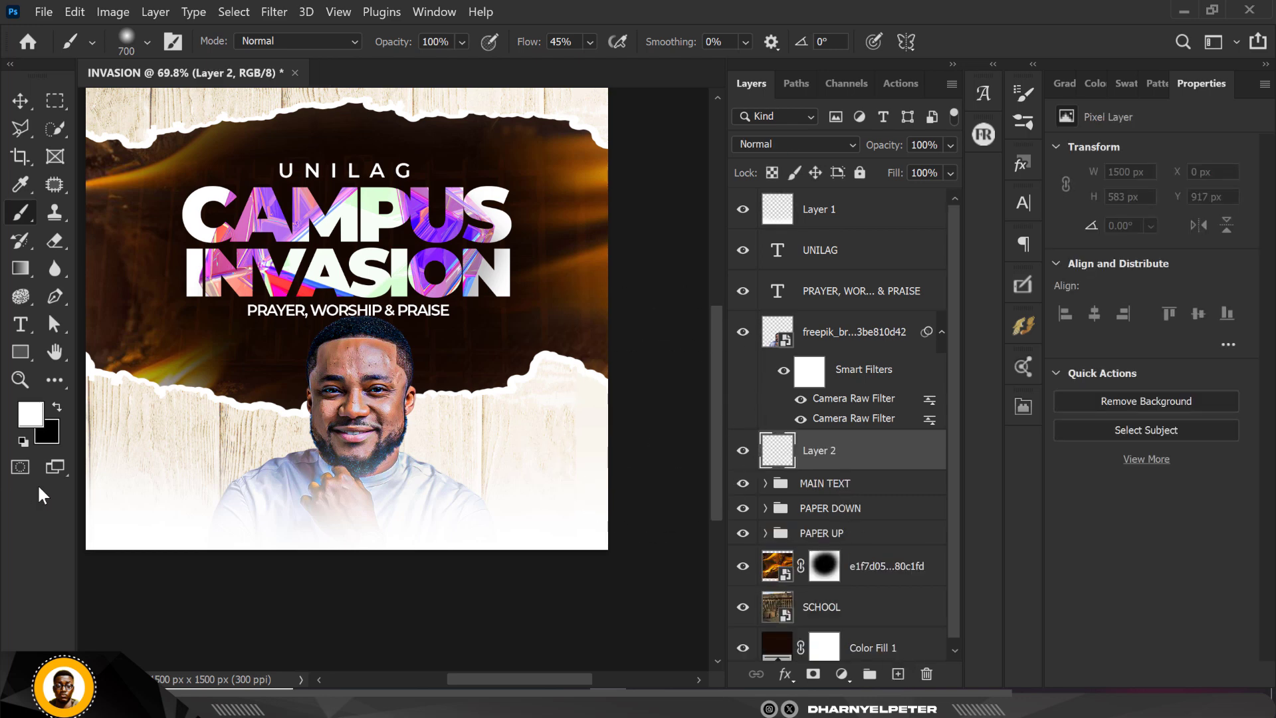
{"action": "left_click", "coordinate": [56, 407]}
Paint a soft black shadow behind the portrait's neck and shoulders with a 250 px brush at 85% flow.
{"action": "key", "text": "bracketleft"}
{"action": "key", "text": "bracketleft"}
{"action": "key", "text": "bracketleft"}
{"action": "key", "text": "bracketleft"}
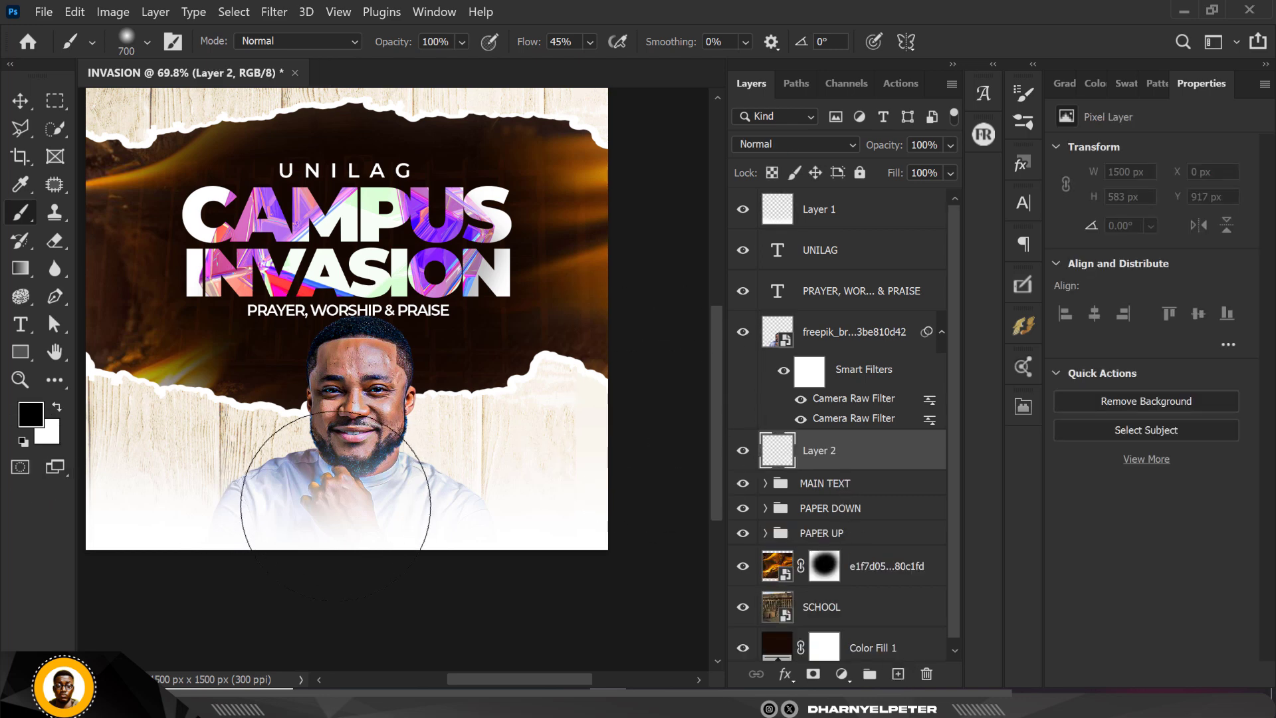
{"action": "key", "text": "bracketleft"}
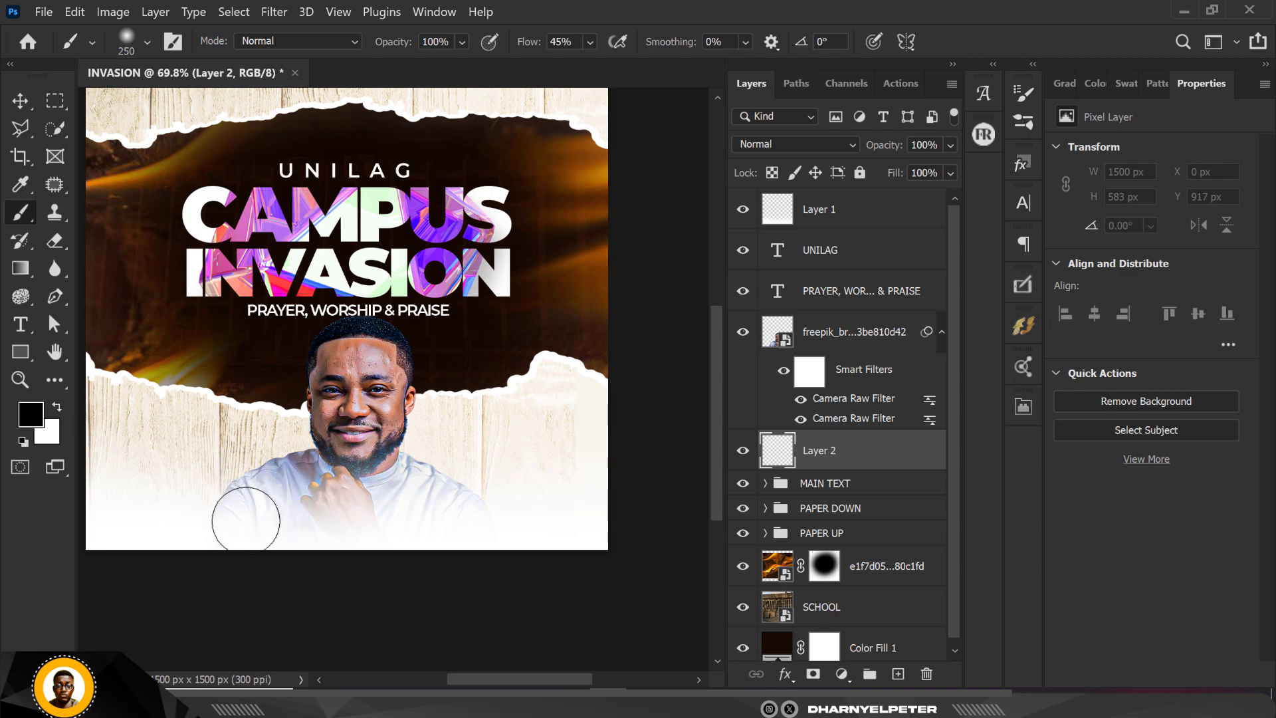
{"action": "left_click", "coordinate": [590, 41]}
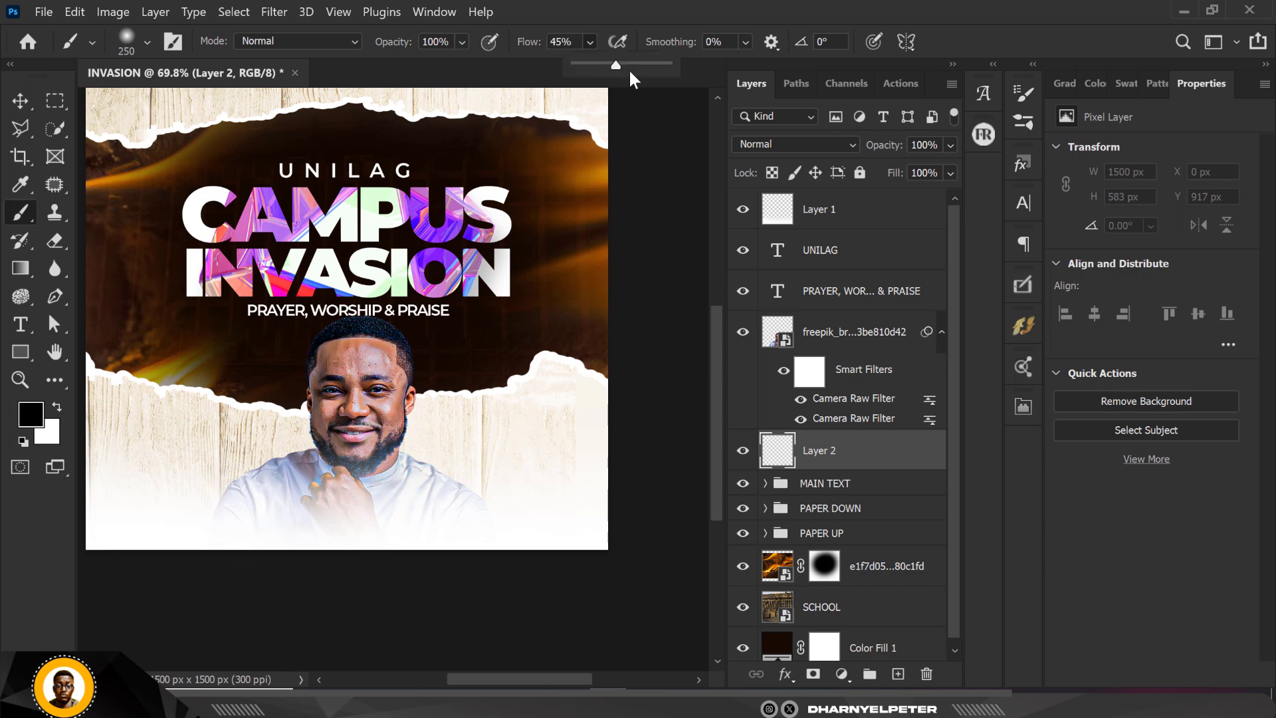
{"action": "left_click_drag", "start_coordinate": [617, 62], "coordinate": [653, 61]}
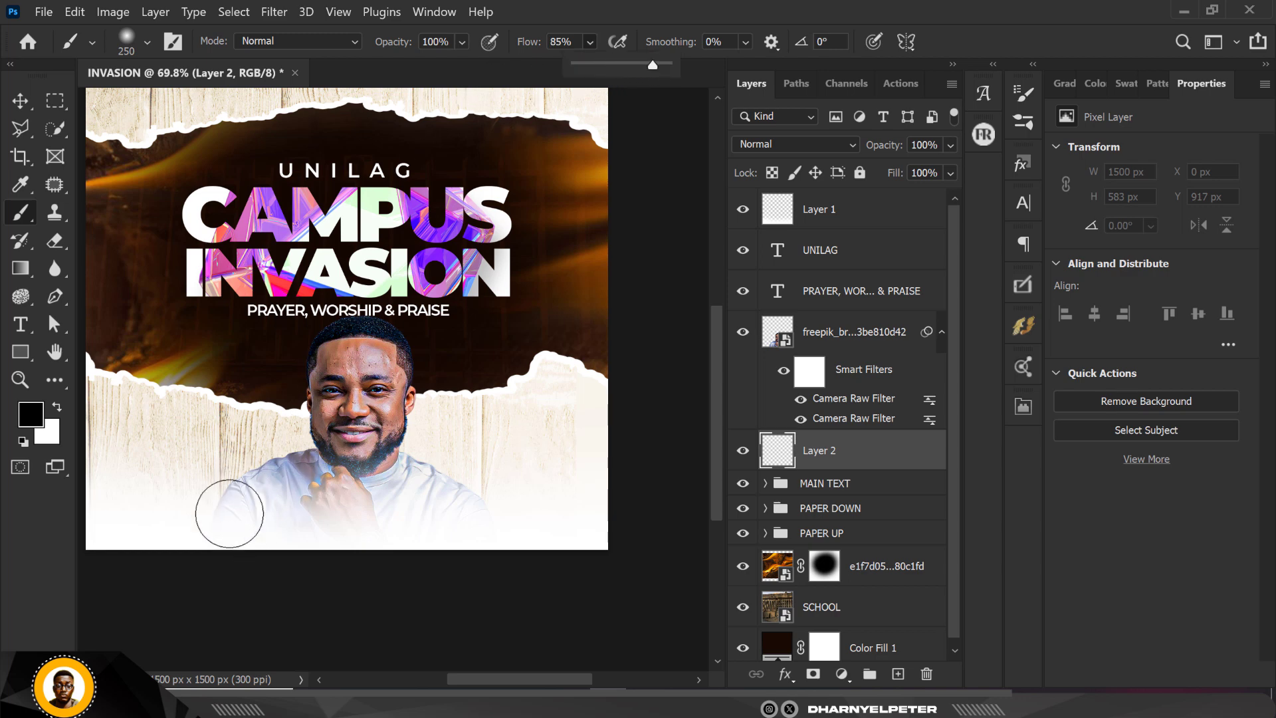
{"action": "left_click", "coordinate": [232, 517]}
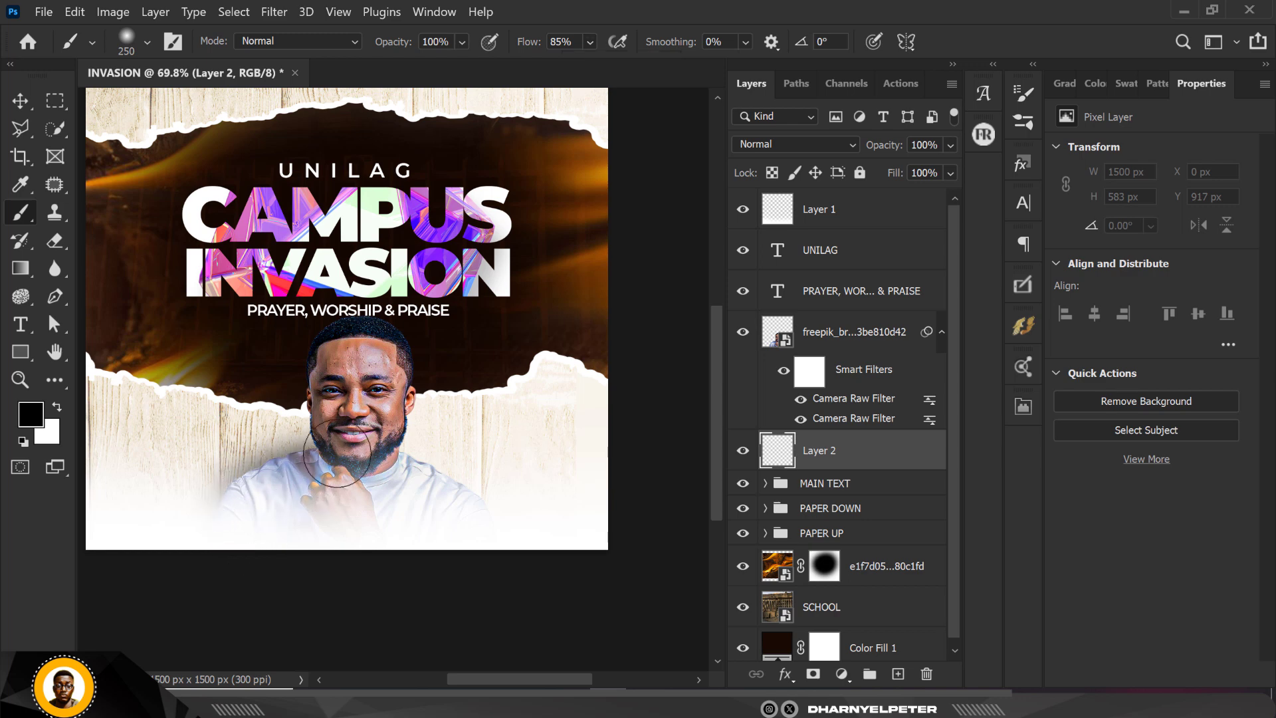
{"action": "mouse_move", "coordinate": [336, 426]}
{"action": "left_mouse_down"}
{"action": "mouse_move", "coordinate": [310, 485]}
{"action": "mouse_move", "coordinate": [258, 491]}
{"action": "mouse_move", "coordinate": [228, 521]}
{"action": "left_mouse_up"}
{"action": "mouse_move", "coordinate": [413, 494]}
{"action": "left_mouse_down"}
{"action": "mouse_move", "coordinate": [470, 509]}
{"action": "mouse_move", "coordinate": [491, 542]}
{"action": "mouse_move", "coordinate": [377, 492]}
{"action": "mouse_move", "coordinate": [378, 439]}
{"action": "left_mouse_up"}
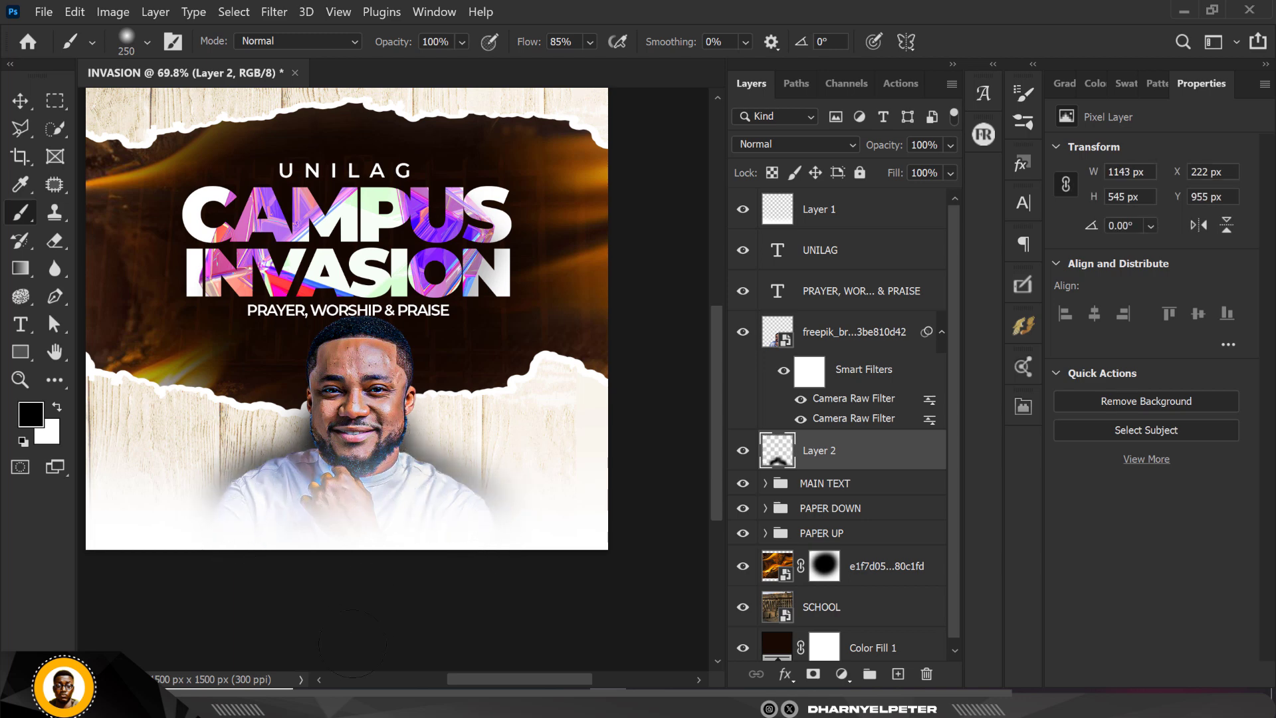
{"action": "scroll", "coordinate": [334, 510], "scroll_direction": "down", "scroll_amount": 2}
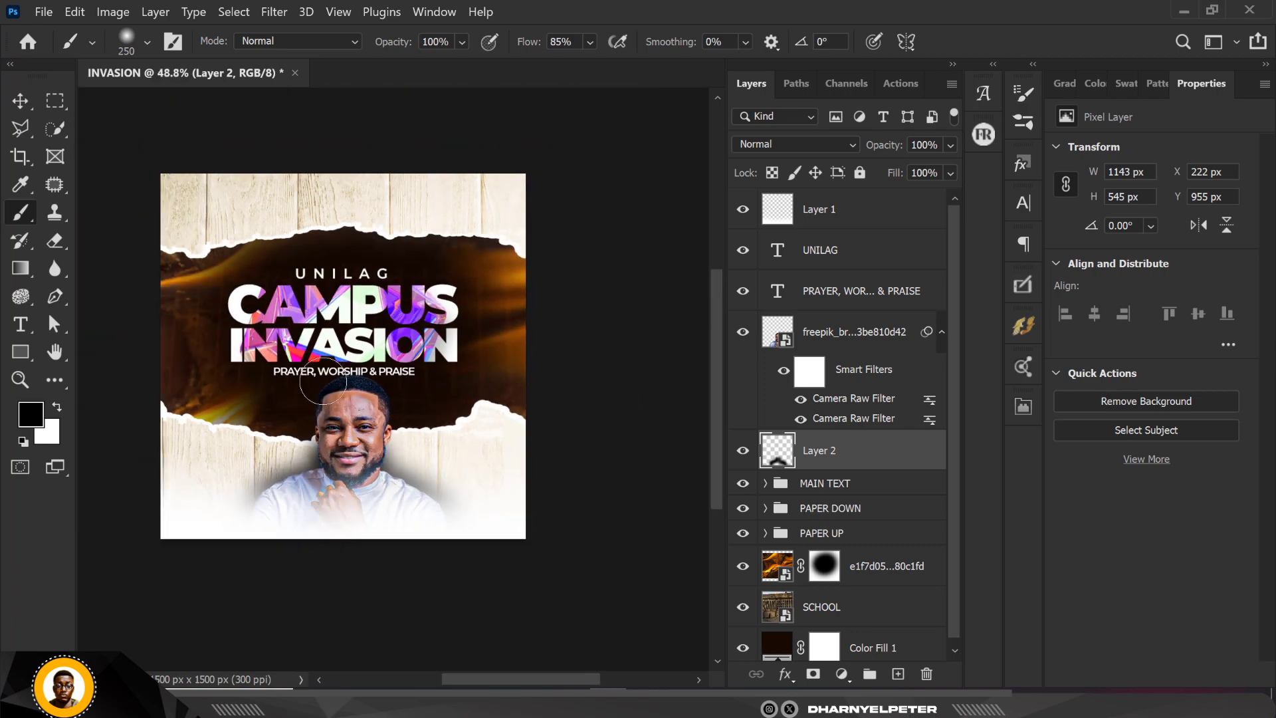
{"action": "scroll", "coordinate": [328, 465], "scroll_direction": "up", "scroll_amount": 2}
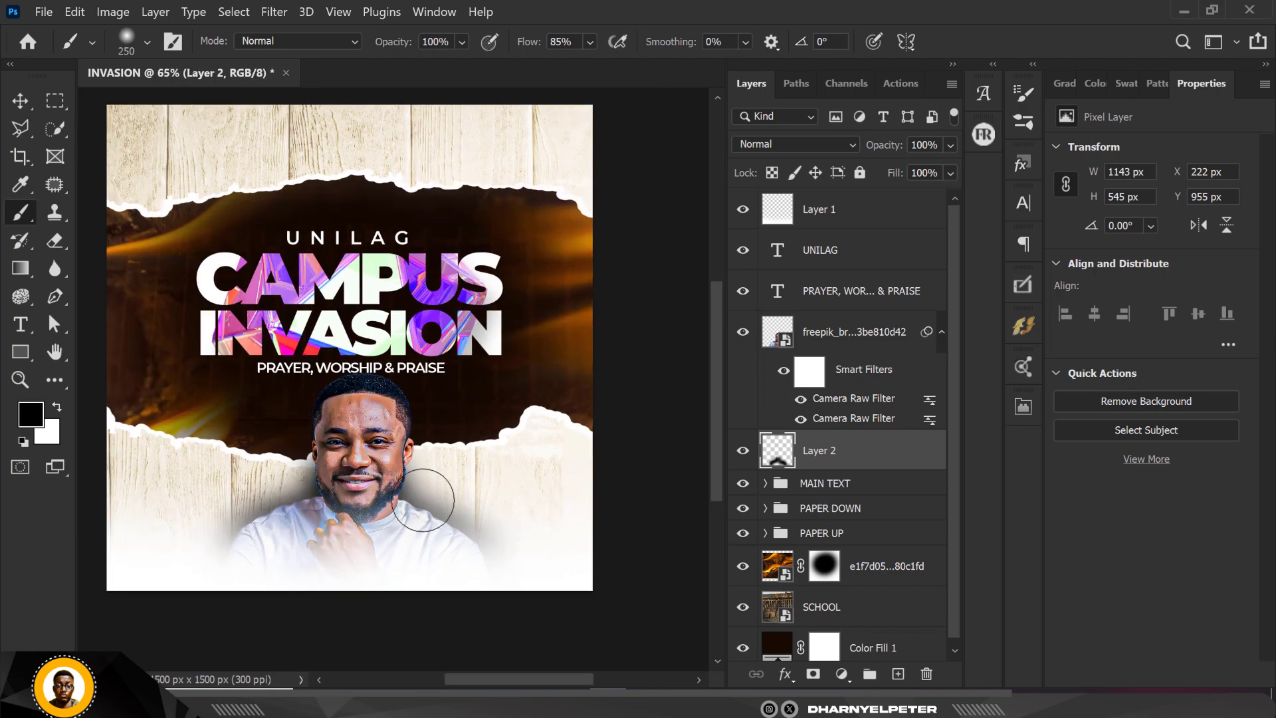
Touch up the white fade on Layer 1 near the flyer's lower-right corner with a 500 px white brush.
{"action": "left_click", "coordinate": [823, 210]}
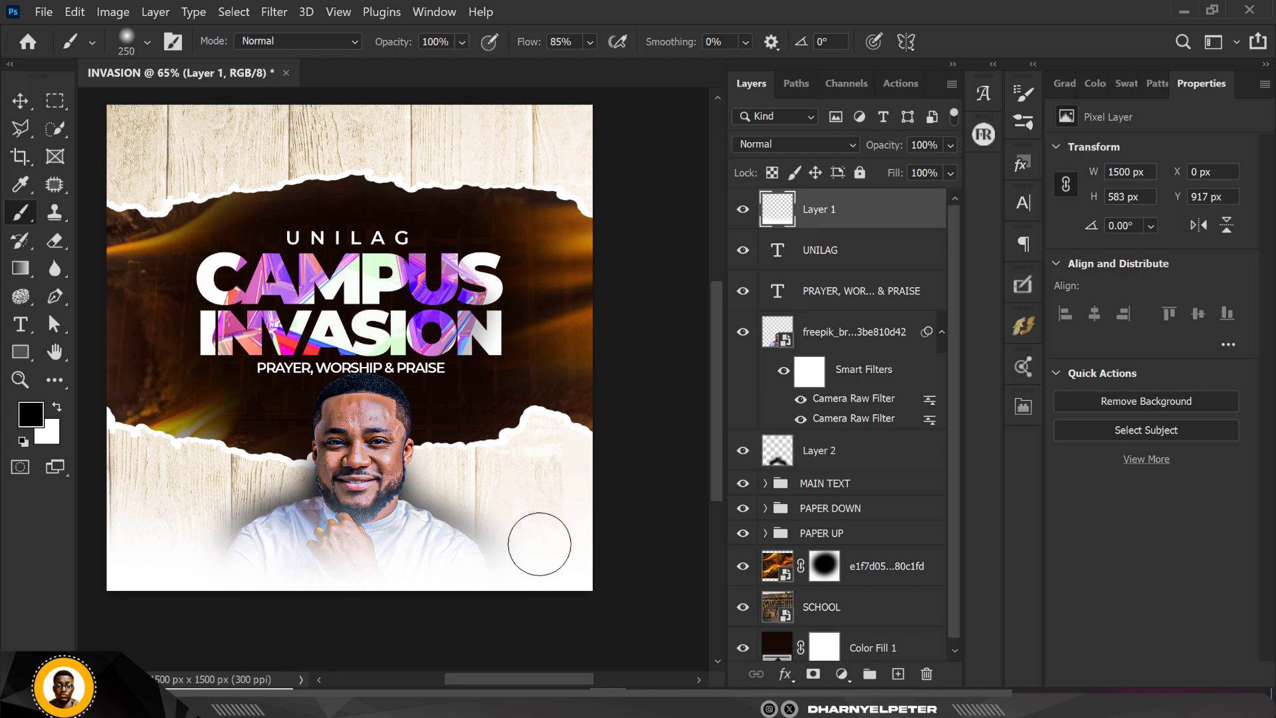
{"action": "key", "text": "bracketright"}
{"action": "key", "text": "bracketright"}
{"action": "key", "text": "bracketright"}
{"action": "key", "text": "bracketright"}
{"action": "key", "text": "bracketright"}
{"action": "key", "text": "bracketright"}
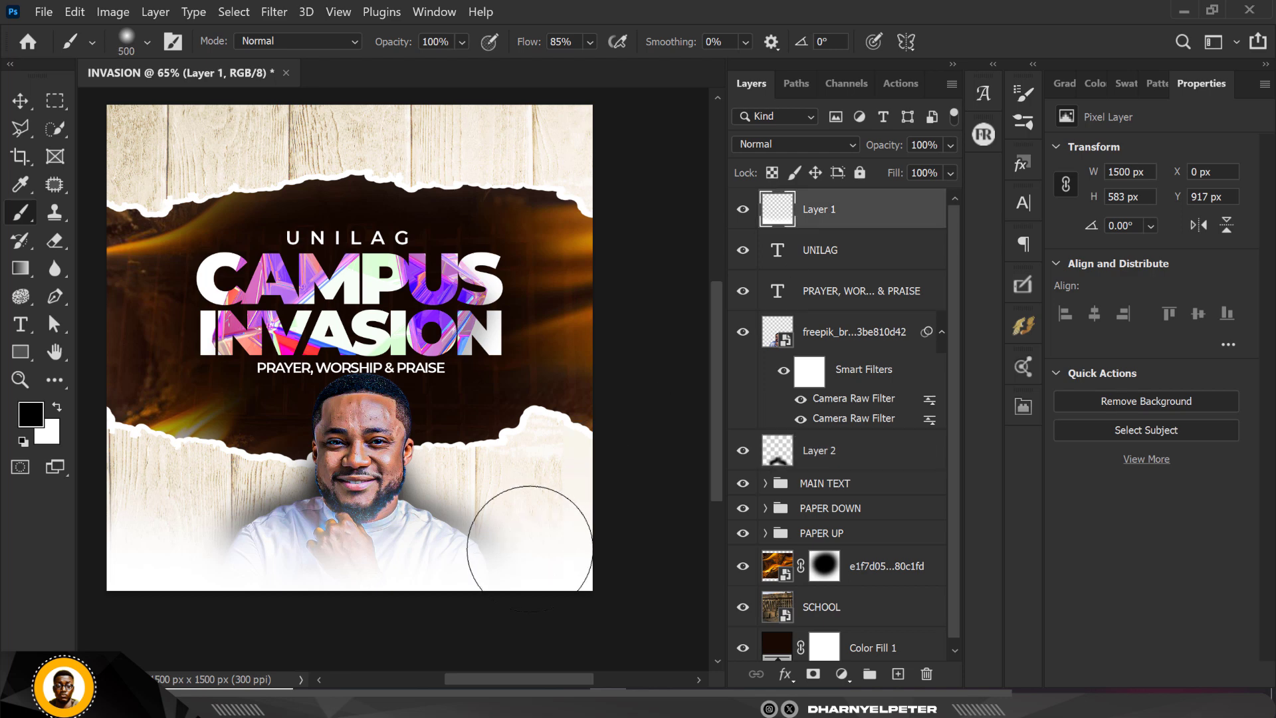
{"action": "key", "text": "x"}
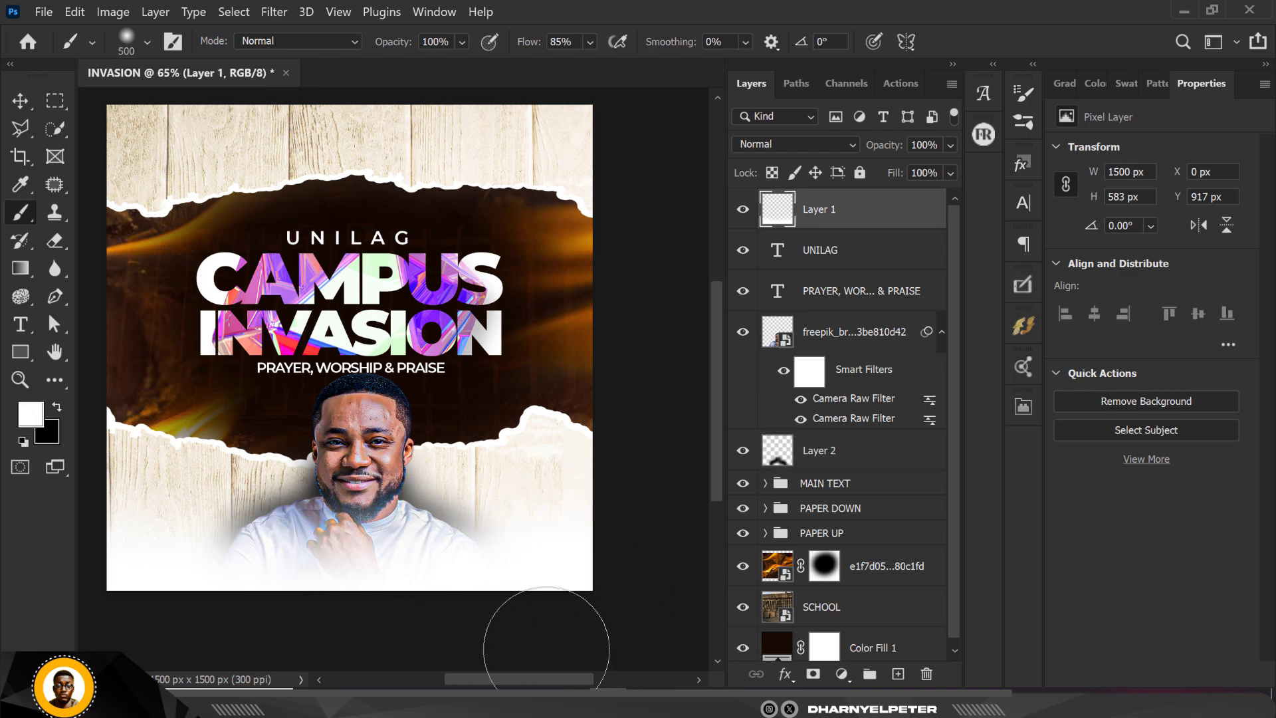
{"action": "scroll", "coordinate": [528, 521], "scroll_direction": "down", "scroll_amount": 3}
{"action": "scroll", "coordinate": [542, 380], "scroll_direction": "up", "scroll_amount": 2}
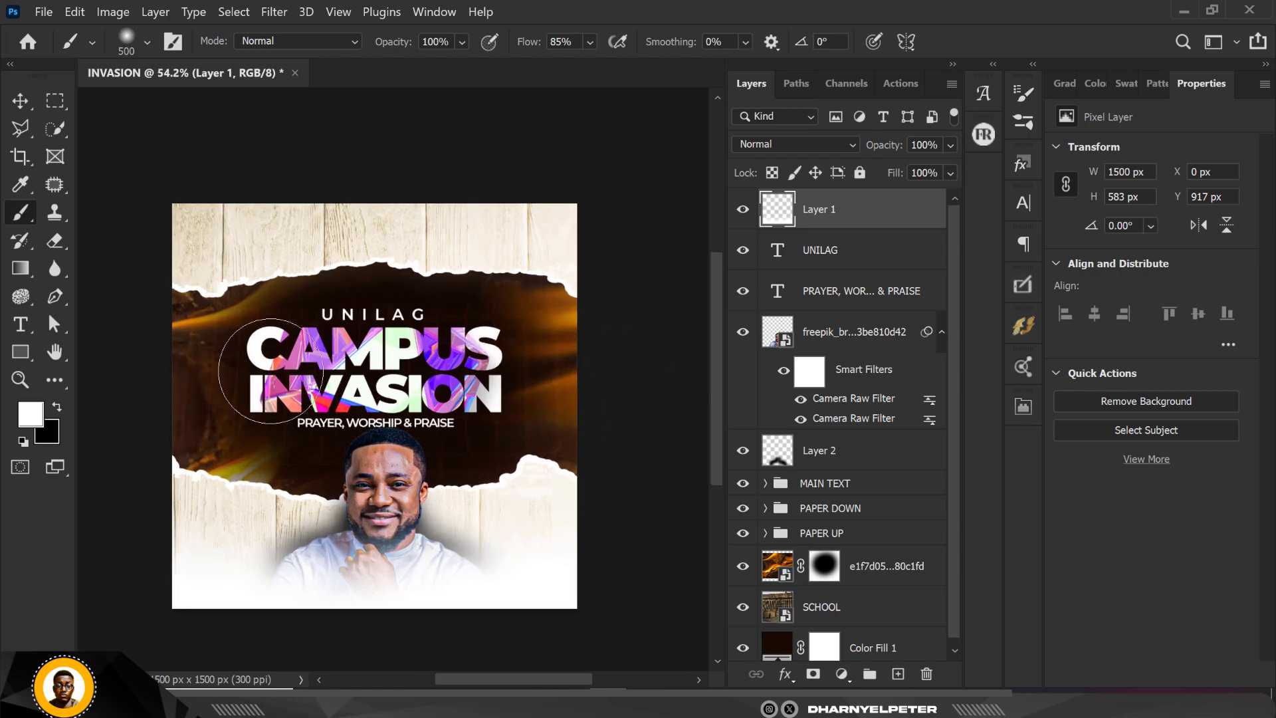
Move the PAPER DOWN and PAPER UP groups together up 20 px to Y 681.50 px and deselect them.
{"action": "left_click", "coordinate": [852, 509]}
{"action": "left_click", "coordinate": [855, 533], "text": "shift"}
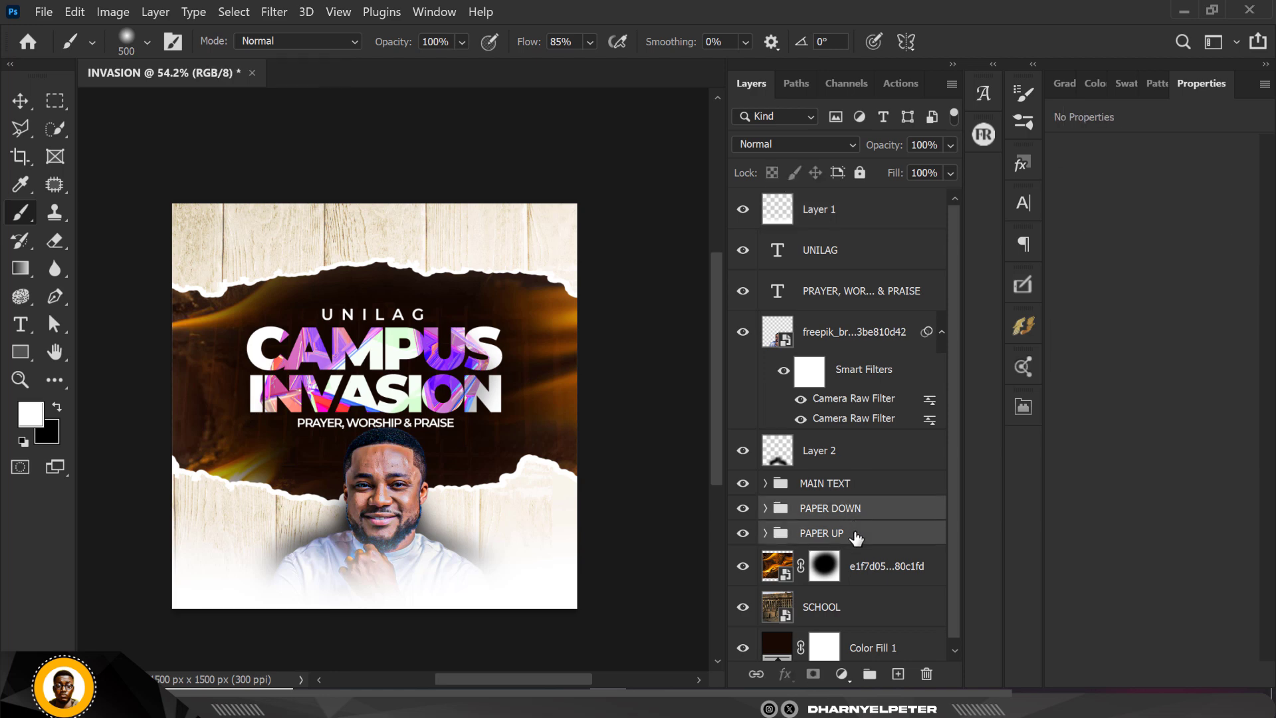
{"action": "key", "text": "ctrl+t"}
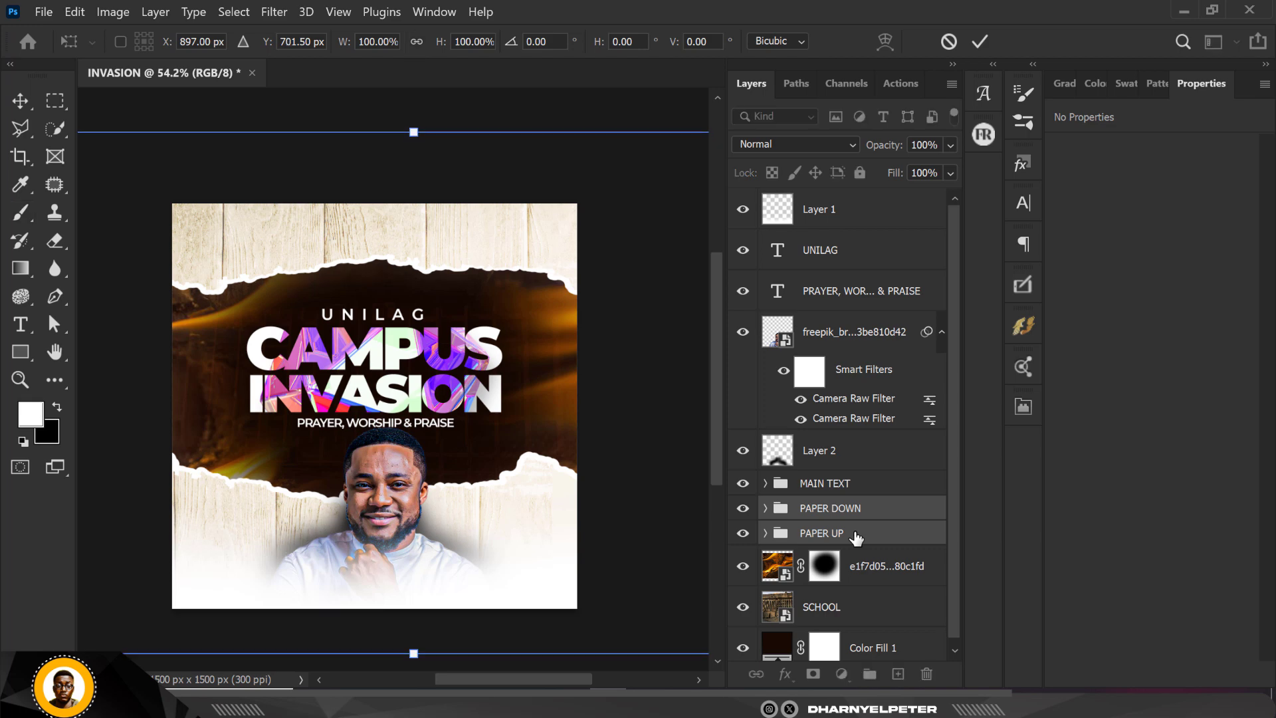
{"action": "key", "text": "shift+Up"}
{"action": "key", "text": "shift+Up"}
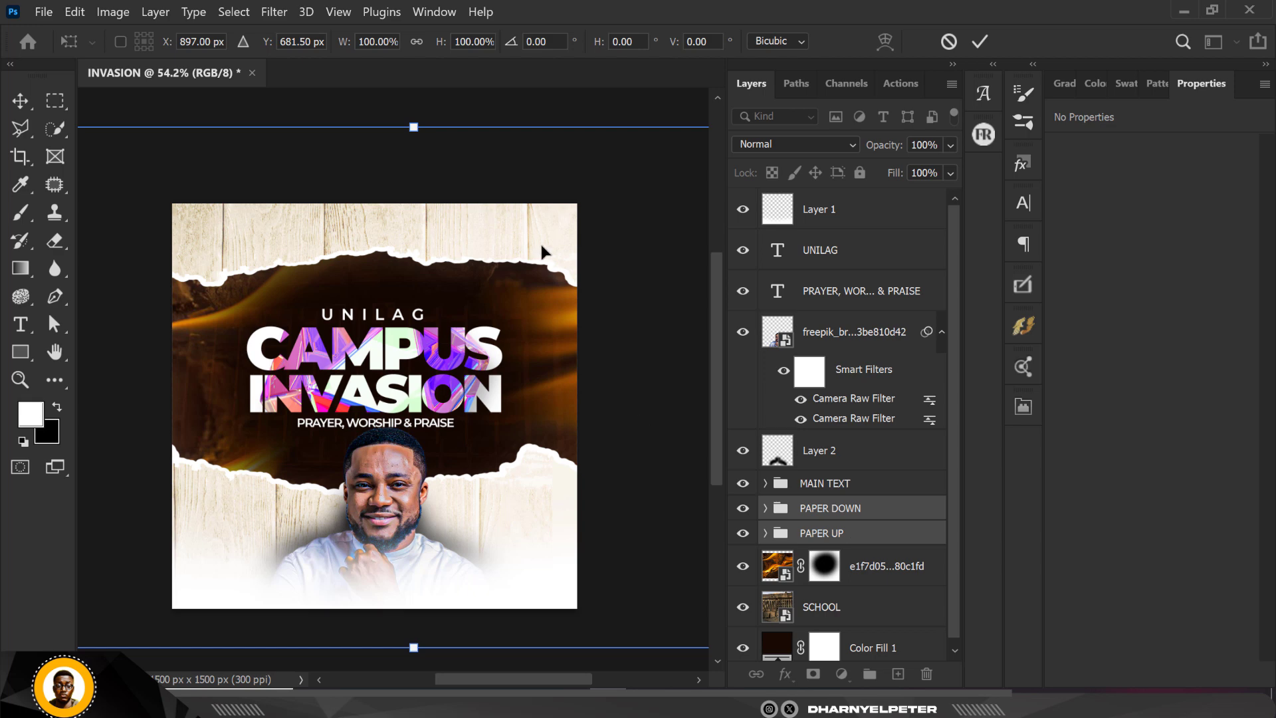
{"action": "key", "text": "Return"}
{"action": "key", "text": "b"}
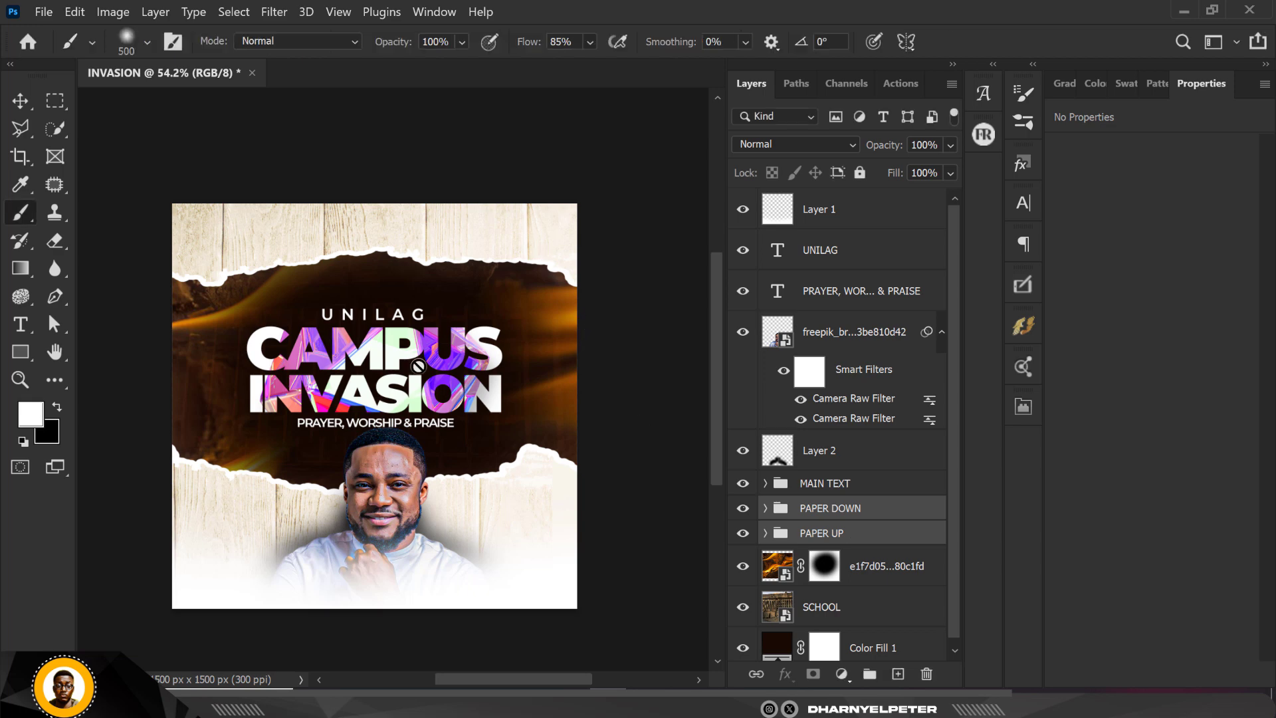
{"action": "left_click", "coordinate": [22, 101]}
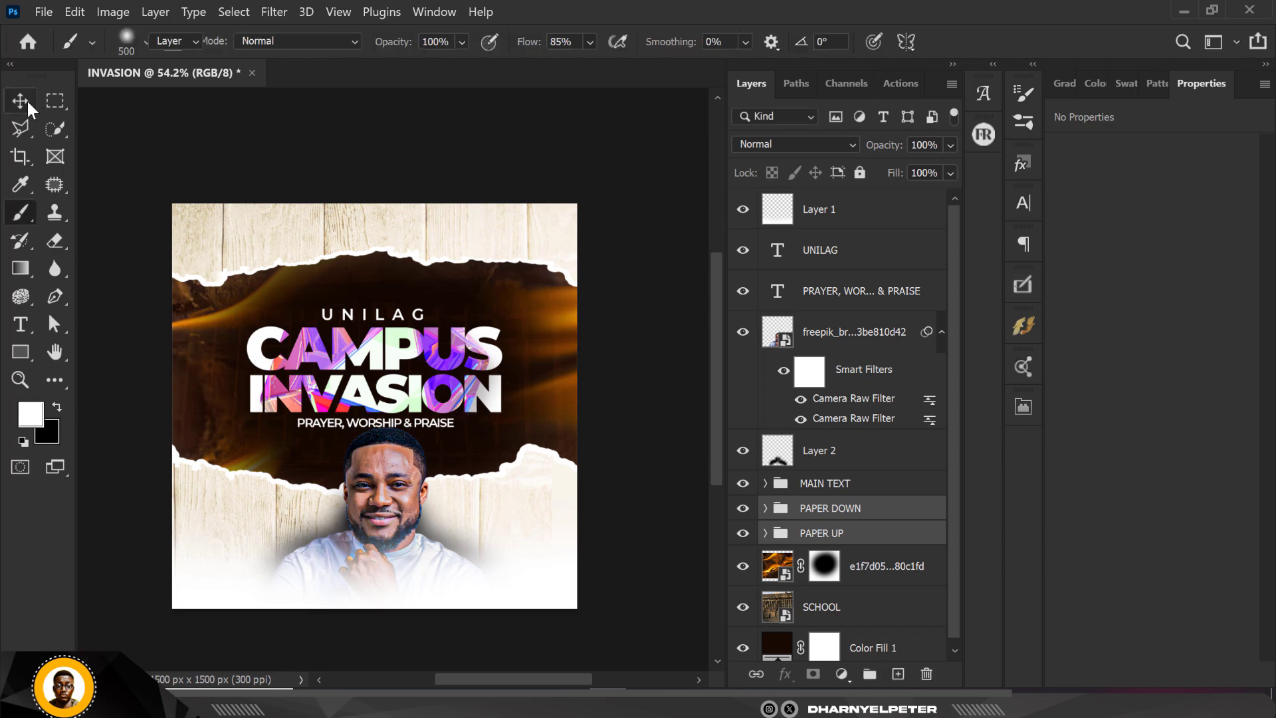
{"action": "left_click", "coordinate": [271, 185]}
{"action": "scroll", "coordinate": [404, 359], "scroll_direction": "up", "scroll_amount": 3}
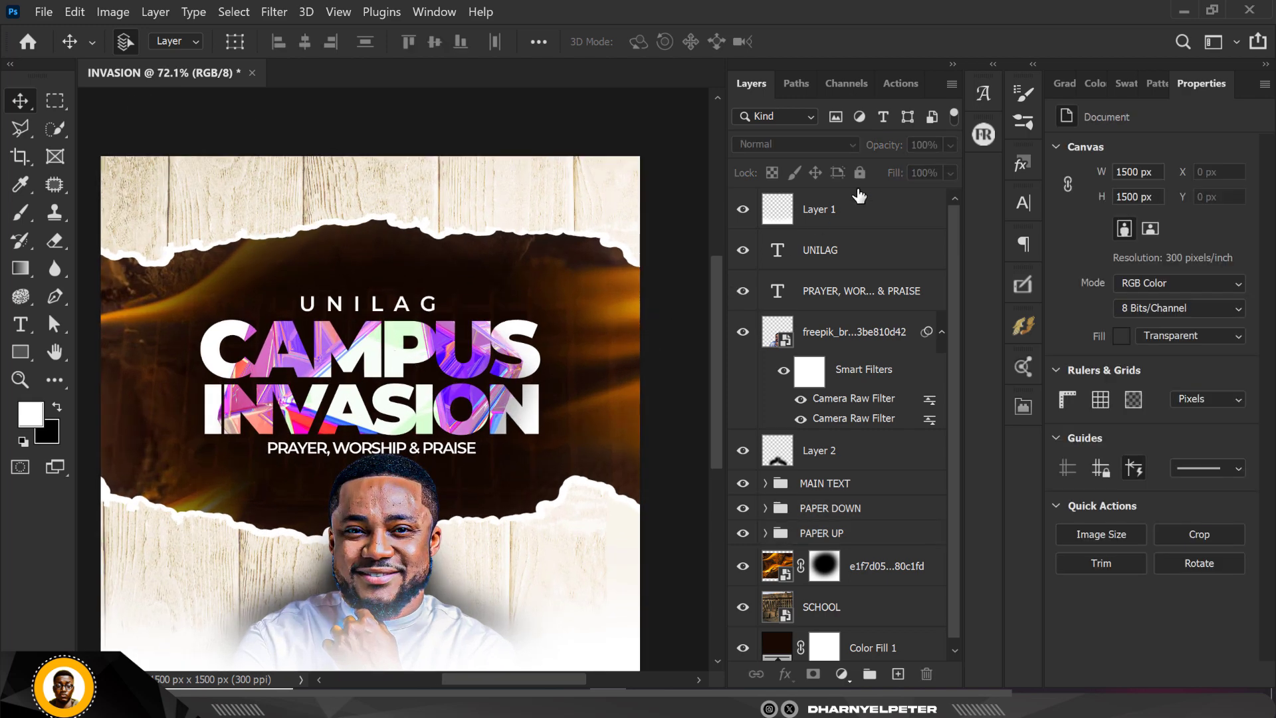
Place the DETAILS 2 image from the INVASION folder above Layer 1 at its original size.
{"action": "left_click", "coordinate": [860, 218]}
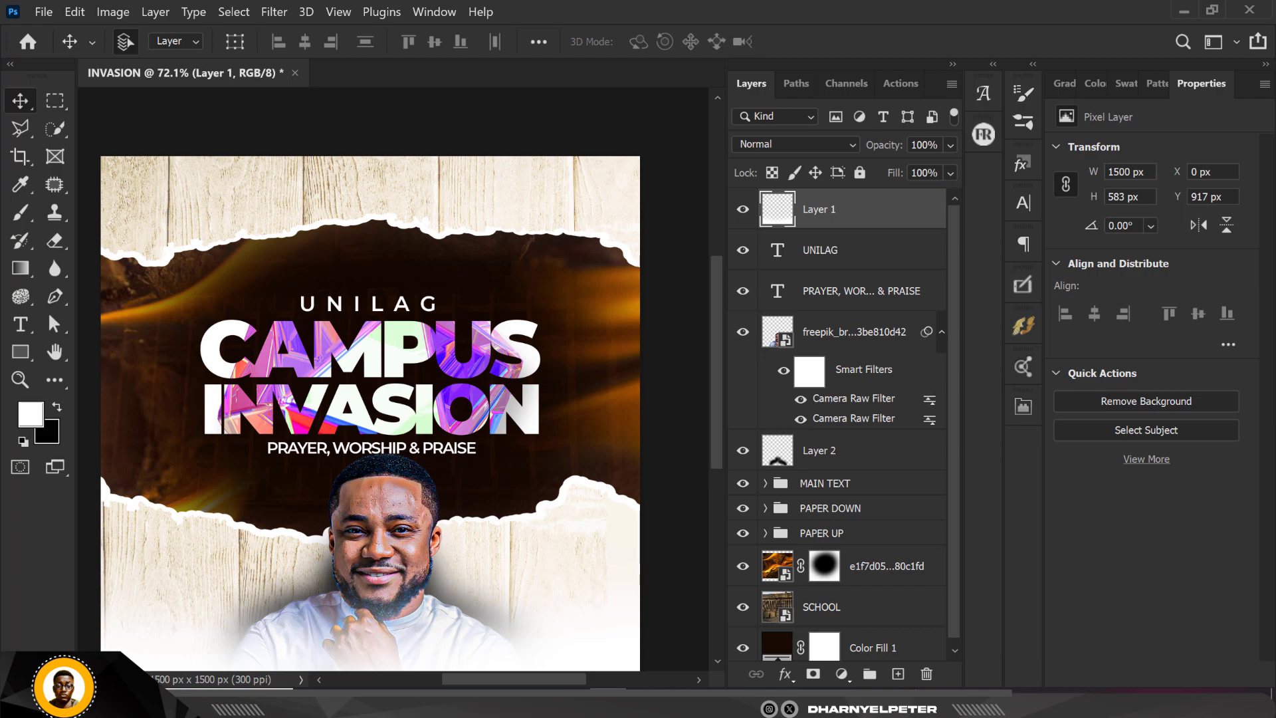
{"action": "left_click", "coordinate": [901, 680]}
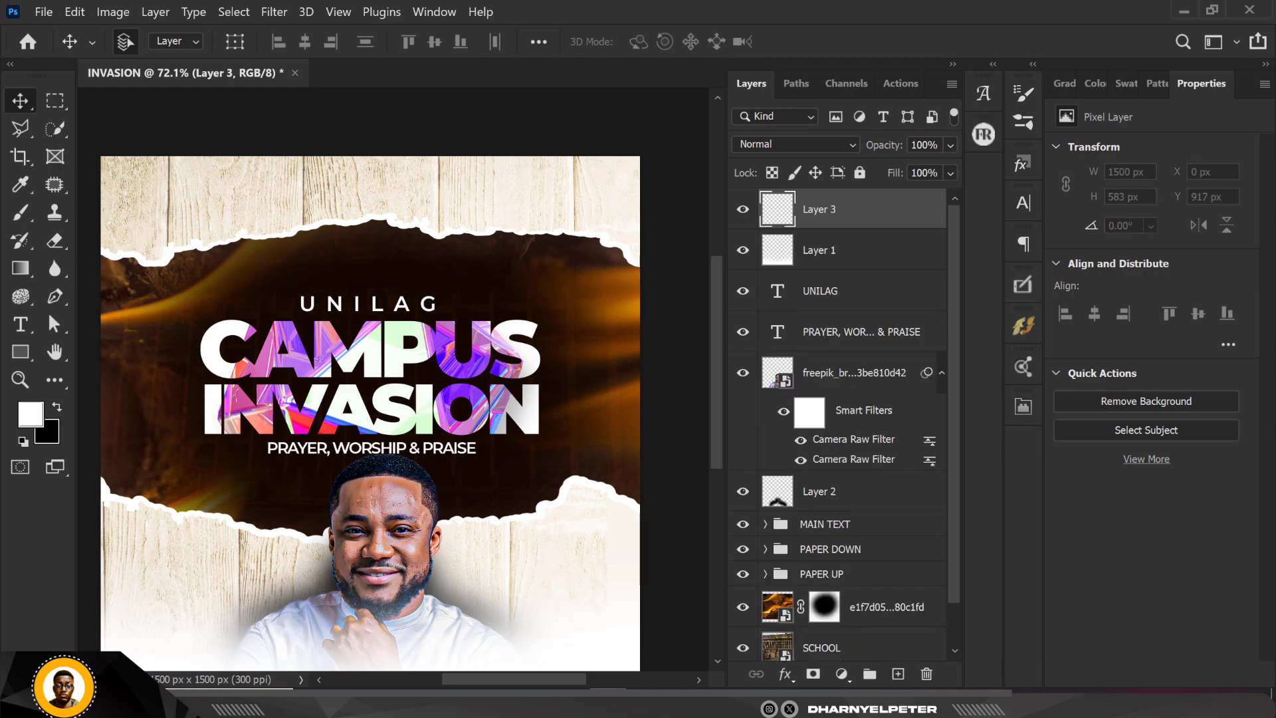
{"action": "key", "text": "alt+Tab"}
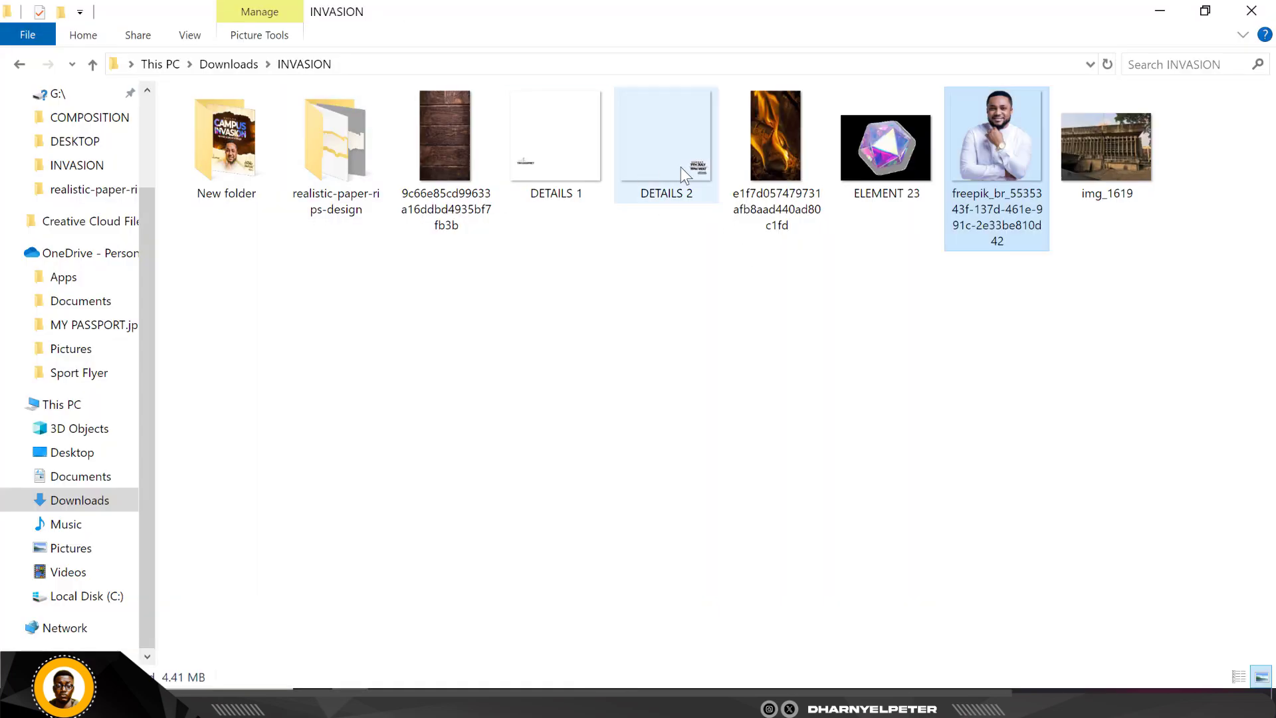
{"action": "left_click_drag", "start_coordinate": [682, 164], "coordinate": [572, 597]}
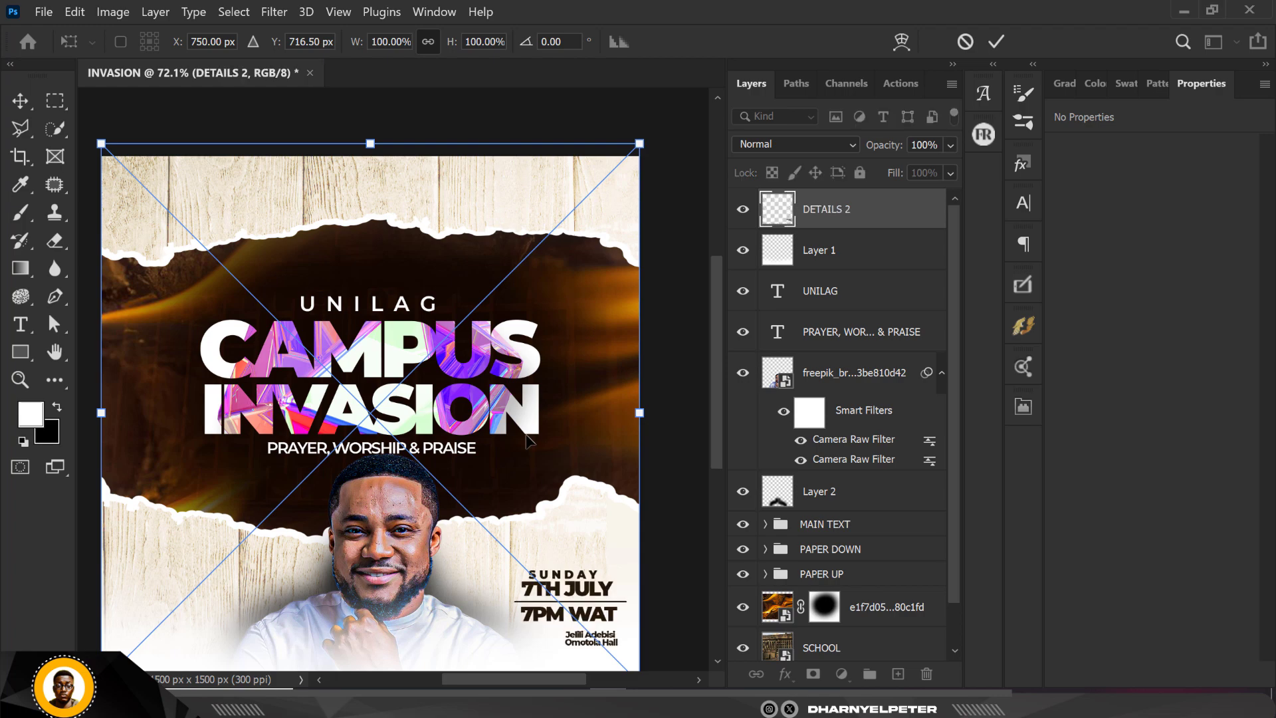
{"action": "scroll", "coordinate": [526, 441], "scroll_direction": "down", "scroll_amount": 1}
{"action": "key", "text": "Return"}
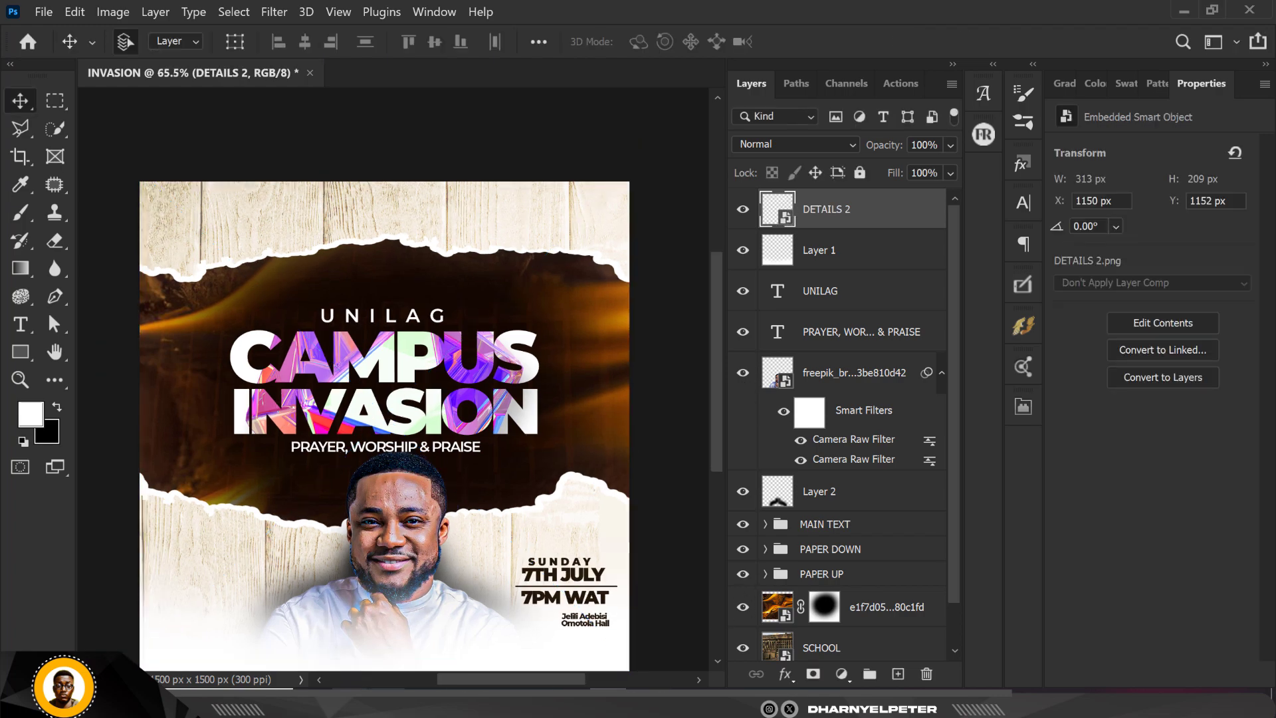
Place the DETAILS 1 image from the INVASION folder above DETAILS 2 at its original size.
{"action": "key", "text": "alt+Tab"}
{"action": "left_click_drag", "start_coordinate": [552, 166], "coordinate": [154, 593]}
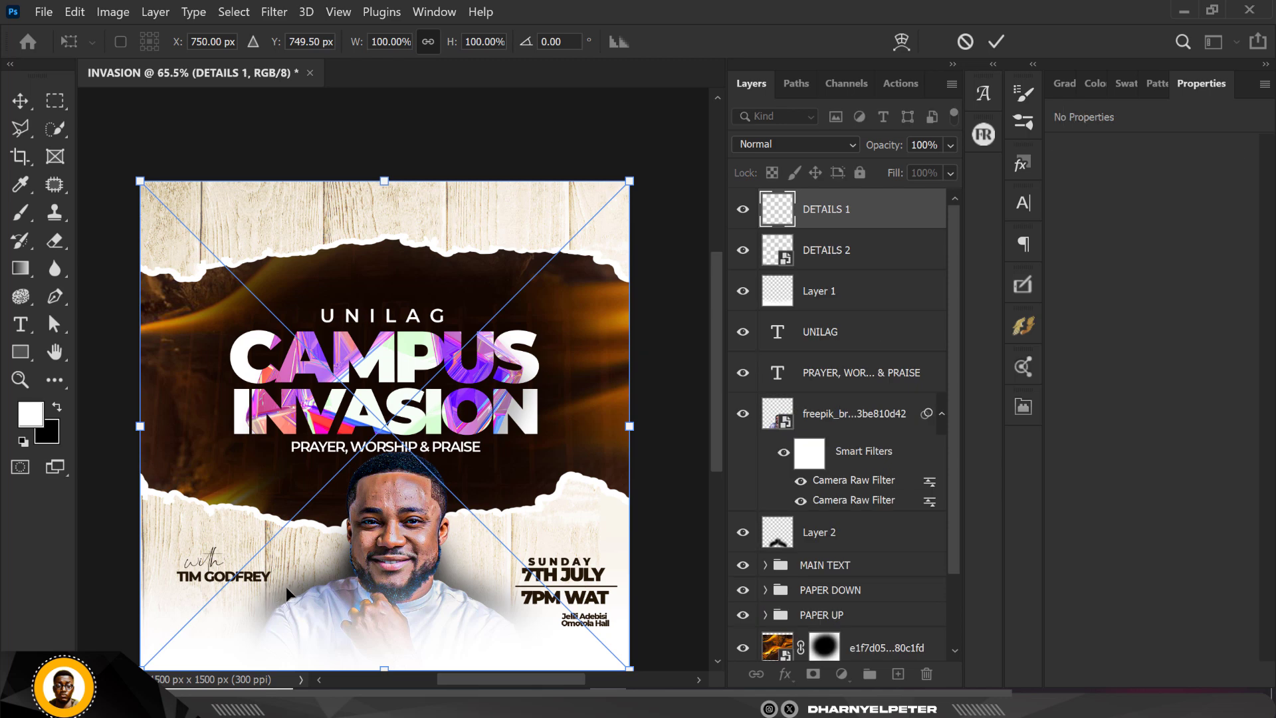
{"action": "key", "text": "Return"}
{"action": "scroll", "coordinate": [280, 339], "scroll_direction": "down", "scroll_amount": 1}
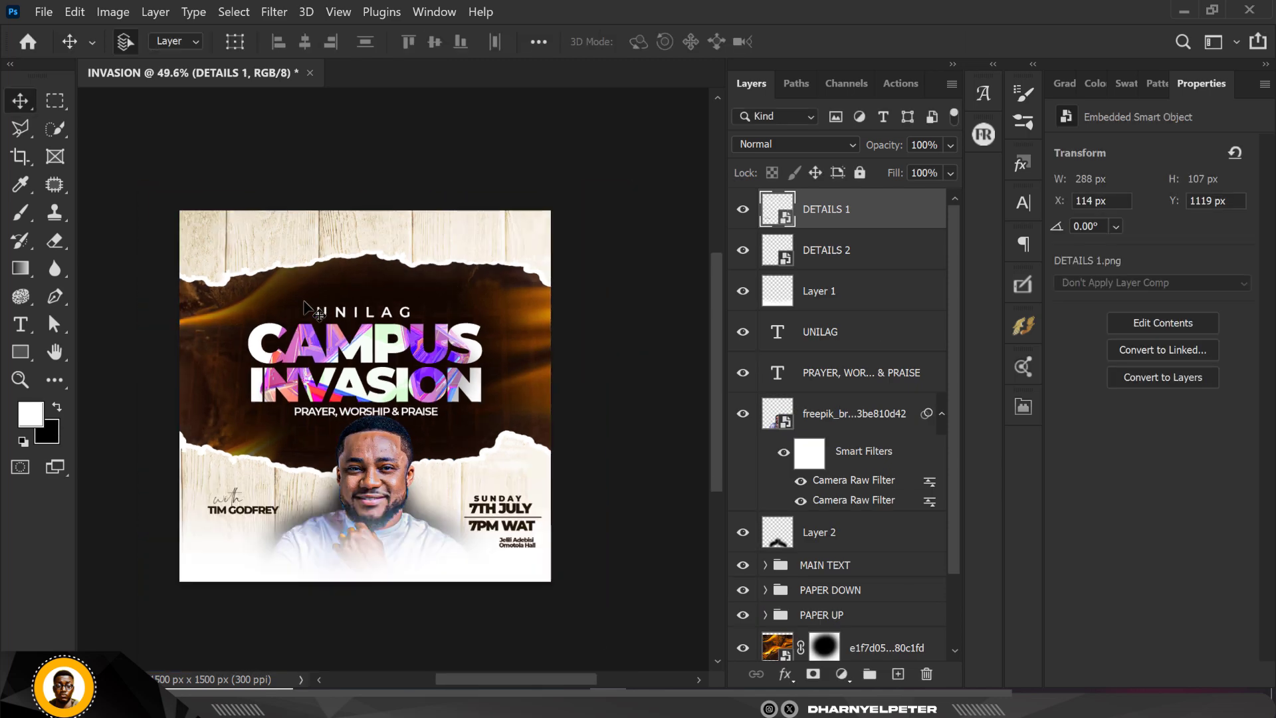
Add a Color Balance adjustment layer above DETAILS 1 with midtones at Cyan–Red +13 and Yellow–Blue -40.
{"action": "left_click", "coordinate": [887, 214]}
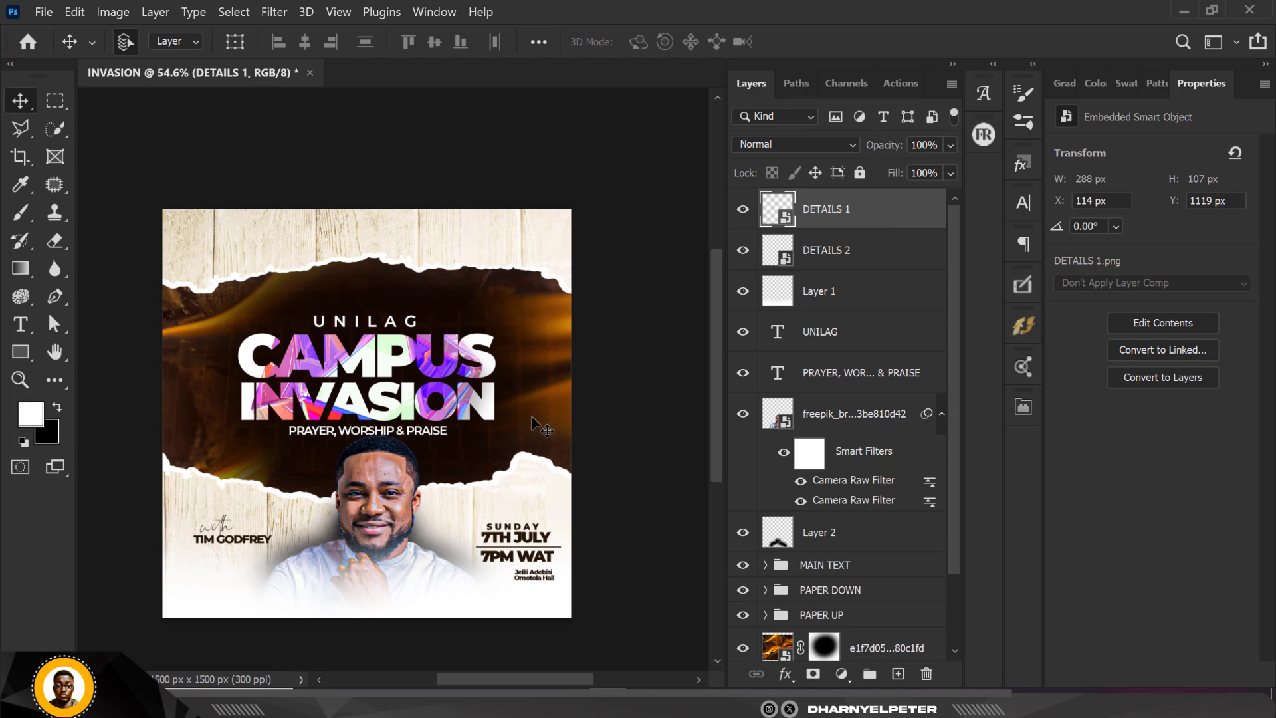
{"action": "scroll", "coordinate": [481, 362], "scroll_direction": "up", "scroll_amount": 1}
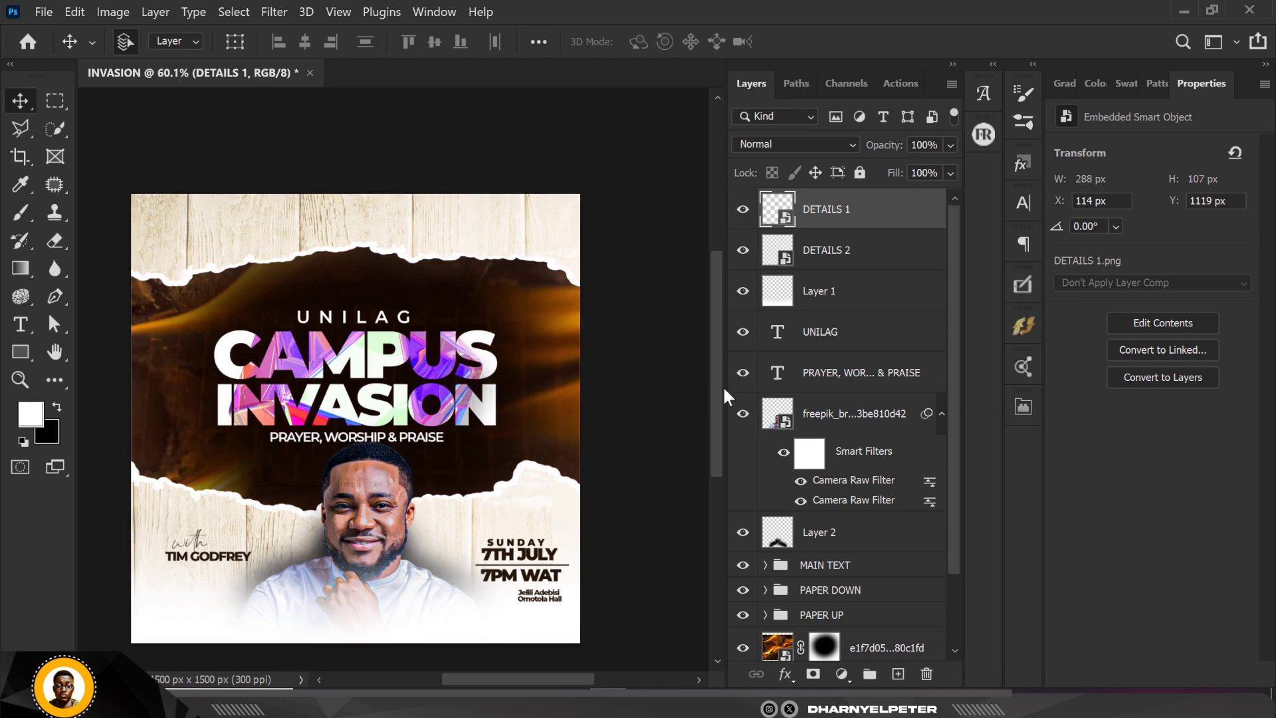
{"action": "left_click", "coordinate": [841, 678]}
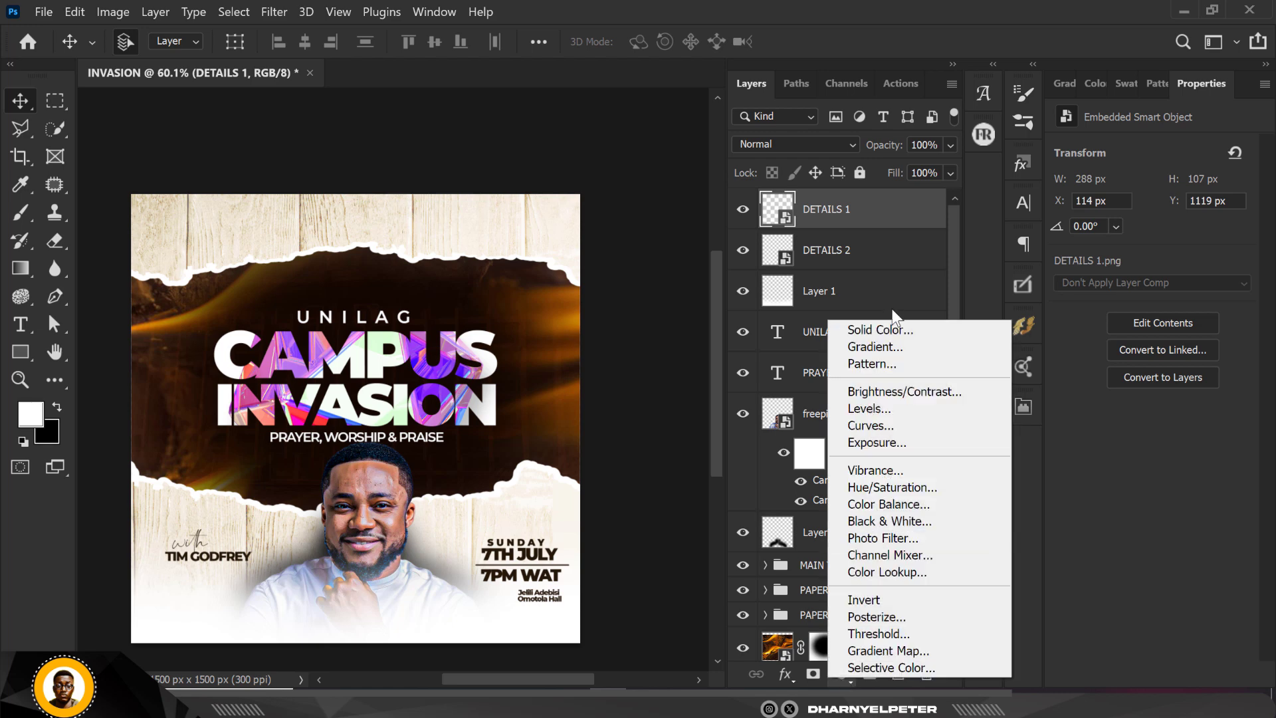
{"action": "left_click", "coordinate": [894, 504]}
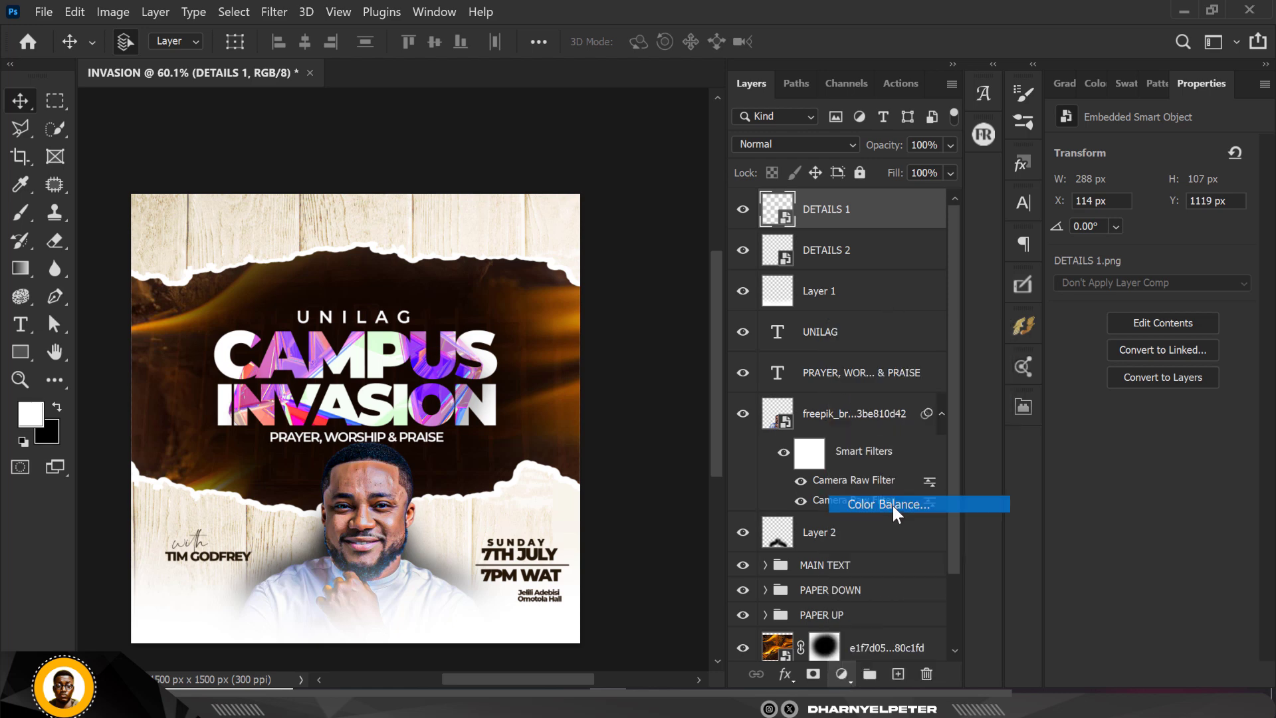
{"action": "mouse_move", "coordinate": [1128, 193]}
{"action": "left_mouse_down"}
{"action": "mouse_move", "coordinate": [1146, 194]}
{"action": "mouse_move", "coordinate": [1135, 195]}
{"action": "left_mouse_up"}
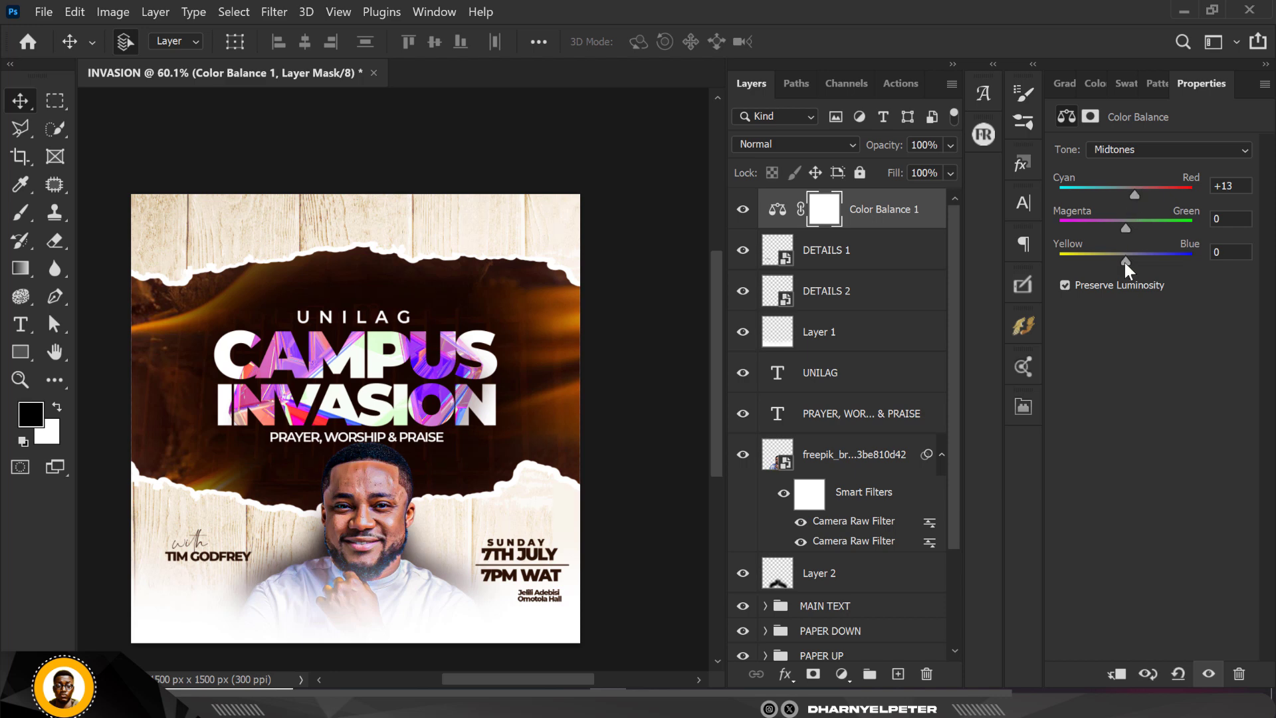
{"action": "left_click_drag", "start_coordinate": [1125, 262], "coordinate": [1099, 265]}
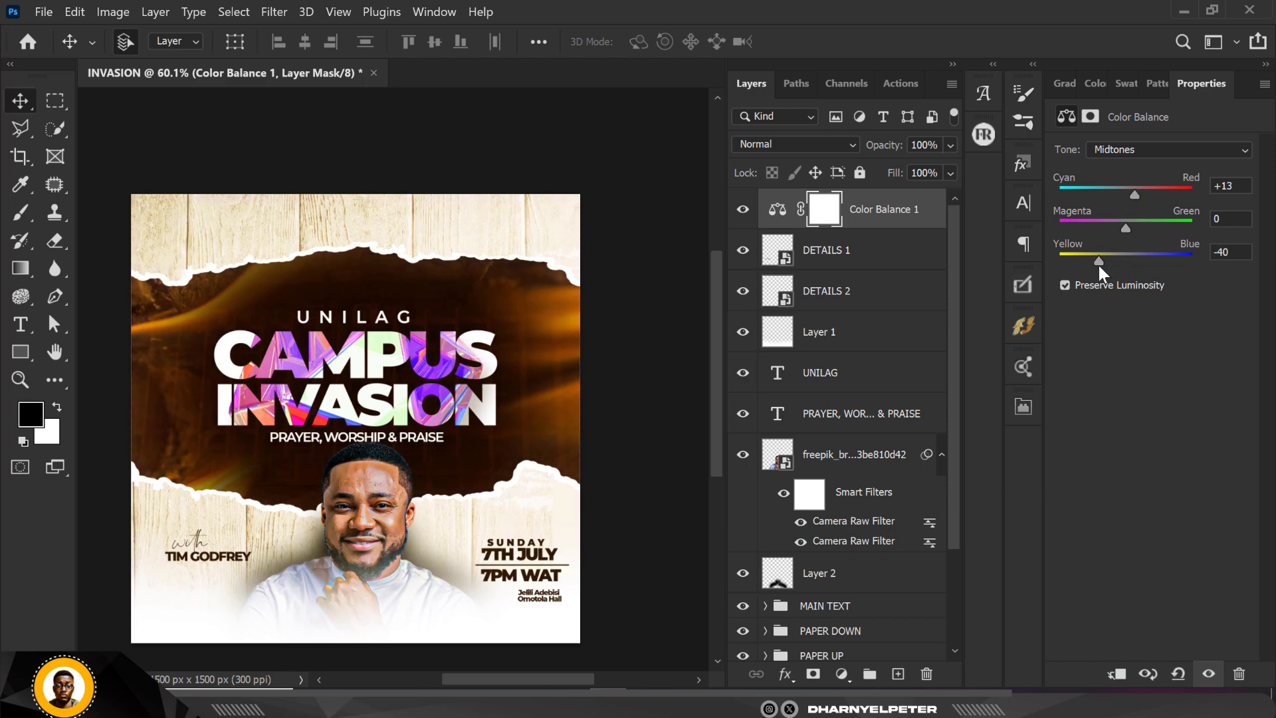
In Color Balance, set highlights to Yellow–Blue -16 with a slight shift towards red, and set shadows to Yellow–Blue +4.
{"action": "left_click", "coordinate": [1116, 149]}
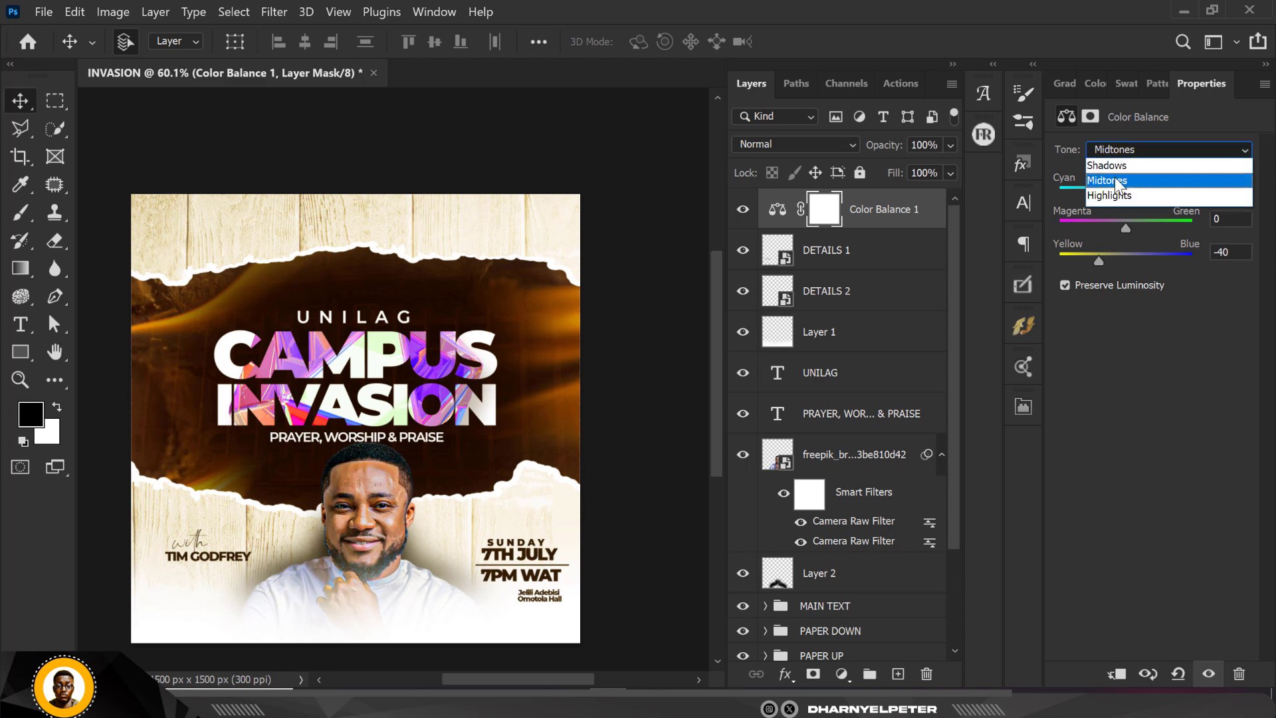
{"action": "left_click", "coordinate": [1123, 197]}
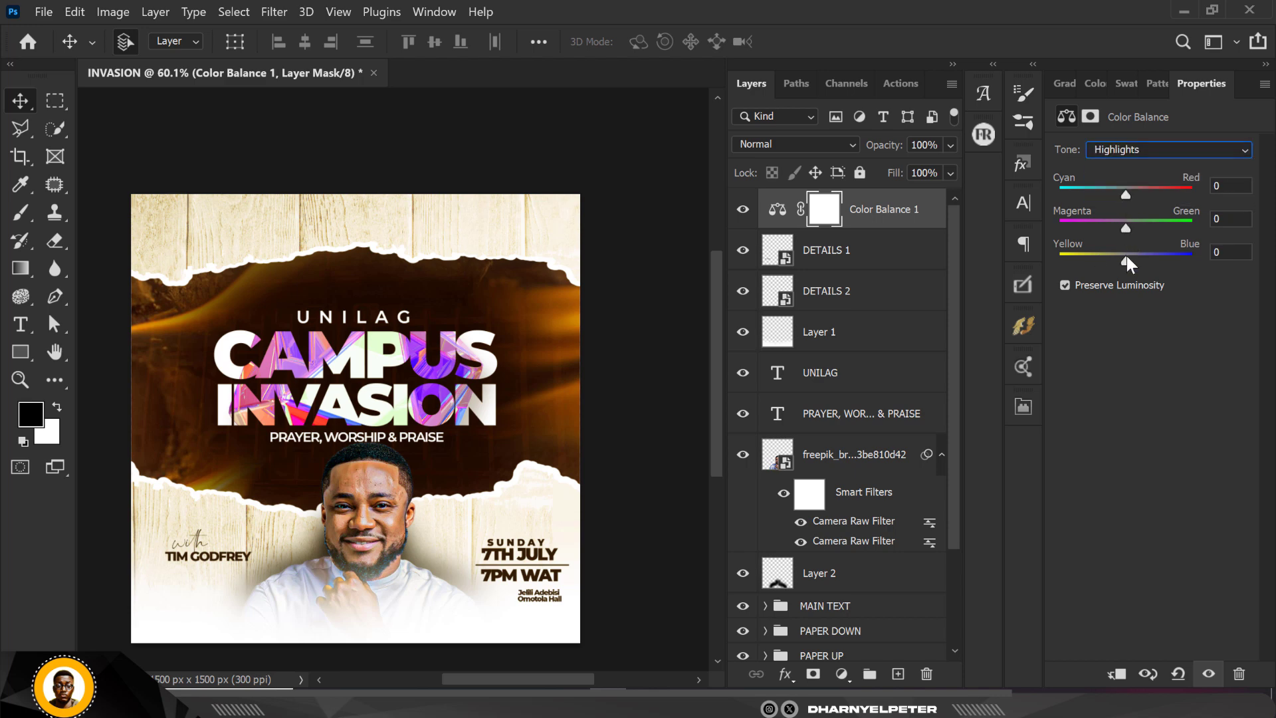
{"action": "left_click_drag", "start_coordinate": [1127, 256], "coordinate": [1115, 261]}
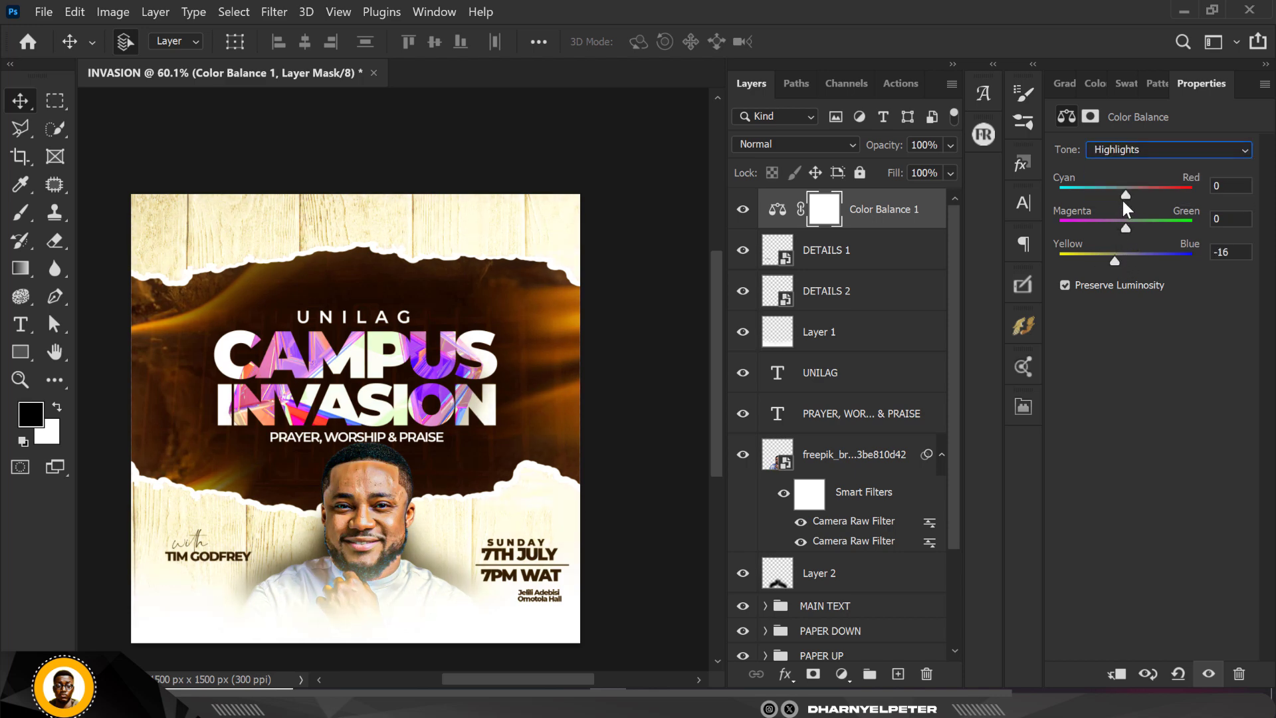
{"action": "left_click_drag", "start_coordinate": [1125, 196], "coordinate": [1130, 194]}
{"action": "left_click", "coordinate": [1145, 152]}
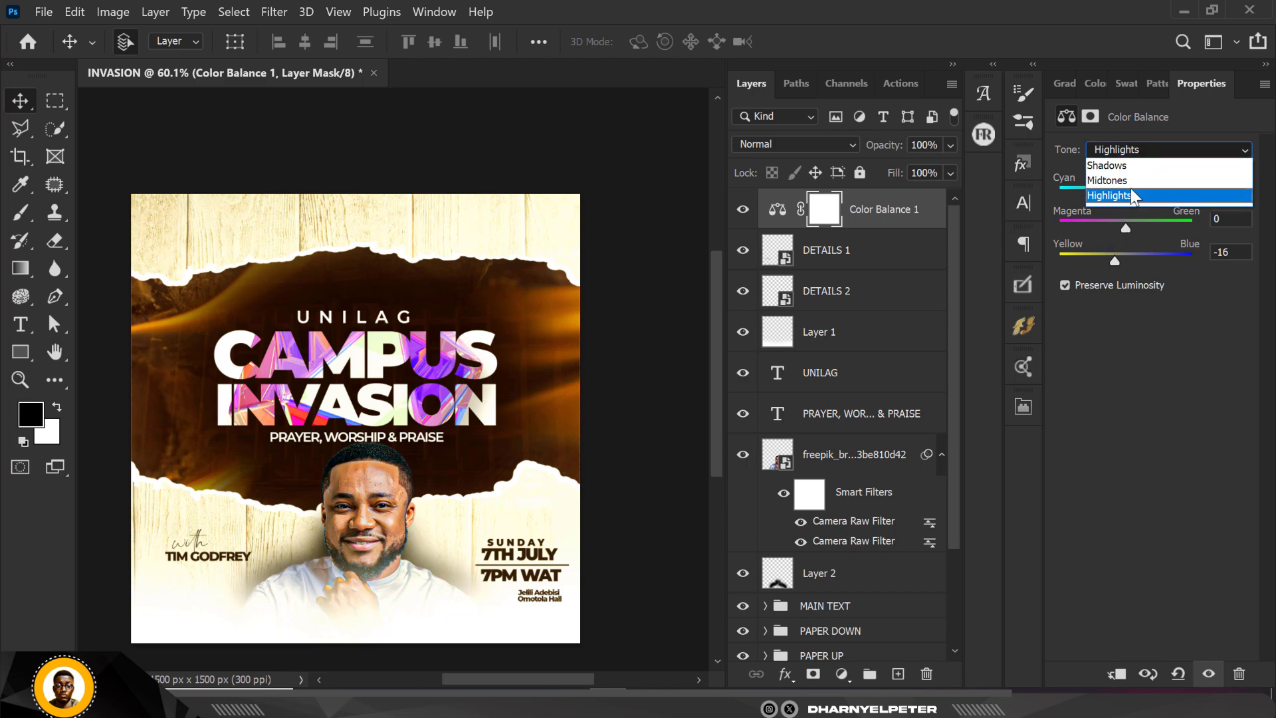
{"action": "left_click", "coordinate": [1125, 166]}
{"action": "left_click_drag", "start_coordinate": [1126, 261], "coordinate": [1129, 261]}
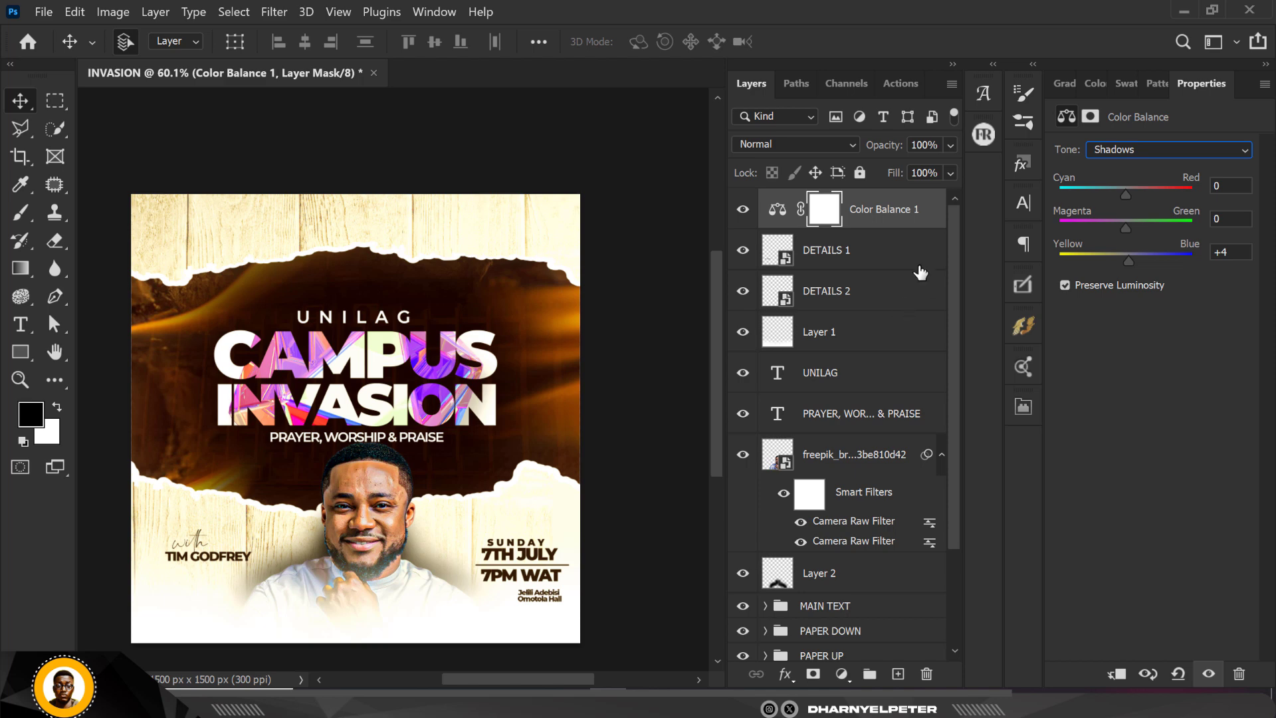
Stamp all visible layers into a new merged layer above Color Balance 1.
{"action": "key", "text": "alt+2"}
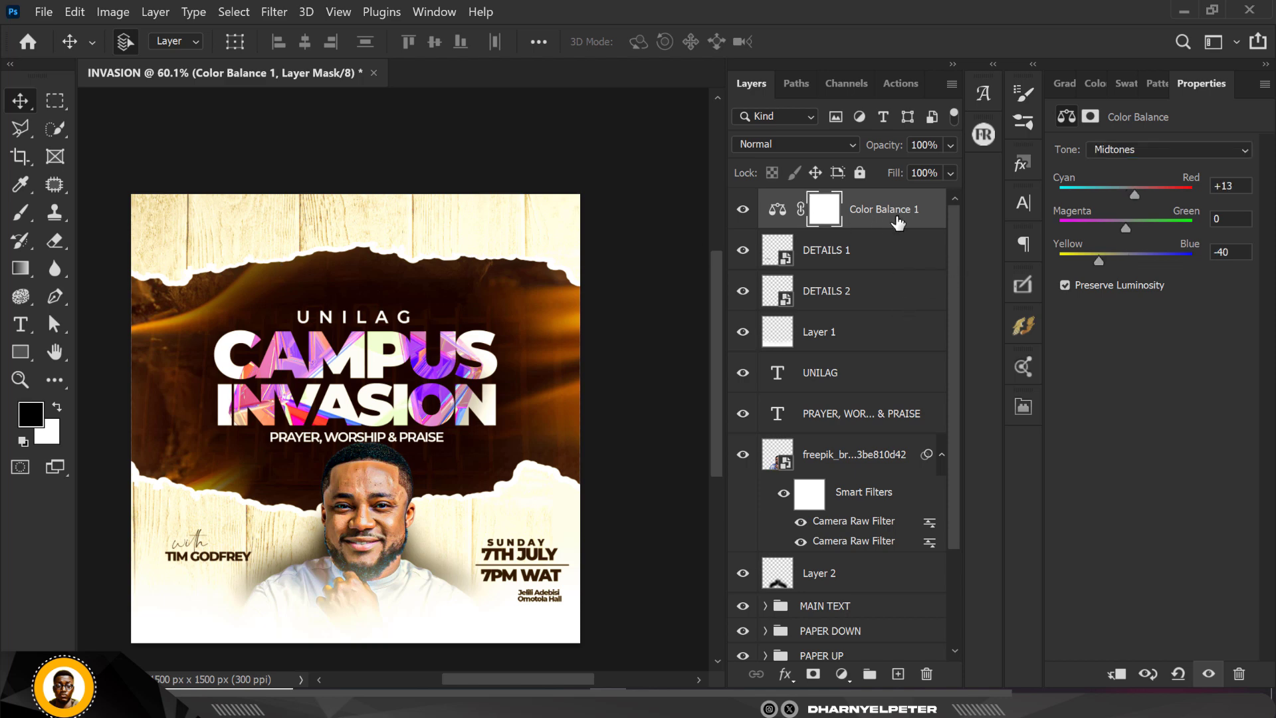
{"action": "key", "text": "ctrl+2"}
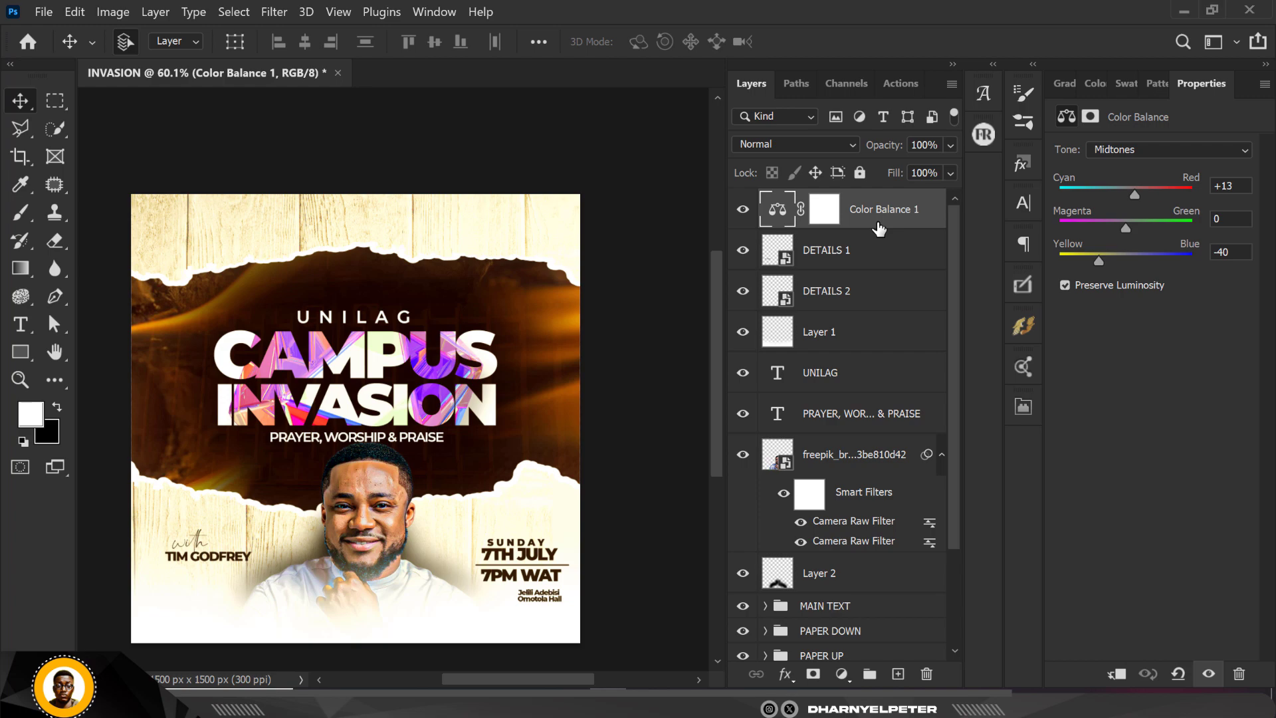
{"action": "key", "text": "ctrl+shift+alt+e"}
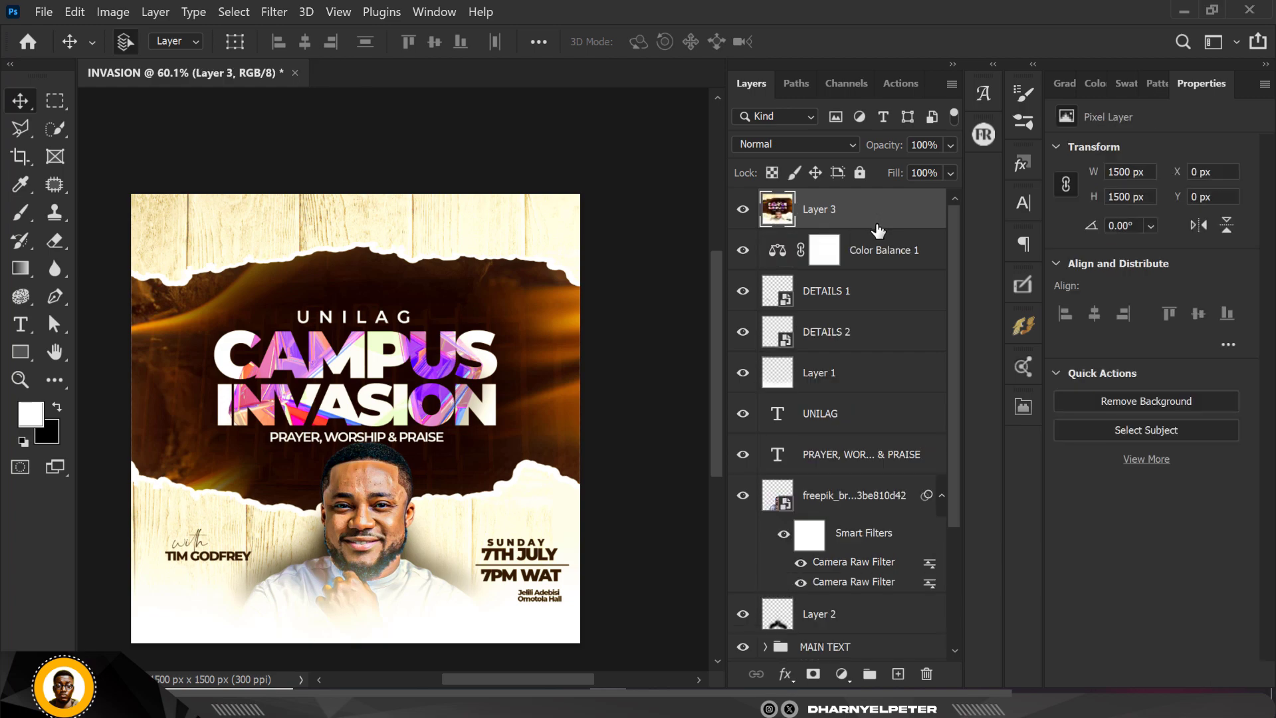
Apply the Filter Gallery's Texturizer to the merged layer with Brick texture, 115% scaling, relief 1 and light from the top.
{"action": "left_click", "coordinate": [279, 14]}
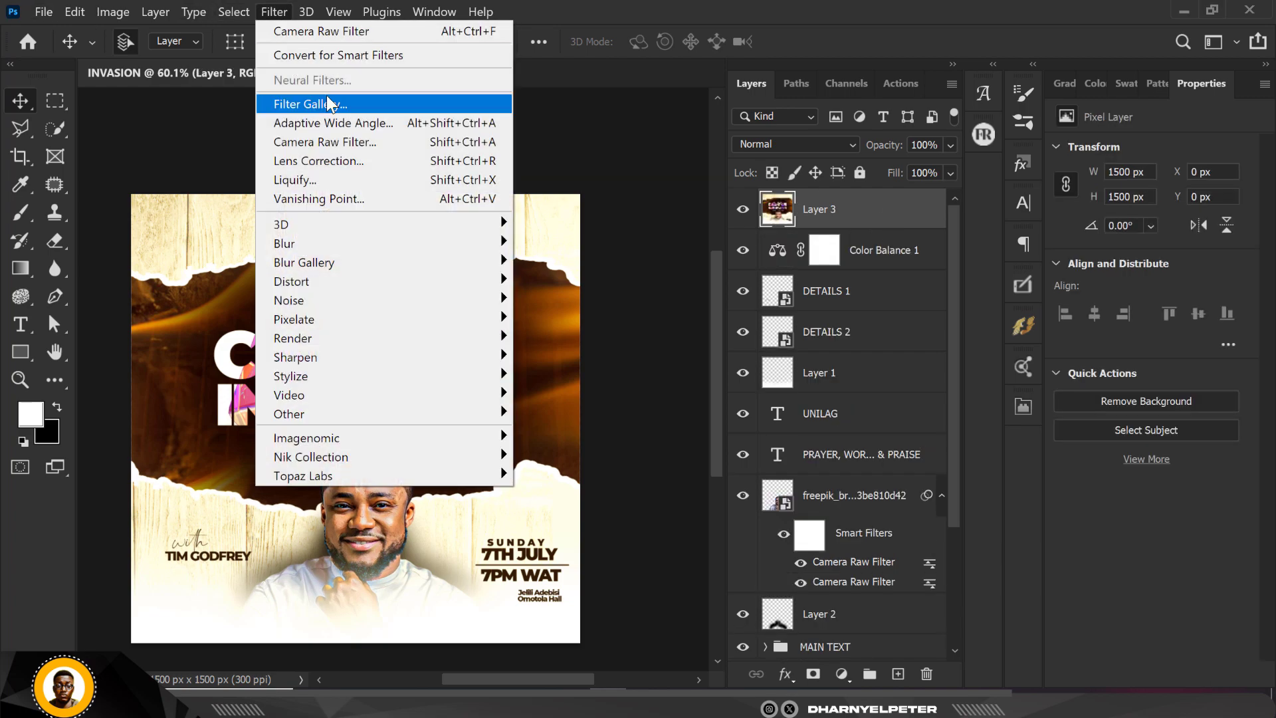
{"action": "left_click", "coordinate": [315, 105]}
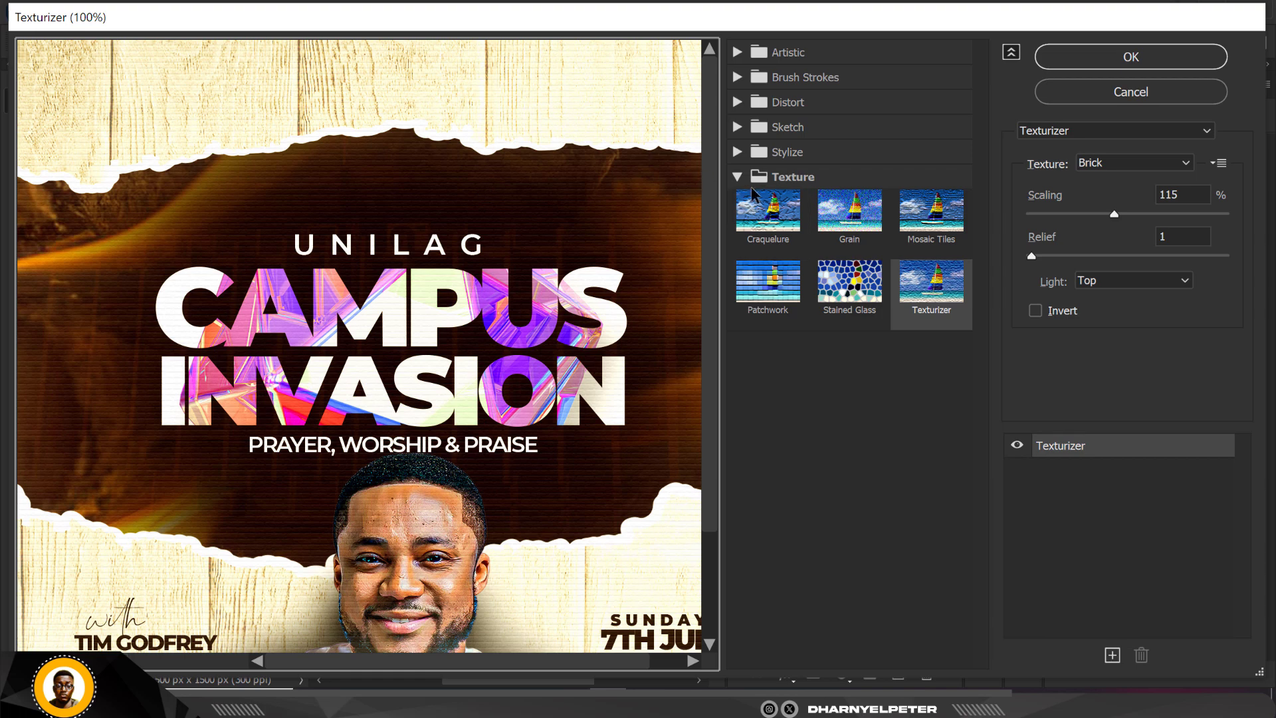
{"action": "left_click", "coordinate": [943, 293]}
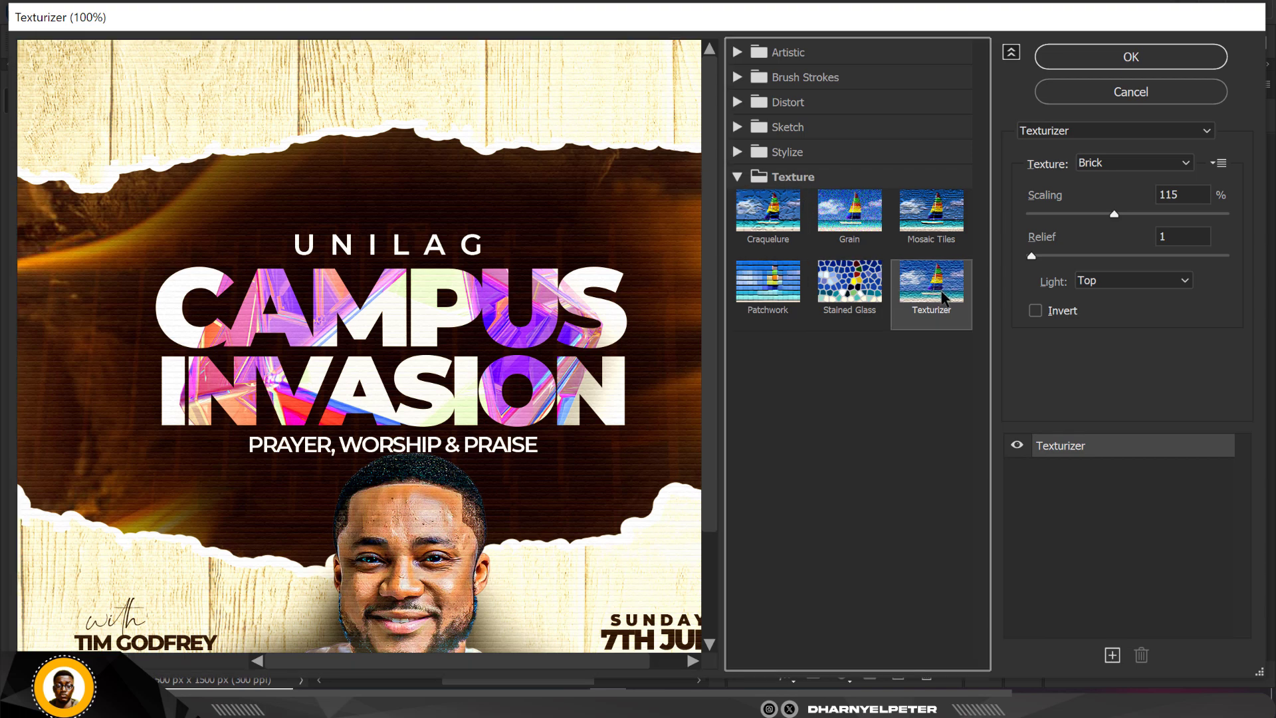
{"action": "left_click", "coordinate": [1167, 166]}
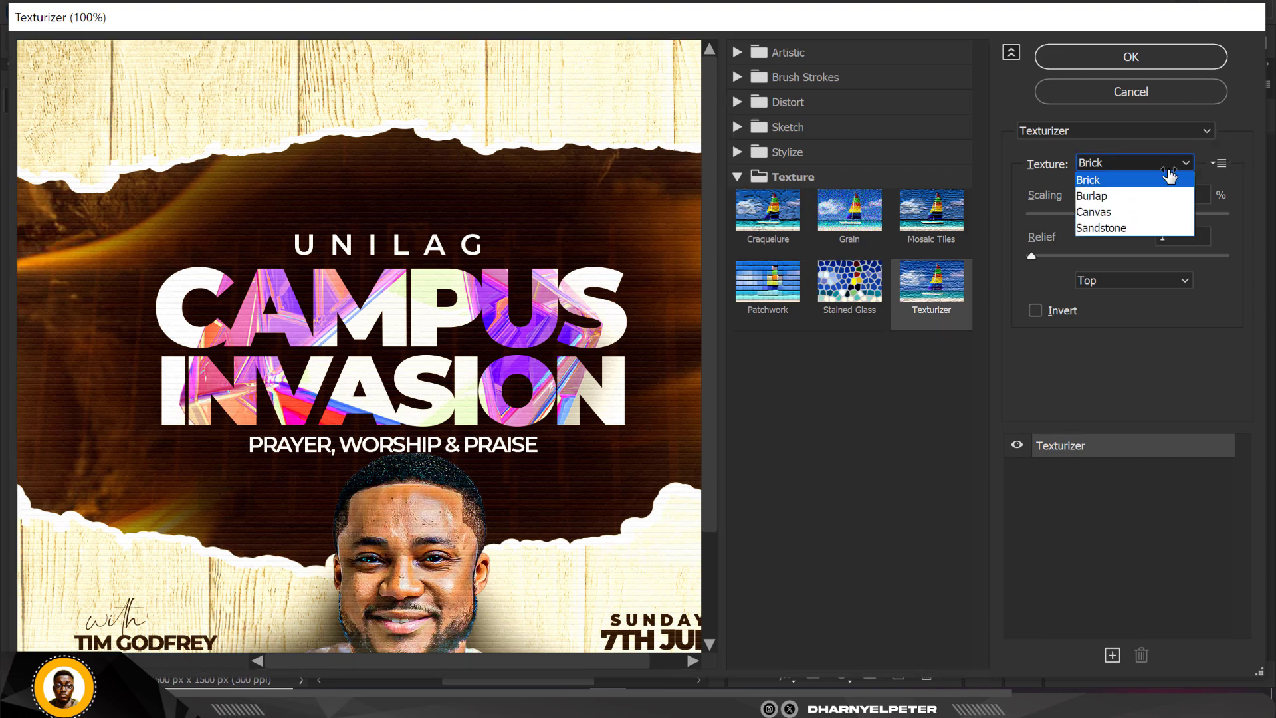
{"action": "left_click", "coordinate": [1131, 184]}
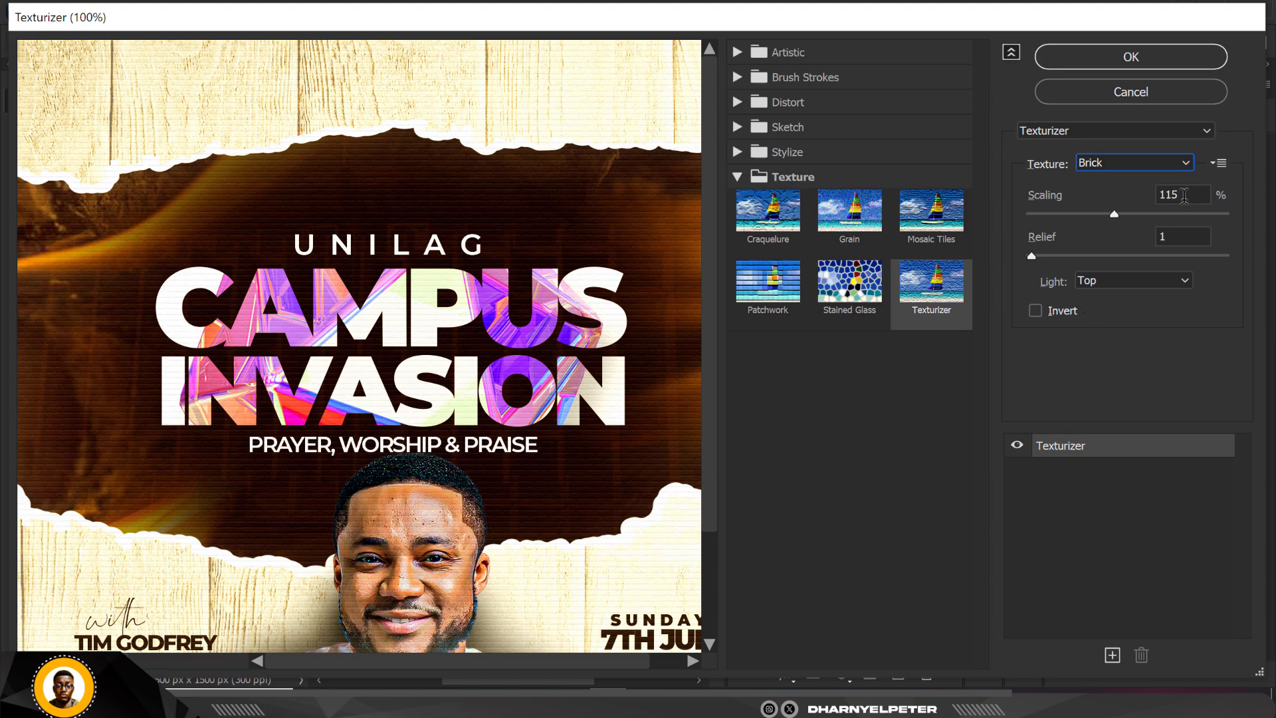
{"action": "left_click_drag", "start_coordinate": [1182, 195], "coordinate": [1169, 196]}
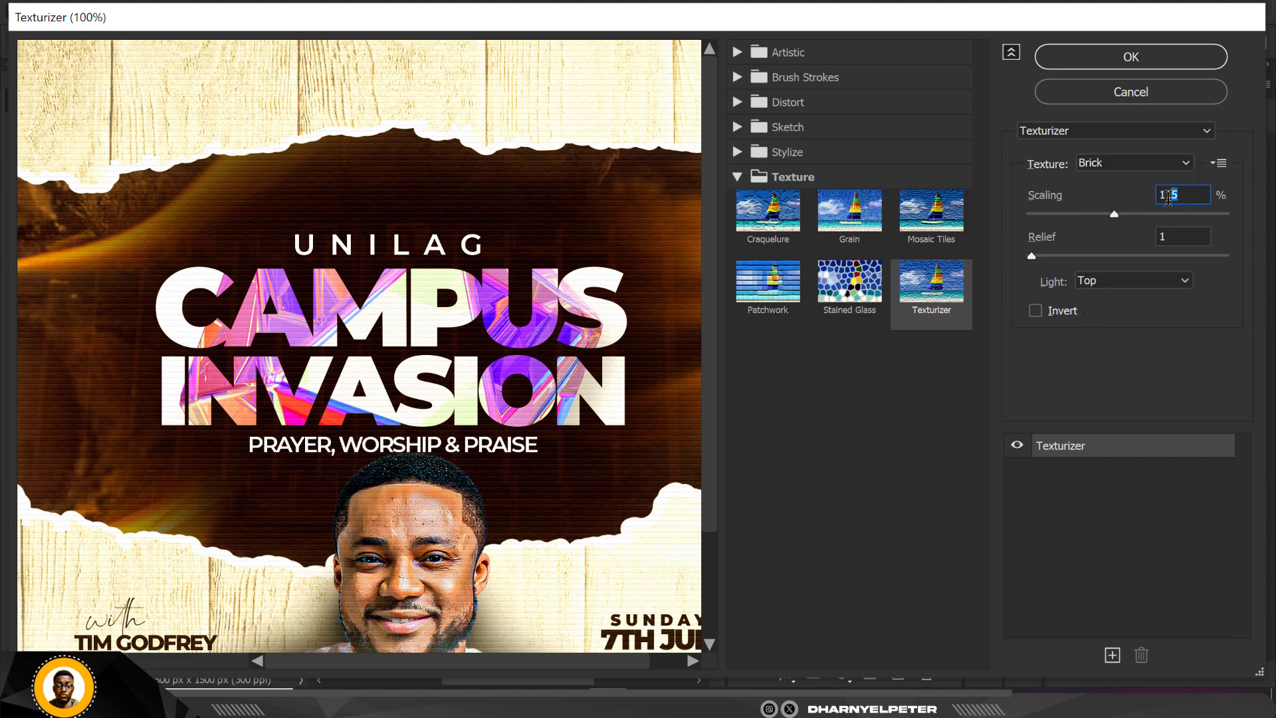
{"action": "left_click", "coordinate": [1182, 234]}
{"action": "scroll", "coordinate": [274, 357], "scroll_direction": "down", "scroll_amount": 1}
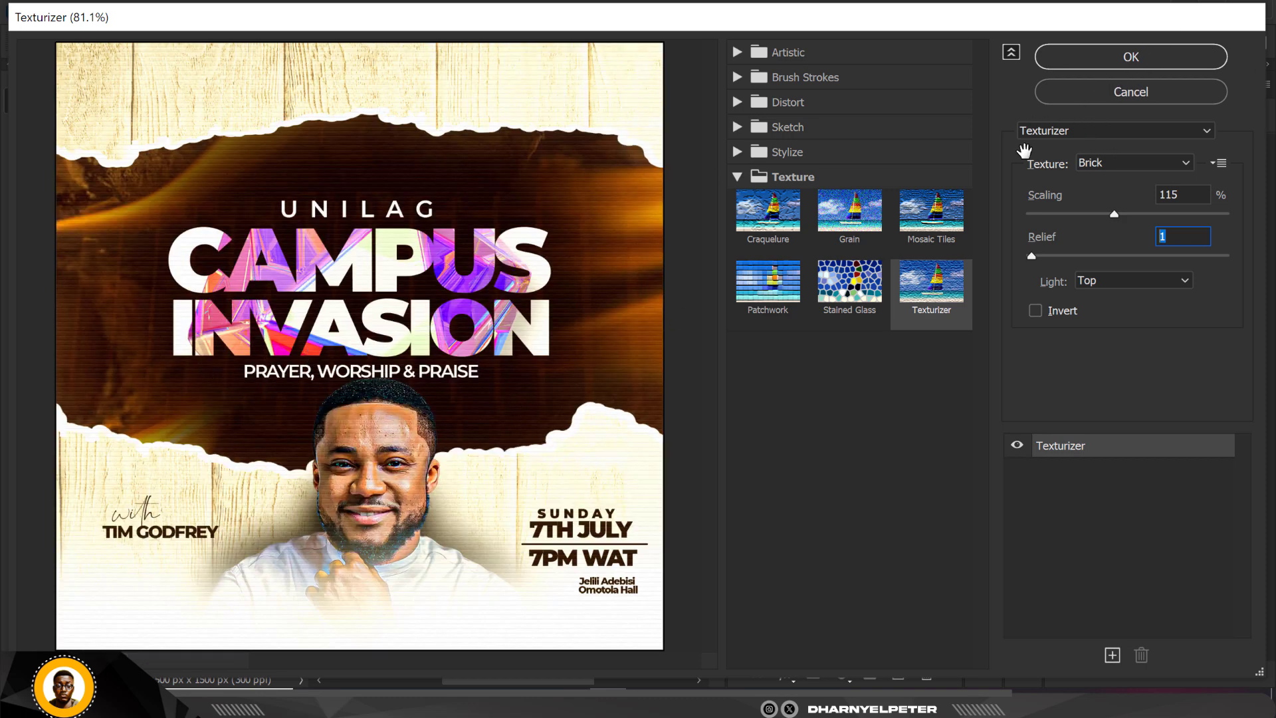
{"action": "left_click", "coordinate": [1117, 56]}
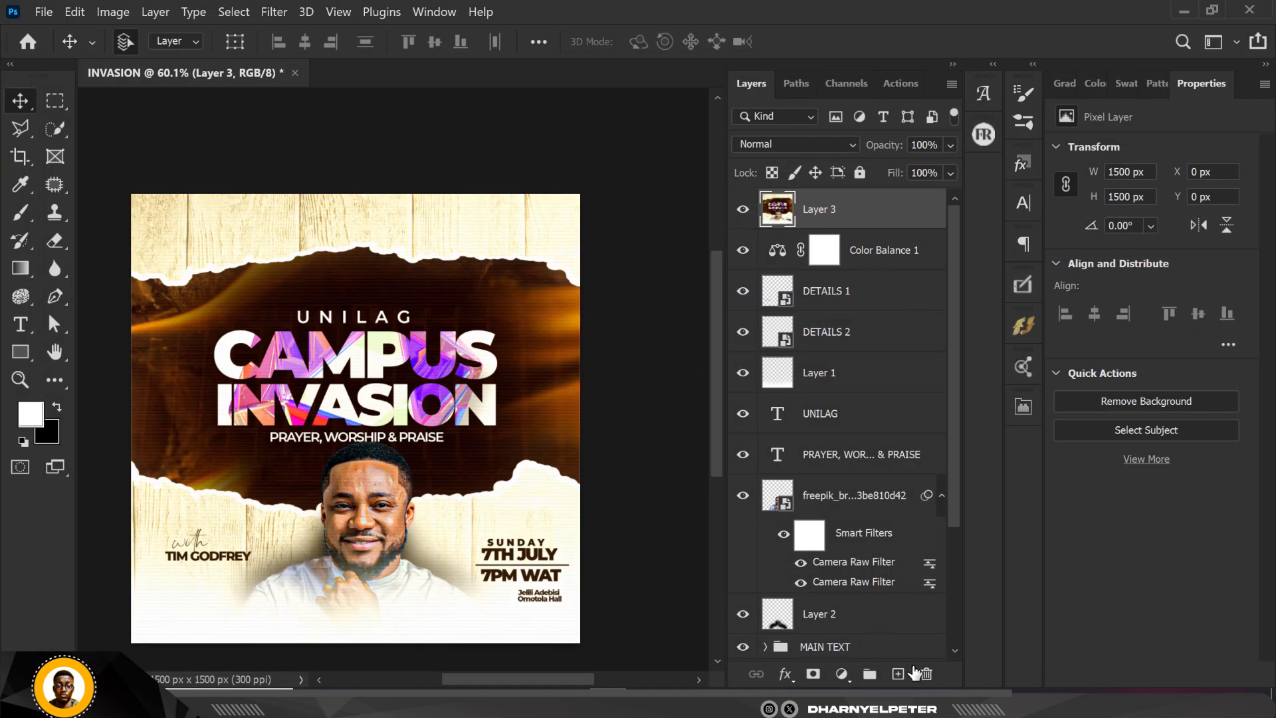
On a new layer above Layer 3, paint a soft #ffb70b glow over the portrait's lower-left shoulder with a 500 px brush at 85% flow.
{"action": "left_click", "coordinate": [898, 675]}
{"action": "left_click", "coordinate": [32, 418]}
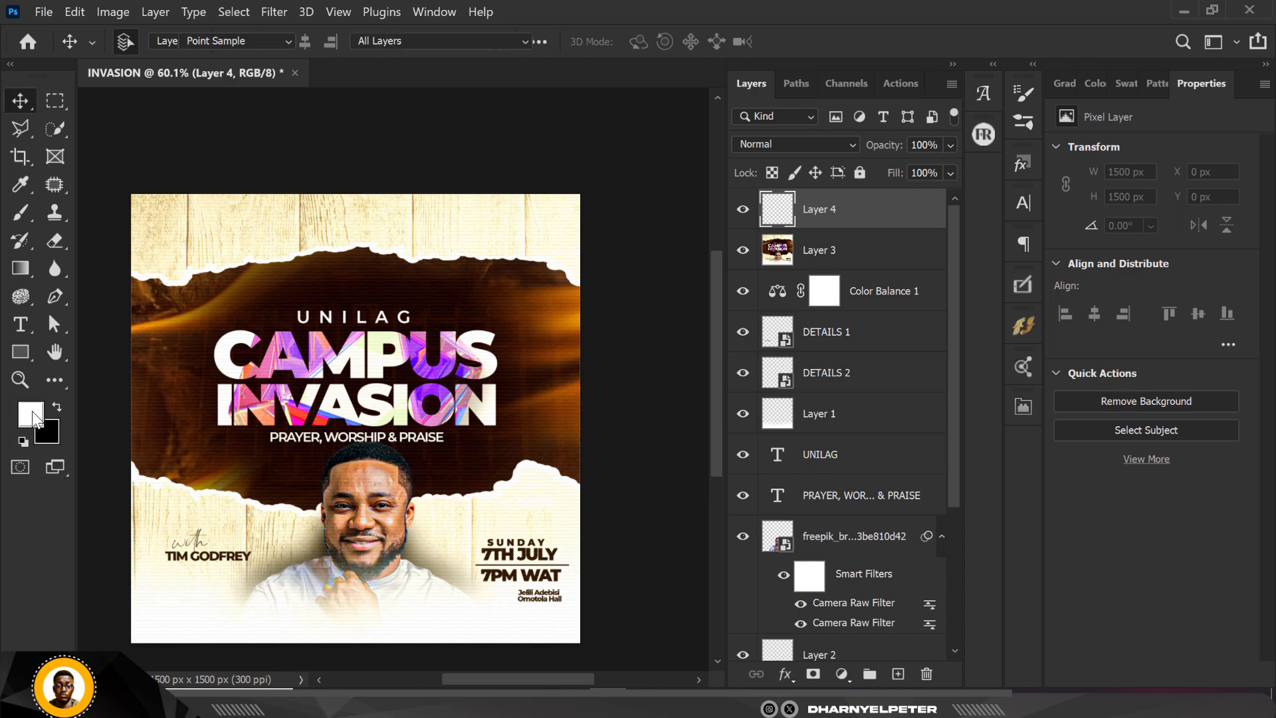
{"action": "left_click", "coordinate": [568, 313]}
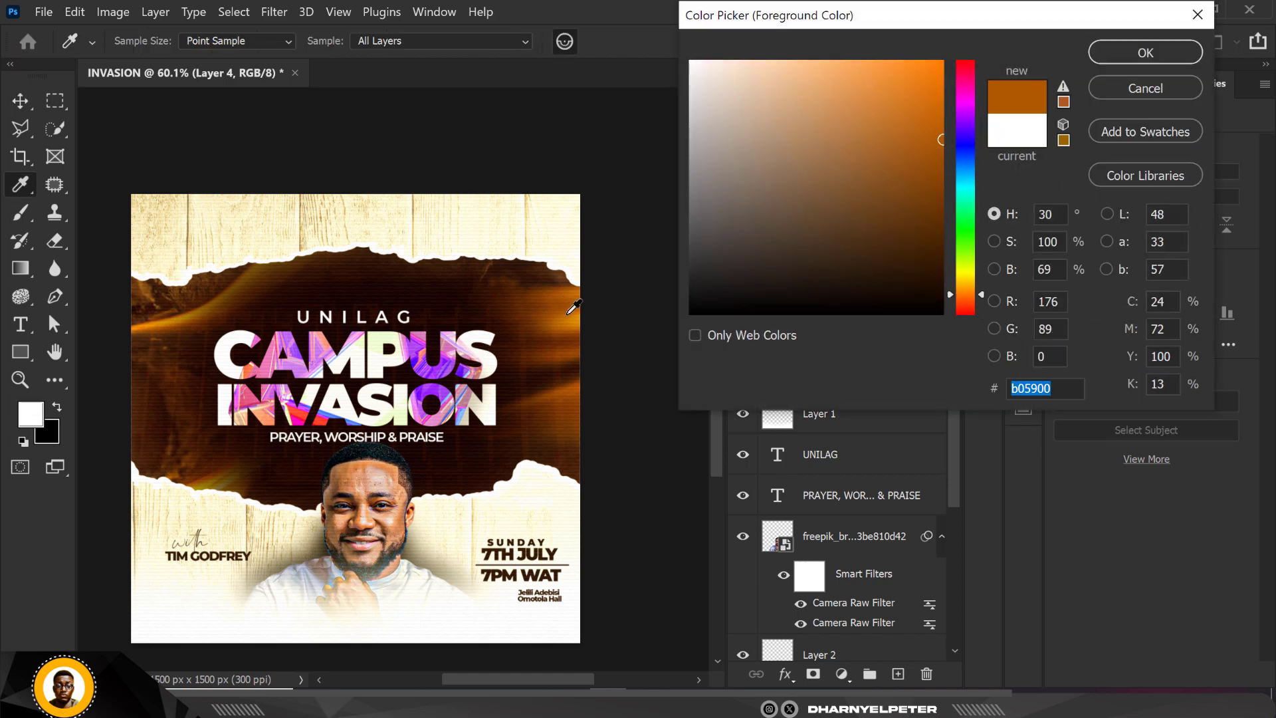
{"action": "left_click_drag", "start_coordinate": [986, 296], "coordinate": [983, 285]}
{"action": "left_click_drag", "start_coordinate": [941, 139], "coordinate": [943, 70]}
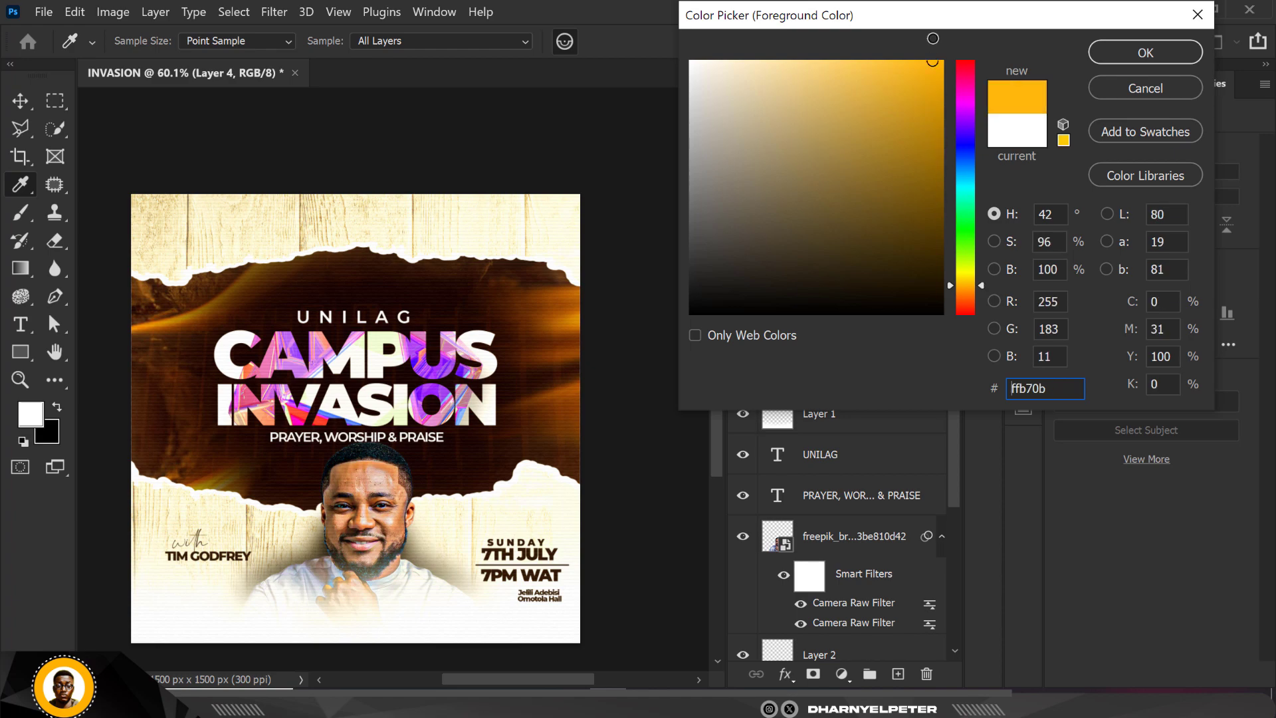
{"action": "left_click", "coordinate": [1130, 53]}
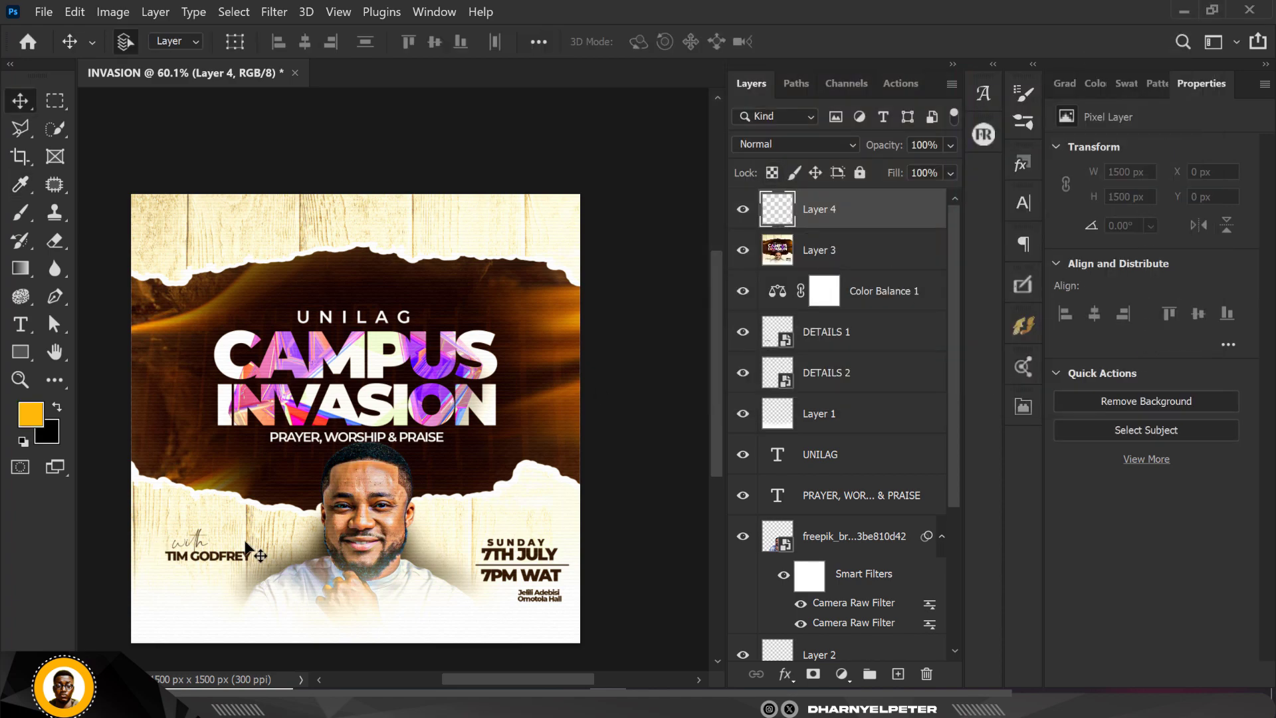
{"action": "left_click", "coordinate": [20, 213]}
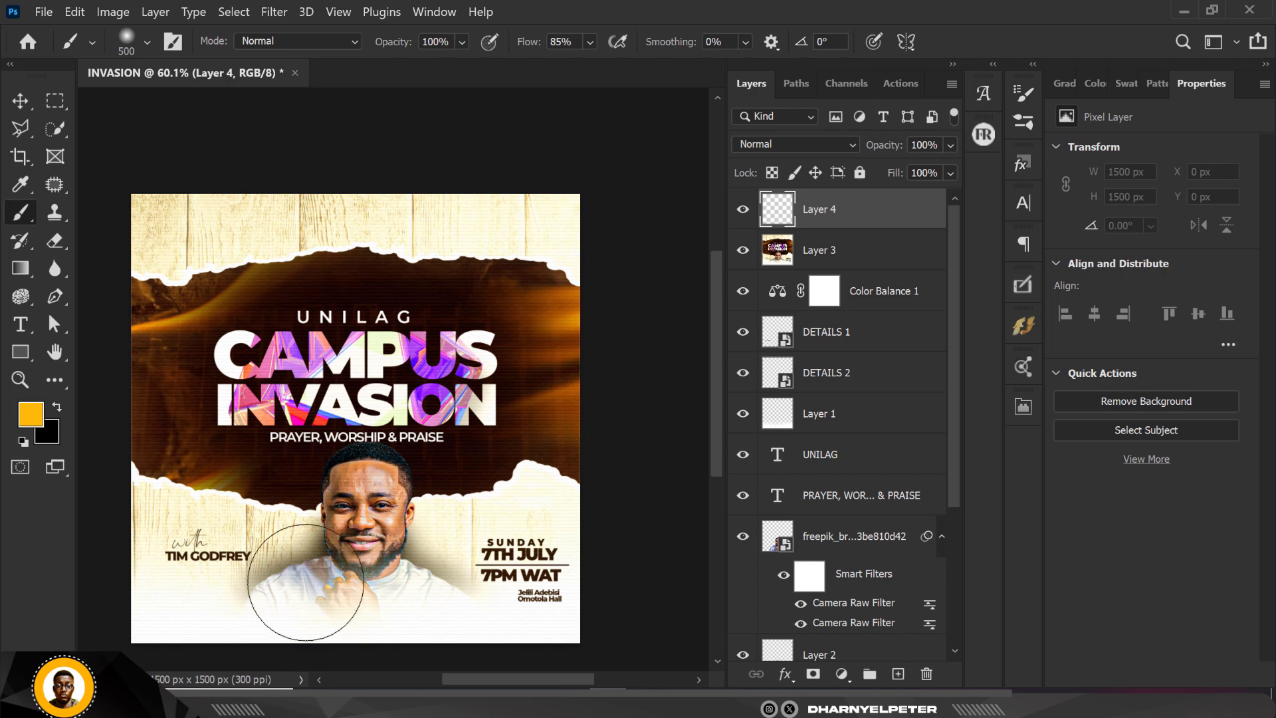
{"action": "left_click_drag", "start_coordinate": [286, 595], "coordinate": [302, 598]}
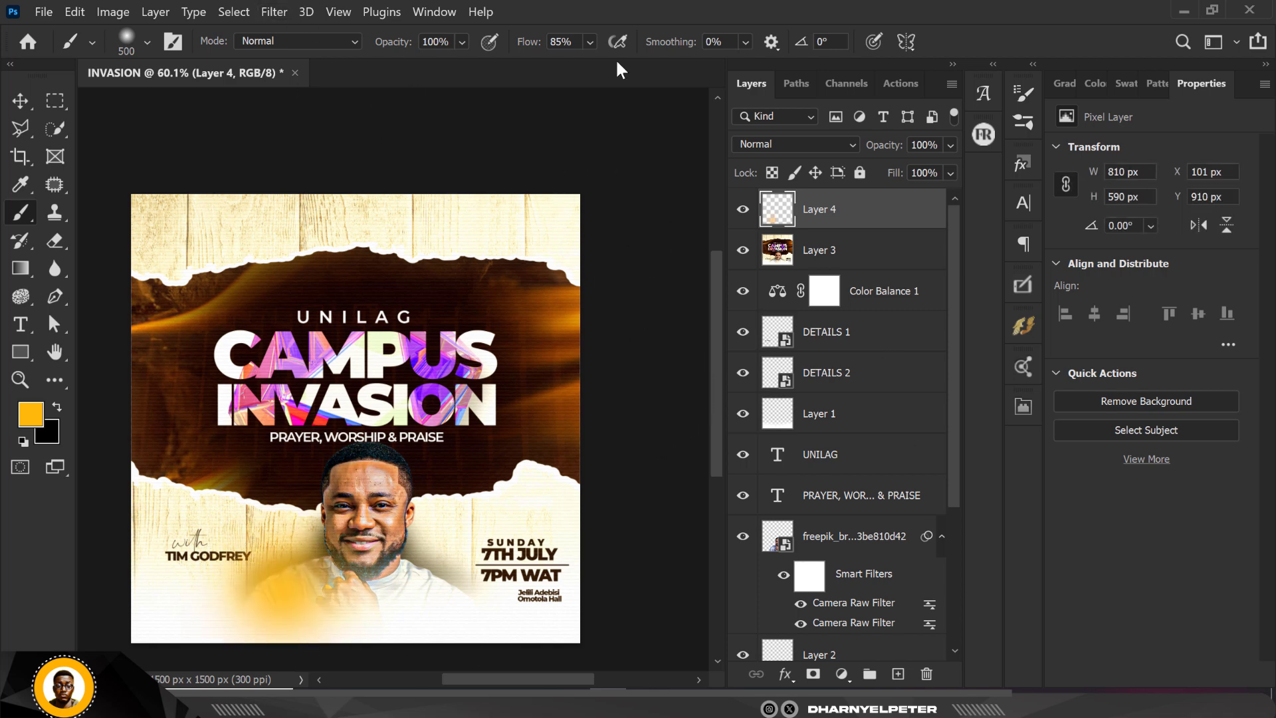
Set Layer 4's blend mode to Screen and paint the same soft glow over the portrait's lower-right shoulder.
{"action": "left_click", "coordinate": [809, 156]}
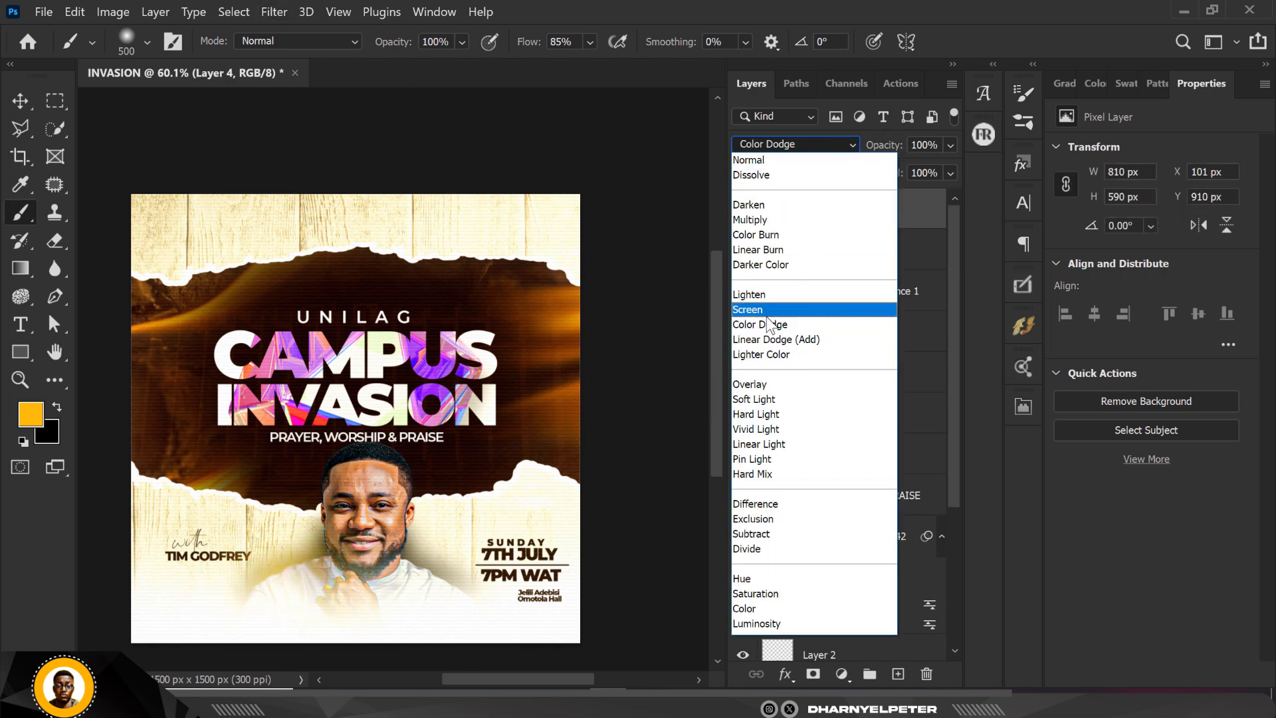
{"action": "left_click", "coordinate": [785, 306]}
{"action": "mouse_move", "coordinate": [514, 634]}
{"action": "left_mouse_down"}
{"action": "mouse_move", "coordinate": [441, 527]}
{"action": "mouse_move", "coordinate": [372, 526]}
{"action": "left_mouse_up"}
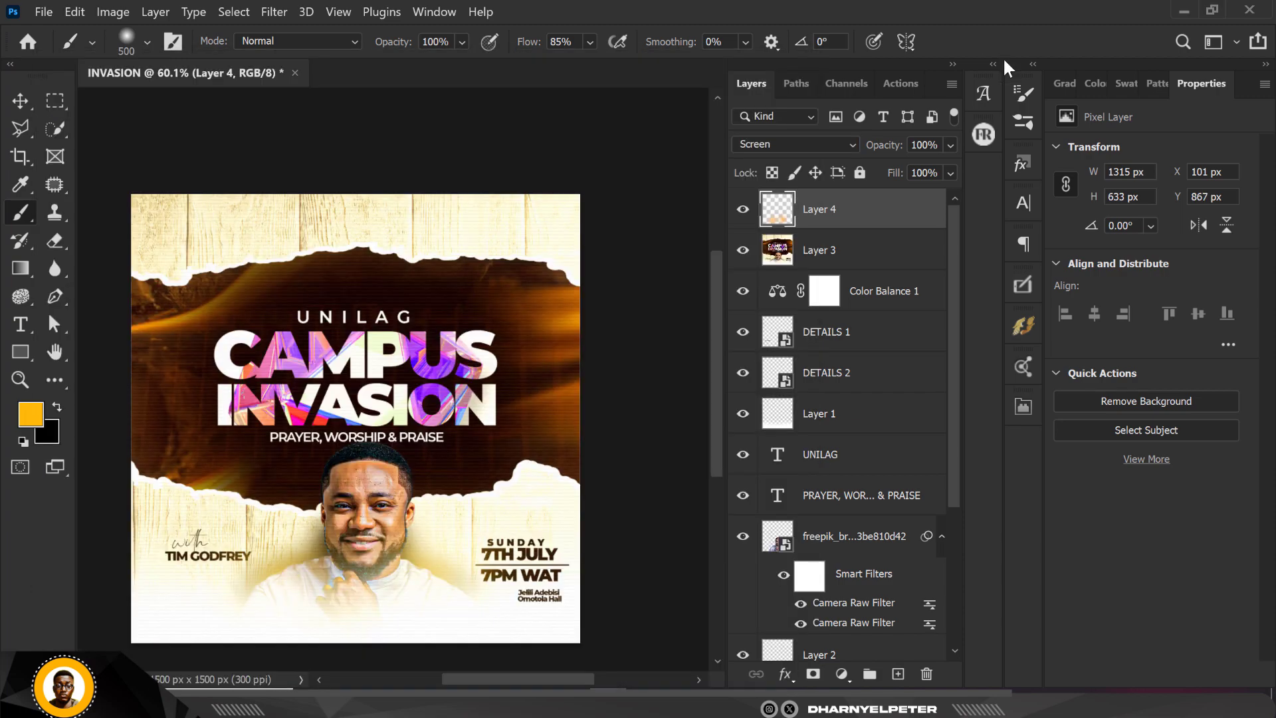
{"action": "left_click", "coordinate": [249, 287]}
{"action": "key", "text": "ctrl+z"}
{"action": "left_click", "coordinate": [349, 322]}
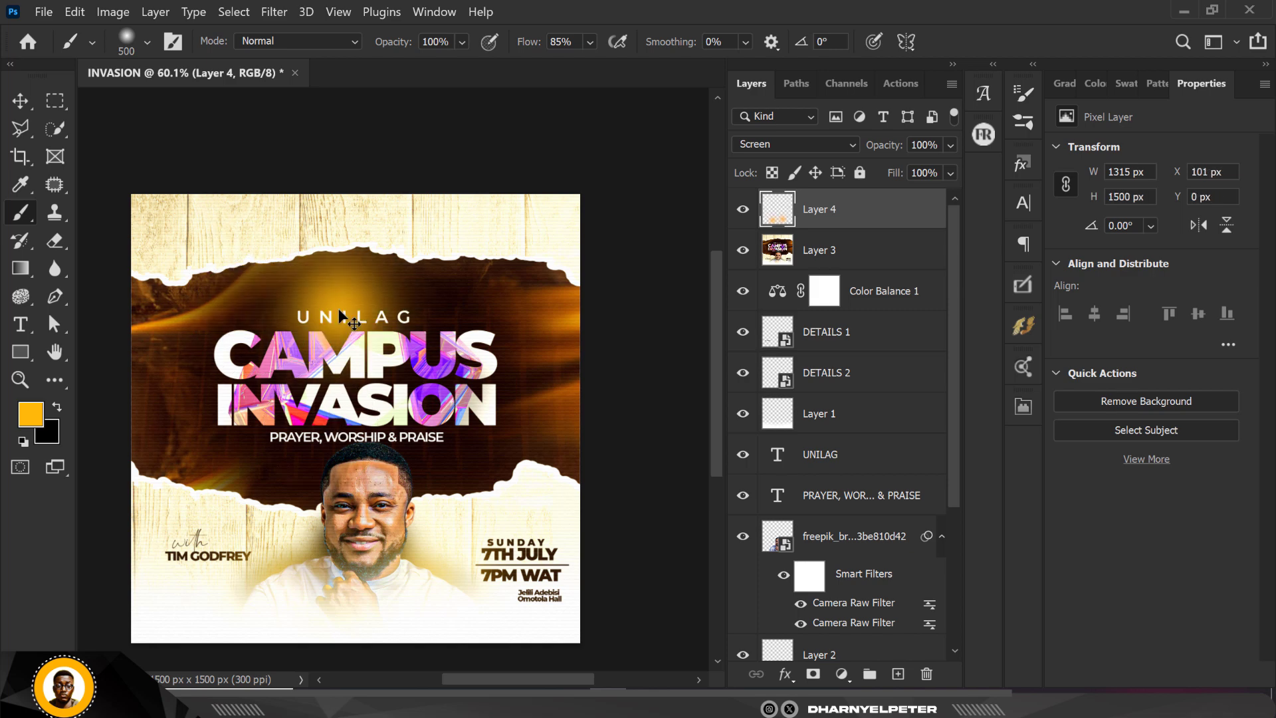
{"action": "key", "text": "ctrl+z"}
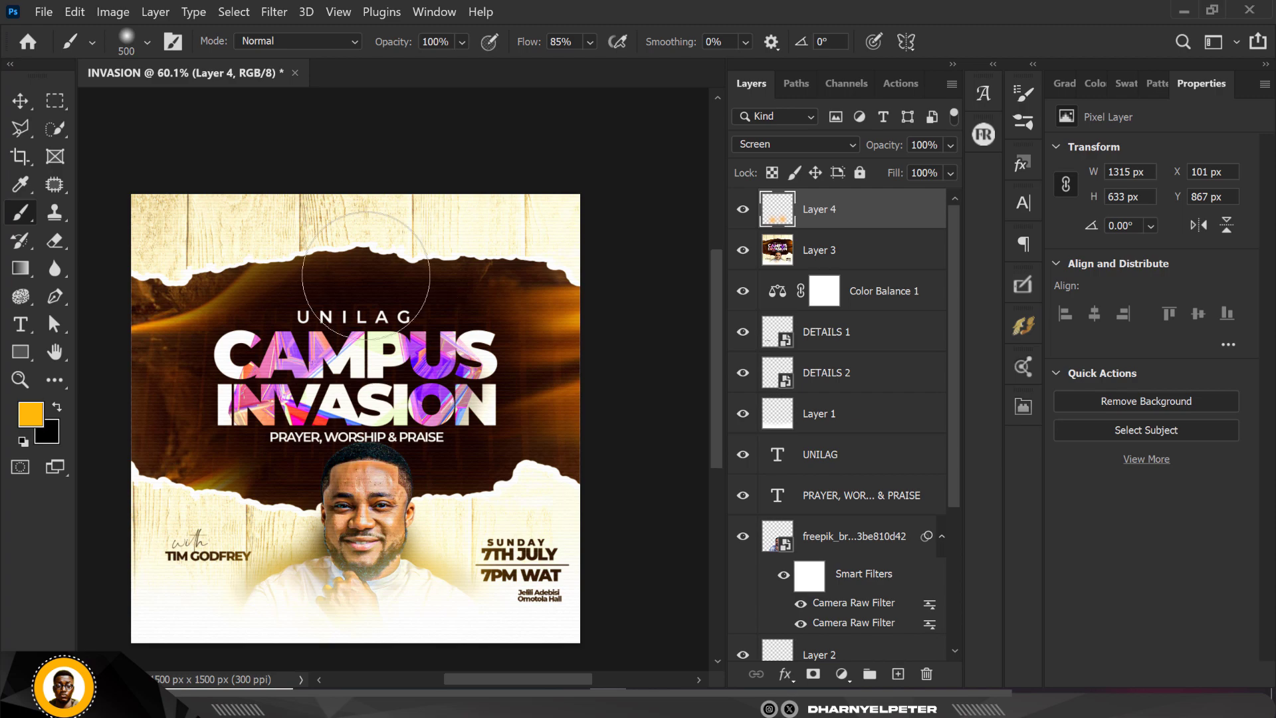
Extend the soft yellow-orange glow on Layer 4 towards the flyer's upper and side edges, undoing an unwanted dab.
{"action": "scroll", "coordinate": [366, 274], "scroll_direction": "up", "scroll_amount": 3}
{"action": "scroll", "coordinate": [365, 275], "scroll_direction": "down", "scroll_amount": 2}
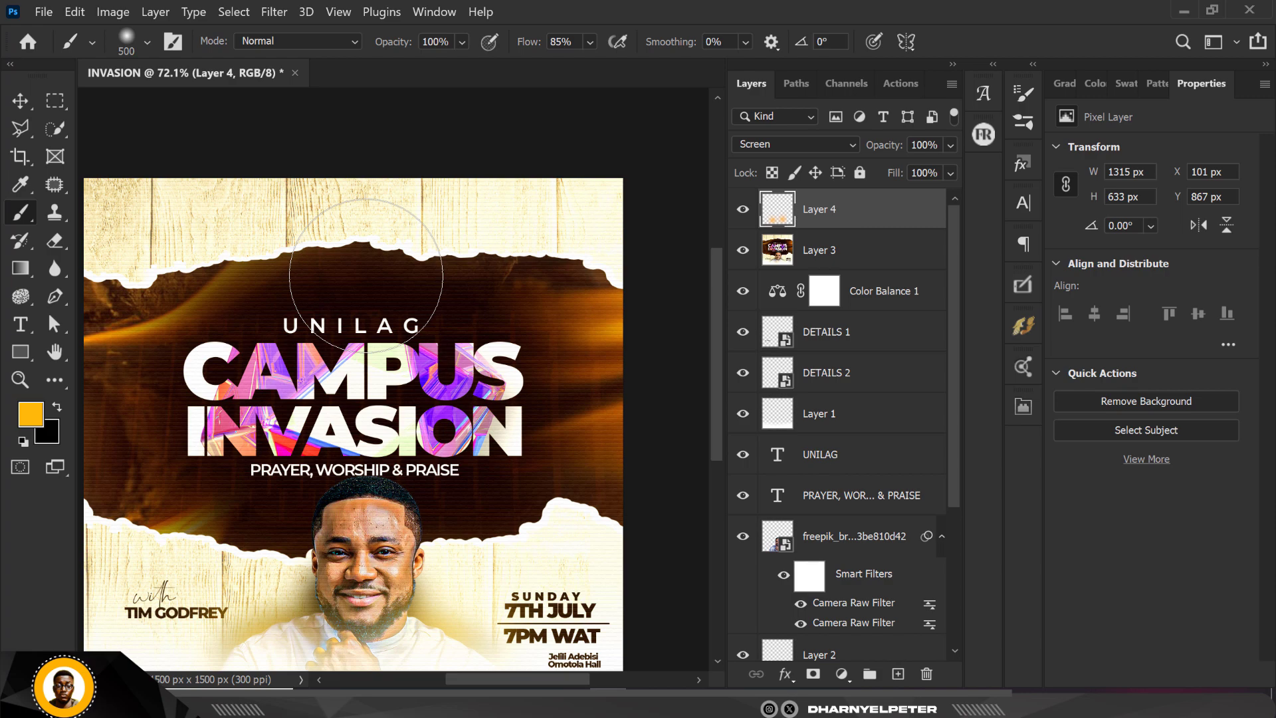
{"action": "scroll", "coordinate": [379, 271], "scroll_direction": "down", "scroll_amount": 2}
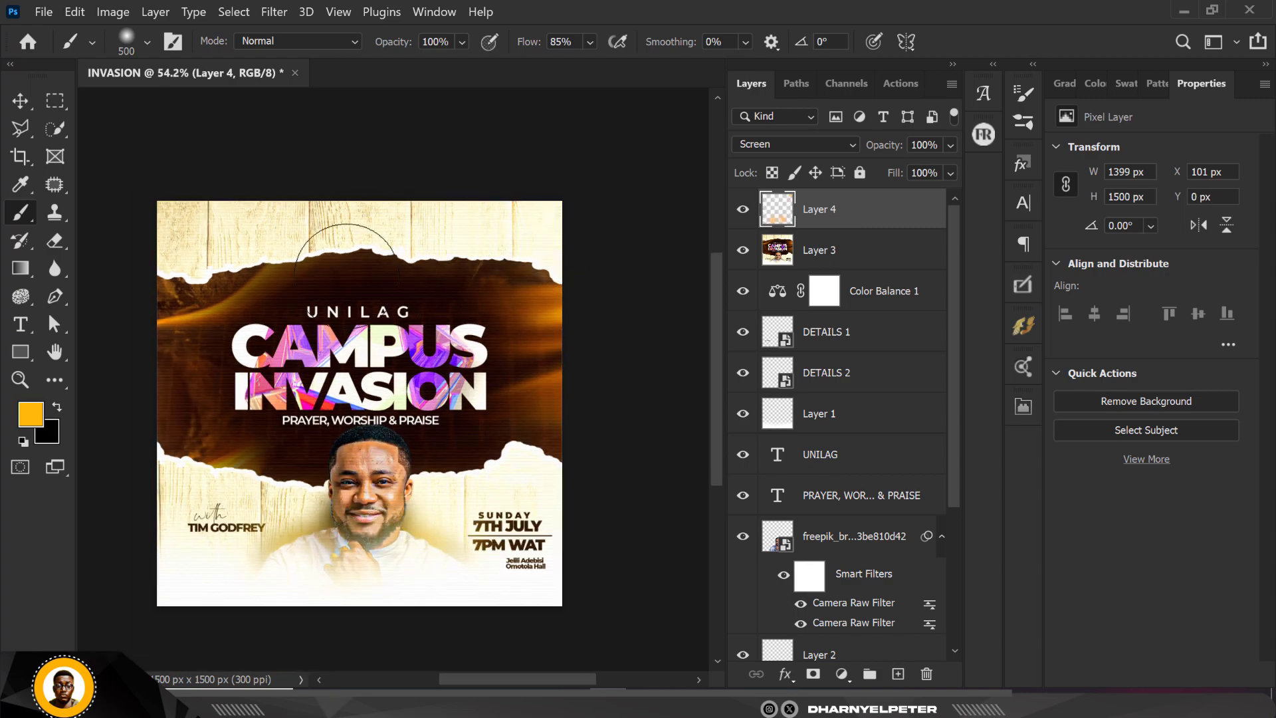
{"action": "key", "text": "ctrl+z"}
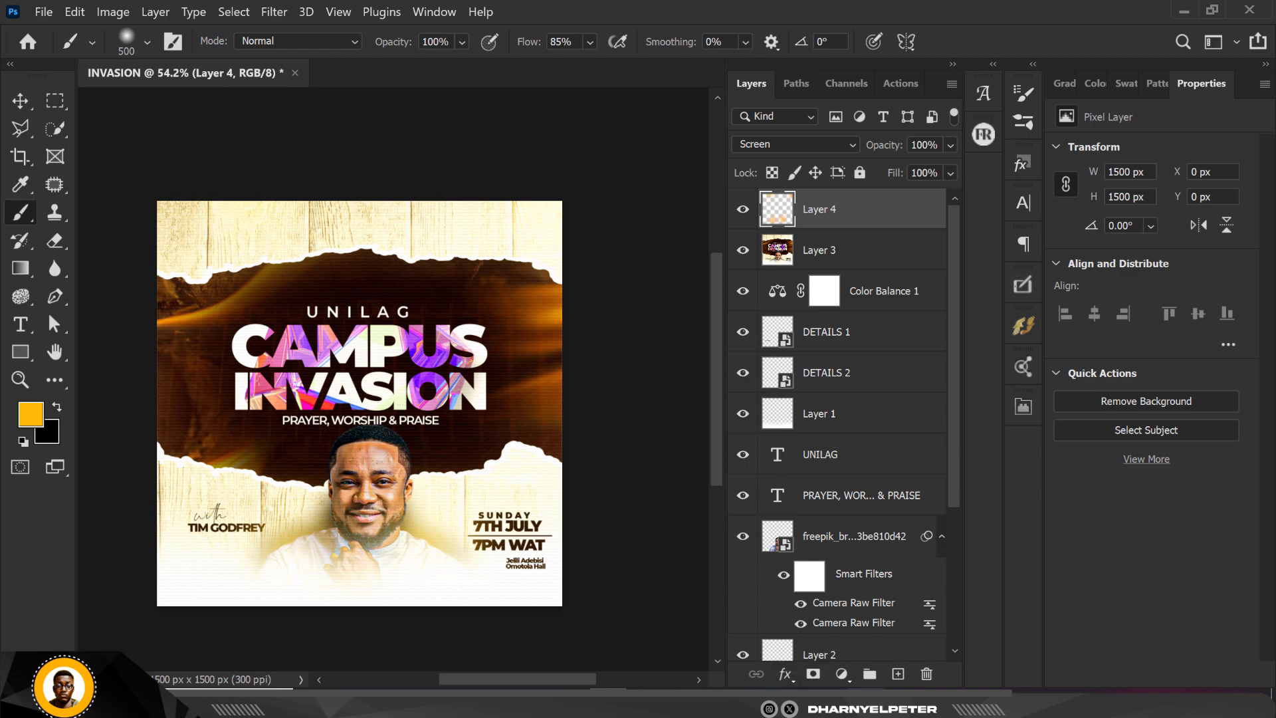